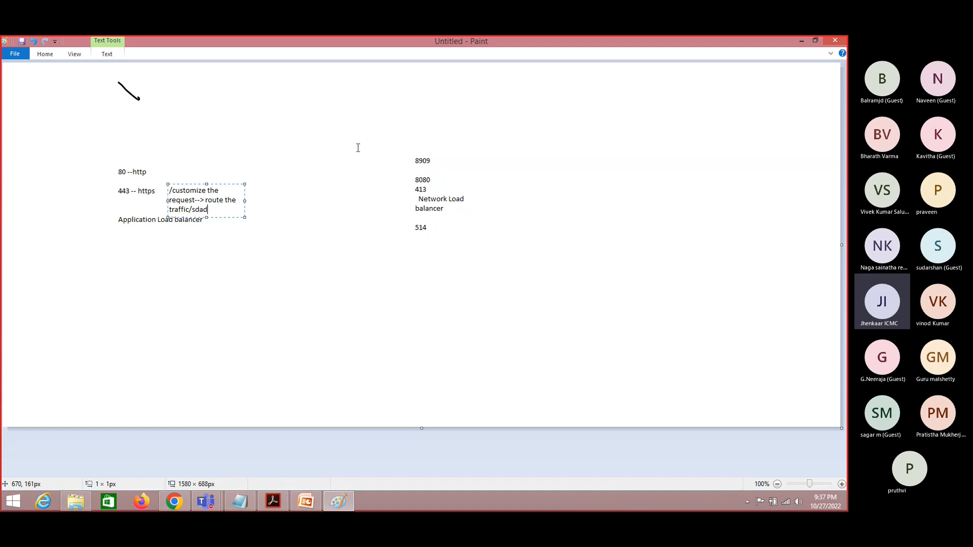
Step: Check the Network Load Balancer slide in PowerPoint and start a new blank canvas in Paint without saving the old notes
mouse_move(358, 147)
left_mouse_down()
mouse_move(507, 220)
mouse_move(521, 246)
left_mouse_up()
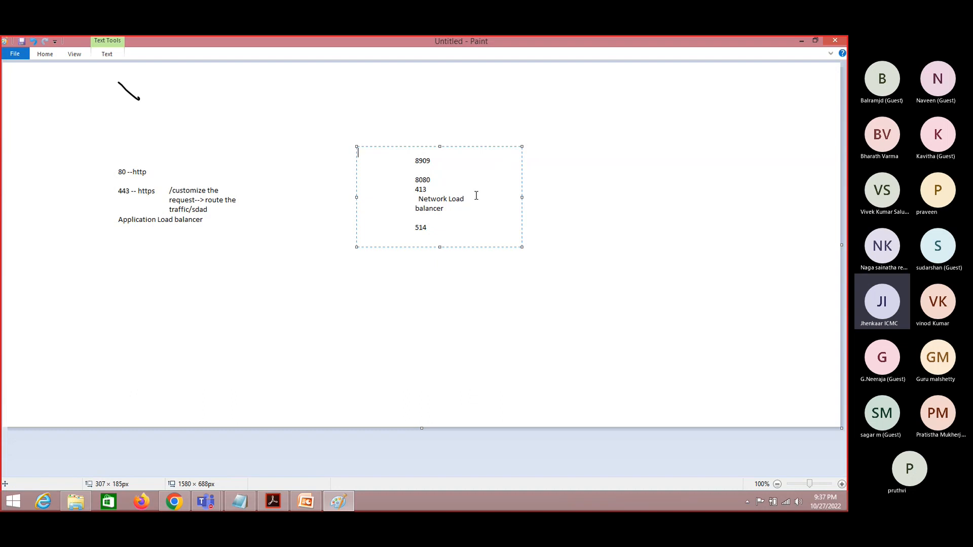
key("alt+Tab")
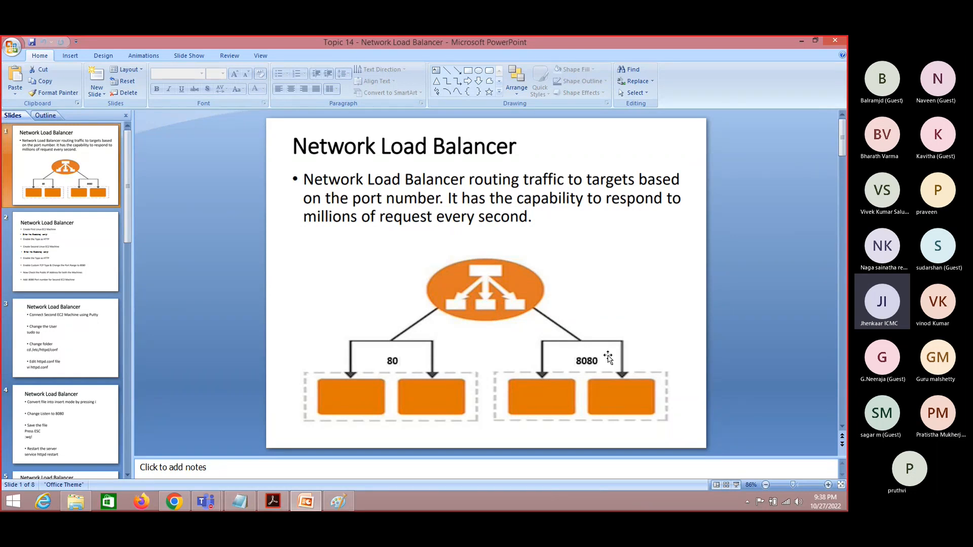
left_click(339, 500)
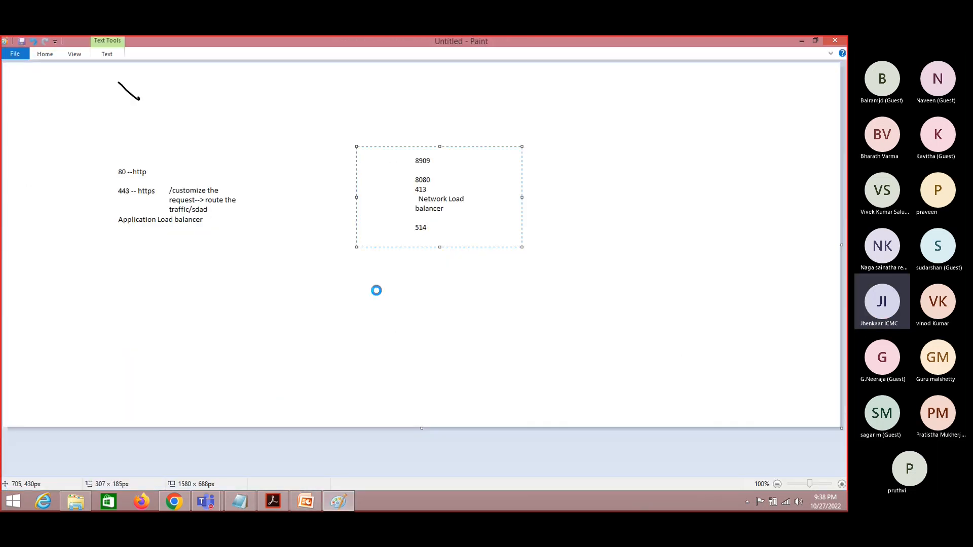
key("ctrl+n")
key("n")
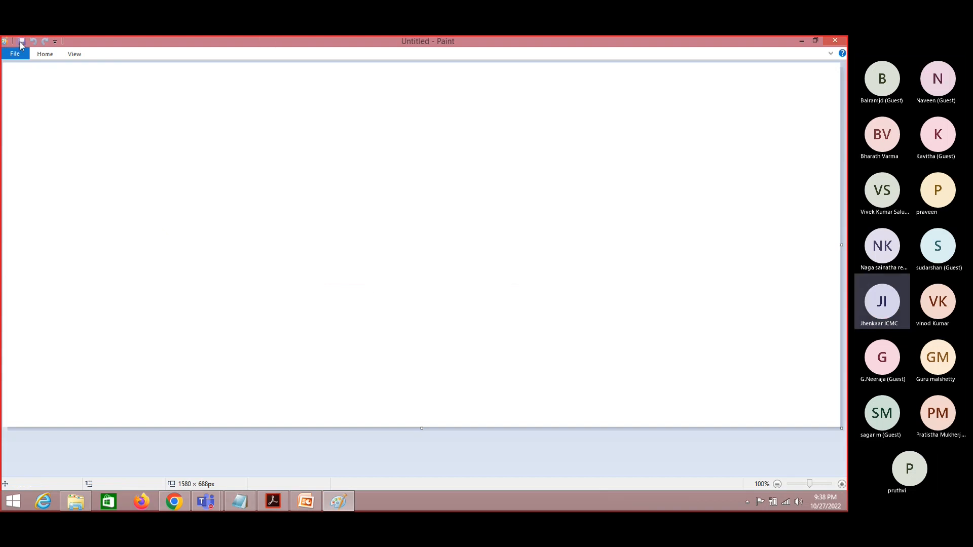
key("alt+Tab")
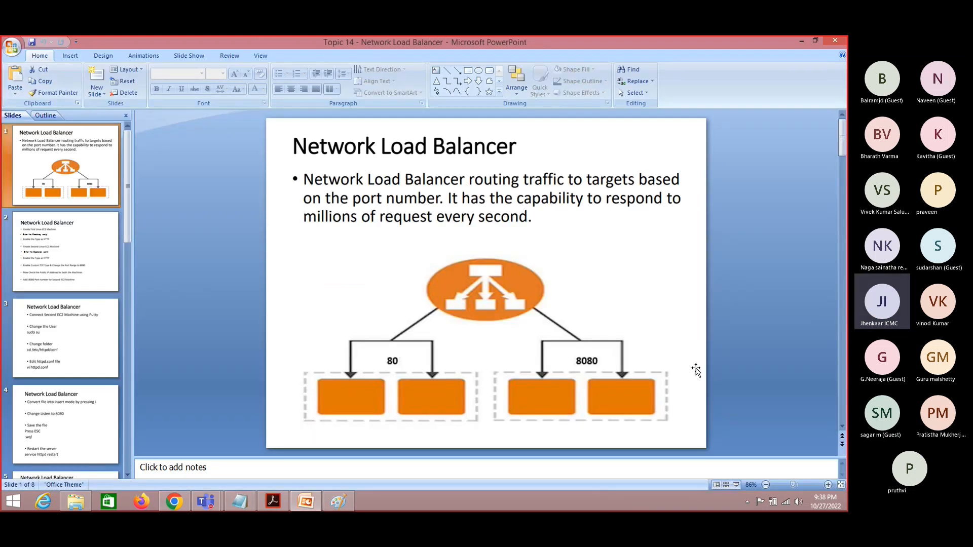
key("alt+Tab")
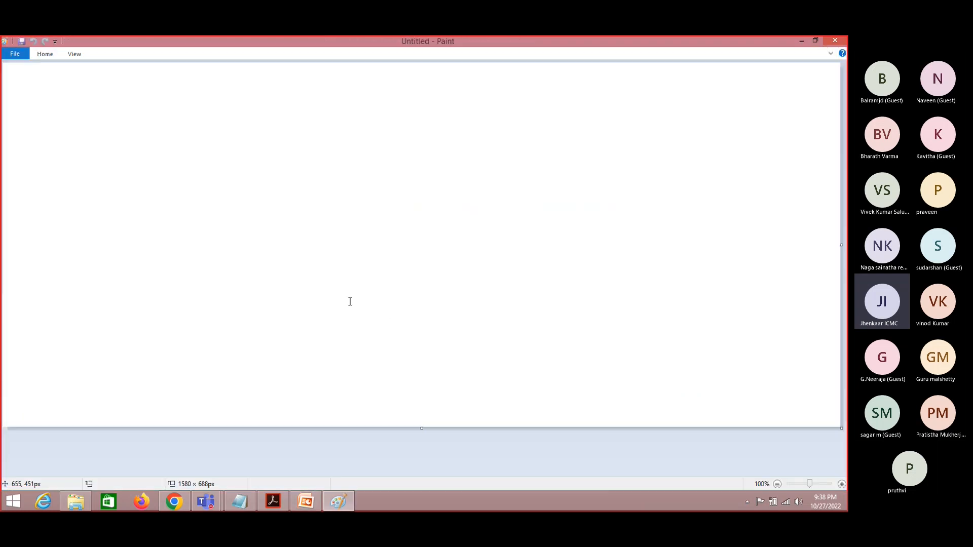
Step: Draw two rectangles one above the other on the right half of the canvas, about 153 × 126 px and 157 × 128 px
left_click(45, 54)
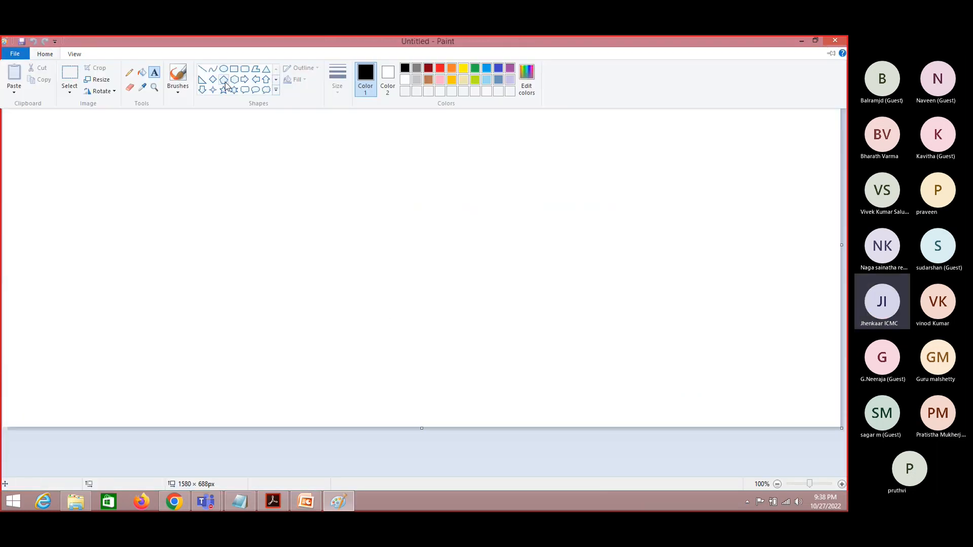
left_click(235, 71)
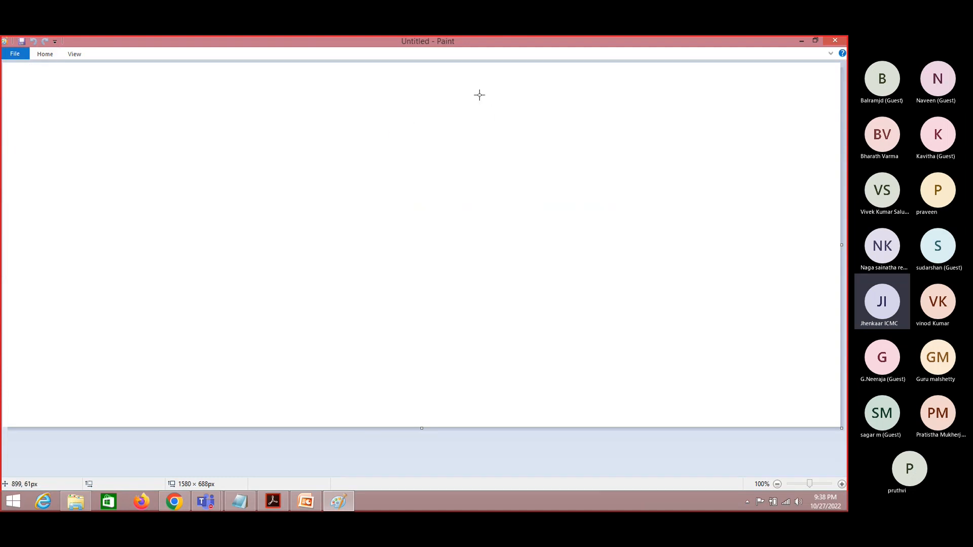
left_click_drag(478, 94, 560, 161)
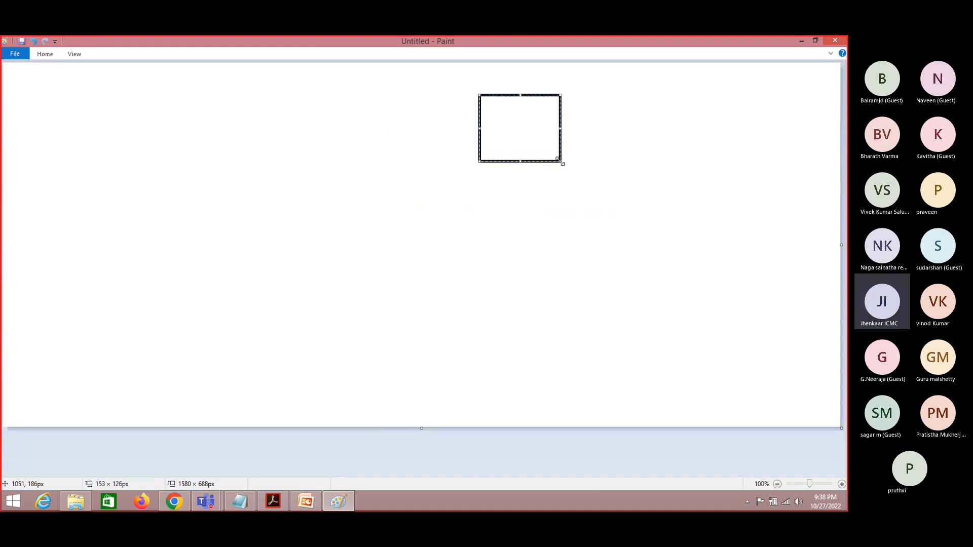
left_click_drag(484, 247, 568, 314)
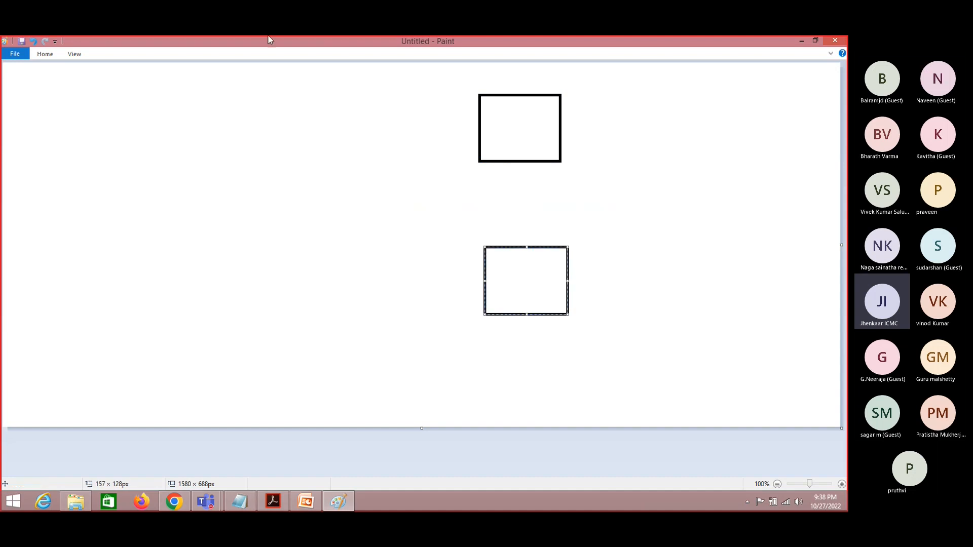
Step: Label the upper rectangle with the text lines "web server 1", "http - 80" and "amazon website"
left_click(43, 55)
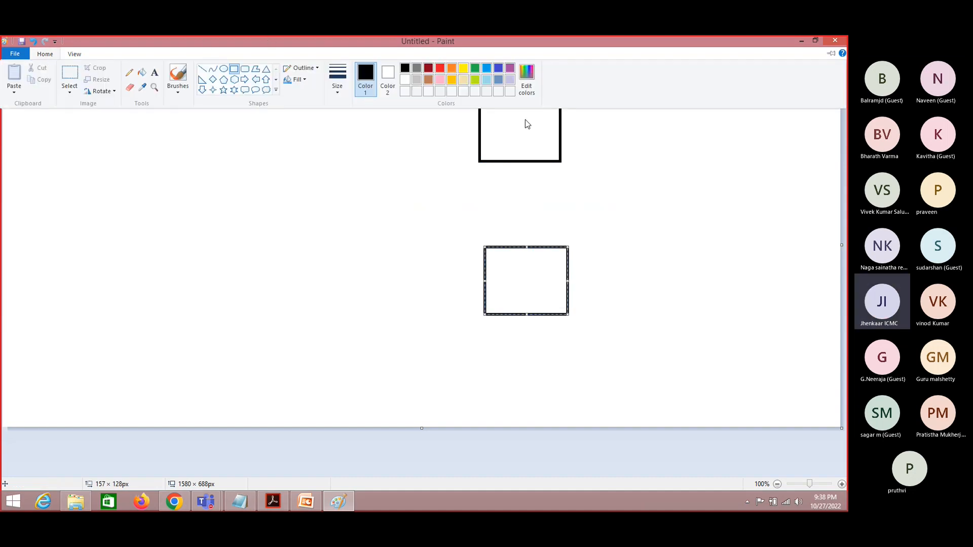
left_click(522, 125)
left_click(46, 55)
left_click(158, 71)
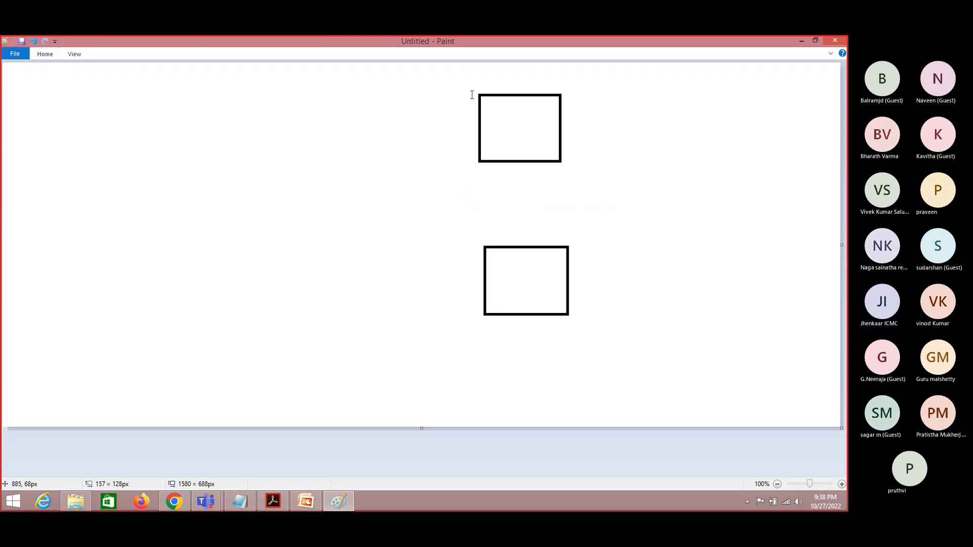
left_click(497, 107)
left_click_drag(506, 103, 497, 103)
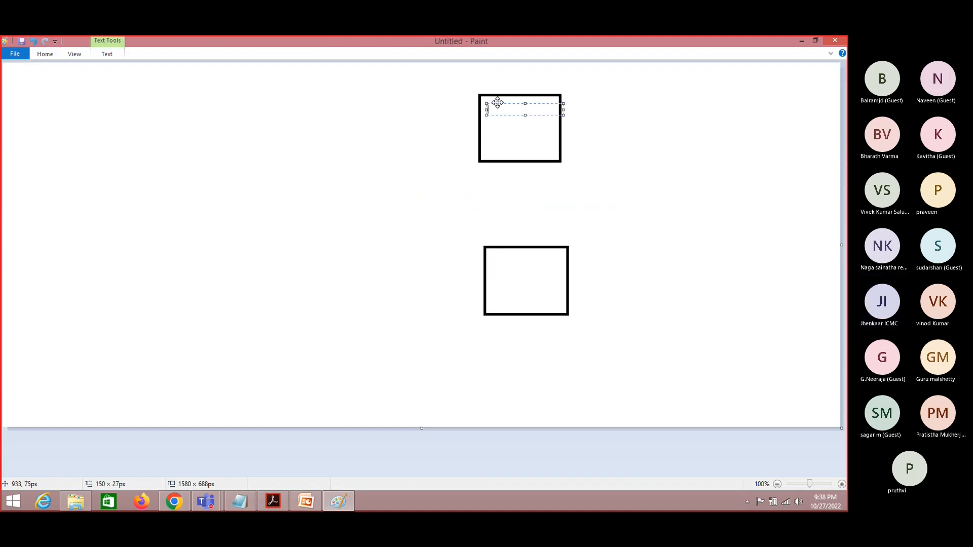
type("web server")
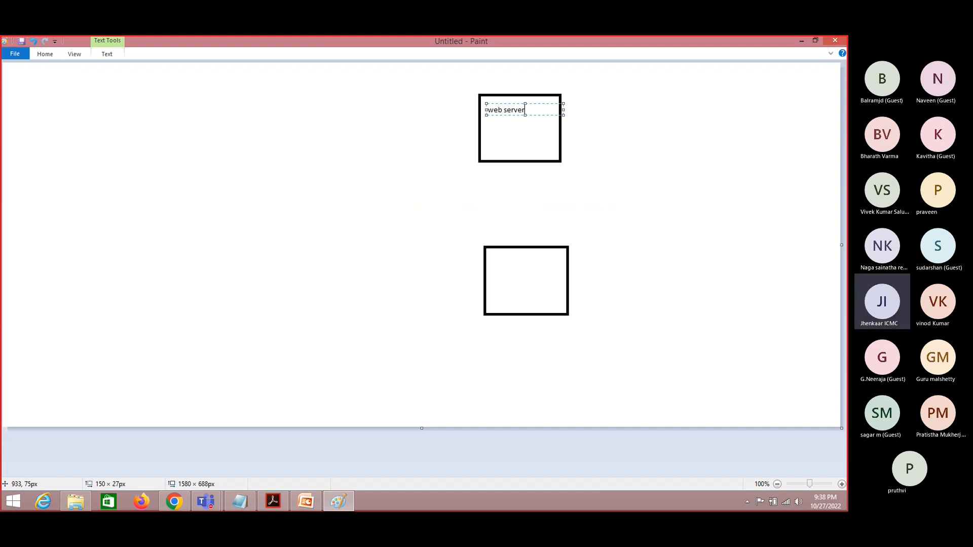
type(" 1")
key("Return")
type("http - 80")
key("Return")
key("Return")
type("amazon website")
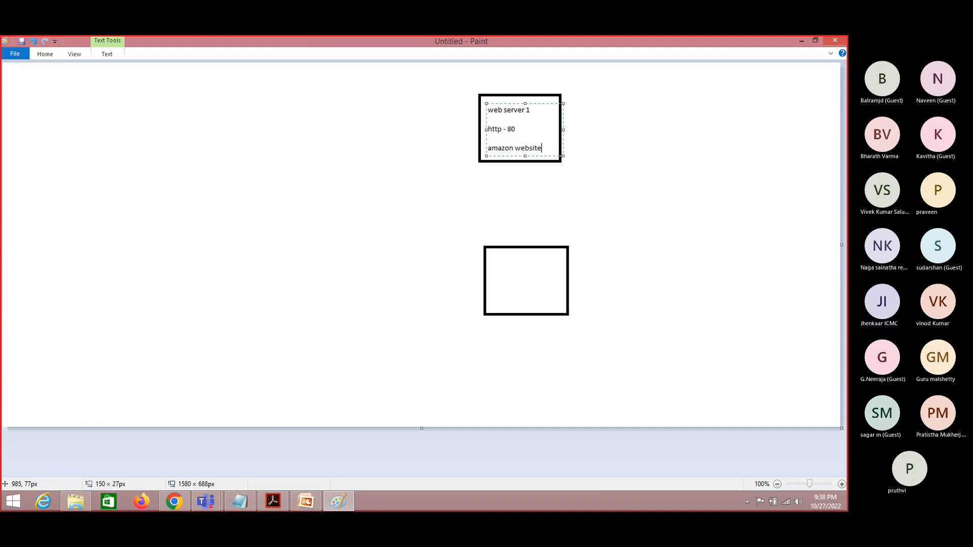
Step: Label the lower rectangle with the text lines "web server 2" and "tcp - 8080"
left_click(499, 259)
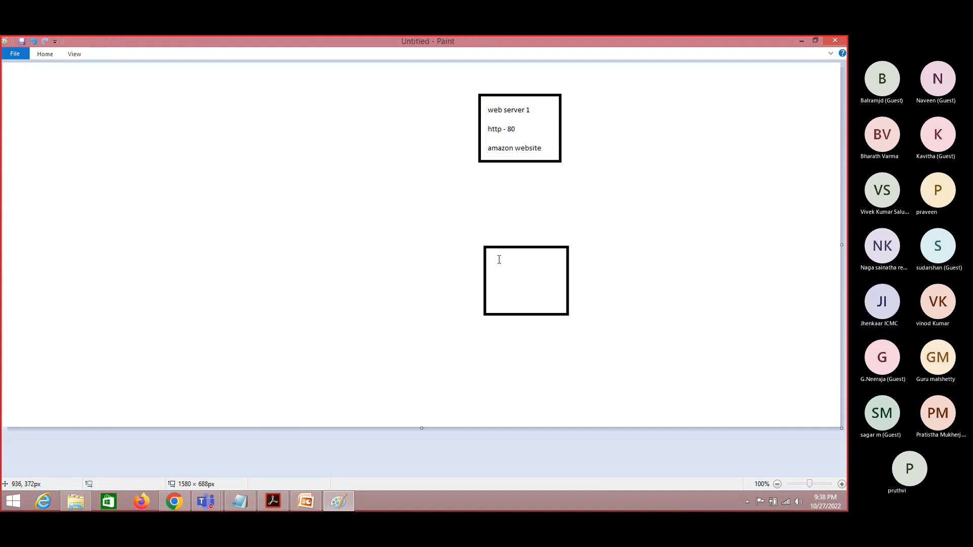
left_click(495, 254)
type("w")
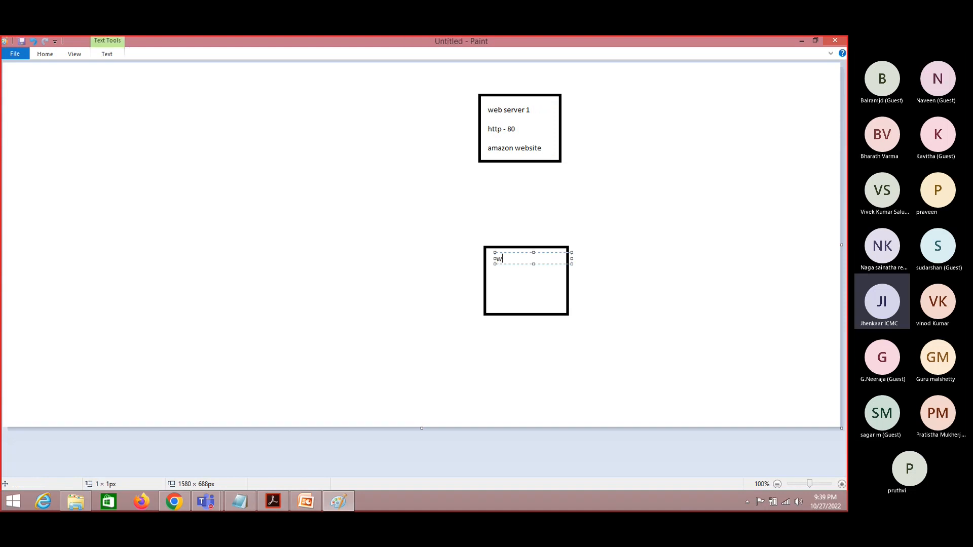
type("eb server 2")
key("Return")
key("Return")
type("tcp")
type(" -")
type("80")
type("90")
key("BackSpace")
key("BackSpace")
type("80")
double_click(521, 279)
left_click(513, 129)
left_click(512, 130)
left_click(505, 194)
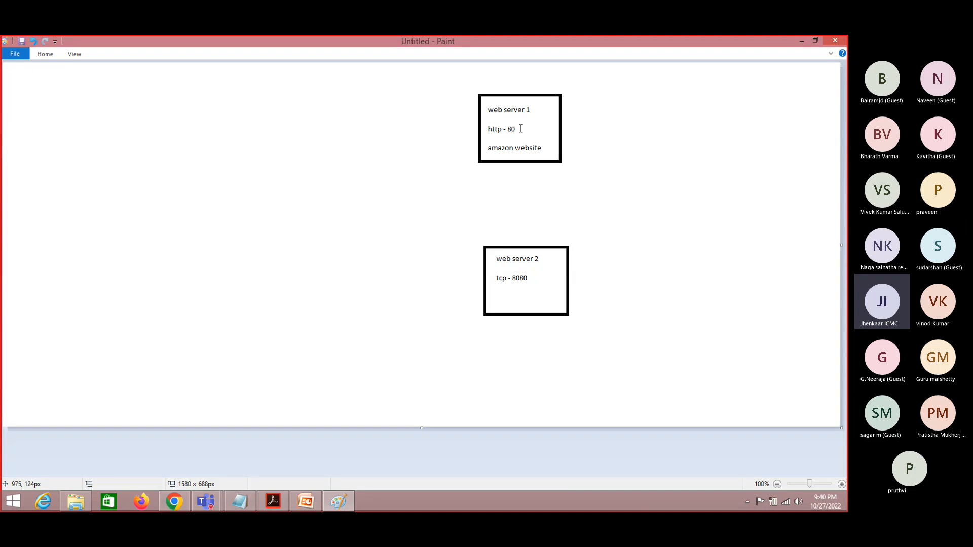
left_click_drag(484, 122, 521, 137)
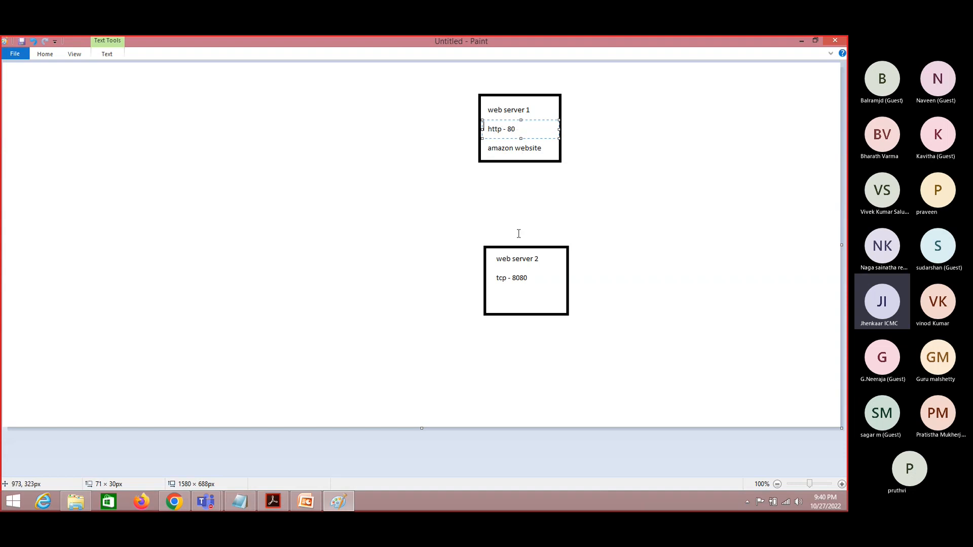
left_click(509, 259)
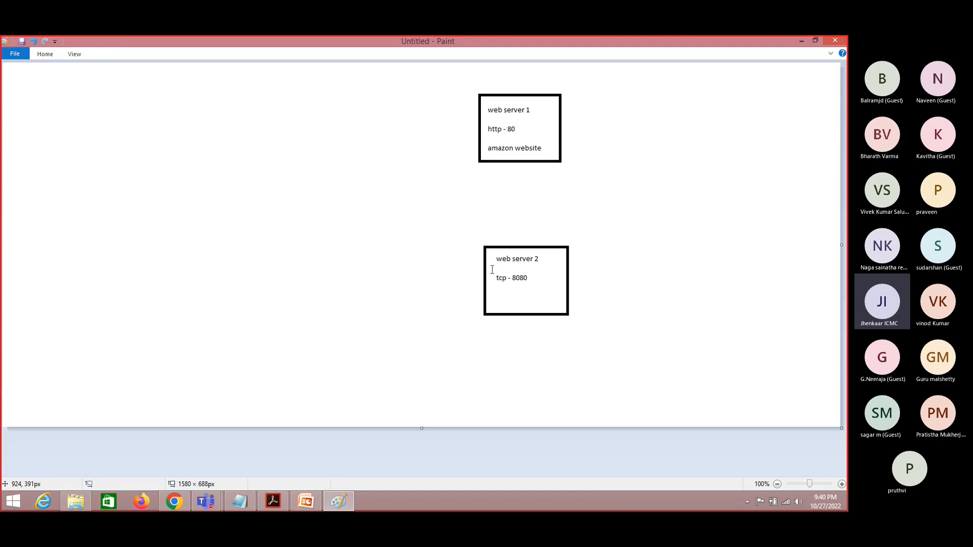
left_click(512, 274)
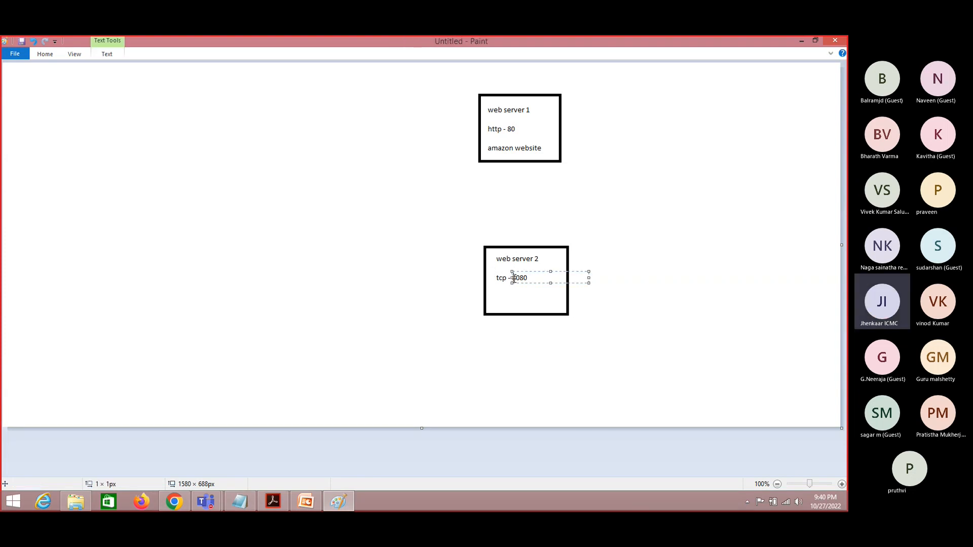
Step: Add the text "google website" below "tcp - 8080" in the web server 2 box
left_click(497, 299)
left_click(497, 298)
type("google website")
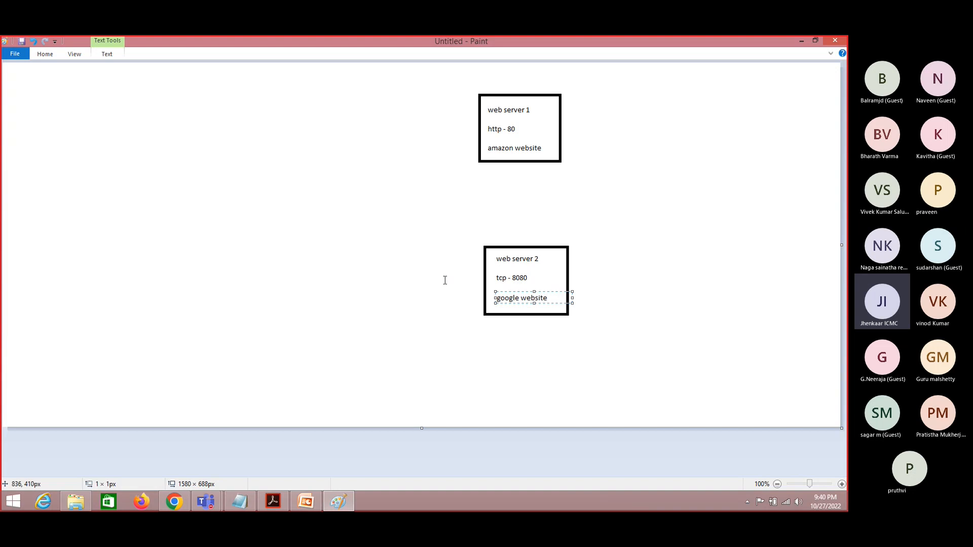
left_click(549, 273)
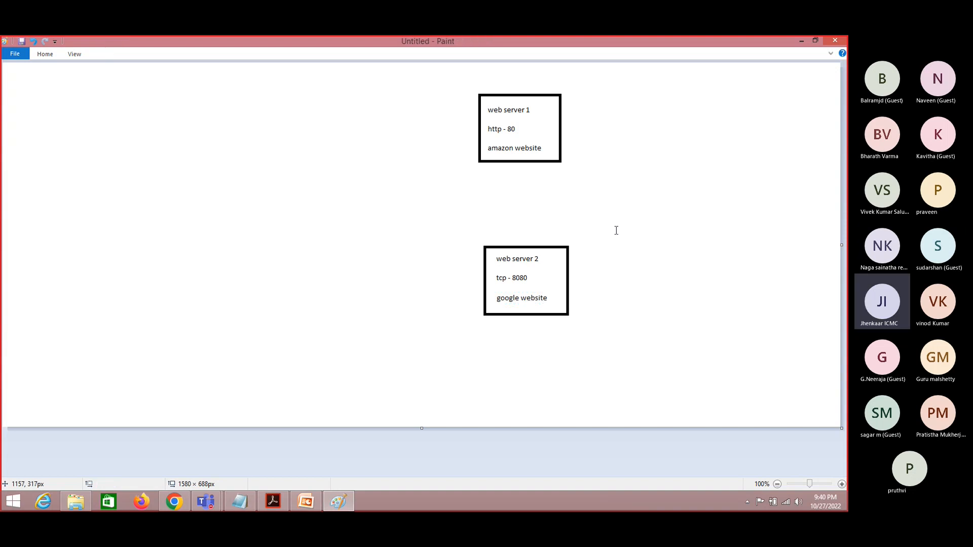
Step: Draw a tall rectangle to the left of the web server boxes, and a smaller rectangle between it and each server
left_click(46, 55)
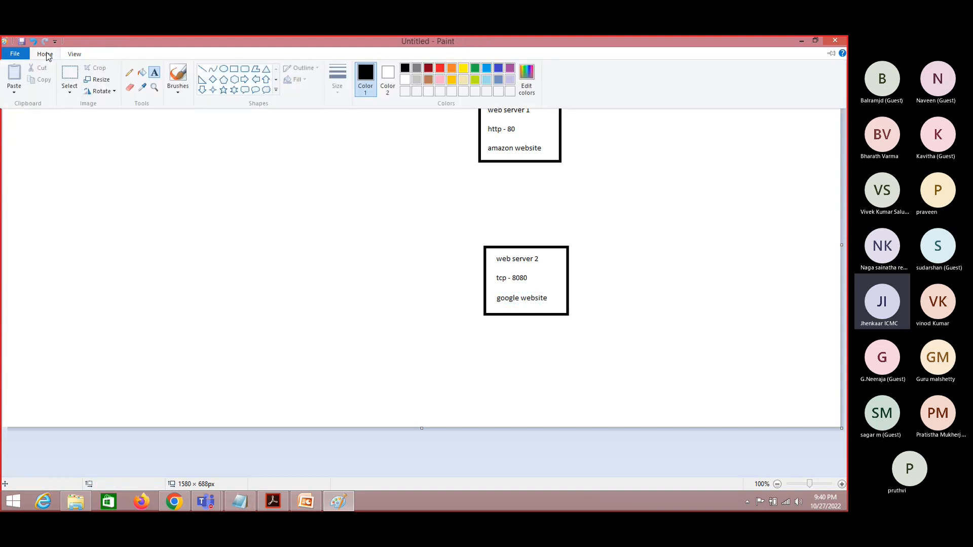
left_click(233, 71)
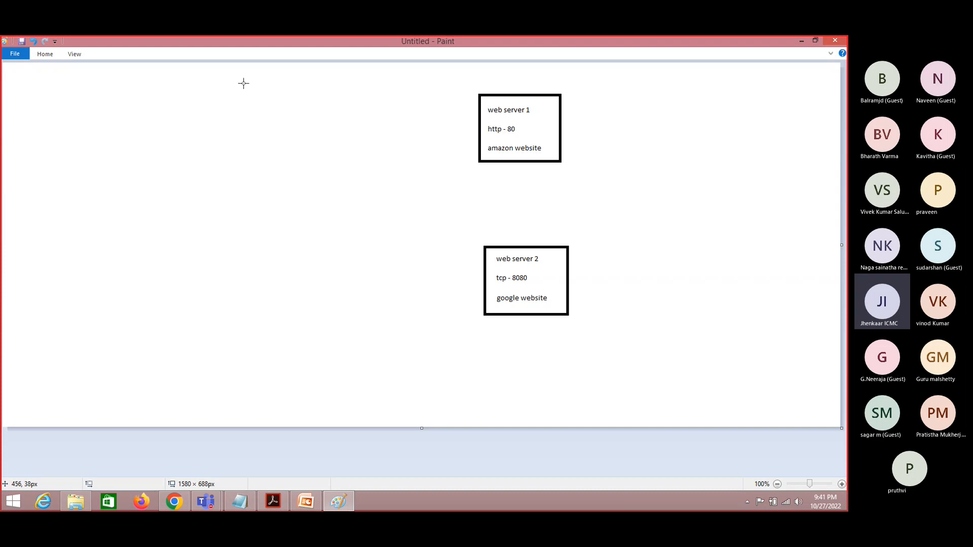
left_click_drag(239, 87, 326, 362)
left_click(390, 329)
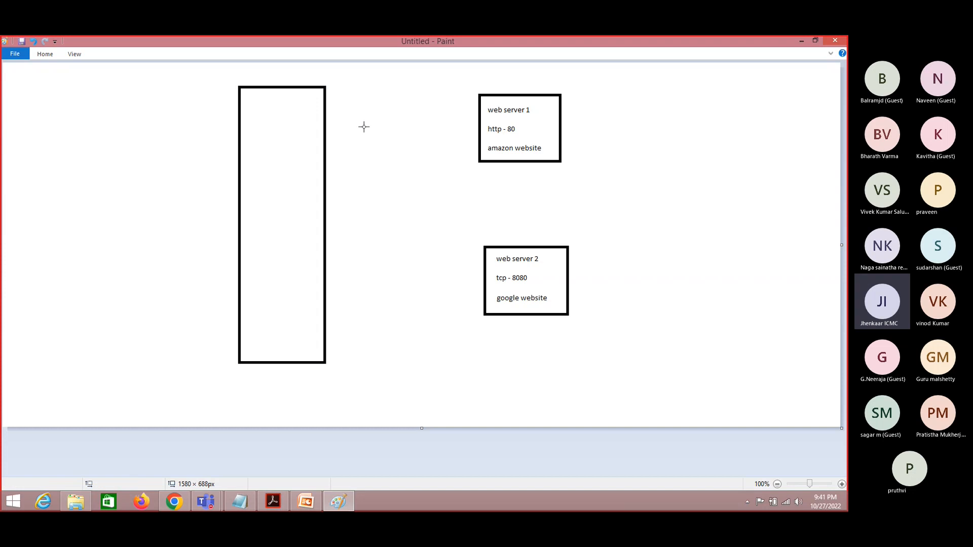
left_click_drag(369, 101, 429, 161)
left_click_drag(371, 251, 434, 305)
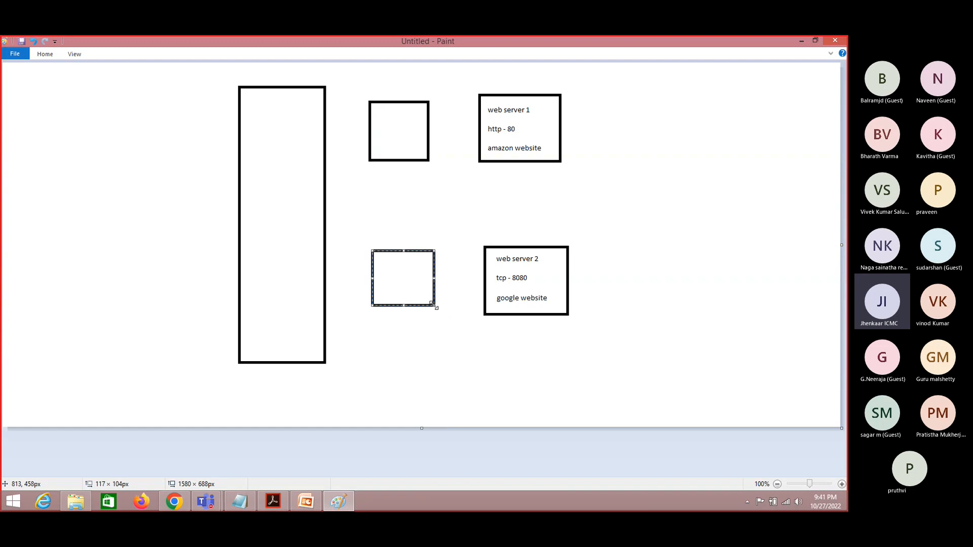
Step: Label the small box beside web server 1 "TG1" and the one beside web server 2 "TG2"
left_click(45, 53)
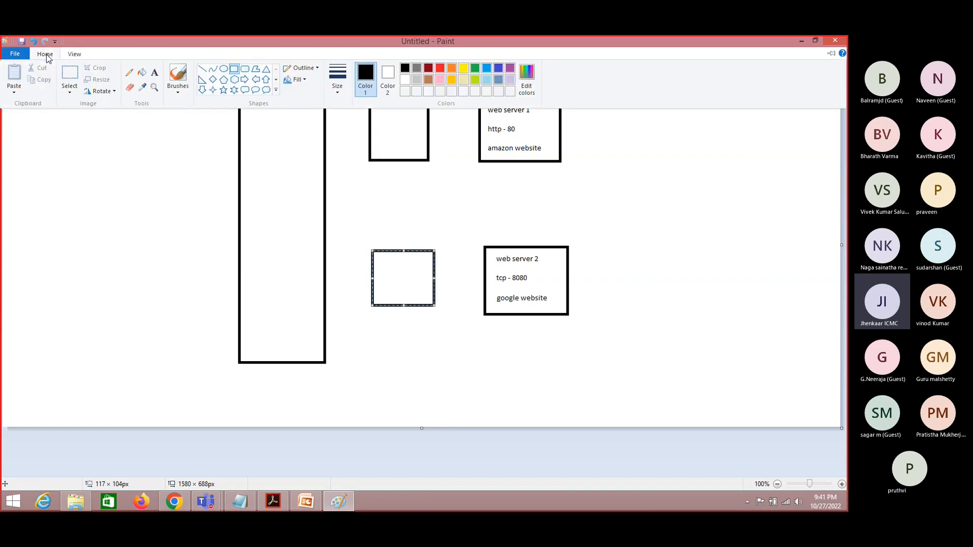
left_click(155, 73)
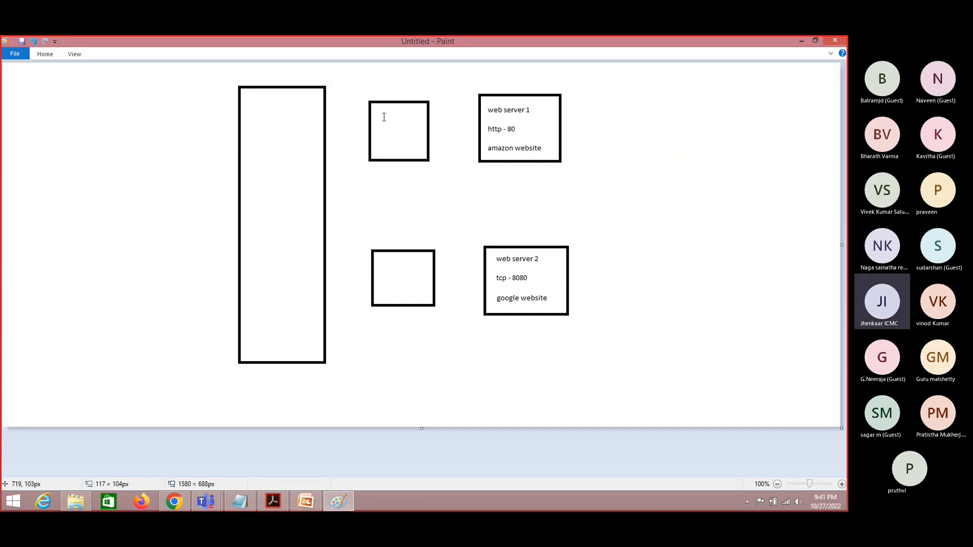
left_click(380, 116)
type("TG1")
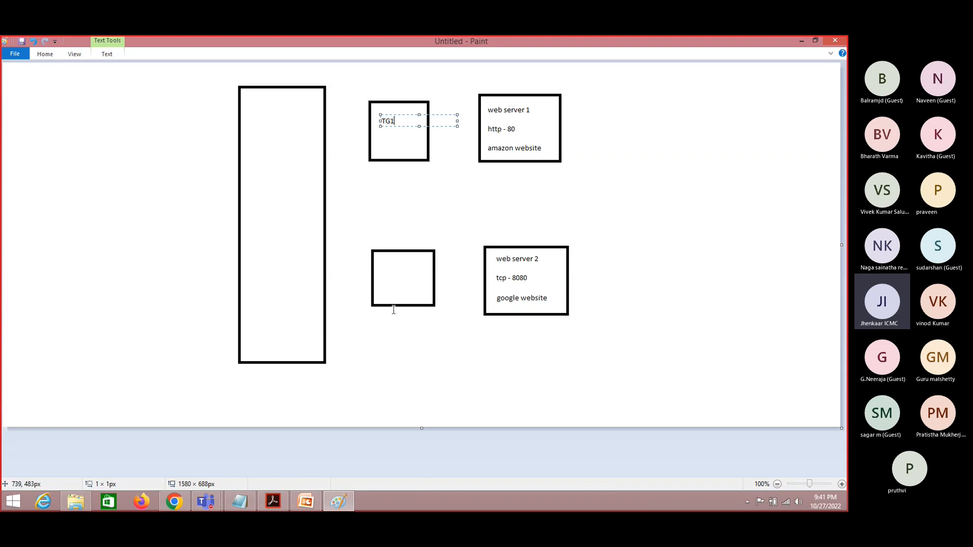
left_click(391, 274)
left_click(392, 274)
left_click(479, 202)
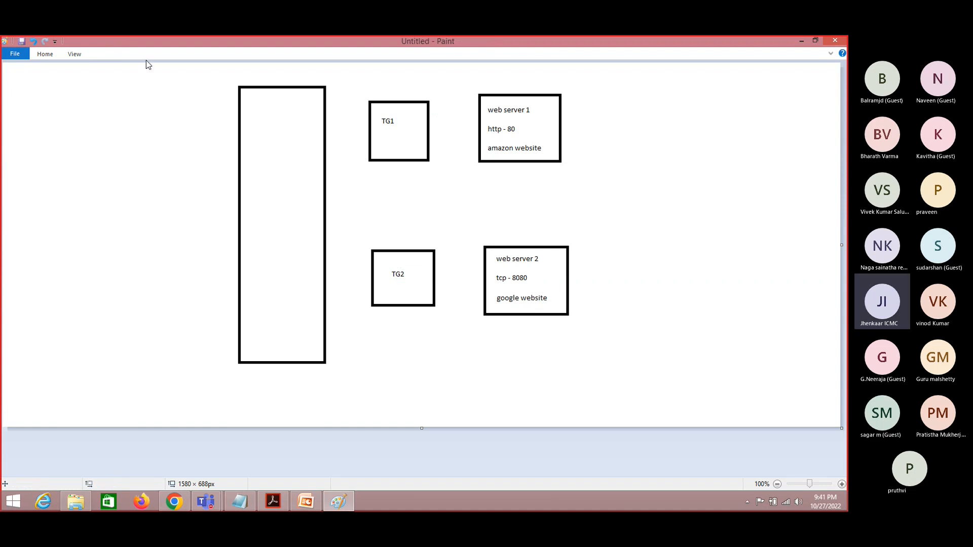
Step: Connect web server 1 to TG1 and web server 2 to TG2 with straight lines about 101 px long
left_click(48, 54)
left_click(202, 69)
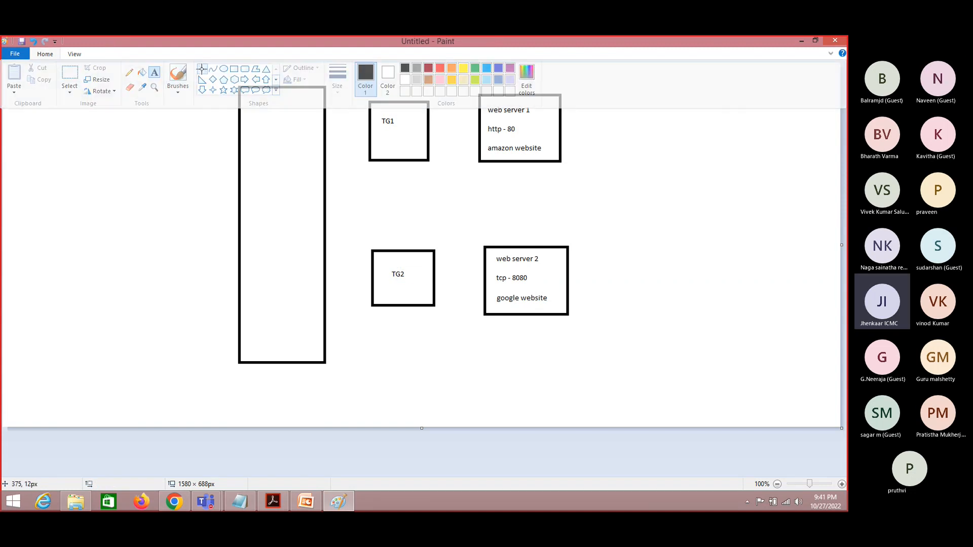
left_click_drag(482, 135, 428, 136)
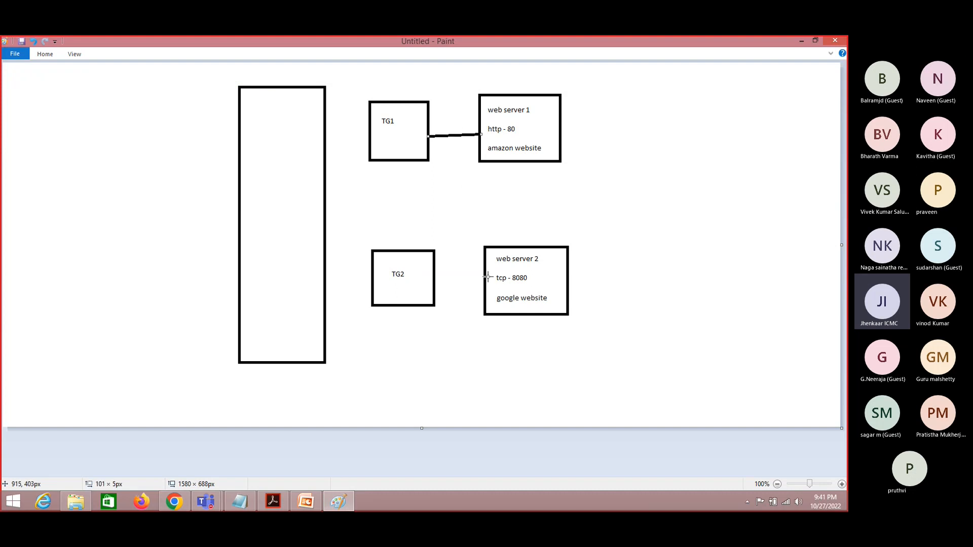
left_click_drag(486, 279, 433, 282)
Step: Connect the TG1 and TG2 boxes to the right edge of the tall rectangle with straight lines
left_click(45, 54)
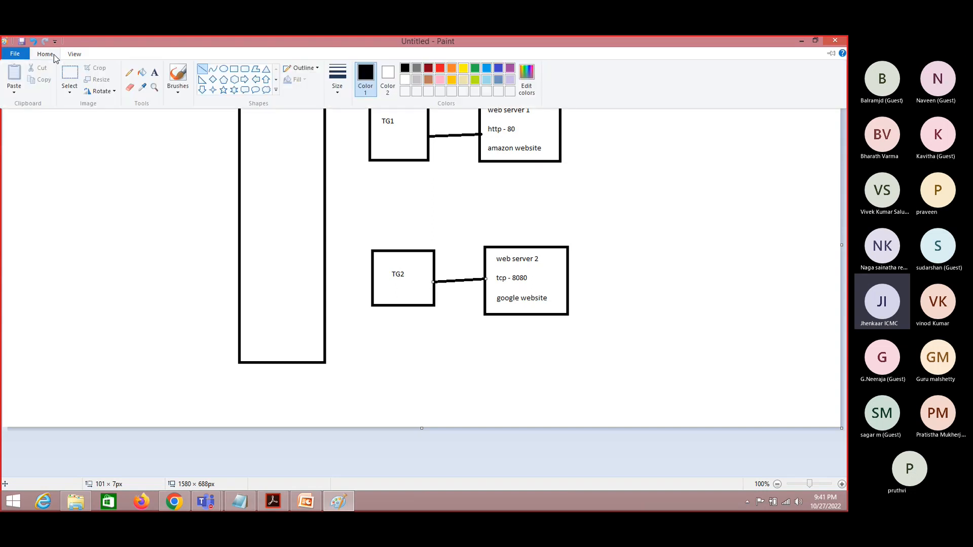
left_click(366, 137)
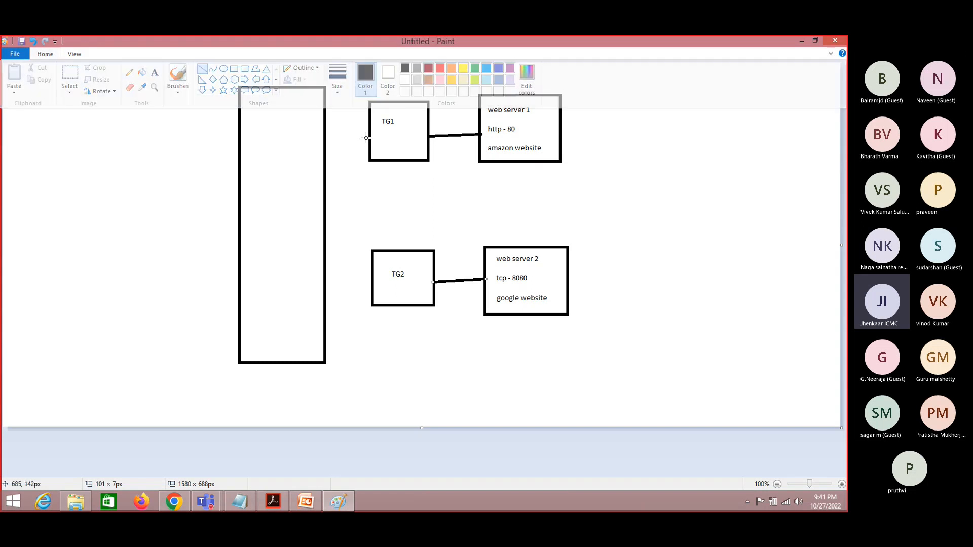
left_click_drag(367, 136, 326, 151)
left_click_drag(371, 289, 325, 246)
Step: Label the tall rectangle "Netowrk Load balancer" with text placed inside its upper half
left_click(45, 53)
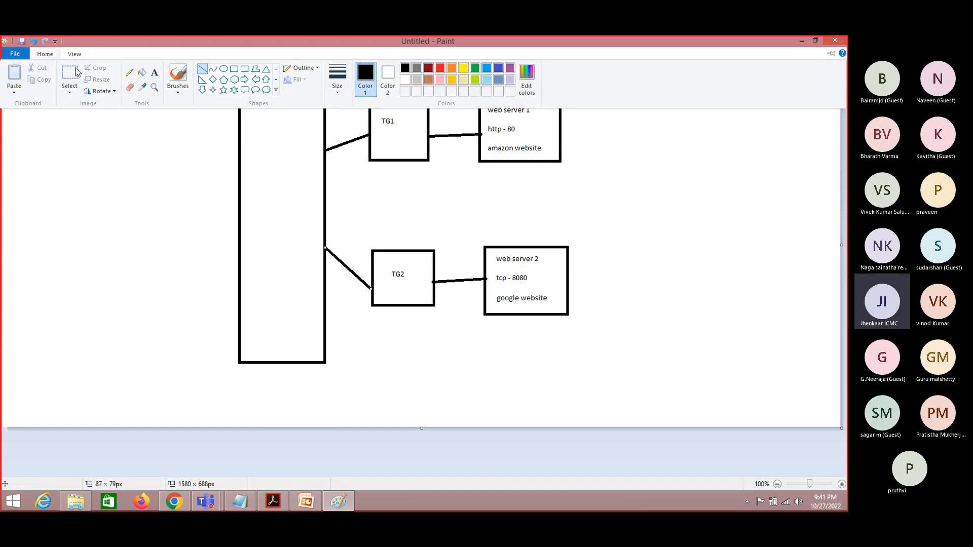
left_click(153, 74)
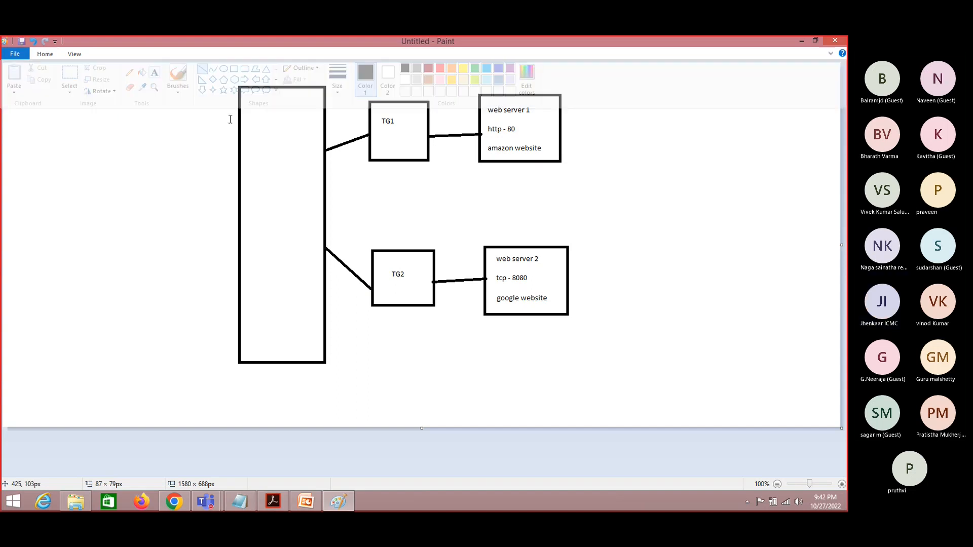
left_click(247, 161)
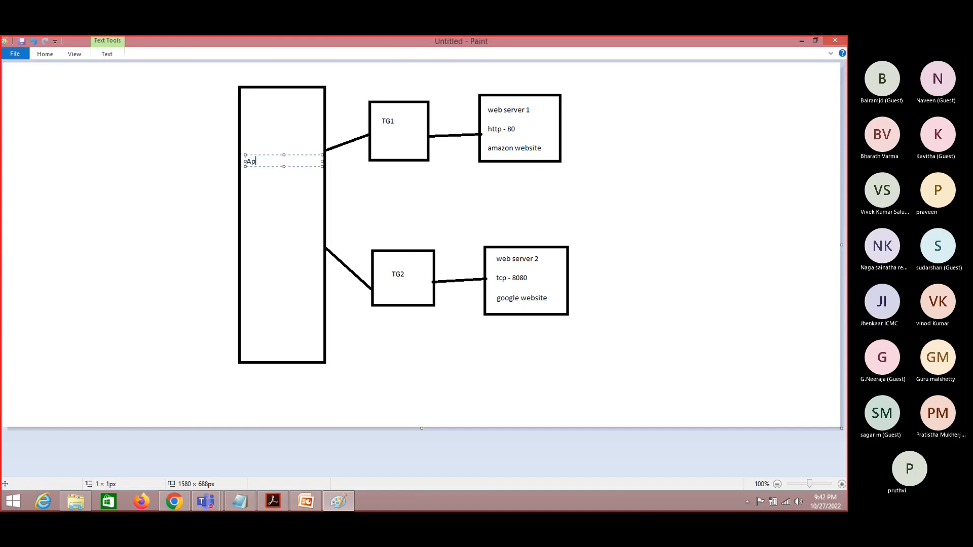
key("BackSpace")
key("BackSpace")
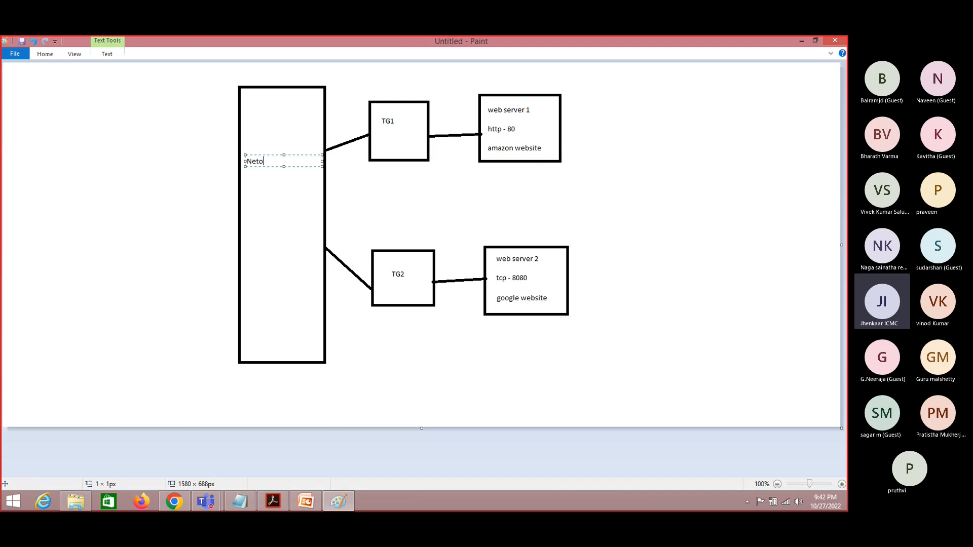
type("Netowrk Load balancer")
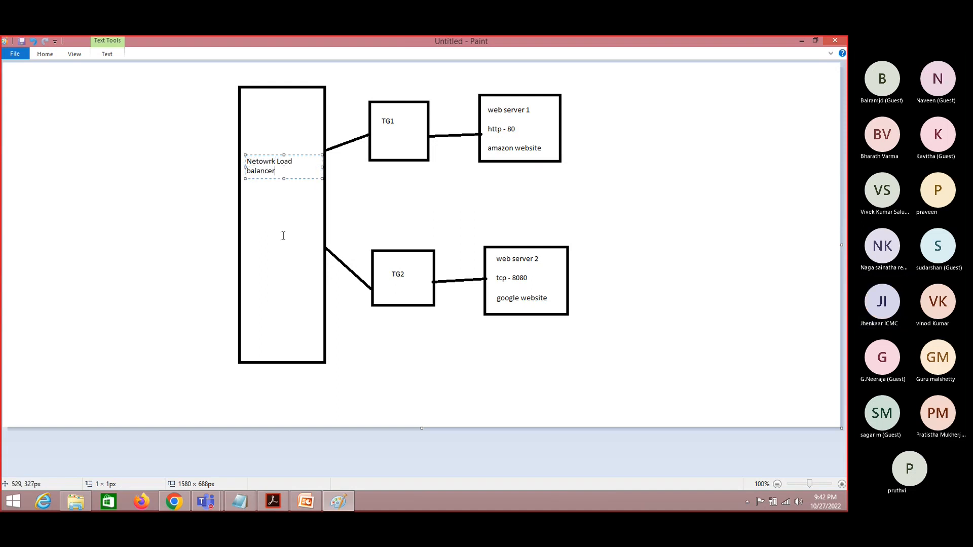
left_click(138, 200)
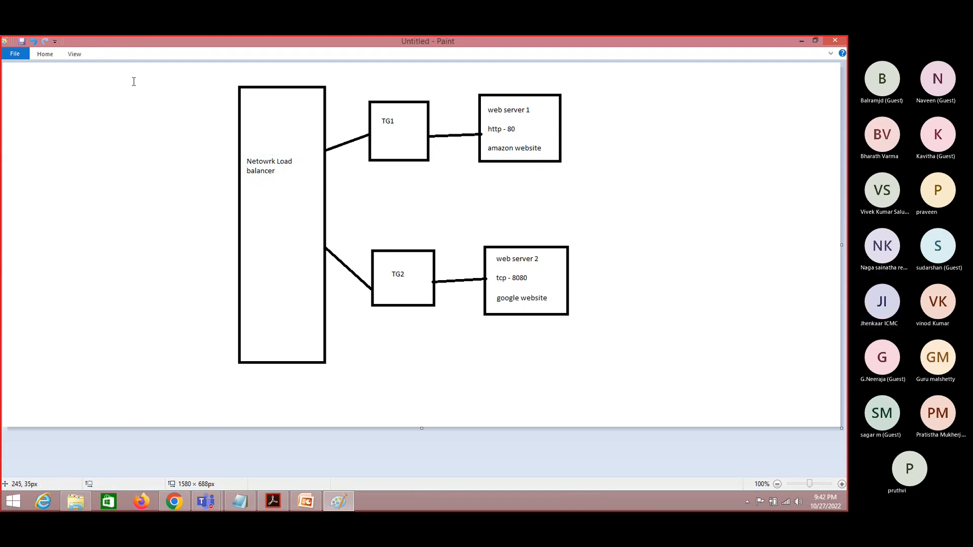
Step: Draw four ellipses stacked vertically in the empty area to the left of the load balancer rectangle
left_click(43, 54)
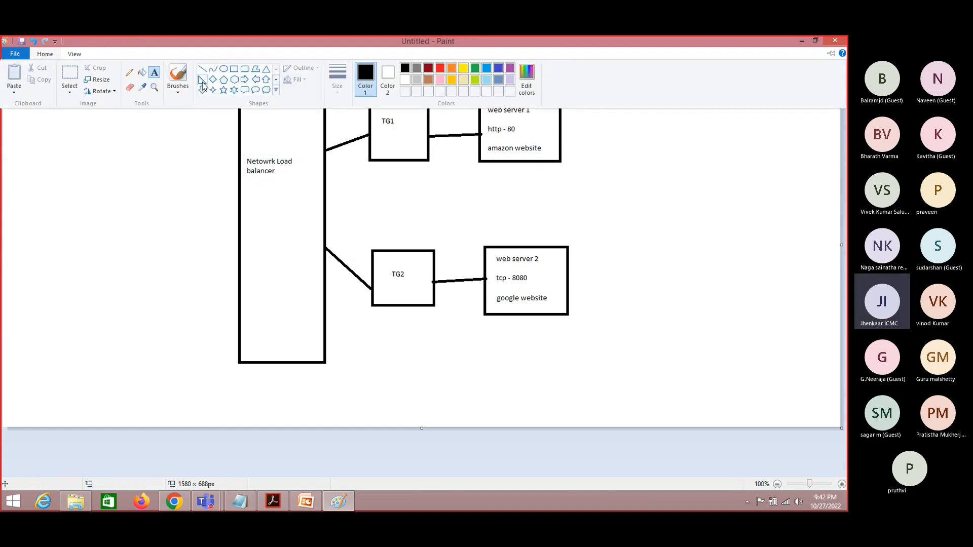
left_click(87, 113)
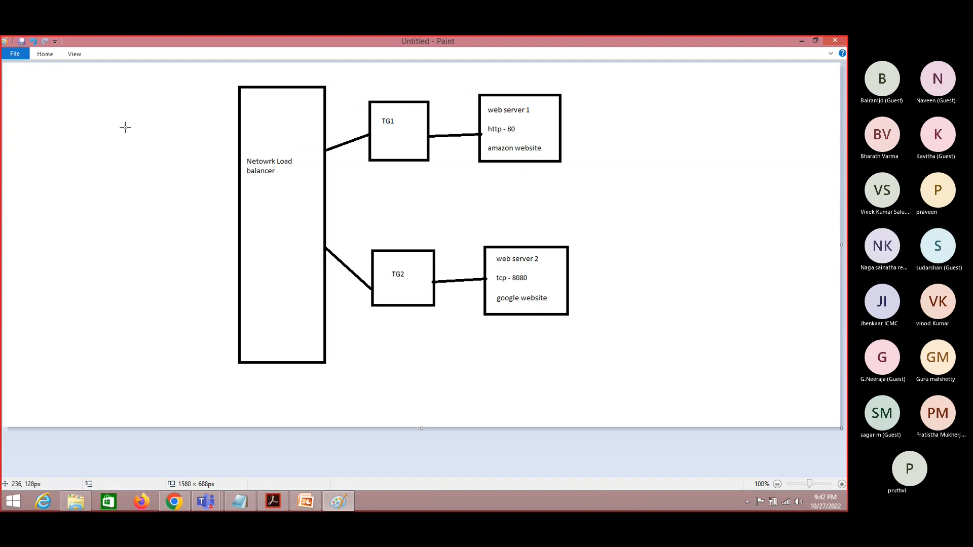
left_click_drag(57, 90, 117, 132)
left_click_drag(48, 179, 112, 221)
left_click_drag(59, 261, 127, 299)
left_click_drag(72, 332, 140, 354)
left_click(174, 247)
Step: Connect each of the four ellipses to the load balancer rectangle with a straight line about 230 to 270 px wide
left_click(45, 54)
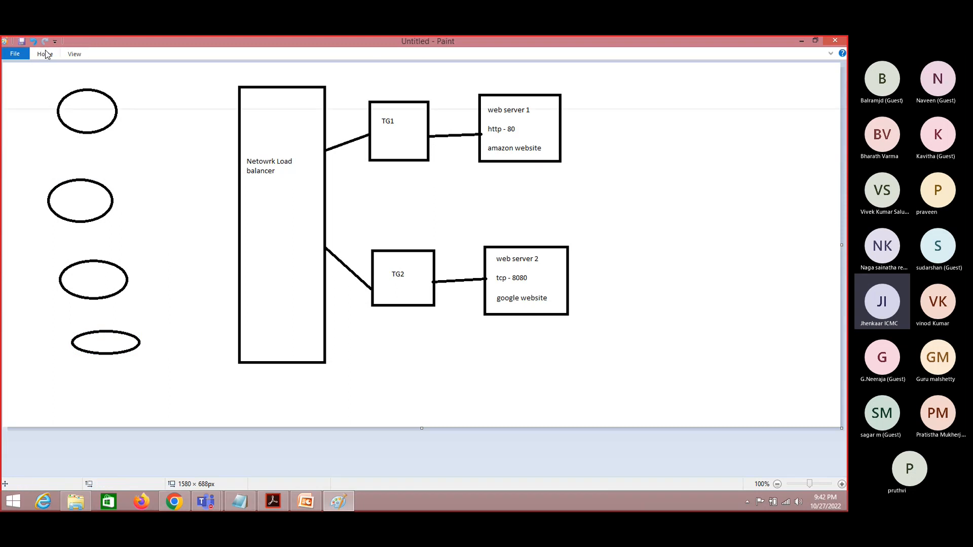
left_click(154, 72)
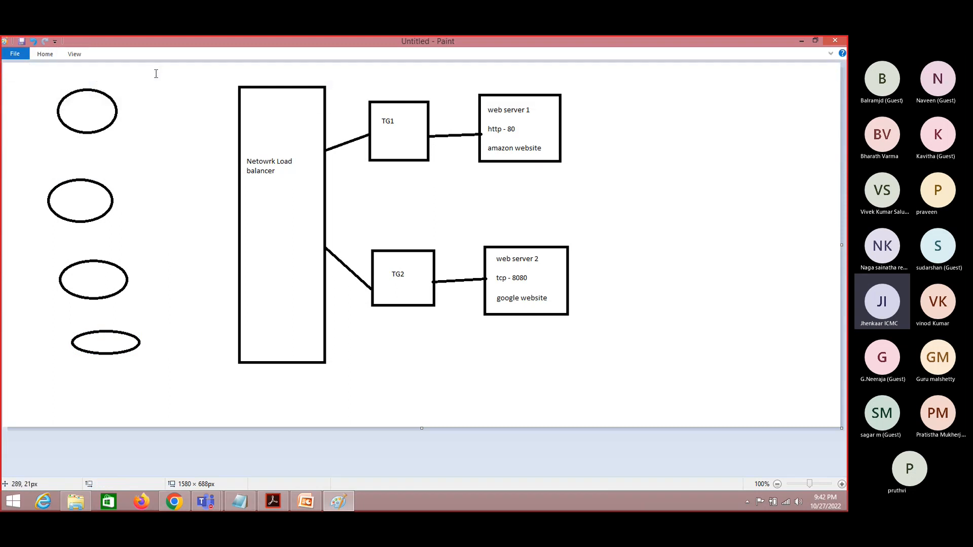
left_click(49, 53)
left_click(203, 69)
left_click_drag(118, 110, 246, 153)
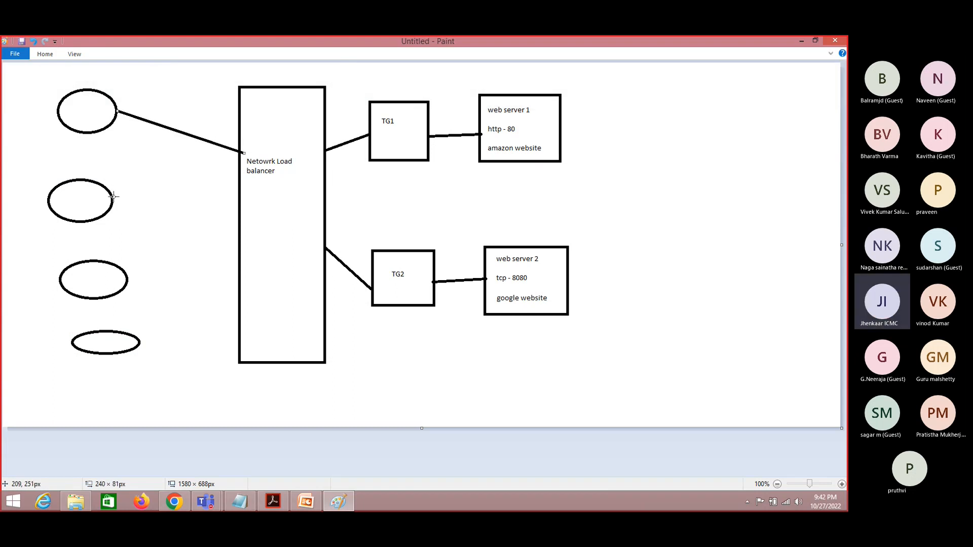
left_click_drag(113, 196, 236, 187)
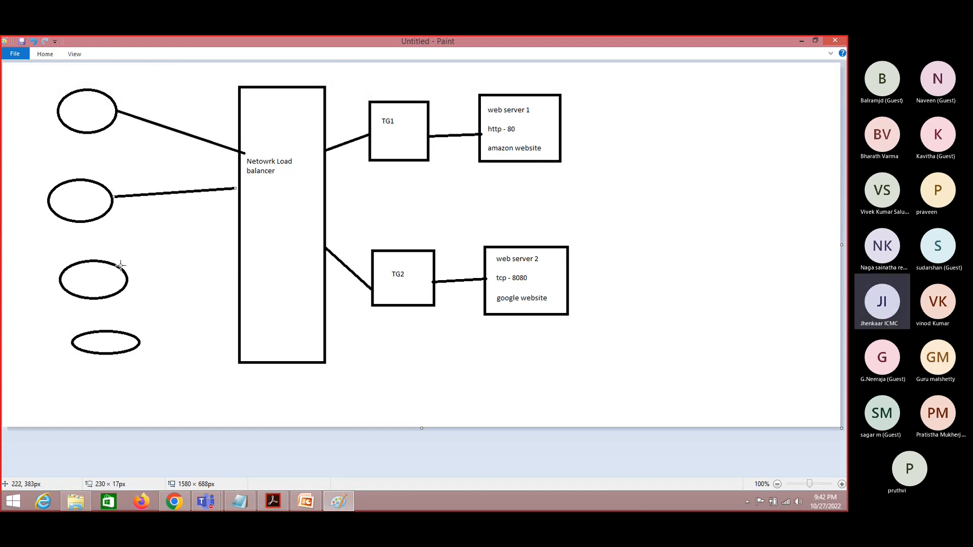
mouse_move(127, 276)
left_mouse_down()
mouse_move(286, 221)
mouse_move(270, 234)
left_mouse_up()
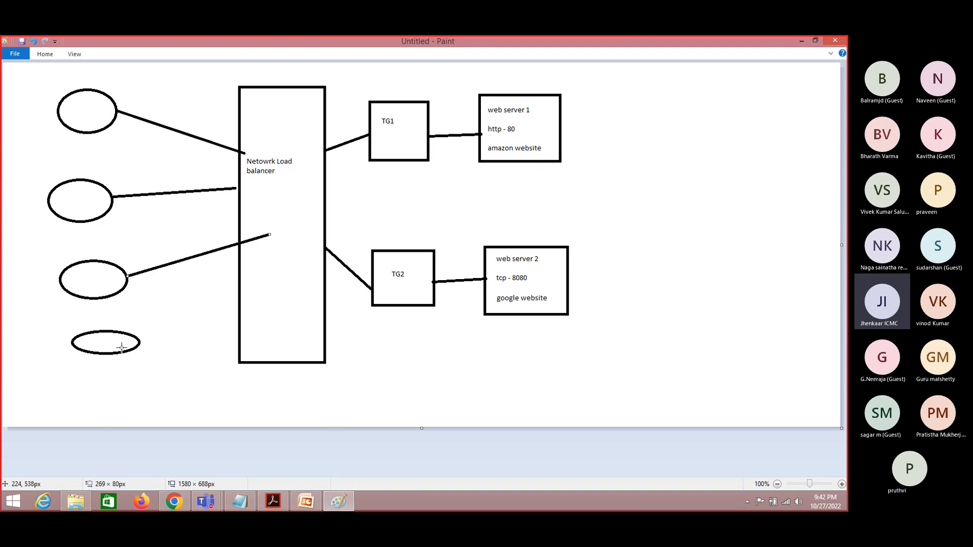
left_click_drag(134, 344, 276, 287)
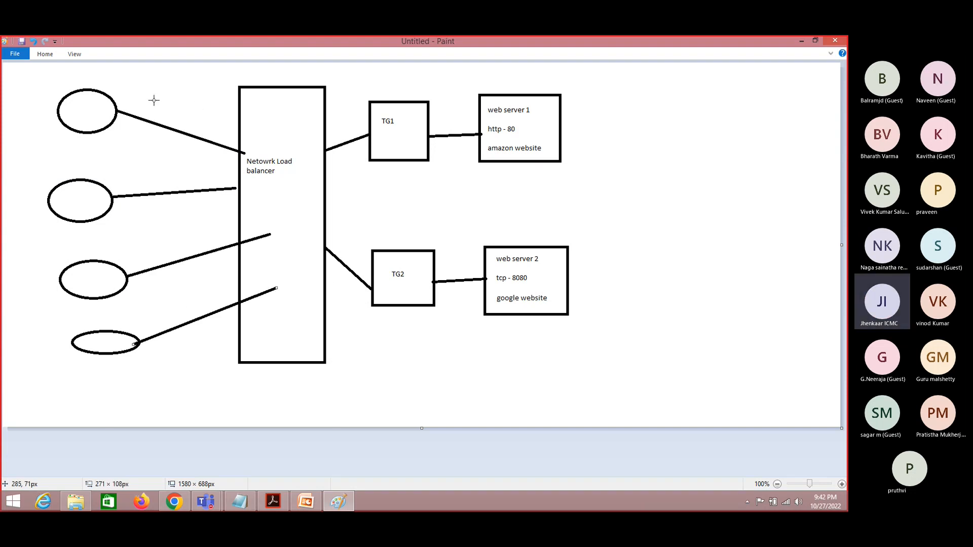
Step: Add the text "dns:80" above the uppermost ellipse's line and "url:8080" beside the lowest ellipse's line
left_click(44, 54)
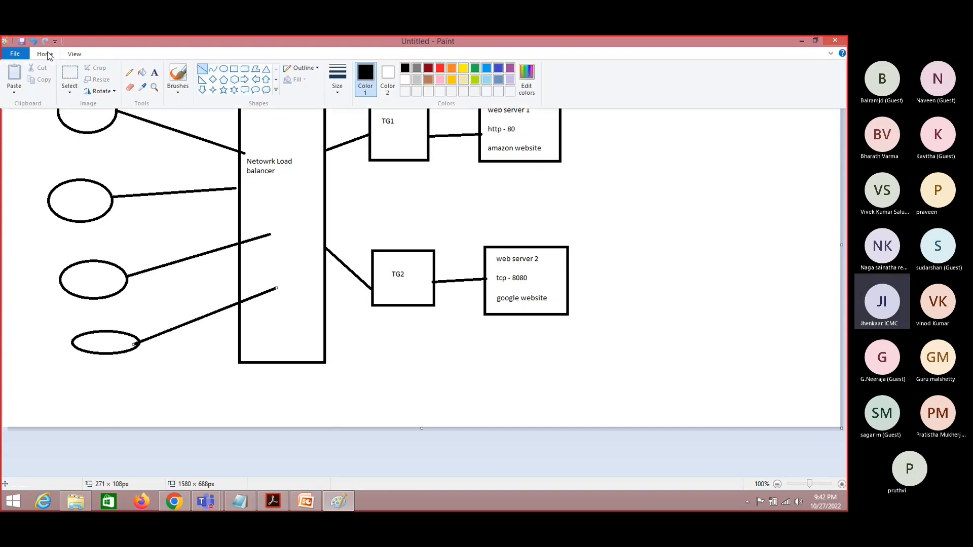
left_click(147, 79)
left_click(147, 79)
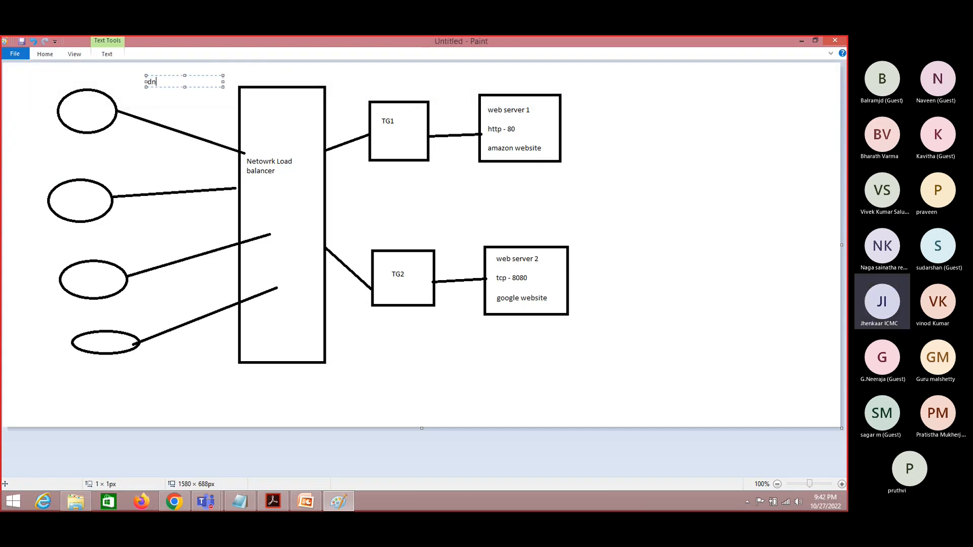
type("dns:")
left_click(155, 318)
left_click(155, 318)
type("dn")
type("l:8080")
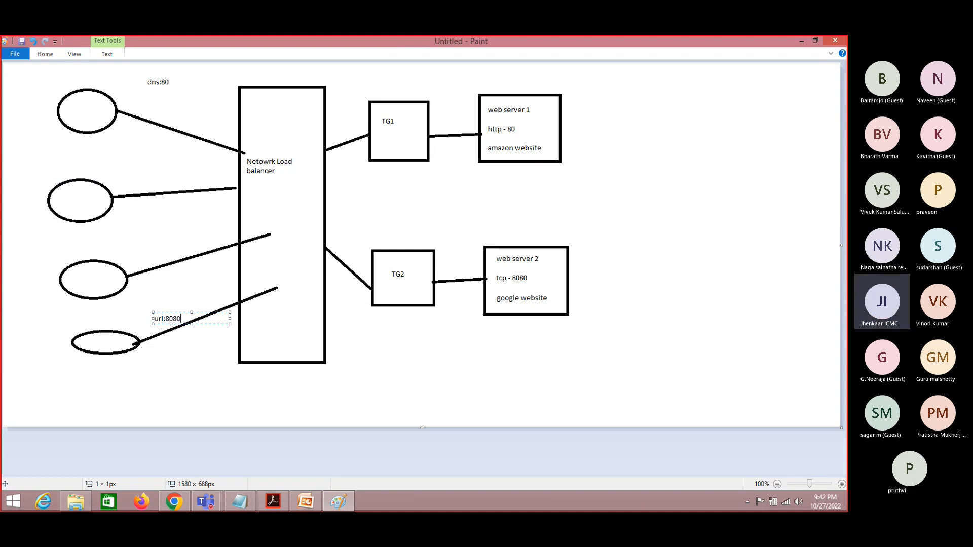
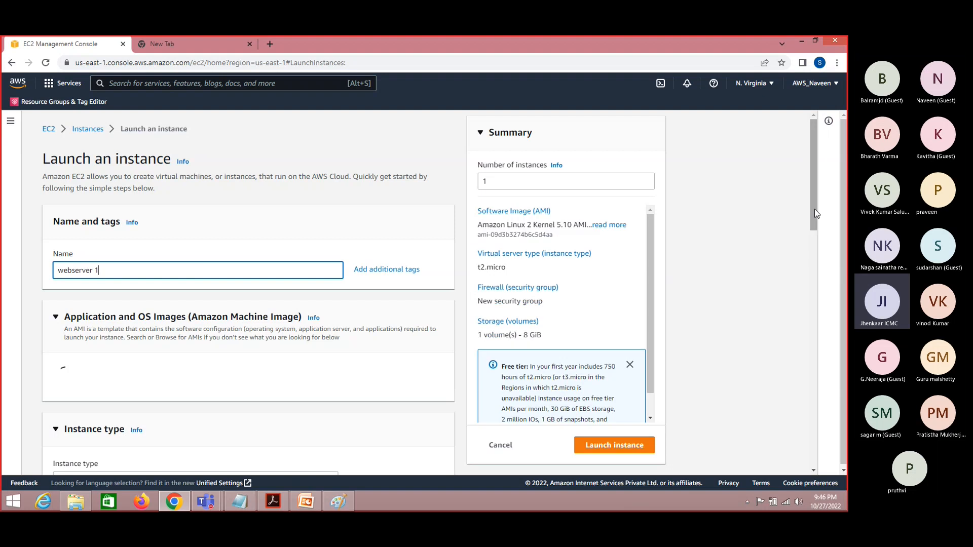
Step: Select key_NV as the login key pair for the webserver 1 instance, keeping the Amazon Linux image
scroll(812, 211, "down", 4)
scroll(813, 212, "down", 2)
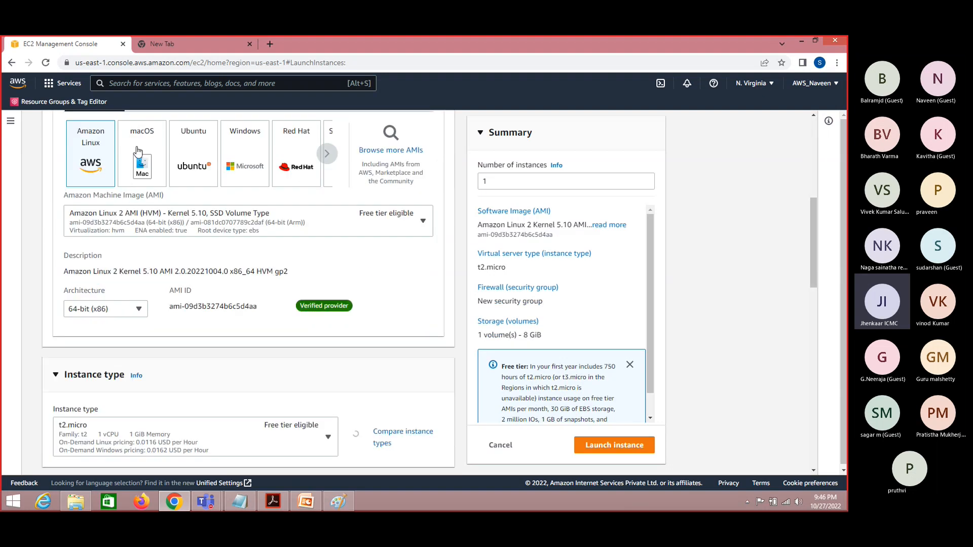
left_click_drag(810, 257, 816, 345)
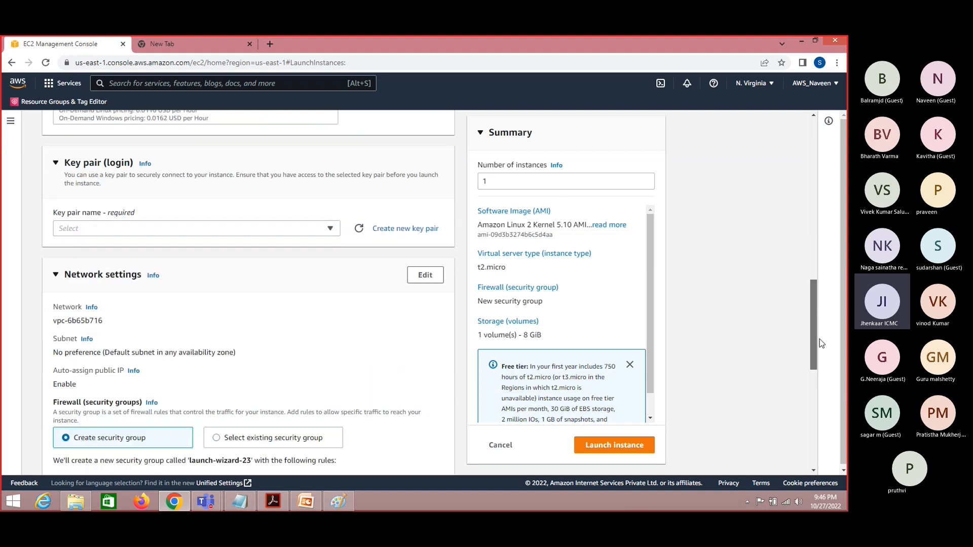
left_click(330, 229)
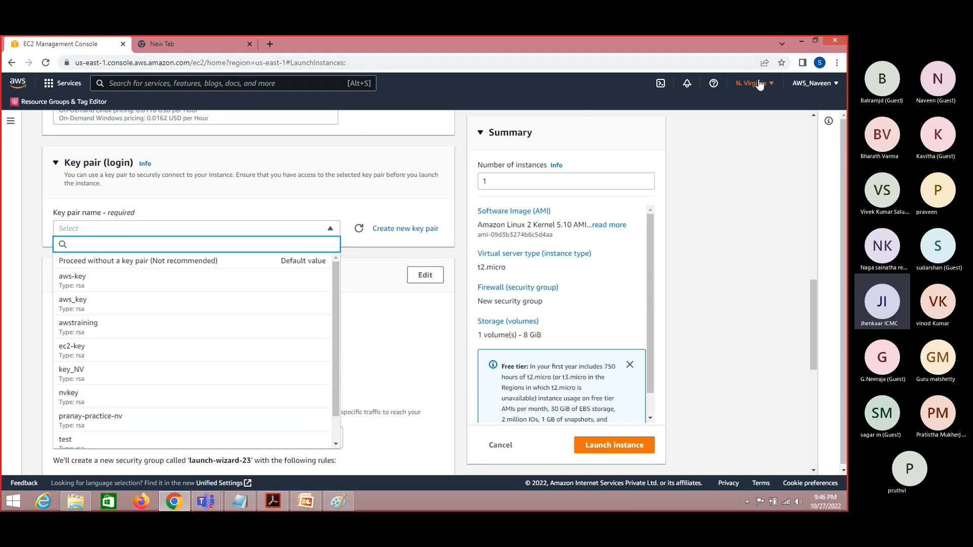
left_click(110, 379)
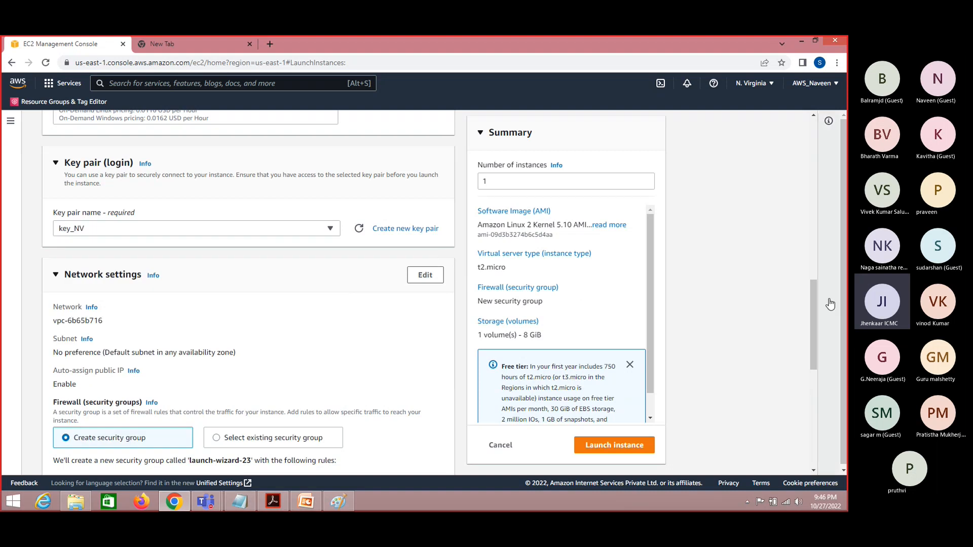
Step: Expand the advanced details of the instance launch form and activate the empty user data field
left_click_drag(814, 332, 815, 371)
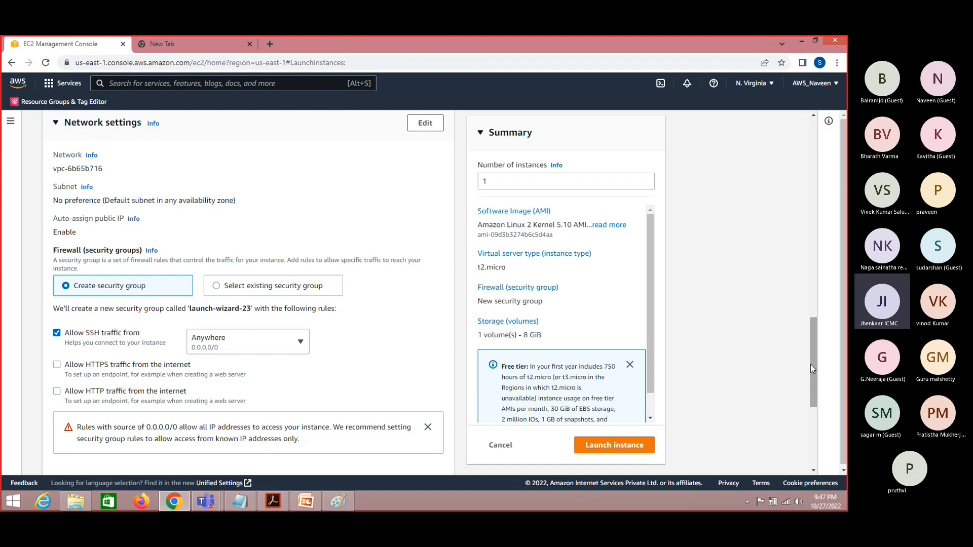
left_click_drag(813, 368, 825, 430)
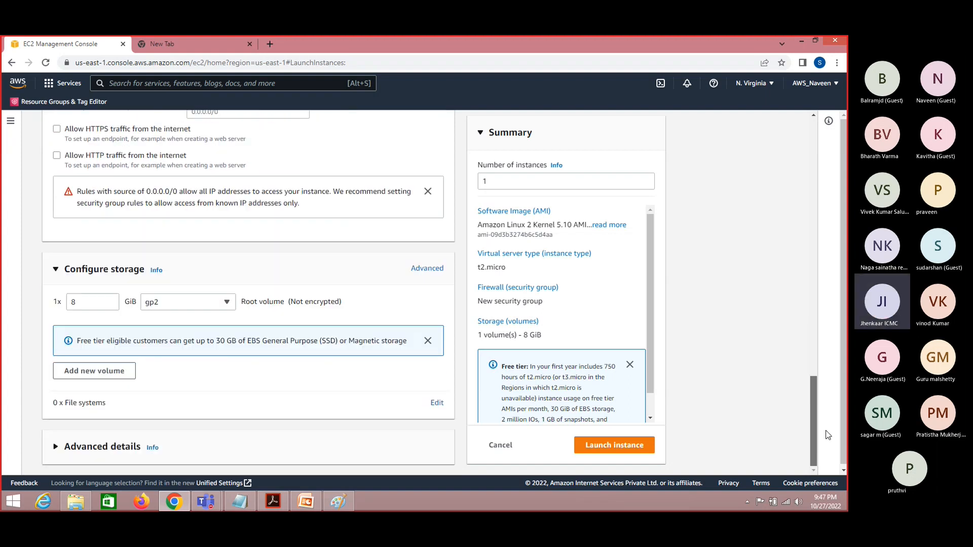
left_click(56, 447)
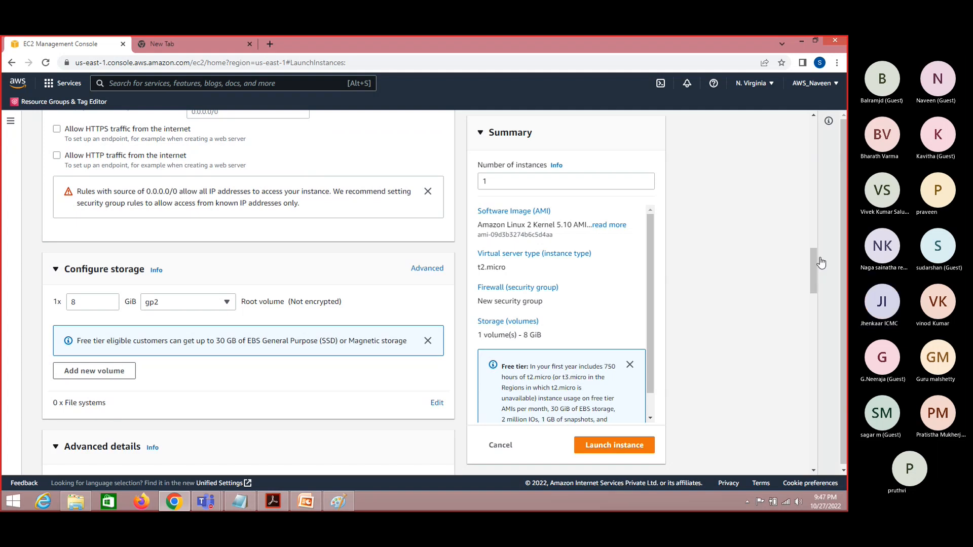
left_click_drag(813, 271, 812, 438)
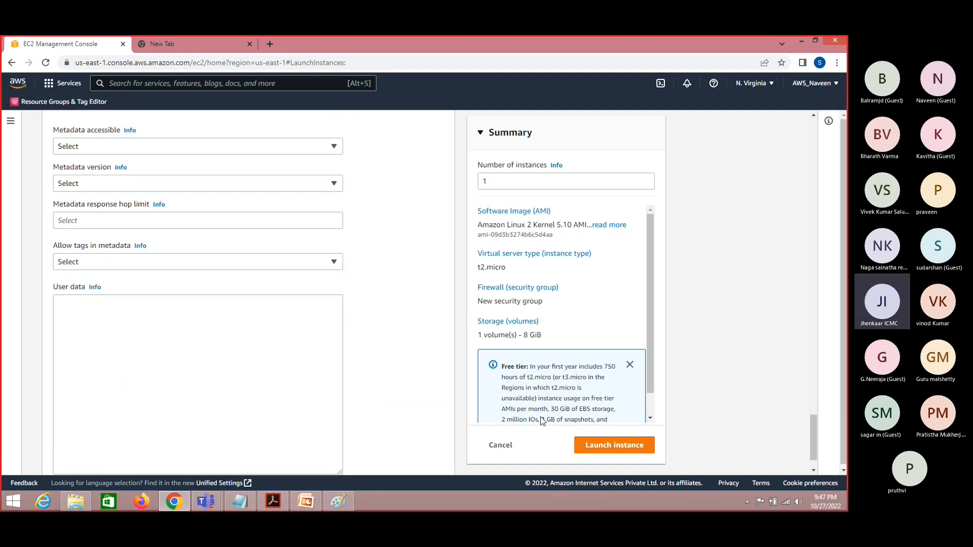
left_click(170, 379)
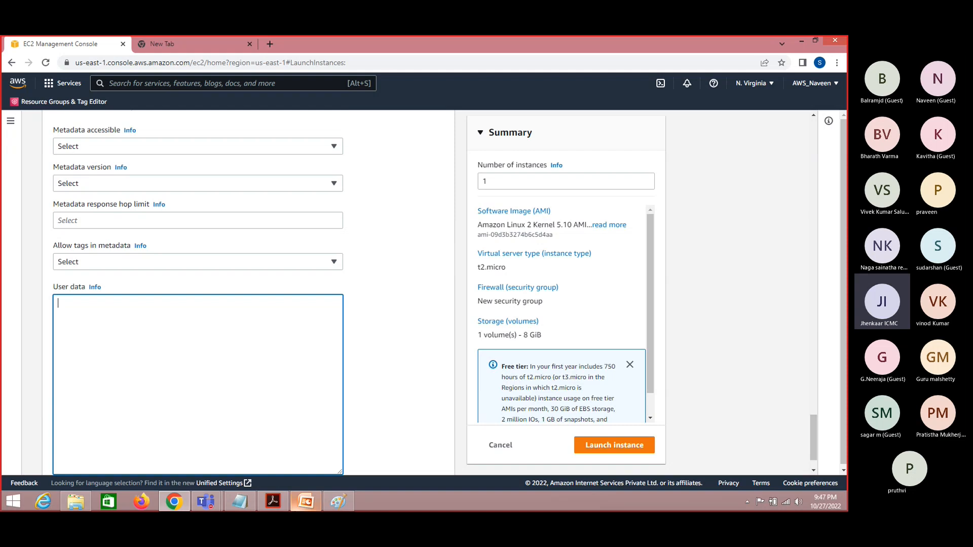
Step: Switch to the Bootstrap scripts file in Notepad and replace the Linux script's echo text with "Amazon Web site !!!!"
left_click(240, 501)
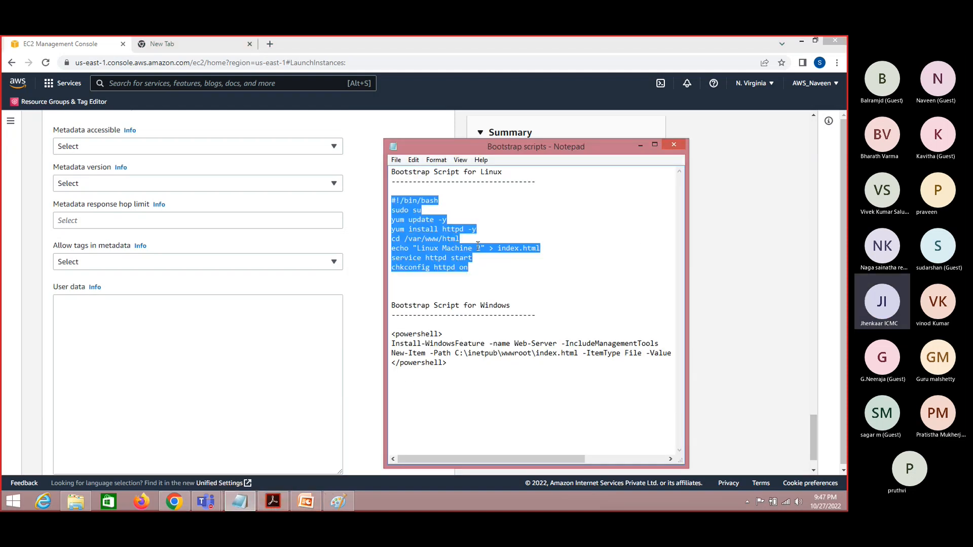
left_click(481, 248)
key("BackSpace")
key("BackSpace")
key("BackSpace")
key("BackSpace")
key("BackSpace")
key("BackSpace")
key("BackSpace")
key("BackSpace")
key("BackSpace")
key("BackSpace")
key("BackSpace")
key("BackSpace")
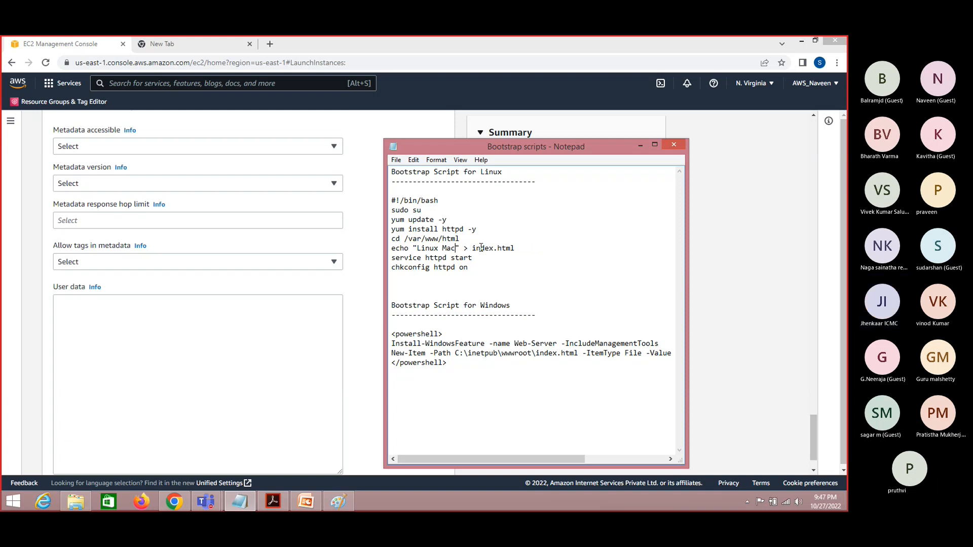
key("BackSpace")
key("BackSpace")
key("BackSpace")
type("Amazon Web si")
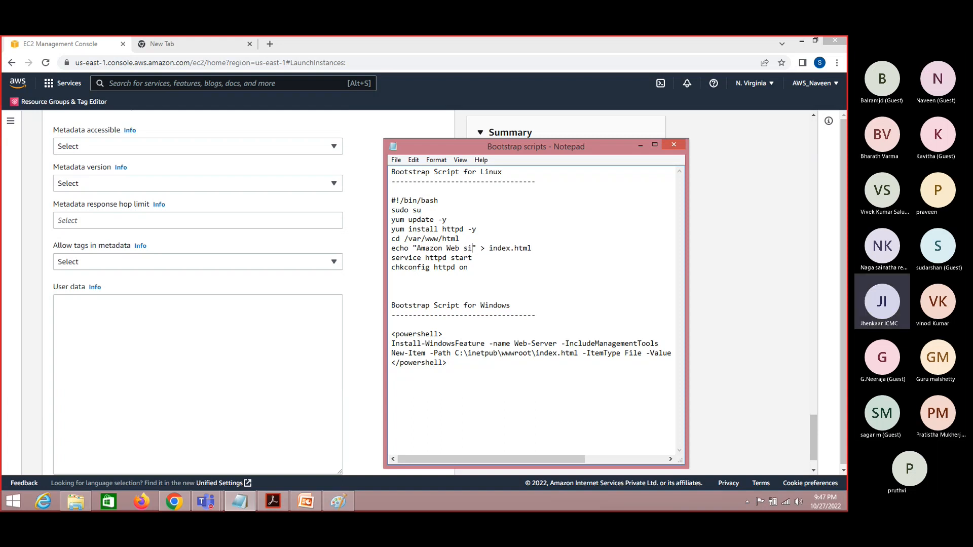
type("te !!!!")
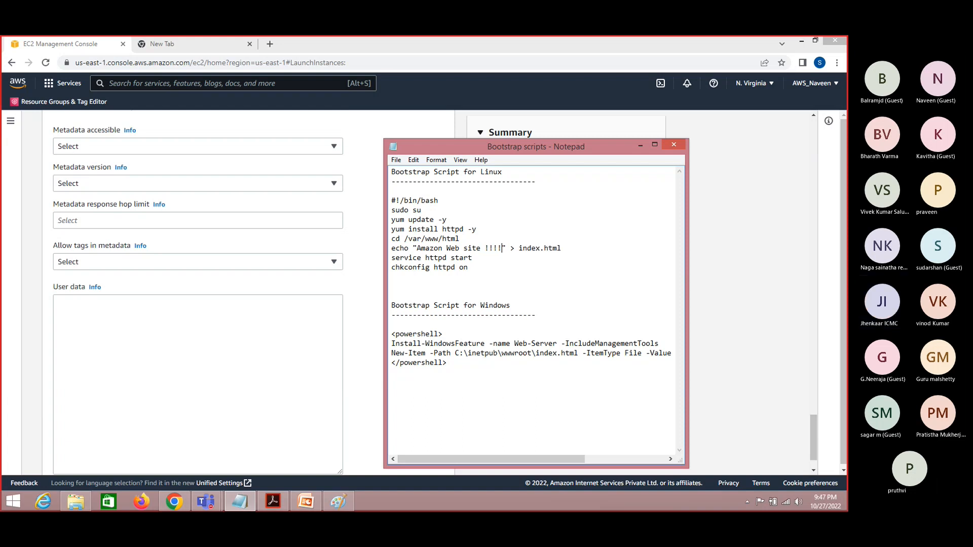
Step: Copy the Linux bootstrap script from "#!/bin/bash" through "chkconfig httpd on" into the instance's user data field in the EC2 console
left_click_drag(469, 267, 390, 200)
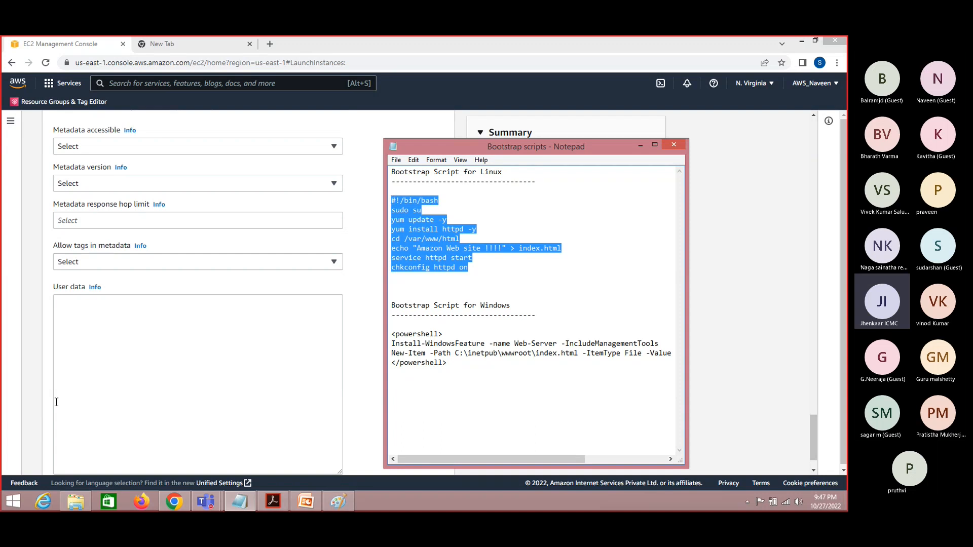
left_click(105, 320)
type("#!/bin/bash sudo su yum update -y yum install httpd -y cd /var/www/html echo \"Amazon Web site !!!!\" > index.html service httpd start chkconfig httpd on")
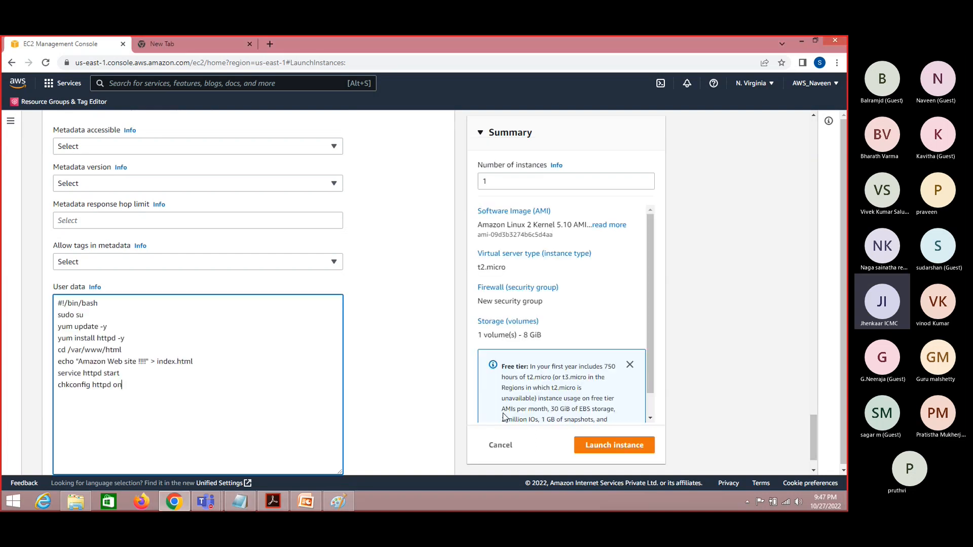
Step: Launch the webserver 1 instance and open a new instance launch form from the instances list
left_click(634, 451)
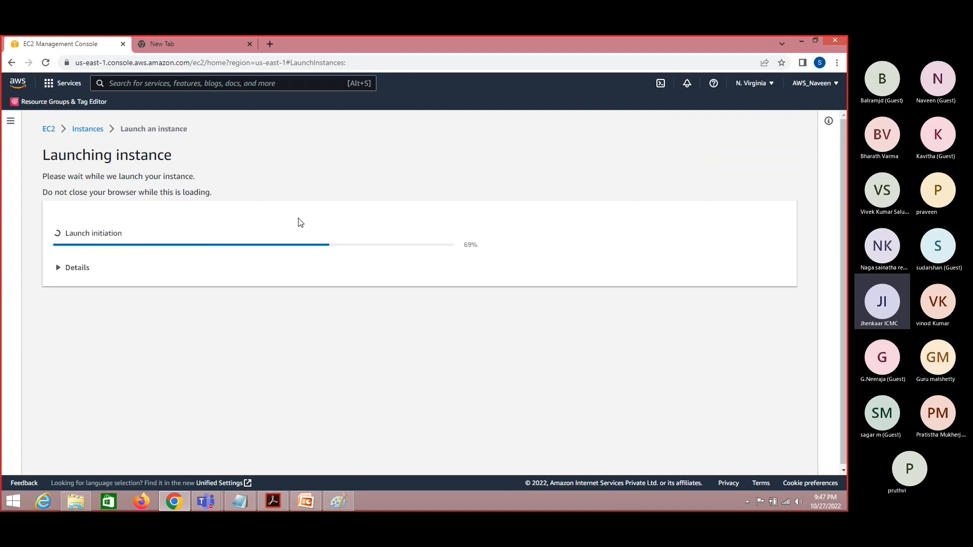
left_click(767, 453)
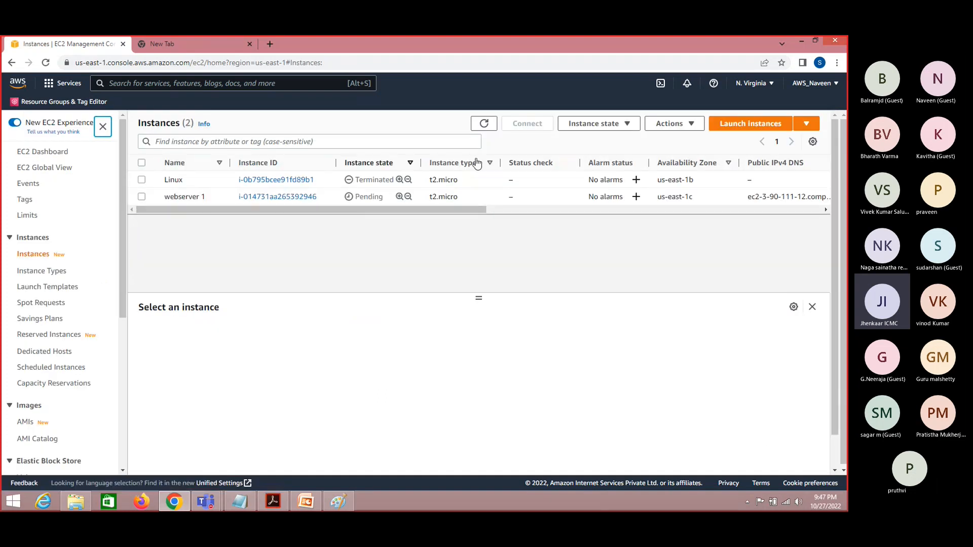
left_click(767, 125)
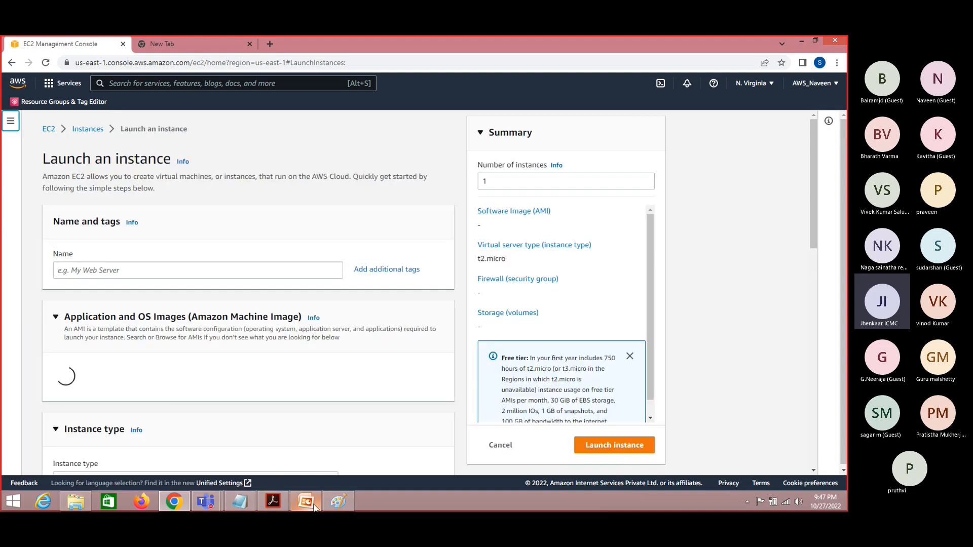
Step: Check the load balancer diagram in Paint, return to the EC2 console and name the new instance webserver 2
left_click(338, 502)
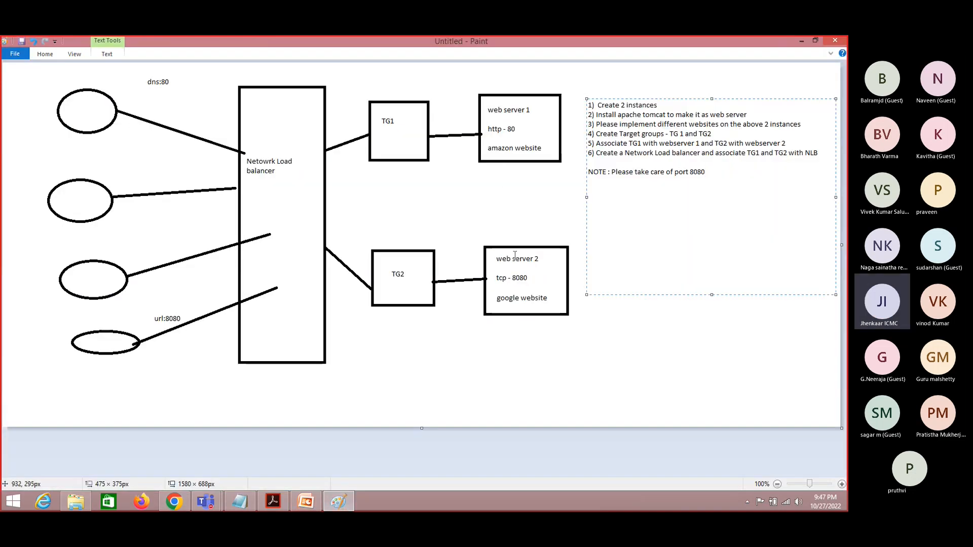
left_click(801, 41)
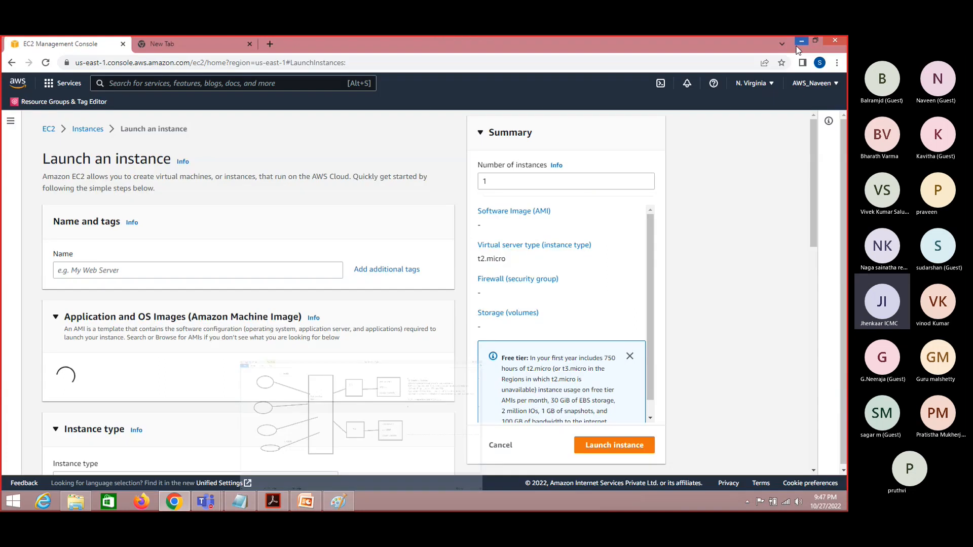
left_click(201, 268)
type("w")
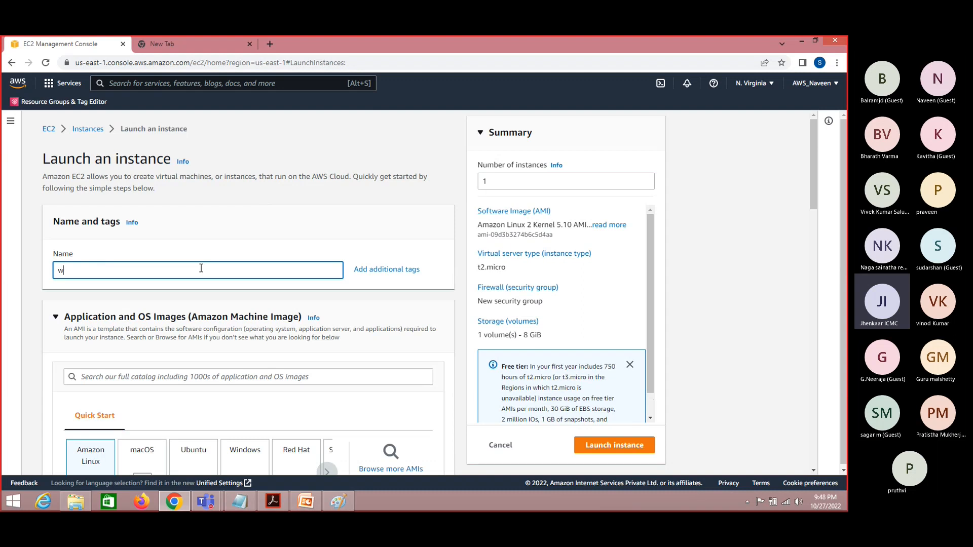
type("ebserver 2")
Step: Select key_NV as the login key pair for the webserver 2 instance, keeping the Amazon Linux image and t2.micro type
left_click_drag(813, 177, 819, 229)
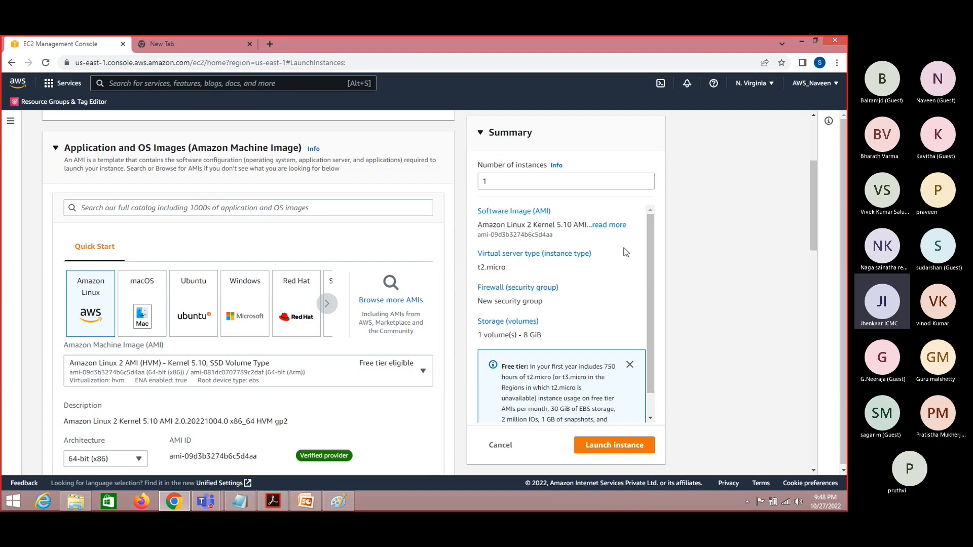
left_click_drag(813, 206, 824, 306)
left_click(327, 326)
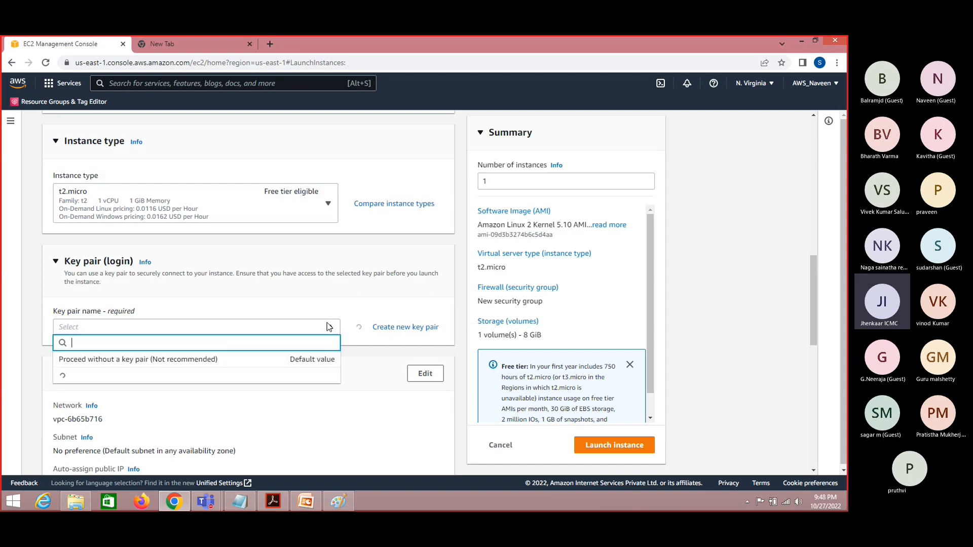
left_click(171, 281)
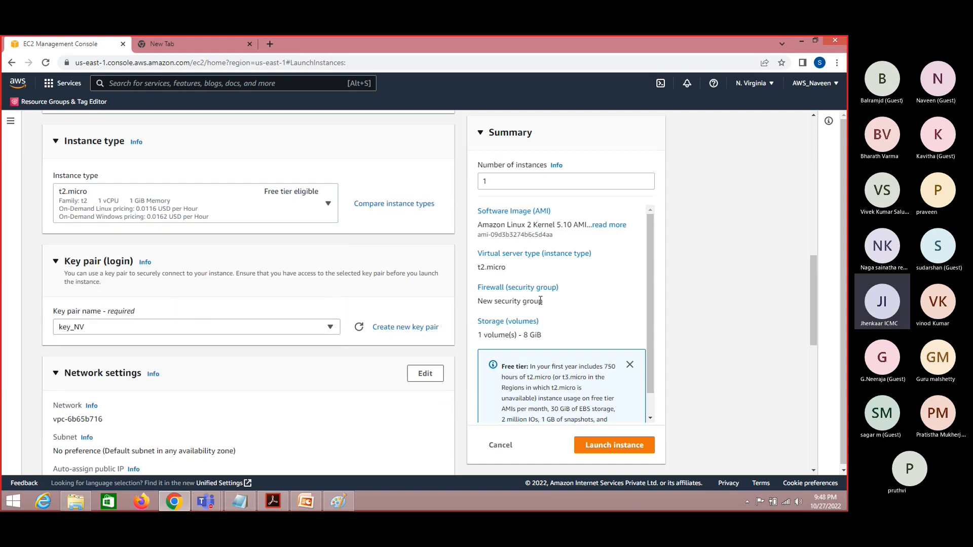
Step: Expand the advanced details of the webserver 2 launch form and paste the copied Linux bootstrap script into its user data
left_click_drag(814, 326, 820, 377)
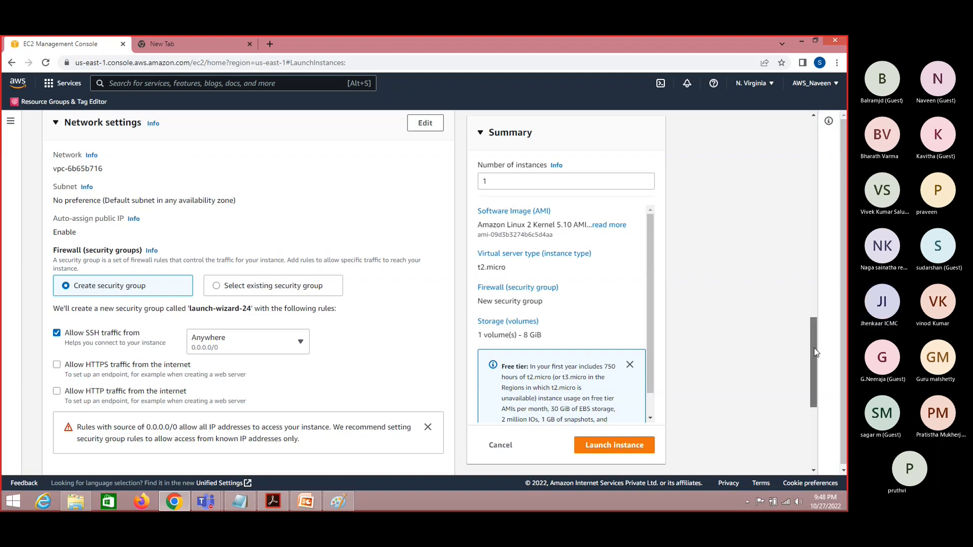
left_click_drag(814, 348, 821, 412)
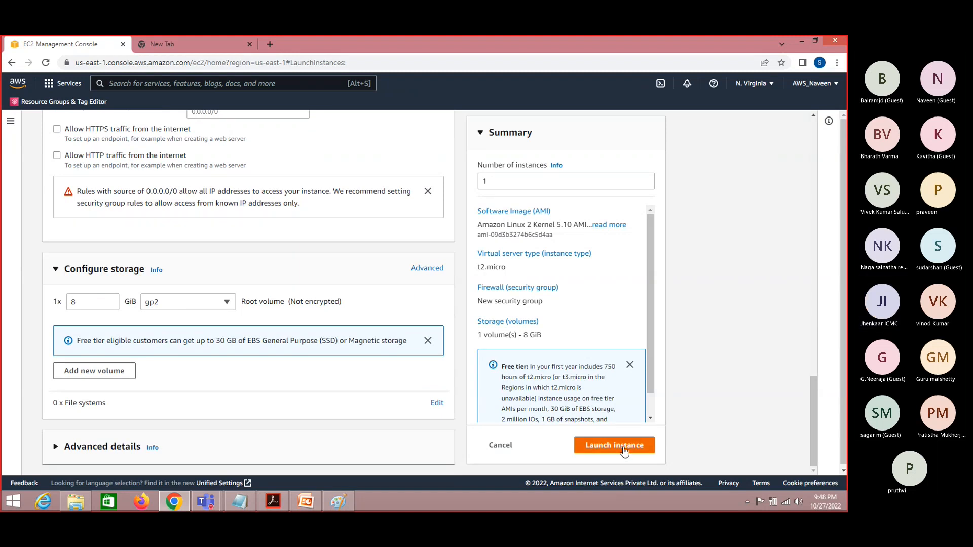
left_click(55, 447)
left_click_drag(814, 269, 826, 356)
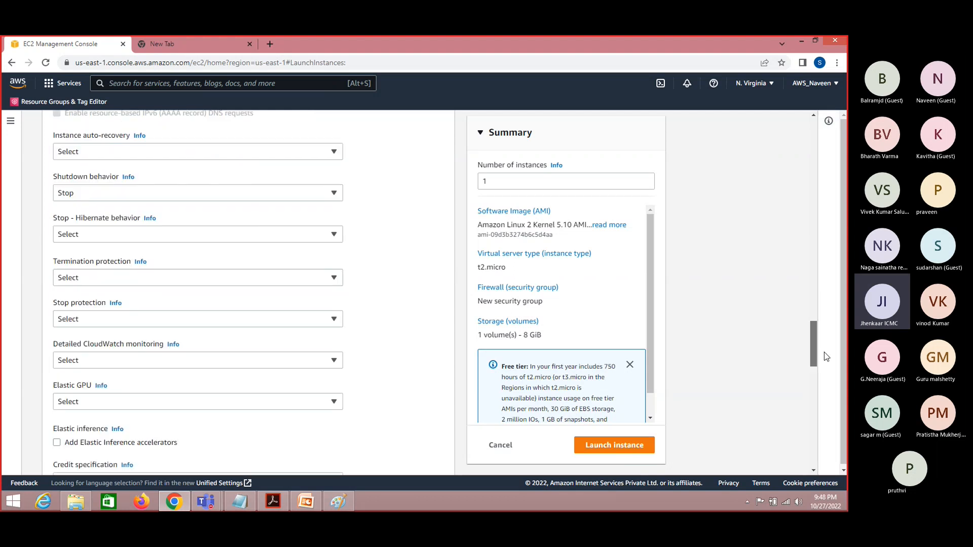
scroll(290, 381, "down", 12)
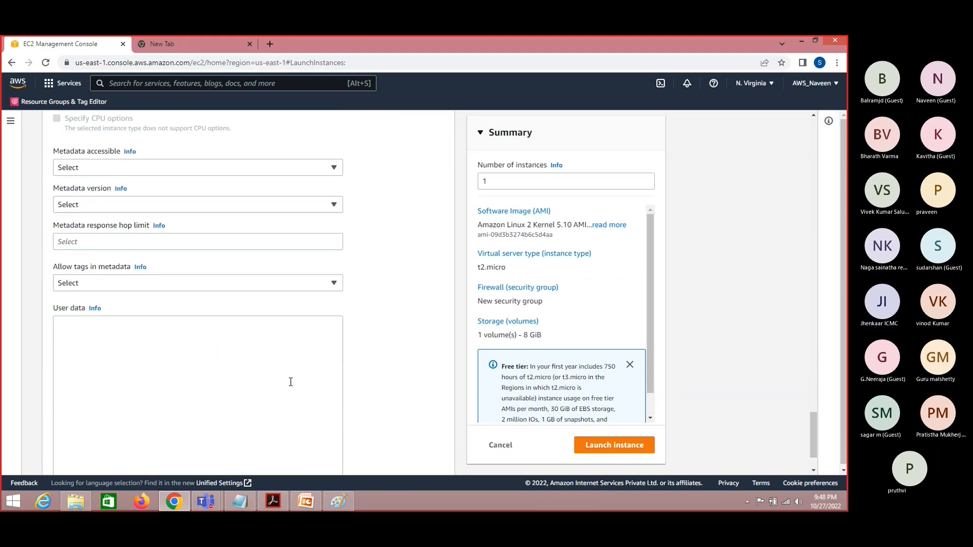
left_click(290, 381)
type("#!/bin/bash sudo su yum update -y yum install httpd -y cd /var/www/html echo \"Amazon Web site !!!!\" > index.html service httpd start chkconfig httpd on")
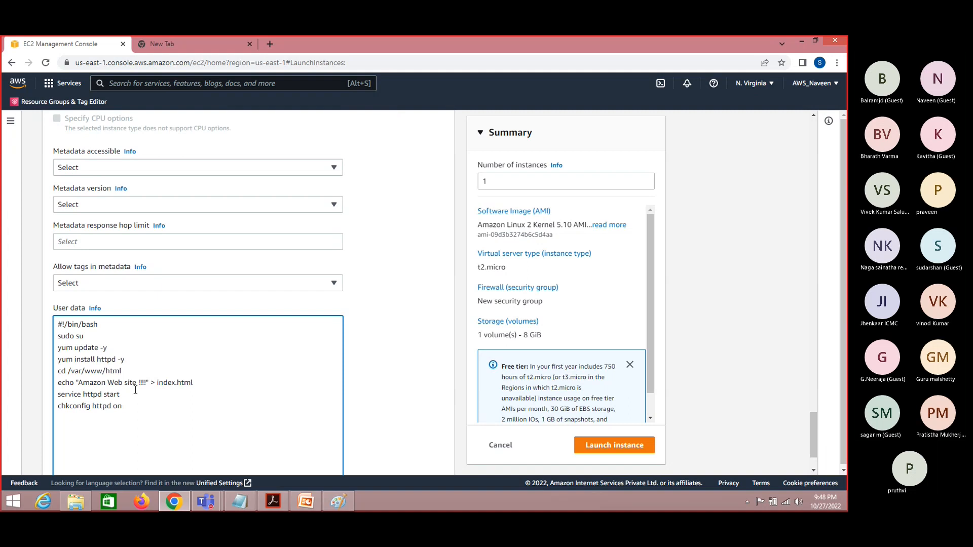
Step: Replace "Amazon Web site" with "Google We b site" in the echo line of the user data script
left_click_drag(136, 382, 79, 383)
type("Google We")
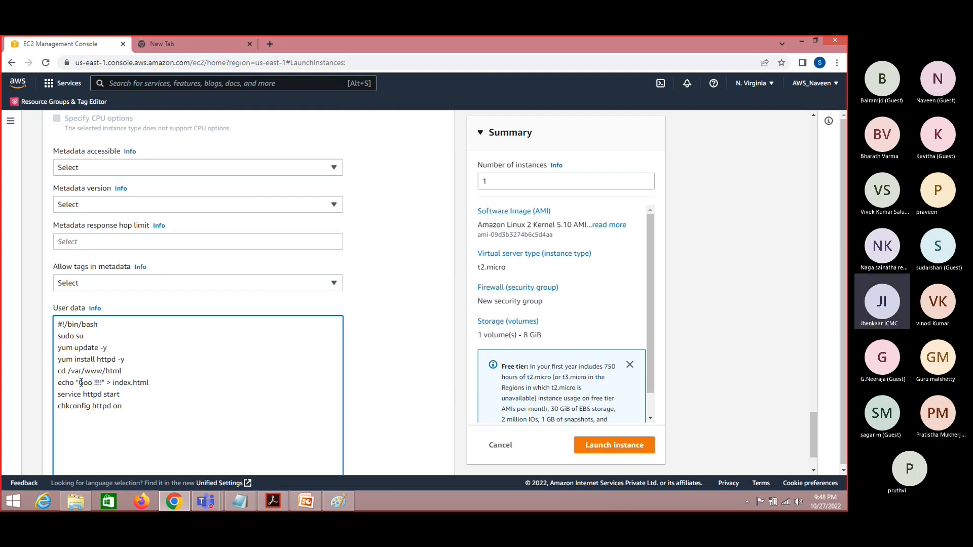
type(" b site")
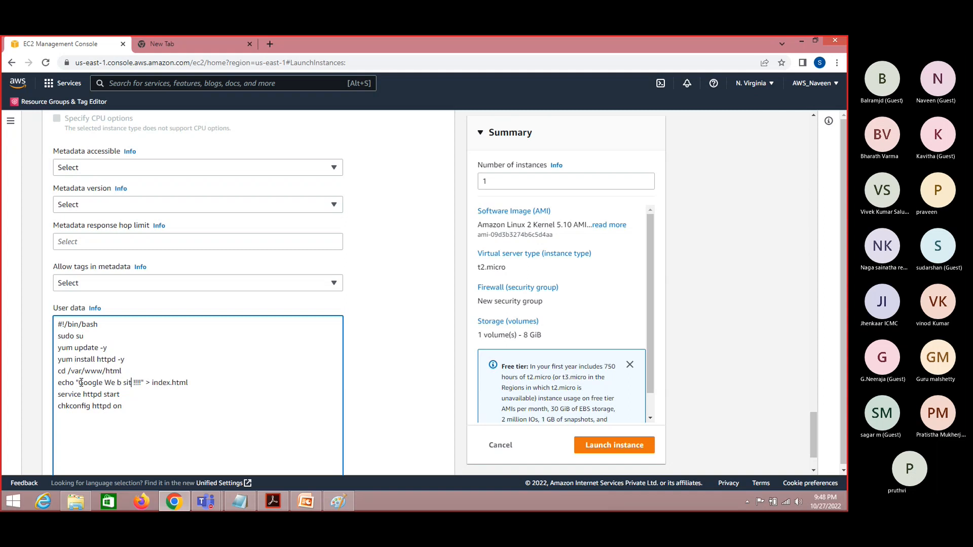
Step: Launch the webserver 2 instance, return to the instances list and refresh it
left_click(617, 450)
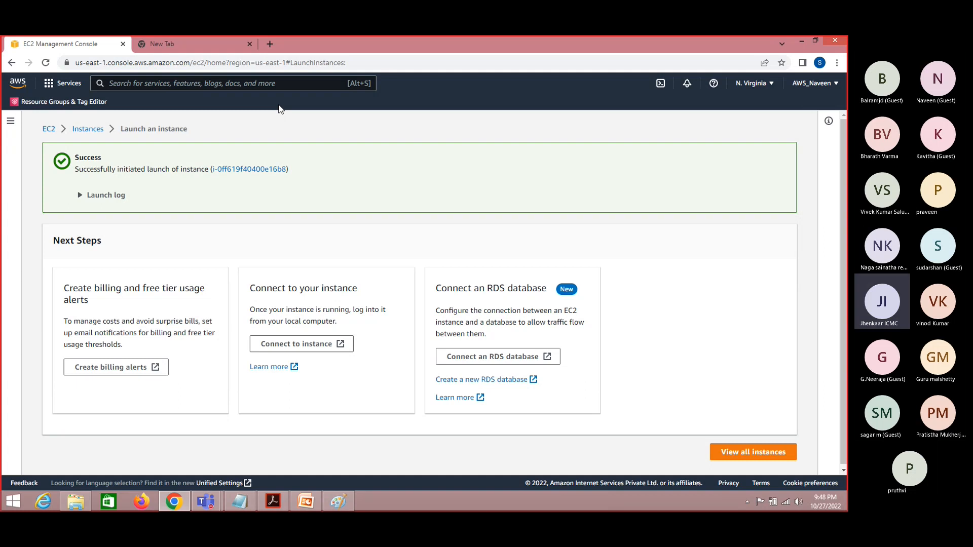
left_click(92, 130)
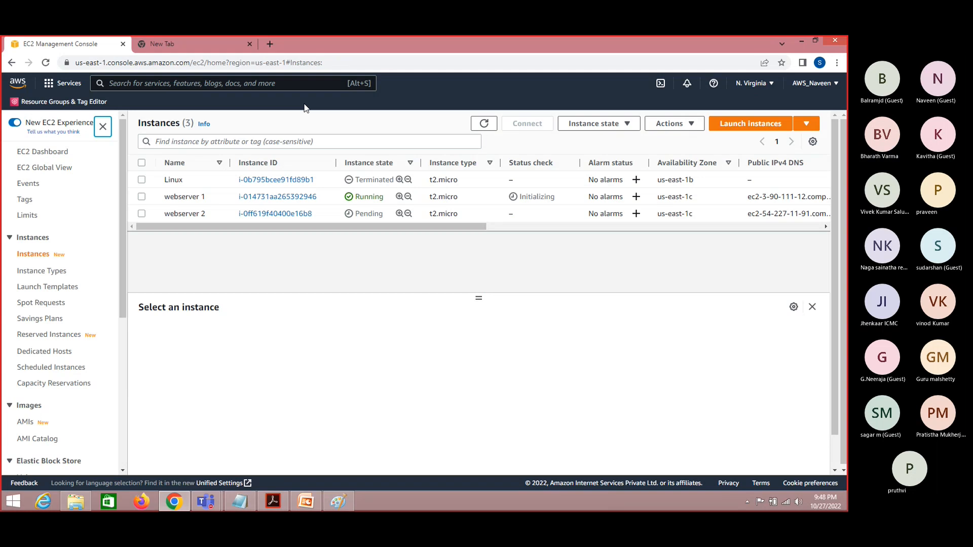
left_click(486, 127)
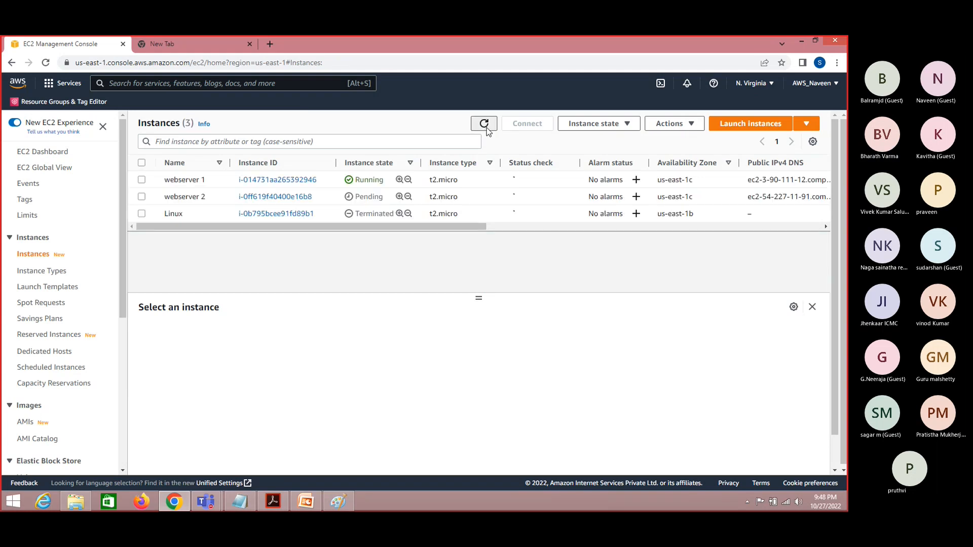
left_click(485, 127)
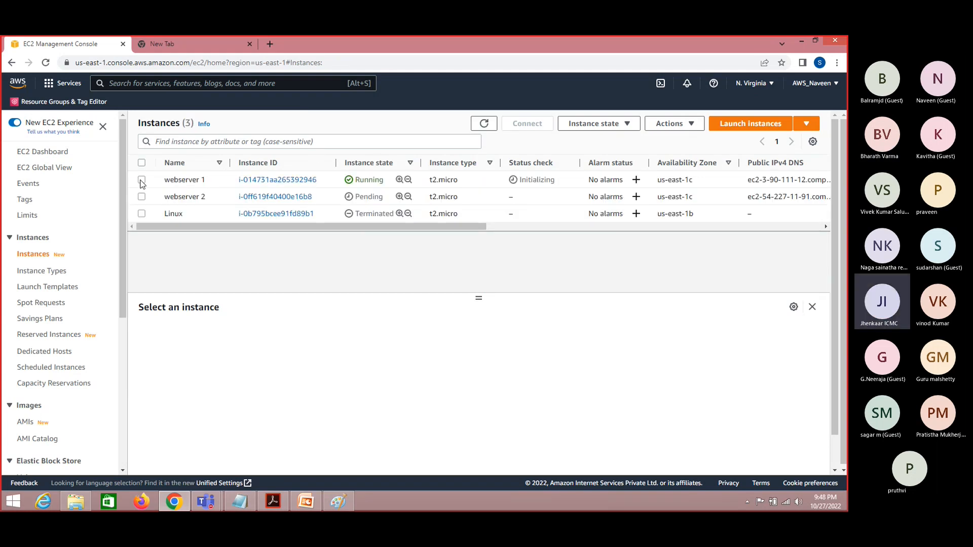
Step: Copy webserver 1's public IPv4 address, 3.90.111.12, and load it in the other browser tab to test the website
left_click(142, 180)
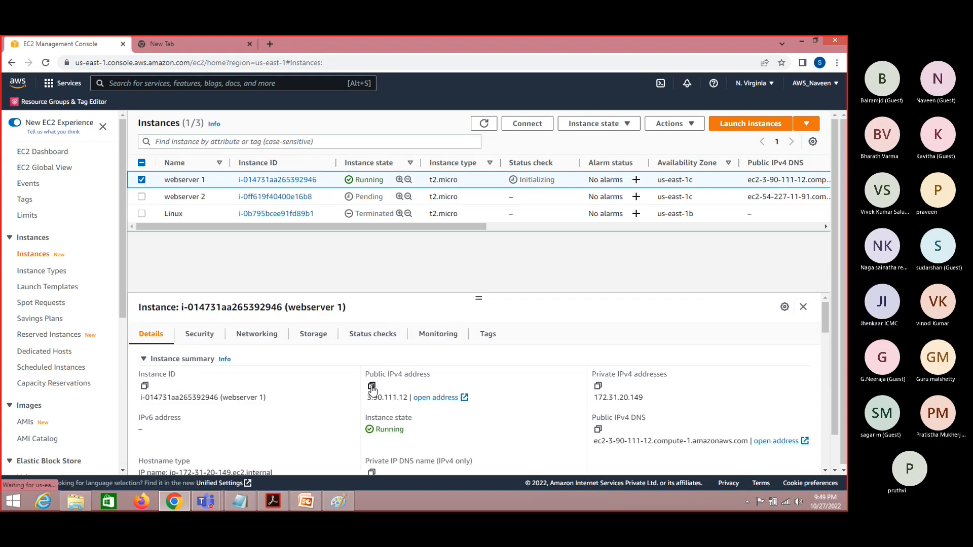
left_click(227, 43)
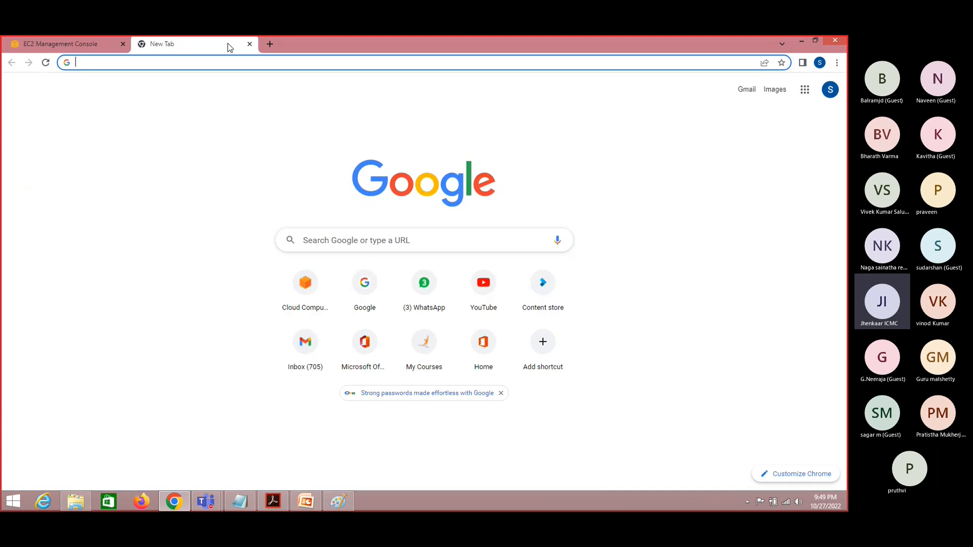
type("3.90.111.12")
key("Return")
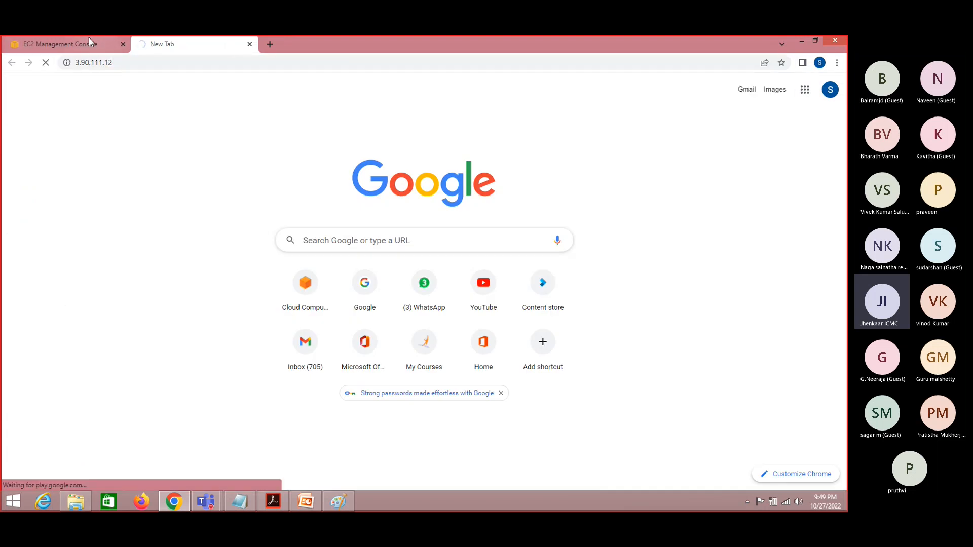
left_click(128, 64)
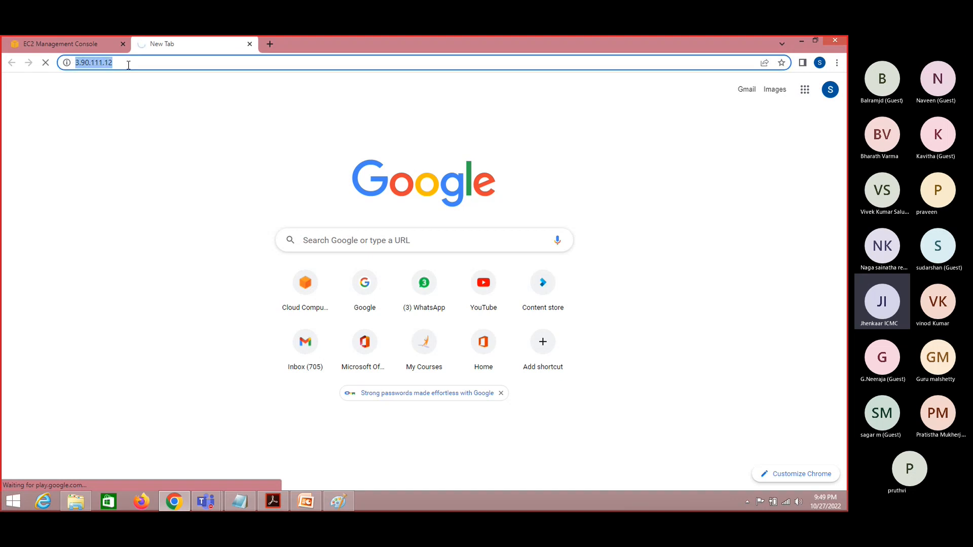
left_click(128, 64)
Step: Return to the EC2 console and open the inbound rules of webserver 1's security group, launch-wizard-23, for editing
left_click(80, 44)
left_click(202, 332)
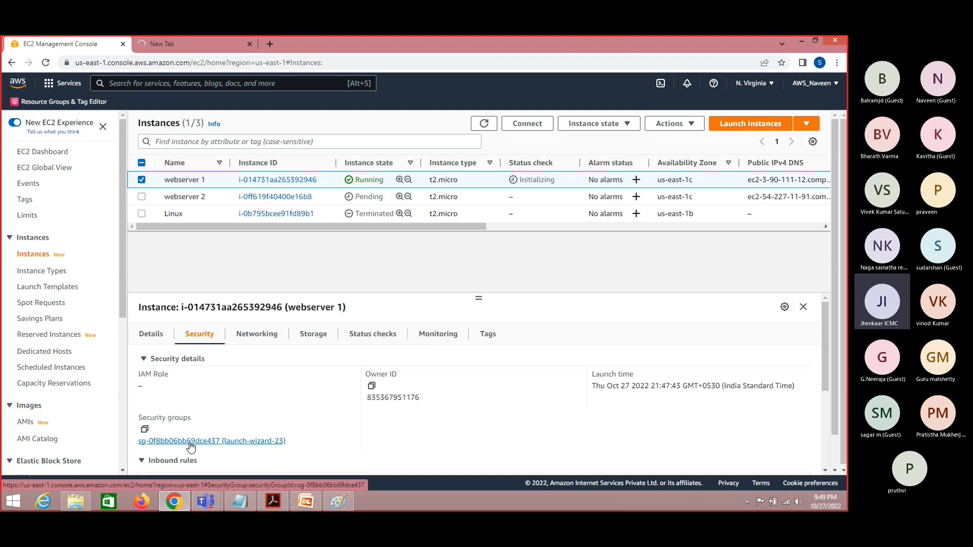
left_click(190, 441)
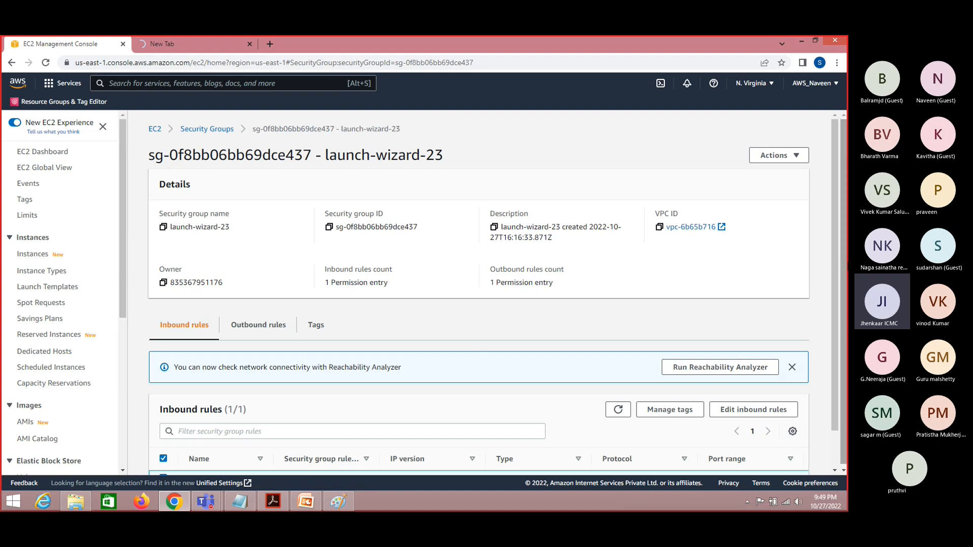
scroll(837, 352, "down", 1)
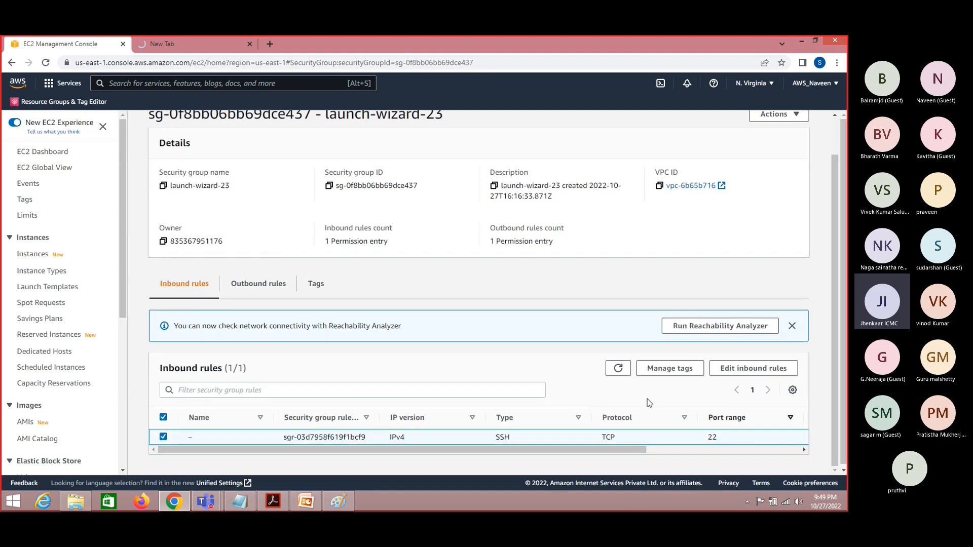
left_click(767, 372)
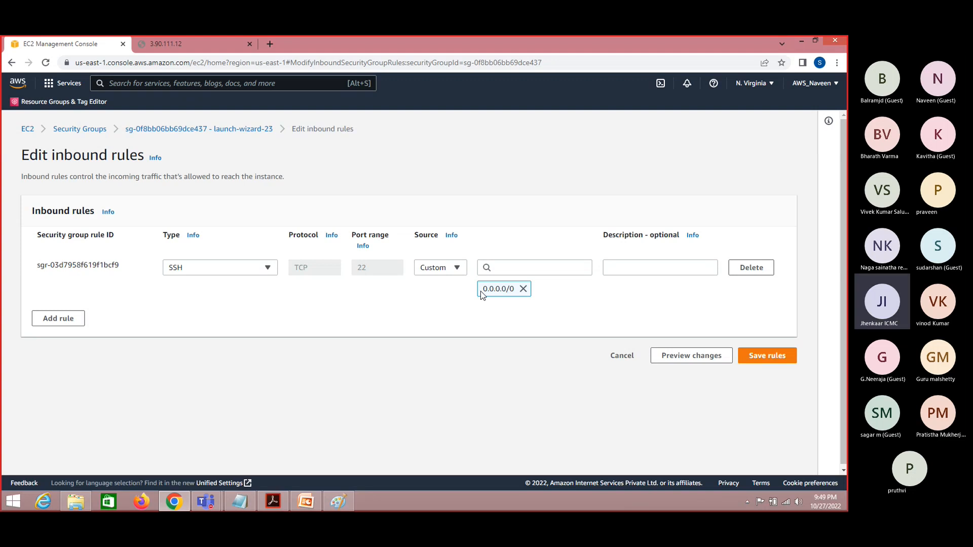
Step: Add an inbound HTTP rule on port 80 with source 0.0.0.0/0 to the security group and save the rules
left_click(66, 321)
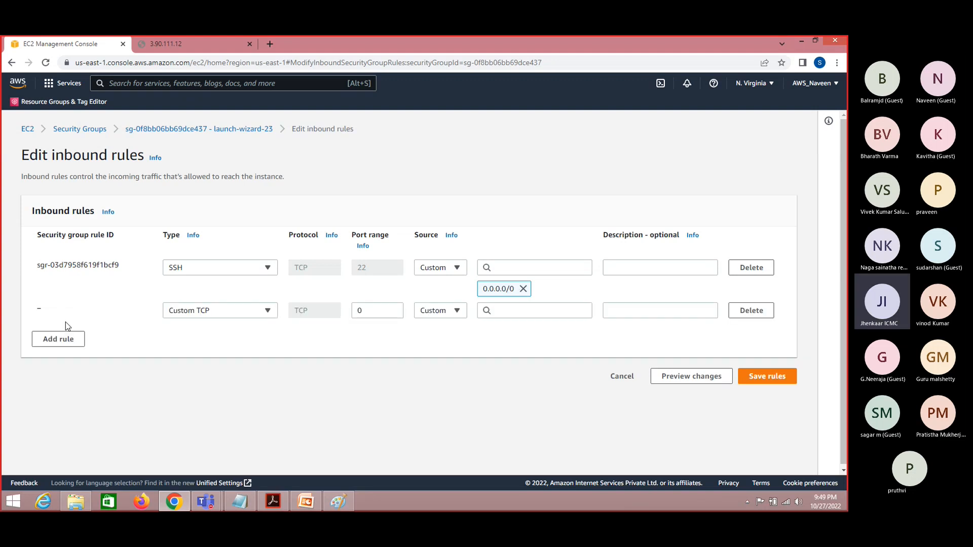
left_click(226, 310)
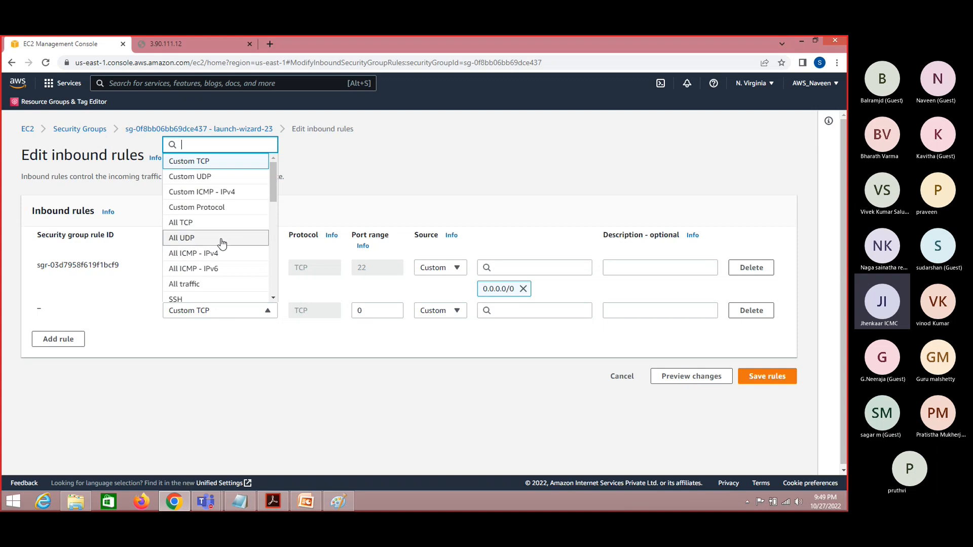
type("htt")
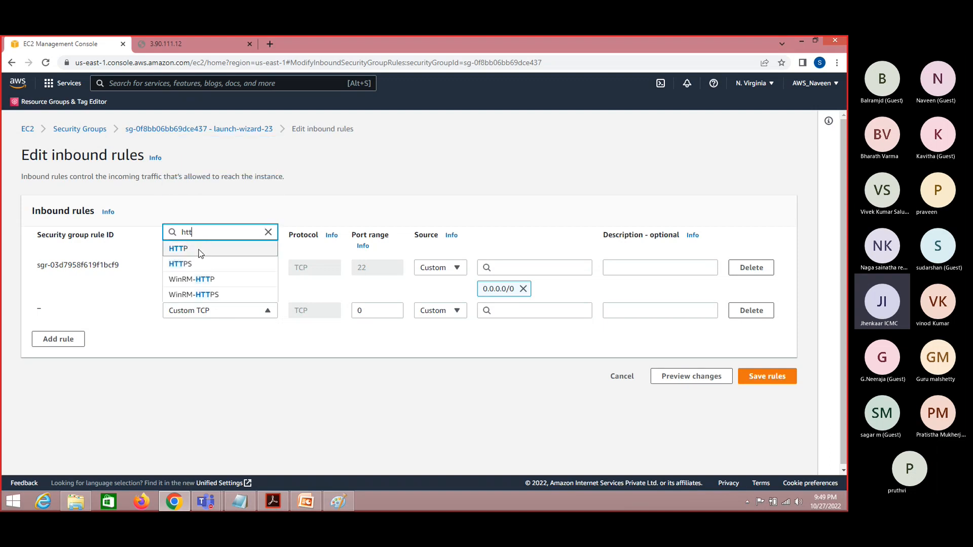
left_click(203, 245)
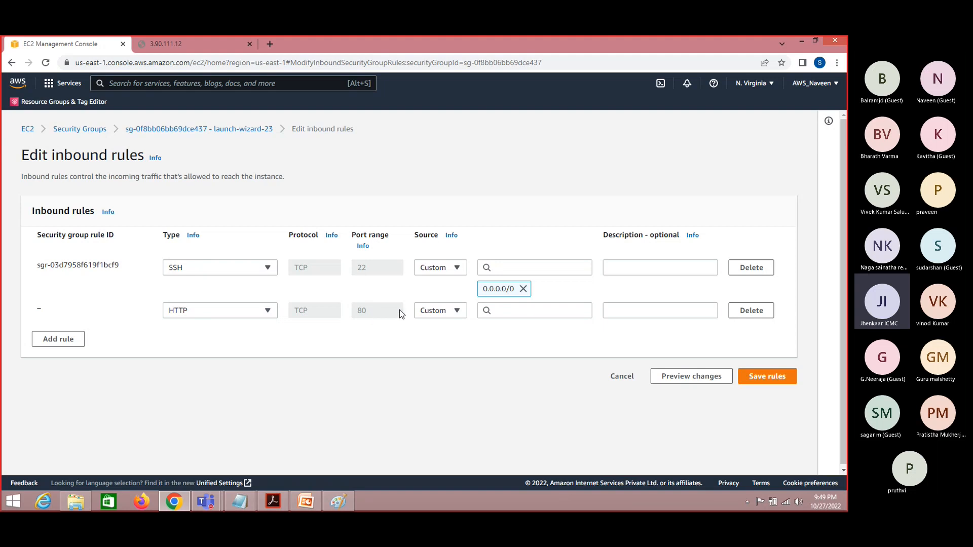
left_click(505, 309)
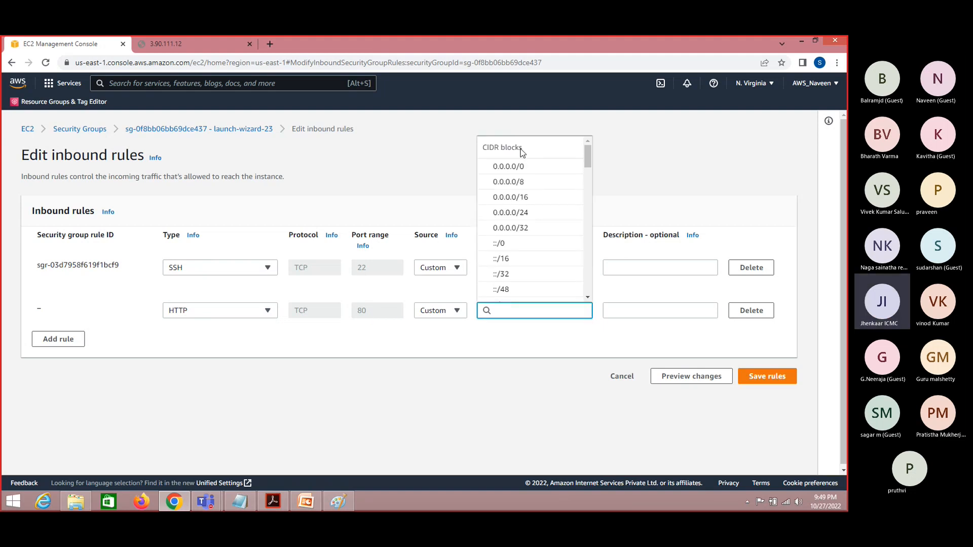
left_click(522, 165)
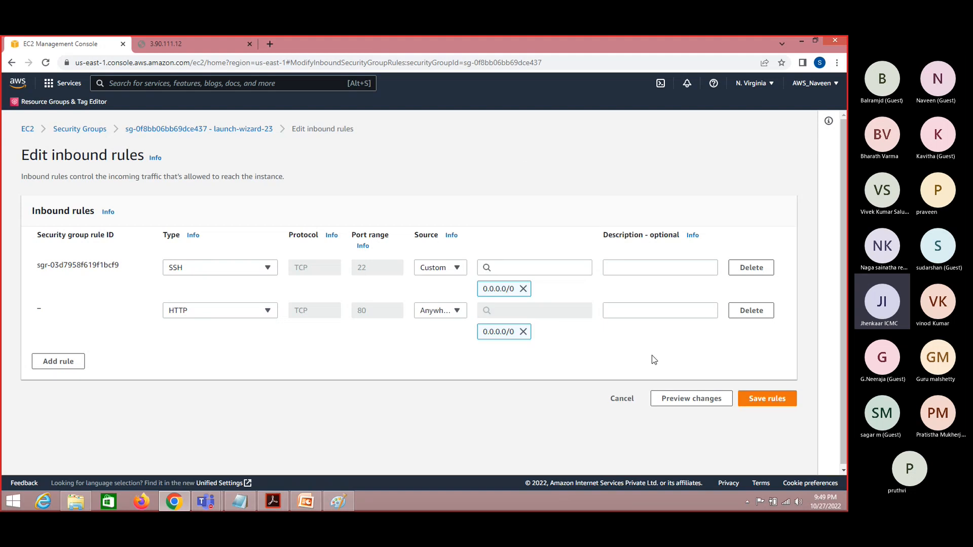
left_click(778, 402)
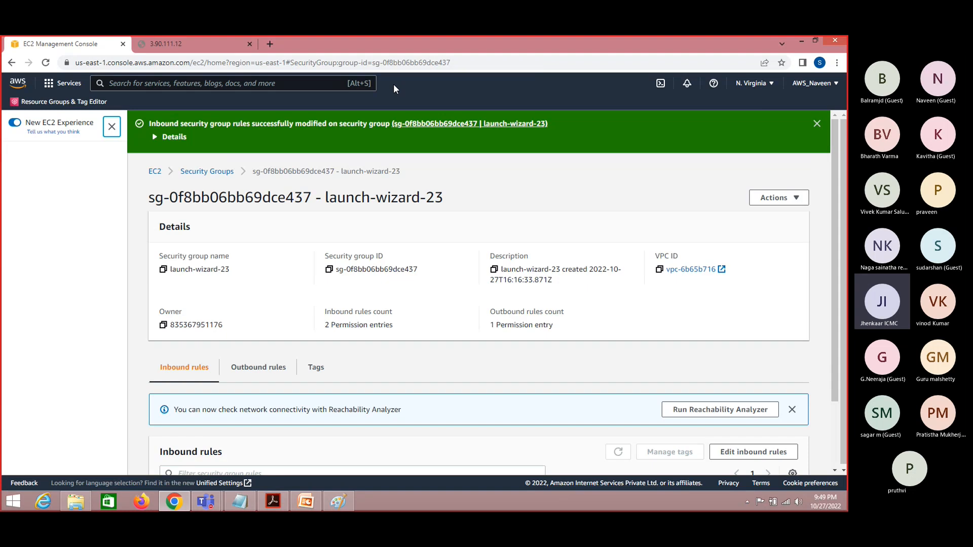
Step: Reload webserver 1's website at 3.90.111.12 in its browser tab to test HTTP access
left_click(183, 45)
left_click(194, 62)
key("Return")
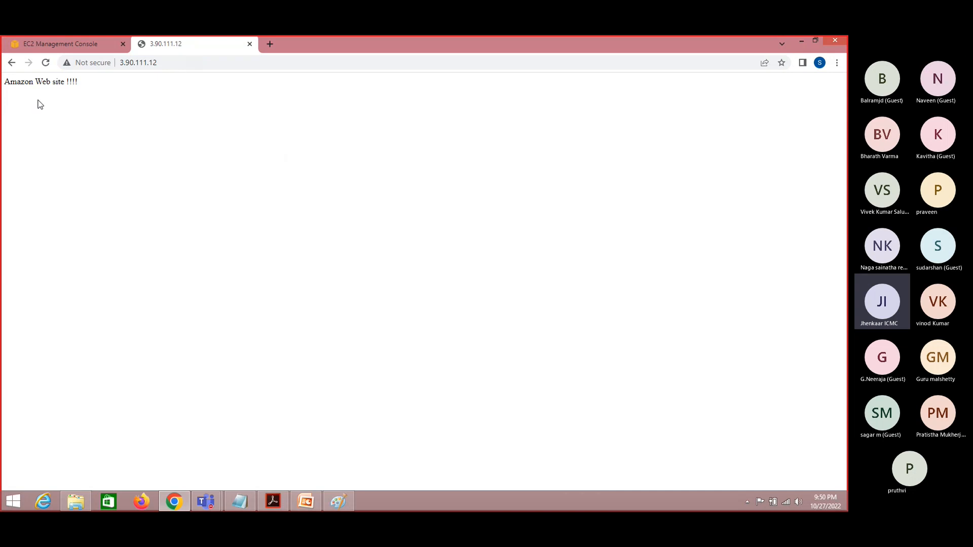
Step: Return to the EC2 instances list, select only webserver 2 and refresh the list
left_click(80, 40)
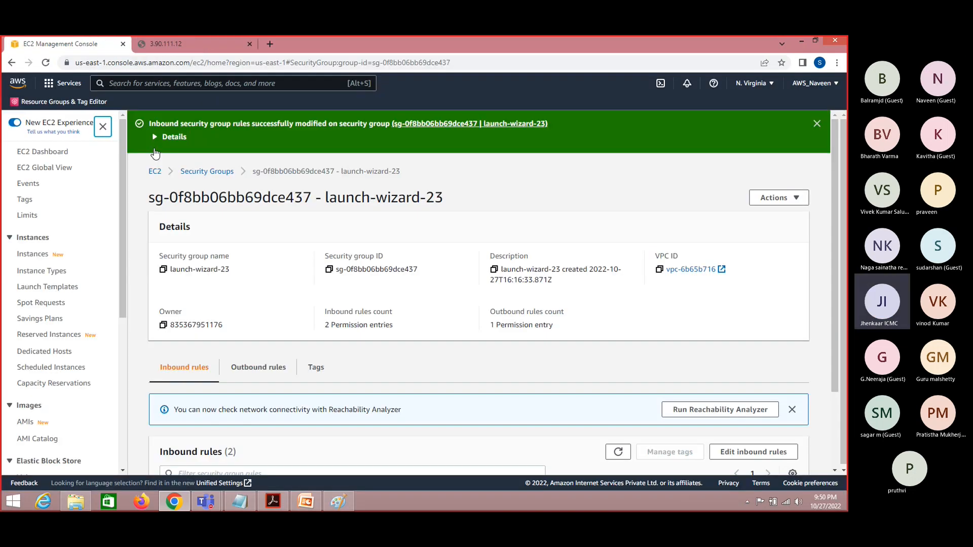
left_click(38, 254)
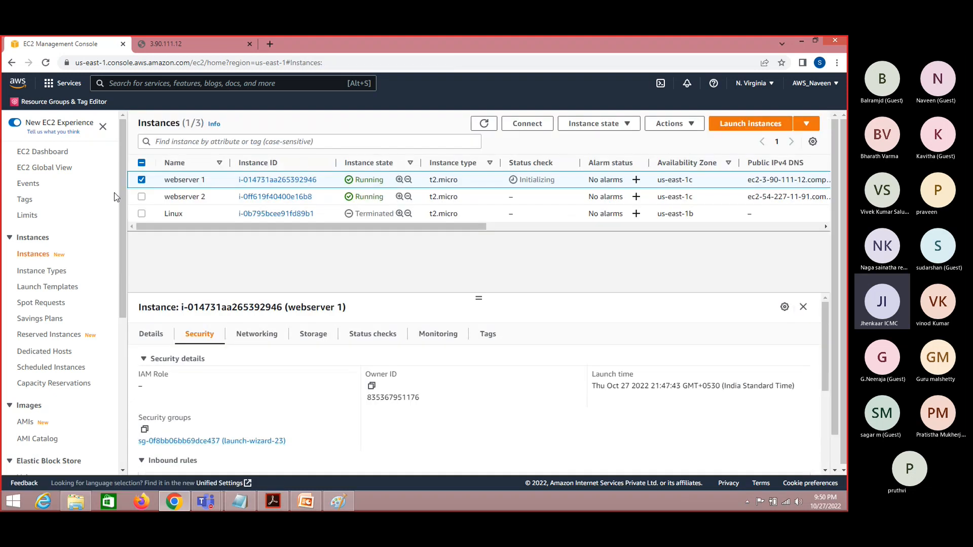
left_click(141, 180)
left_click(141, 196)
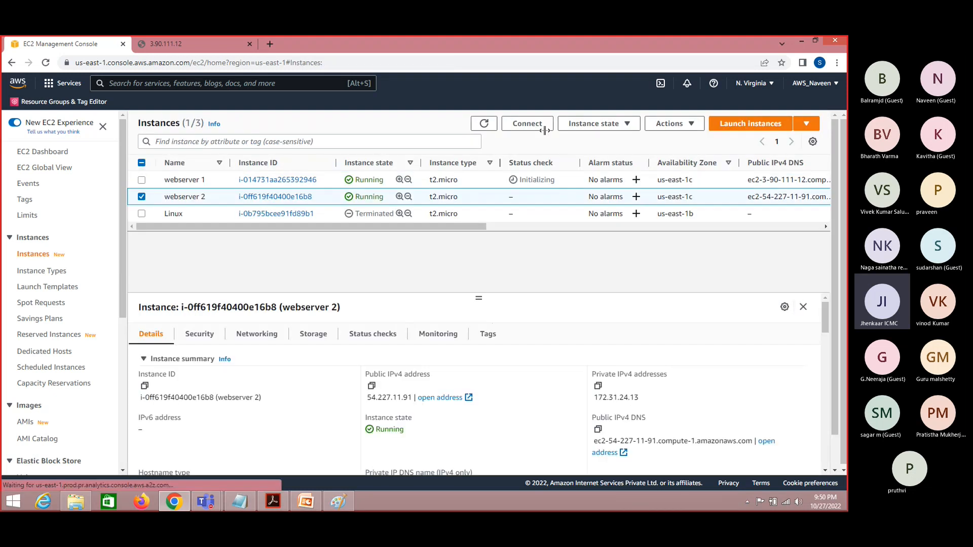
left_click(484, 125)
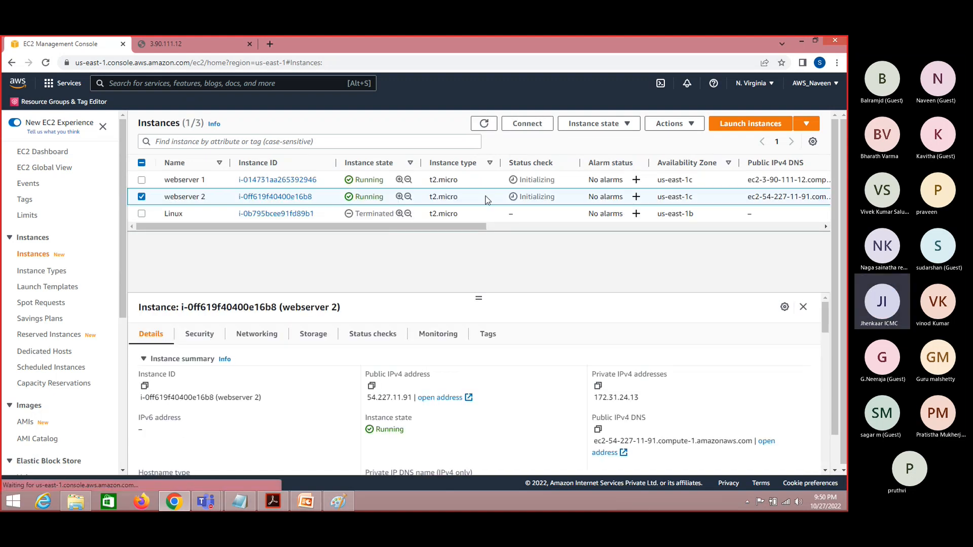
Step: Copy webserver 2's public IPv4 address, 54.227.11.91, and load it in a new browser tab to test the website
left_click(372, 386)
left_click(272, 44)
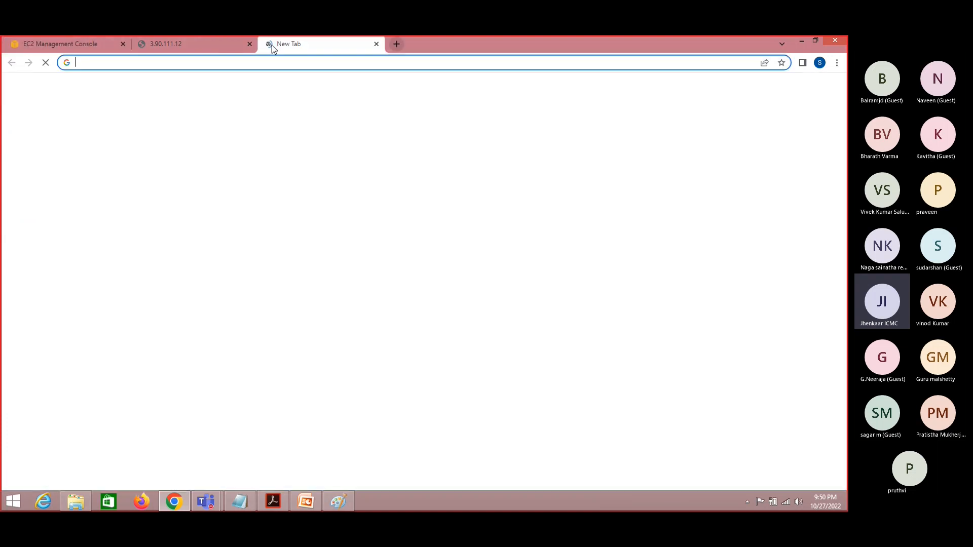
key("ctrl+v")
key("Return")
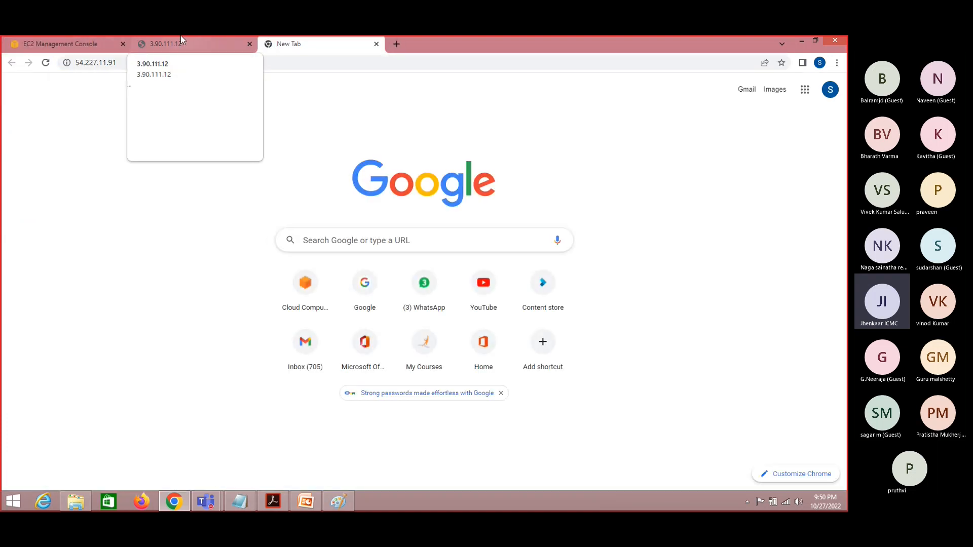
Step: Return to the EC2 console and open the inbound rules of webserver 2's security group, launch-wizard-24, for editing
left_click(84, 45)
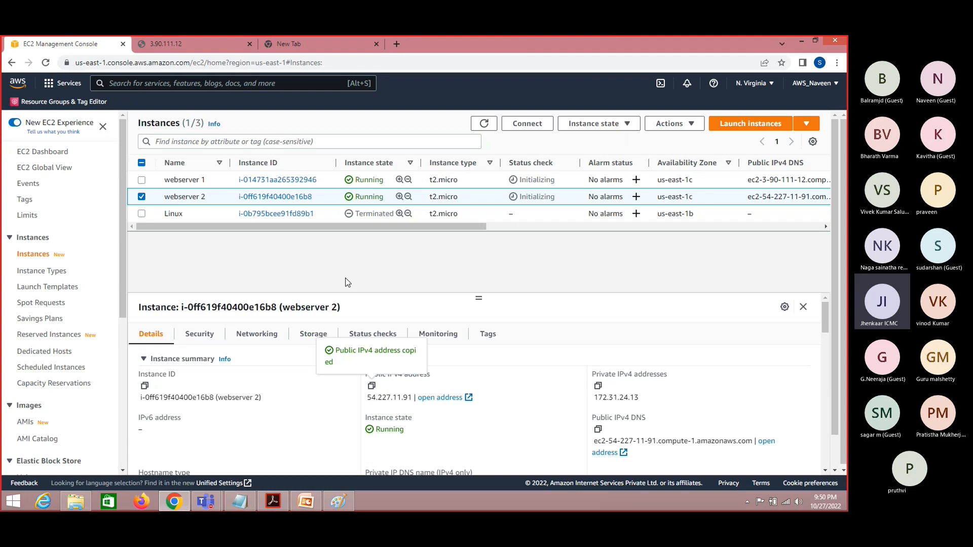
left_click(208, 335)
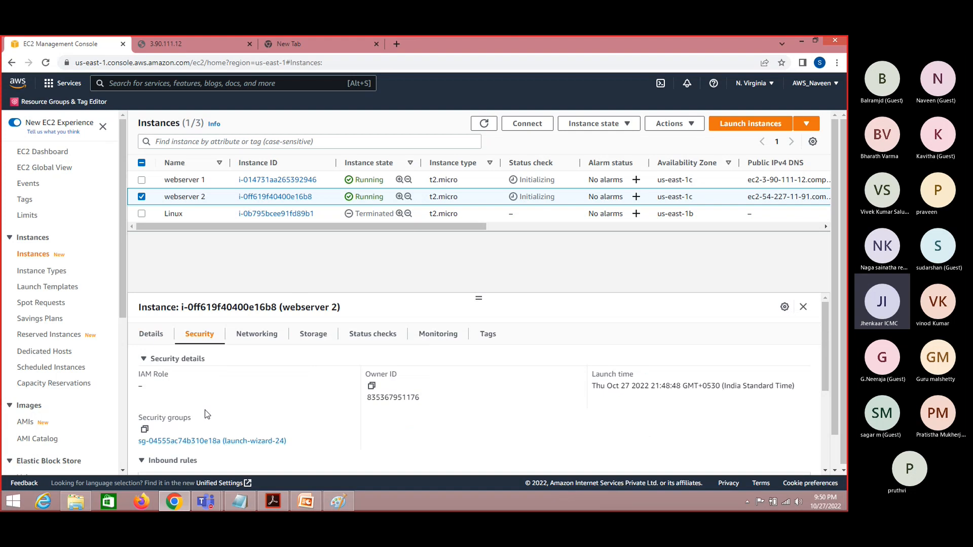
left_click(251, 440)
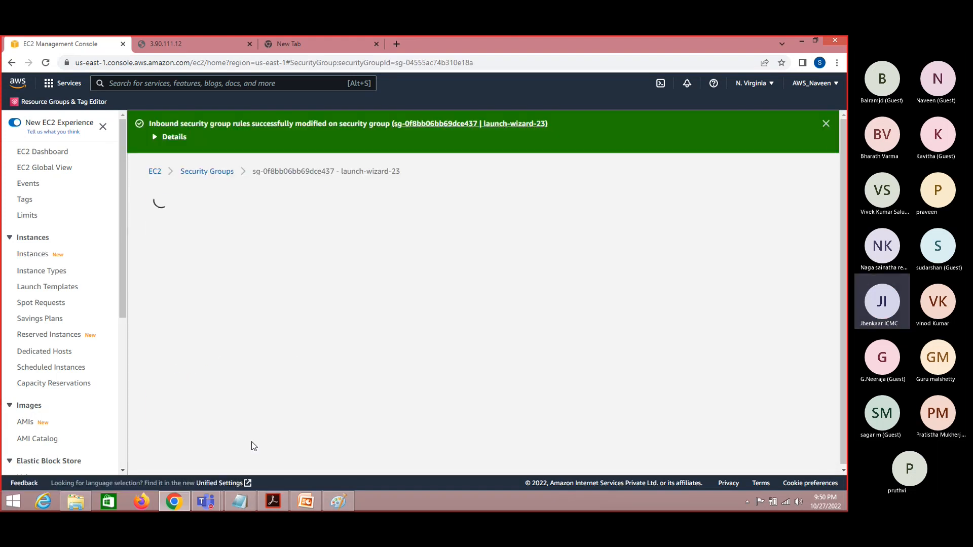
left_click_drag(834, 260, 836, 357)
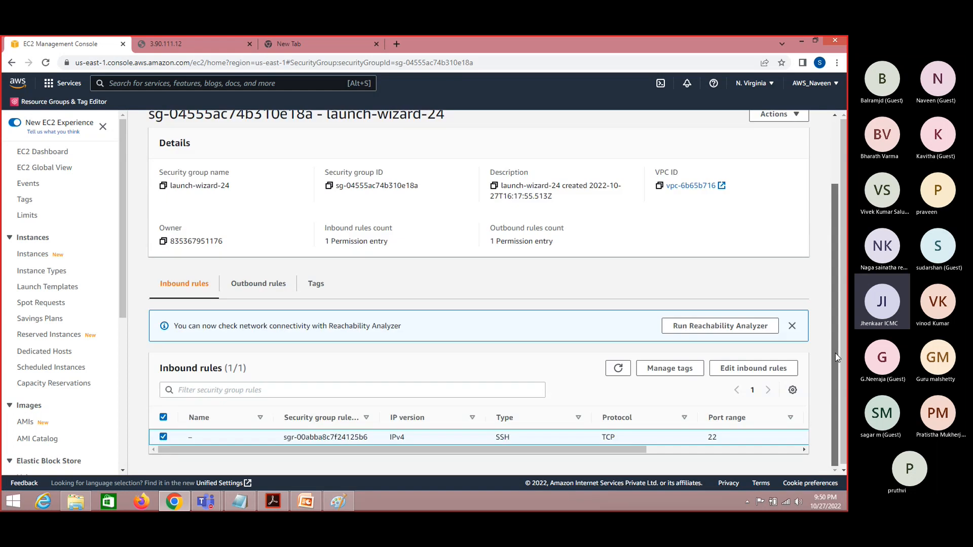
left_click(760, 369)
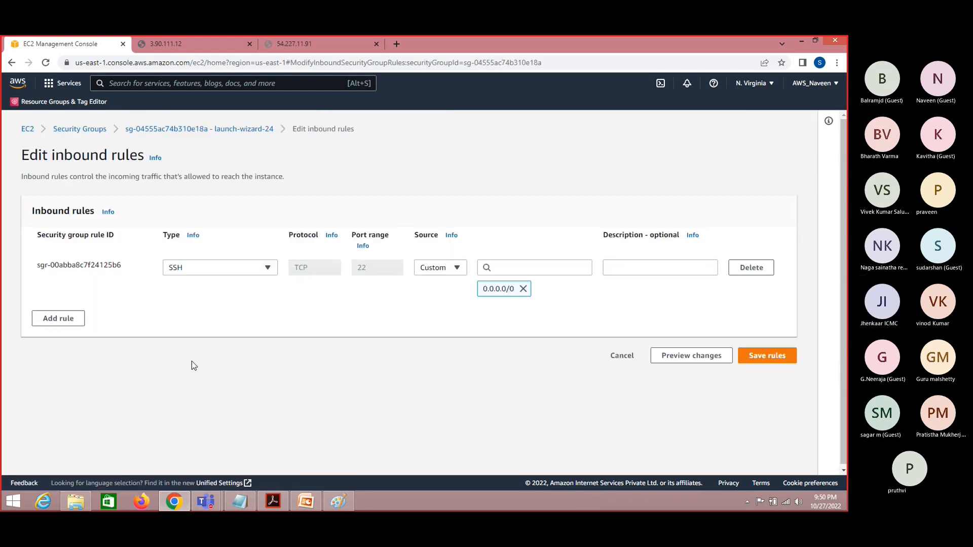
Step: Add an inbound HTTP rule on port 80 with source 0.0.0.0/0 to launch-wizard-24 and save the rules
left_click(57, 318)
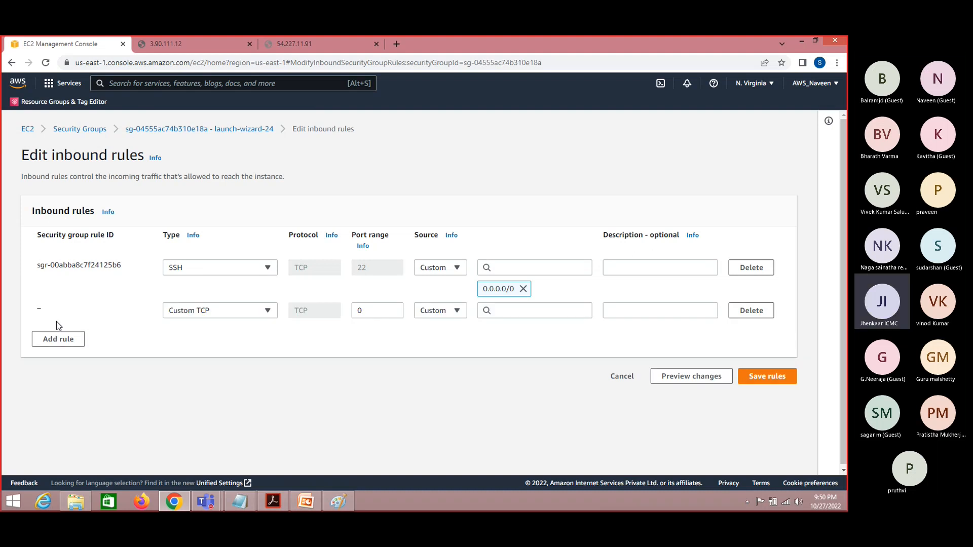
left_click(264, 311)
left_click(263, 311)
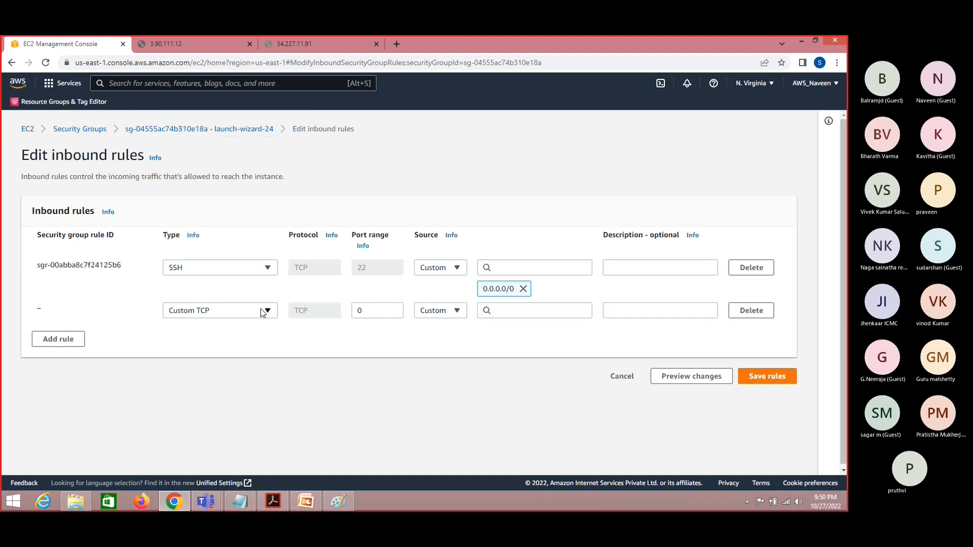
left_click(263, 311)
type("htt")
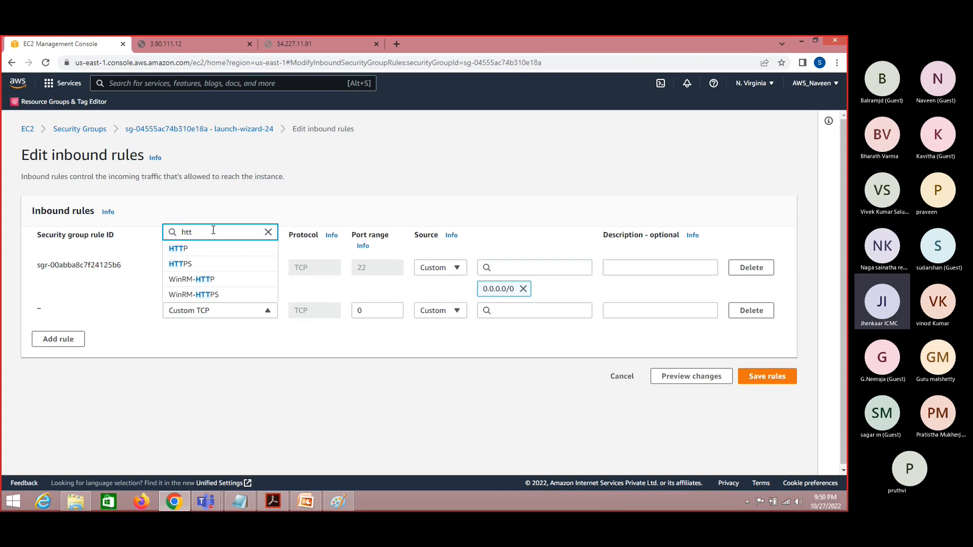
left_click(213, 254)
left_click(503, 310)
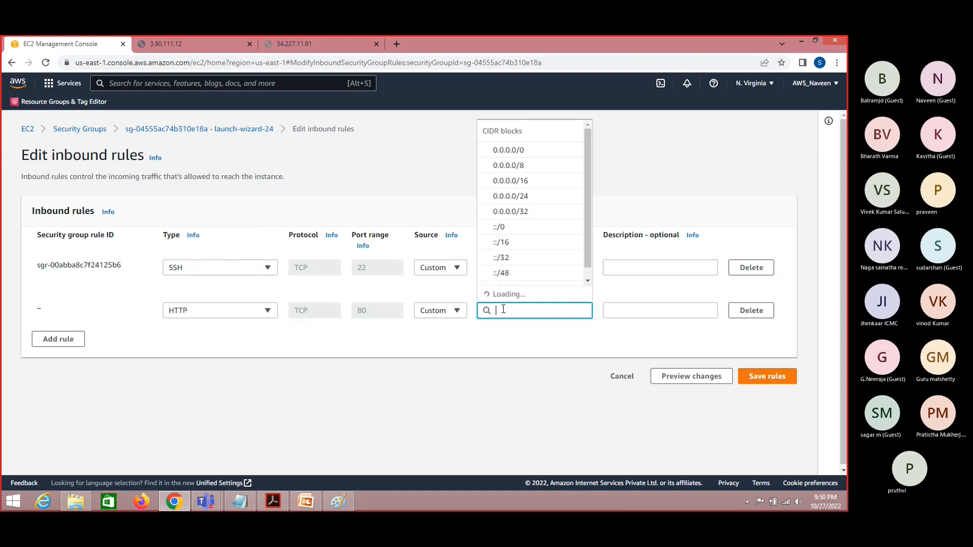
left_click(519, 167)
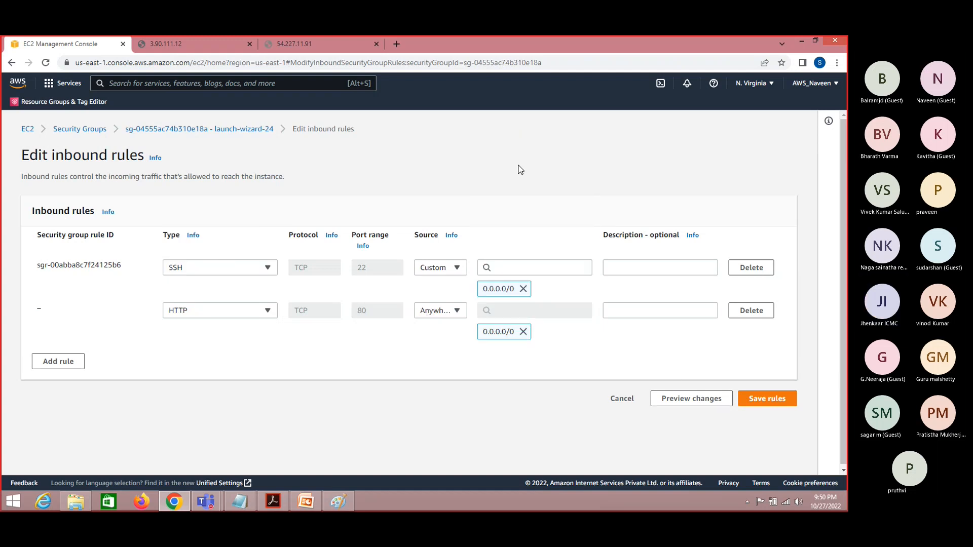
left_click(770, 403)
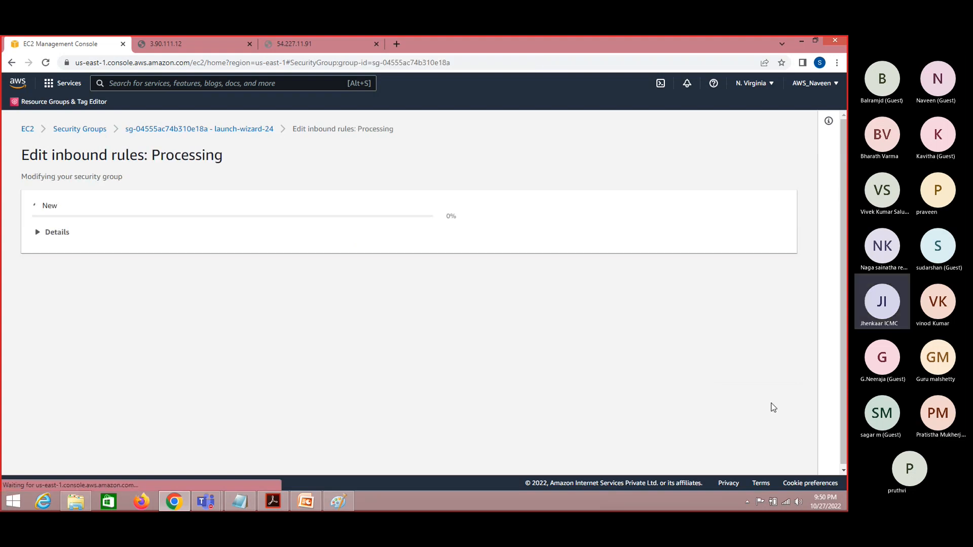
Step: Reload webserver 2's website at 54.227.11.91 and compare its page text with webserver 1's site
left_click(312, 43)
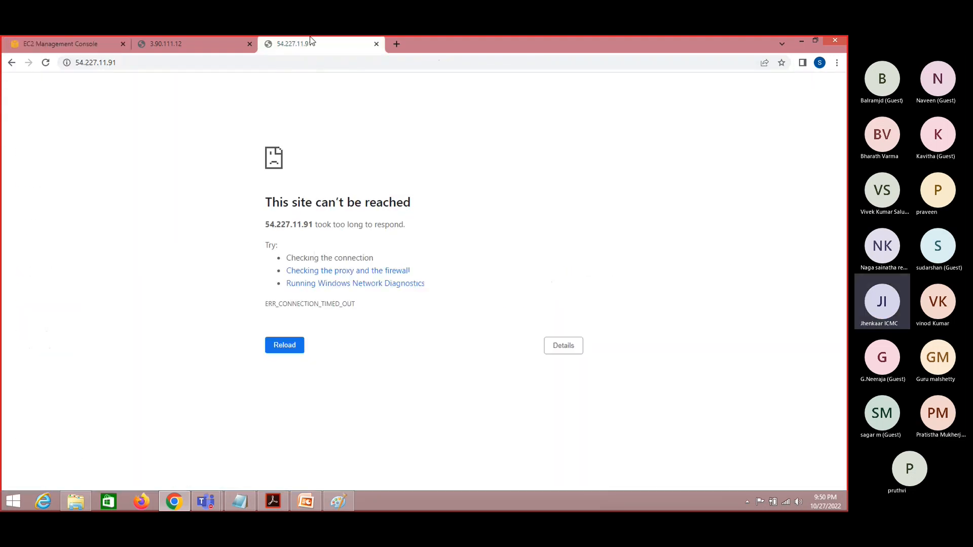
left_click(269, 63)
key("Return")
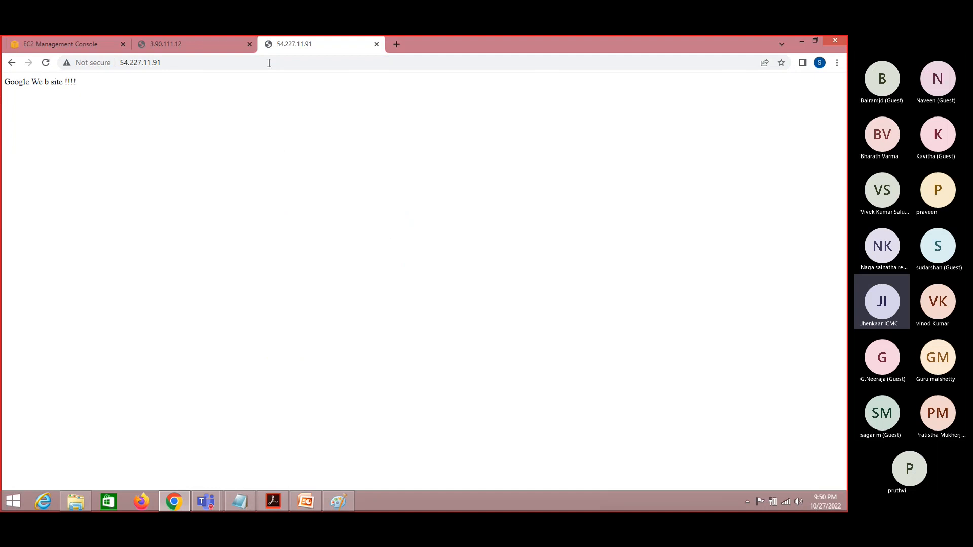
left_click_drag(11, 82, 74, 86)
left_click(201, 44)
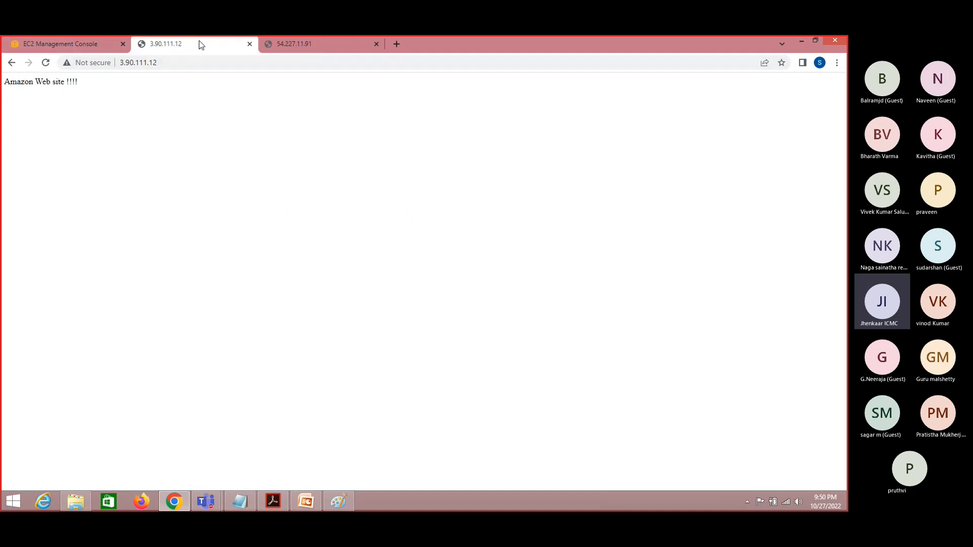
left_click(314, 44)
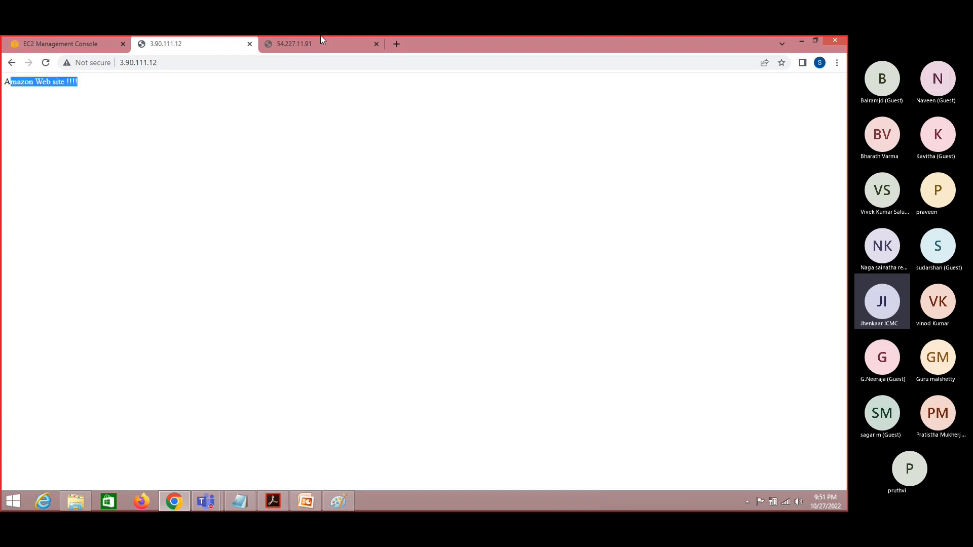
left_click(94, 86)
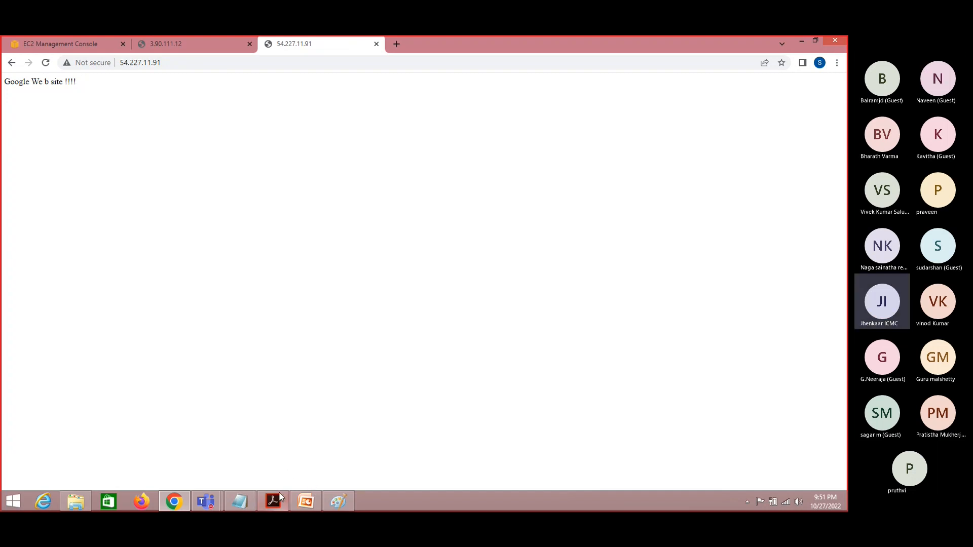
Step: Switch to Paint to review the load balancer diagram's port assignments for both web servers, and return to the browser
left_click(339, 502)
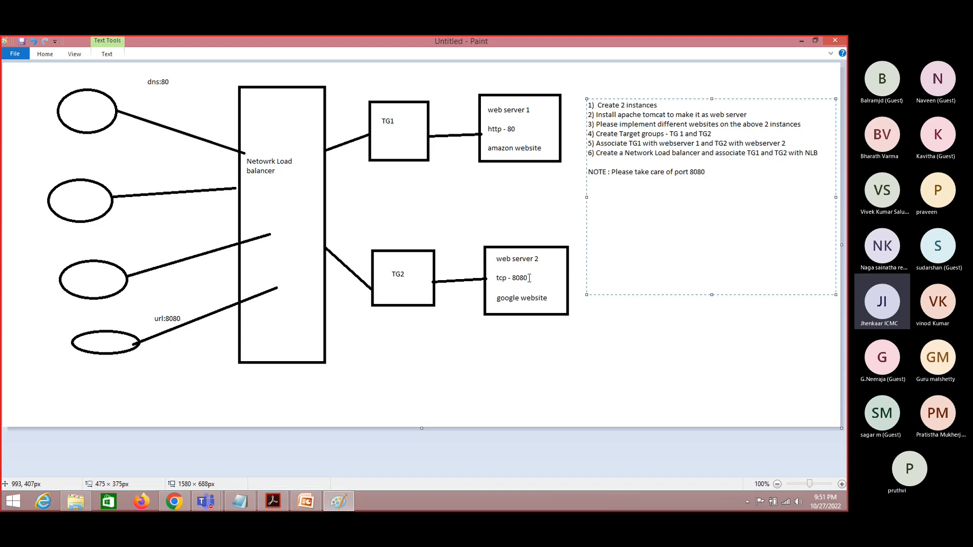
key("alt+Tab")
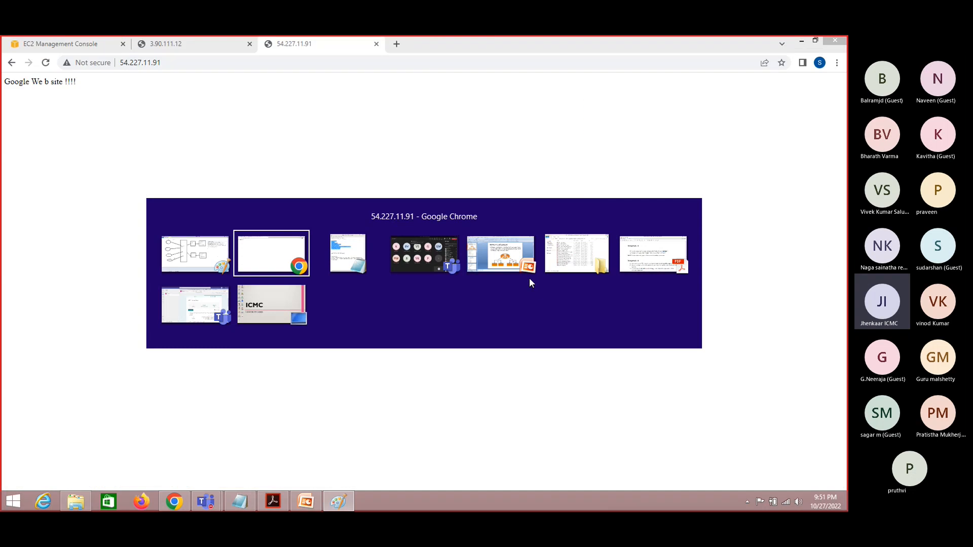
key("alt+Tab")
key("alt+Tab")
key("alt+Tab")
key("alt+Tab")
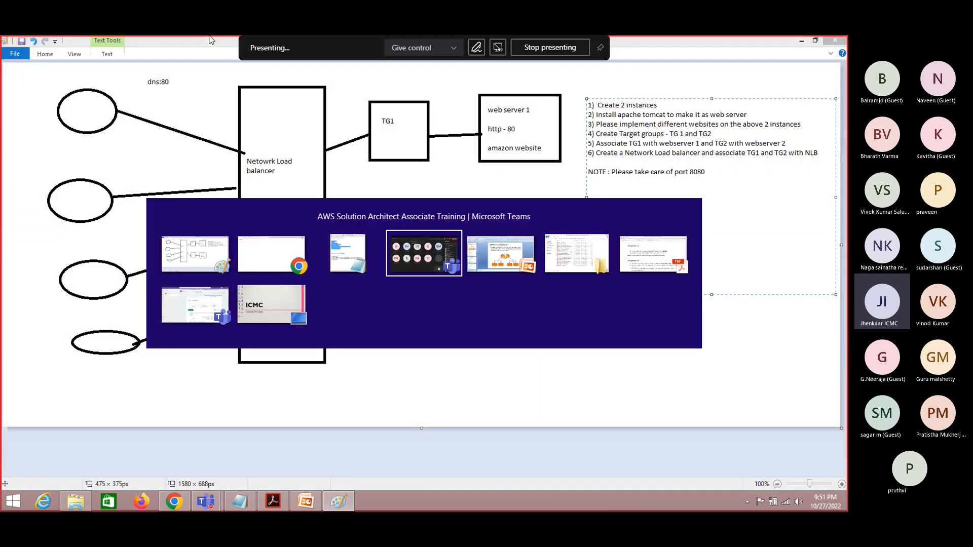
key("alt+shift+Tab")
key("alt+shift+Tab")
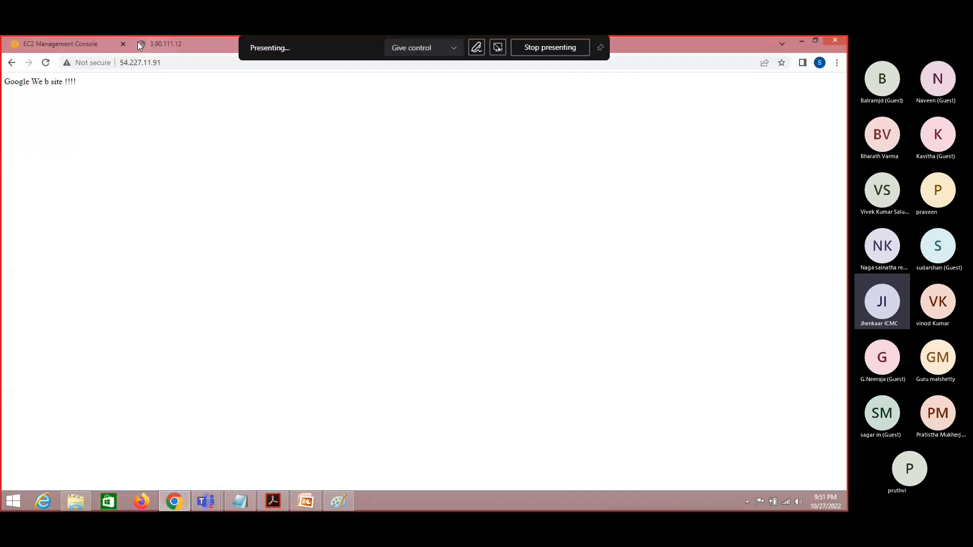
Step: Return to the EC2 instances list and copy webserver 2's public IPv4 address, 54.227.11.91, from its details
left_click(76, 41)
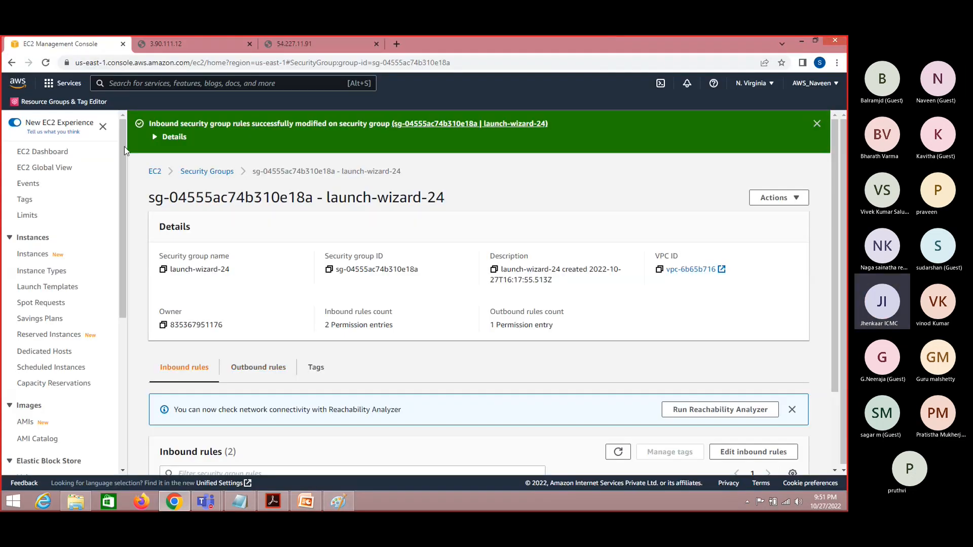
left_click(45, 254)
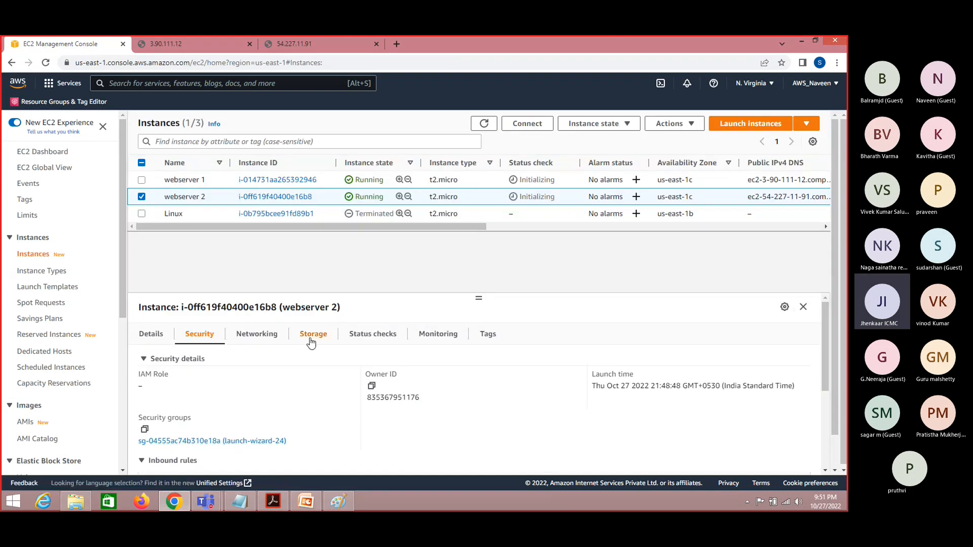
left_click(151, 334)
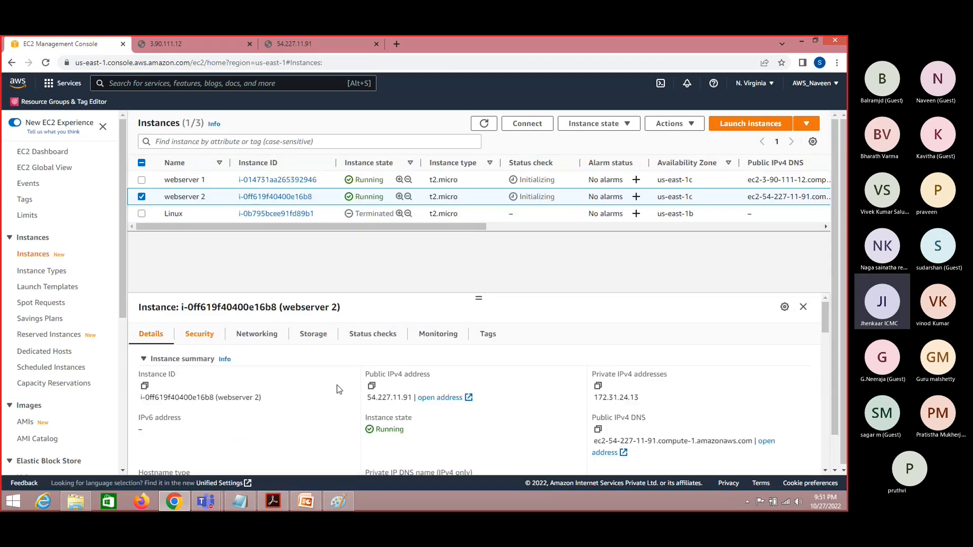
left_click(371, 387)
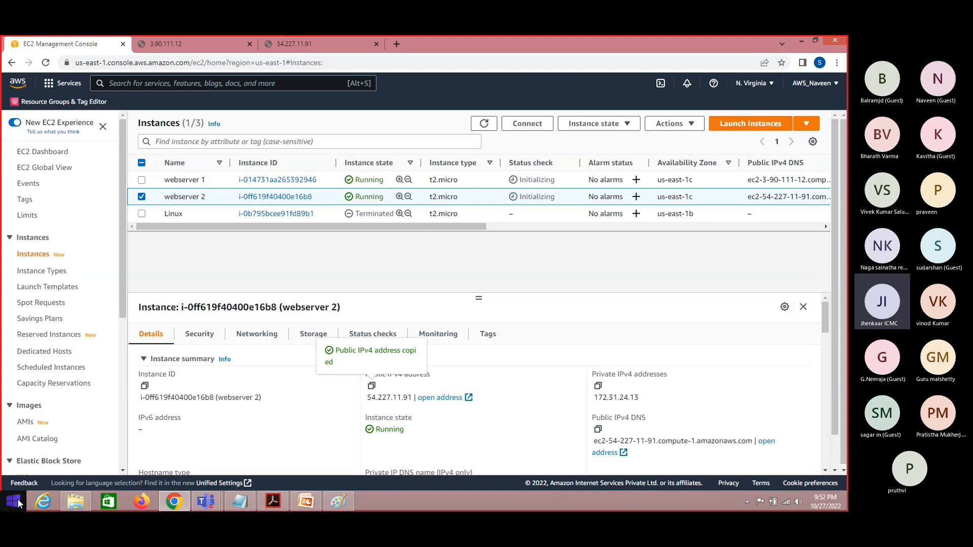
Step: Launch PuTTY and enter webserver 2's copied public IPv4 address as the host name
left_click(15, 502)
type("putty")
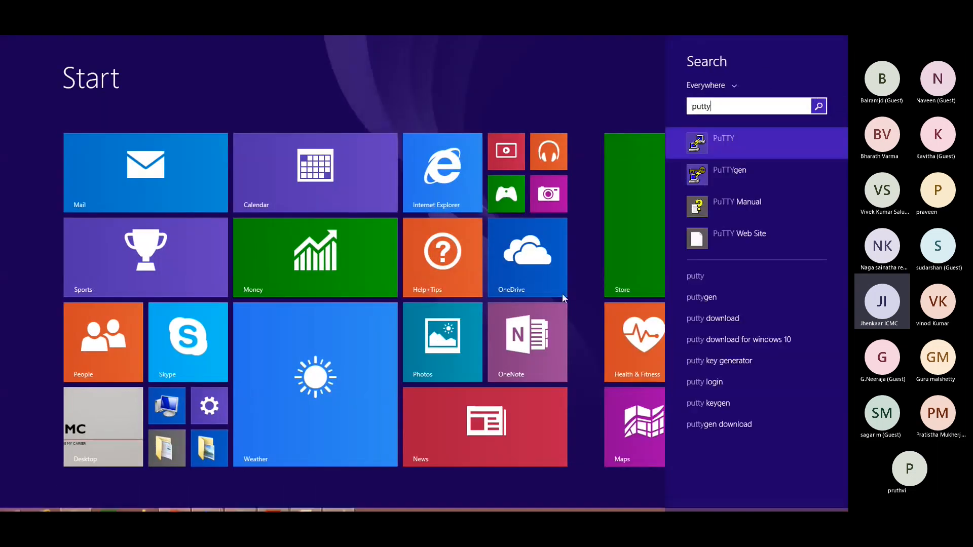
left_click(738, 138)
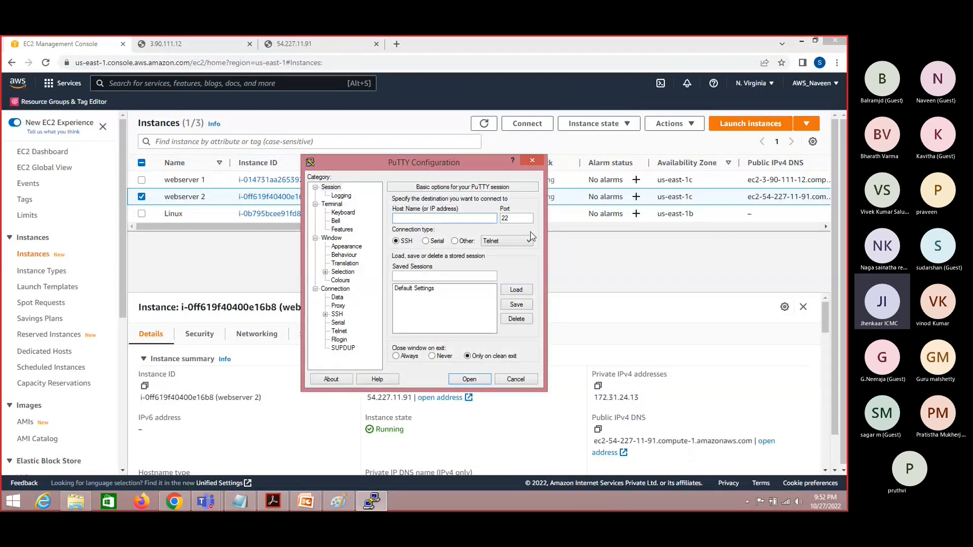
key("ctrl+v")
Step: Select key_NV.ppk from the aws keys folder as the private key file for SSH authentication
left_click(337, 317)
key("Right")
key("Down")
key("Down")
key("Down")
key("Down")
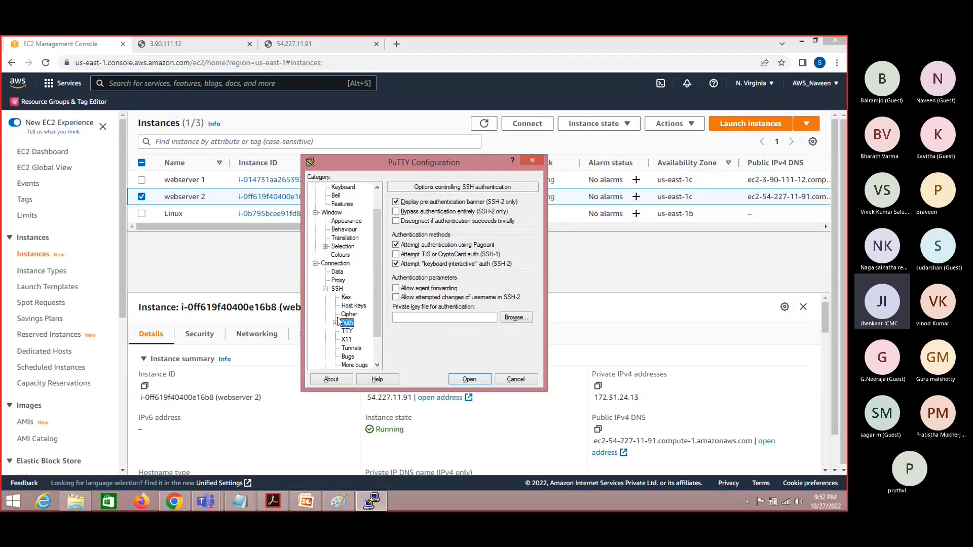
left_click(516, 318)
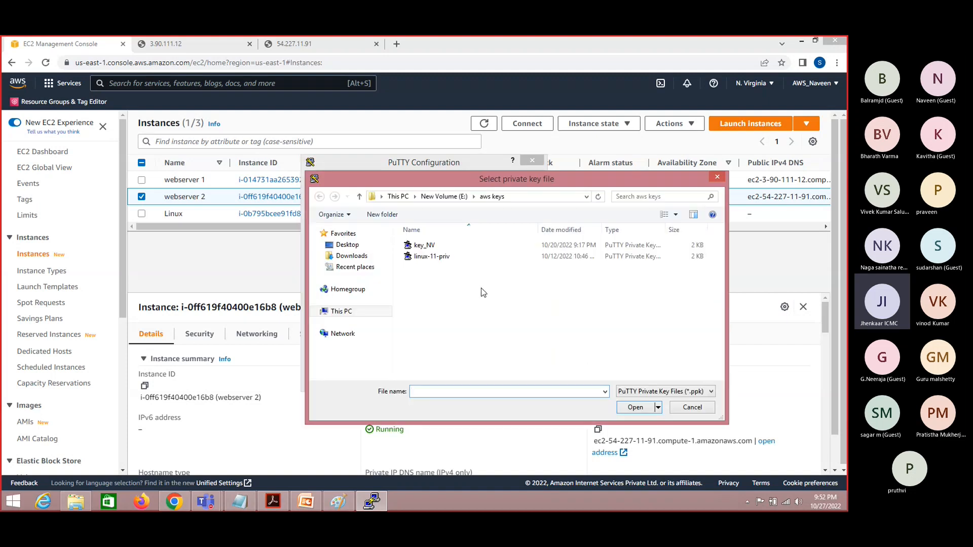
double_click(429, 246)
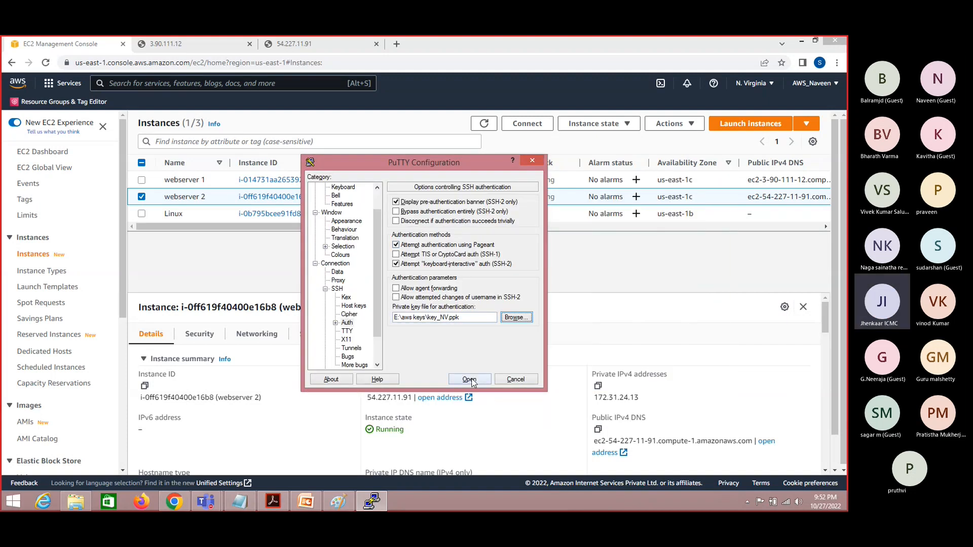
Step: Open the SSH session to 54.227.11.91, accept the server's host key and log in as ec2-user
left_click(469, 380)
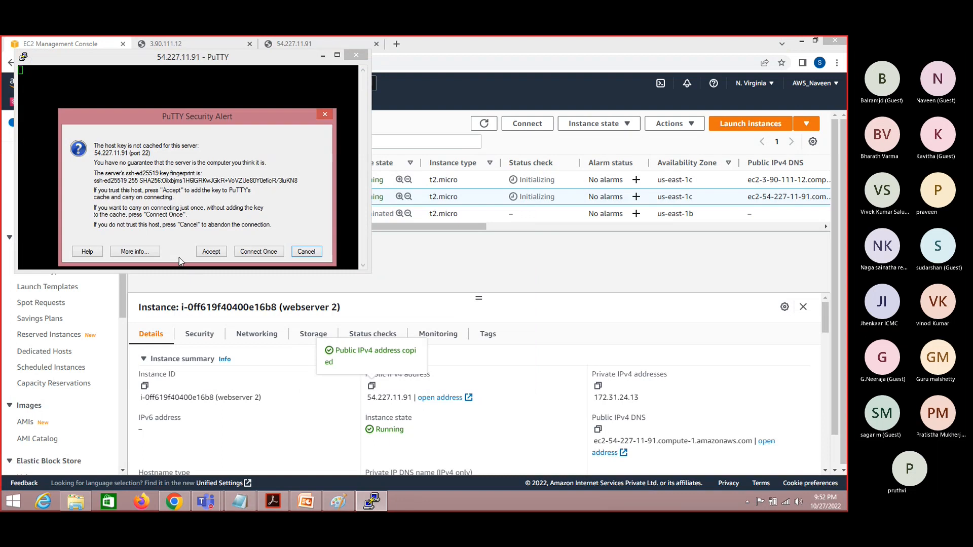
left_click(209, 252)
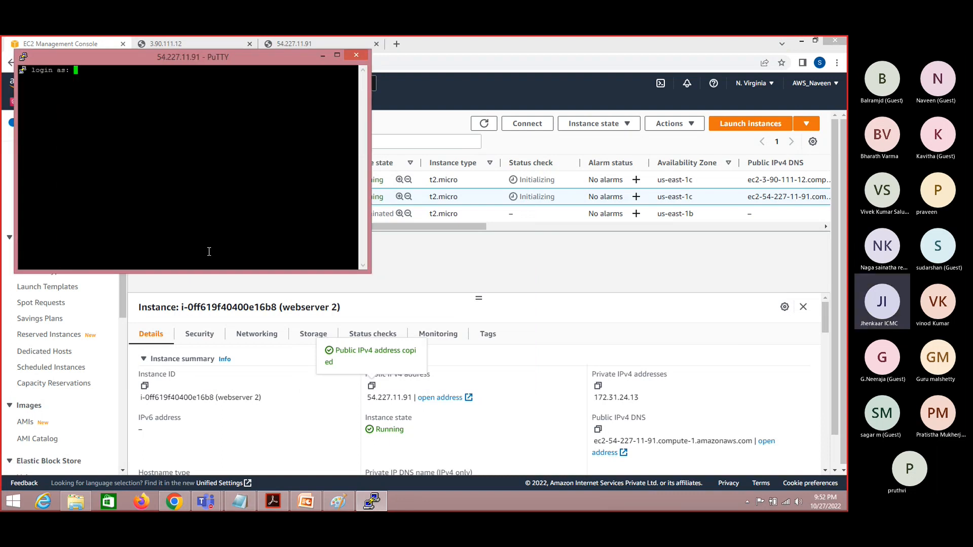
type("ec2-user")
key("Return")
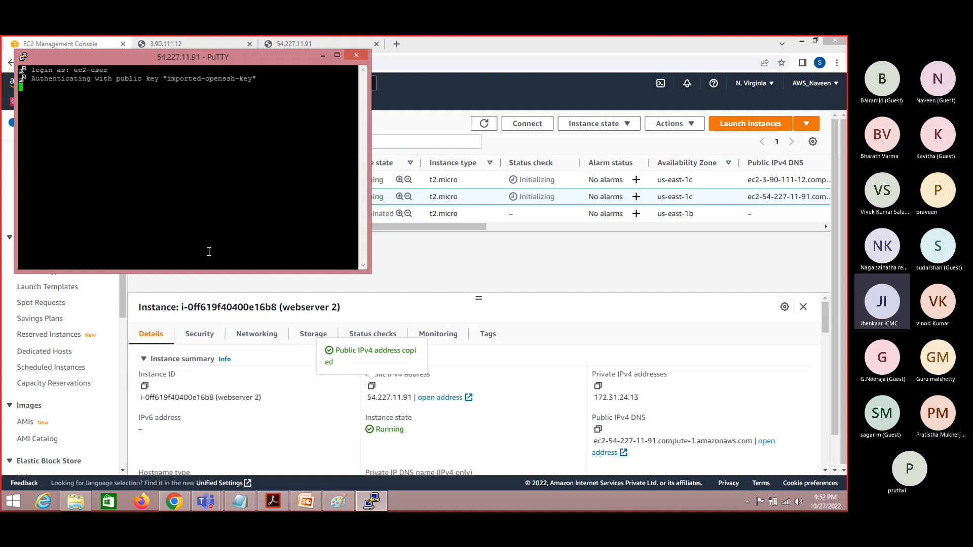
Step: Switch to the root user with sudo su - and clear the terminal
type("sud")
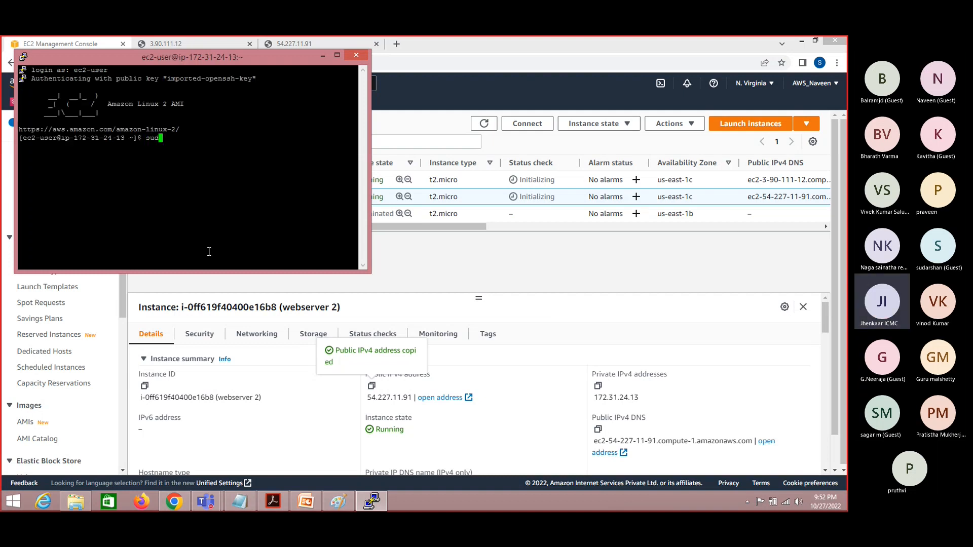
type("o su -")
key("Return")
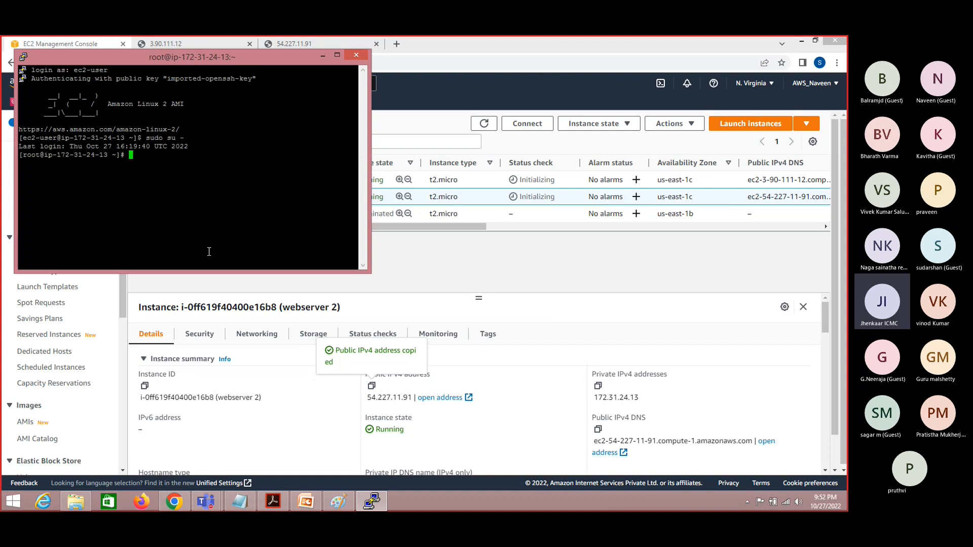
type("clear")
key("Return")
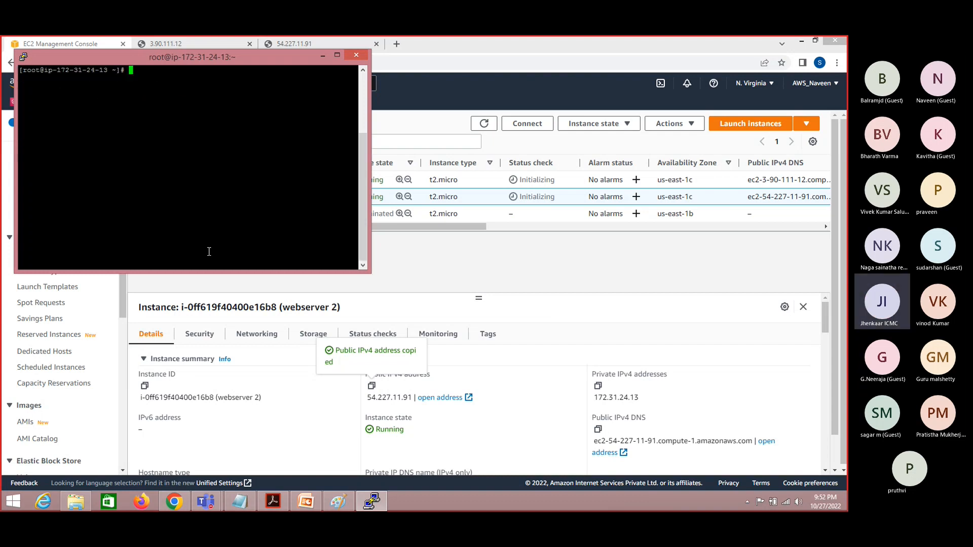
Step: Change to the /etc/ directory on webserver 2 and list its contents
type("cd /etc/")
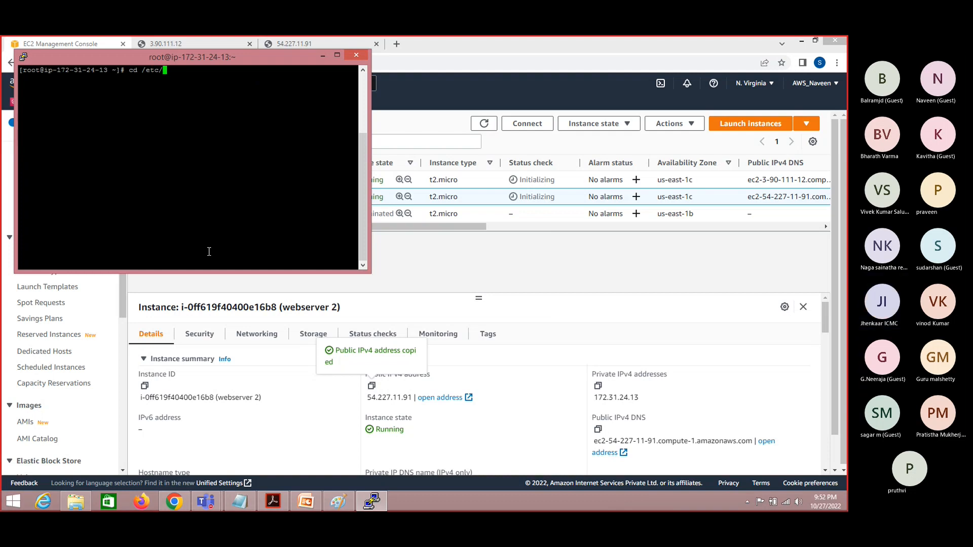
key("BackSpace")
key("BackSpace")
key("BackSpace")
key("BackSpace")
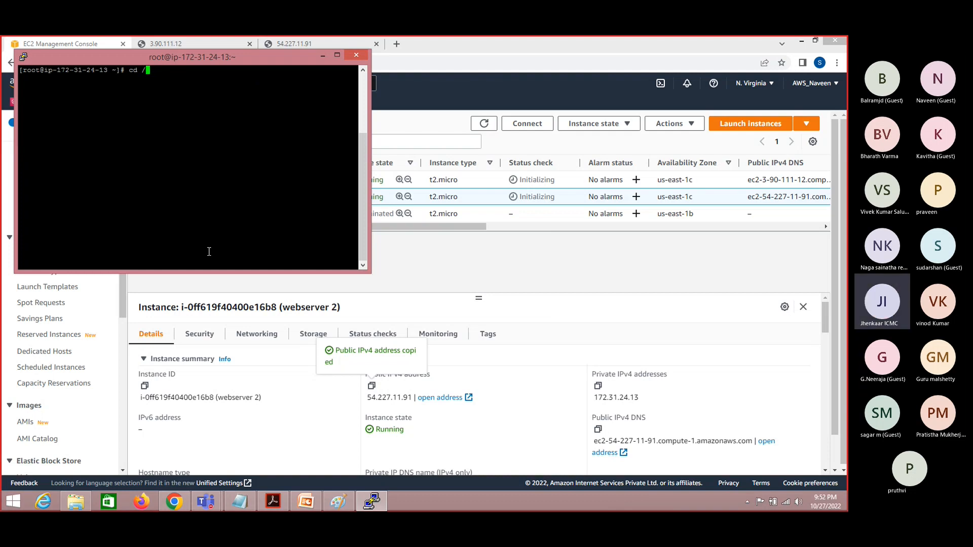
key("BackSpace")
type("et")
key("BackSpace")
key("BackSpace")
type("/etc/")
key("BackSpace")
key("BackSpace")
key("BackSpace")
key("BackSpace")
key("BackSpace")
type("wt")
key("BackSpace")
key("BackSpace")
type("et")
key("BackSpace")
key("BackSpace")
type("/etc/")
key("Return")
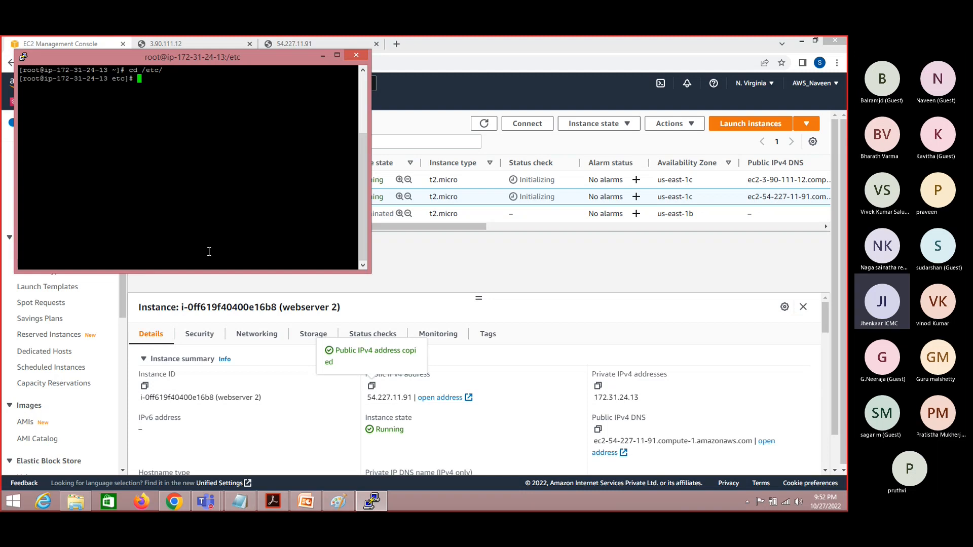
type("ls")
key("Return")
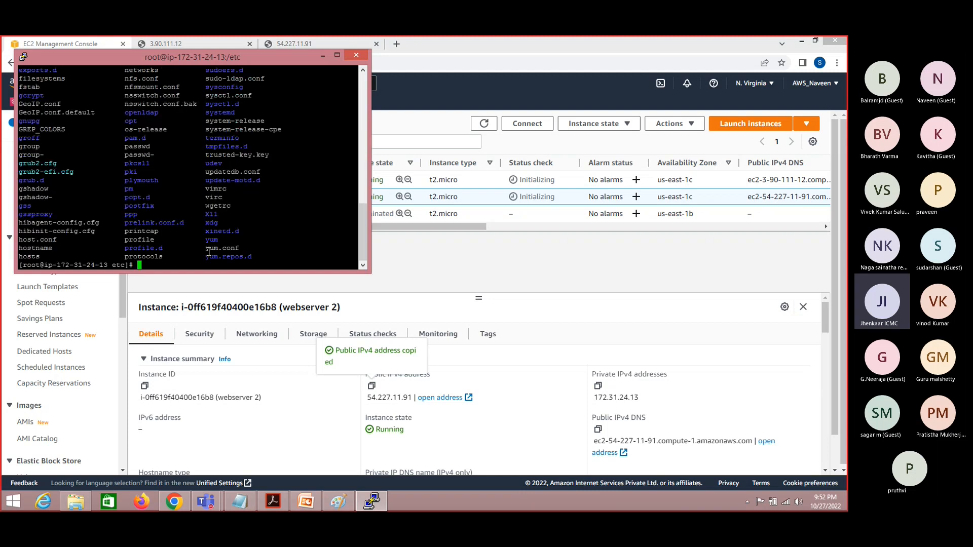
Step: Maximize the terminal window, and change into the httpd directory and list its contents
left_click(336, 54)
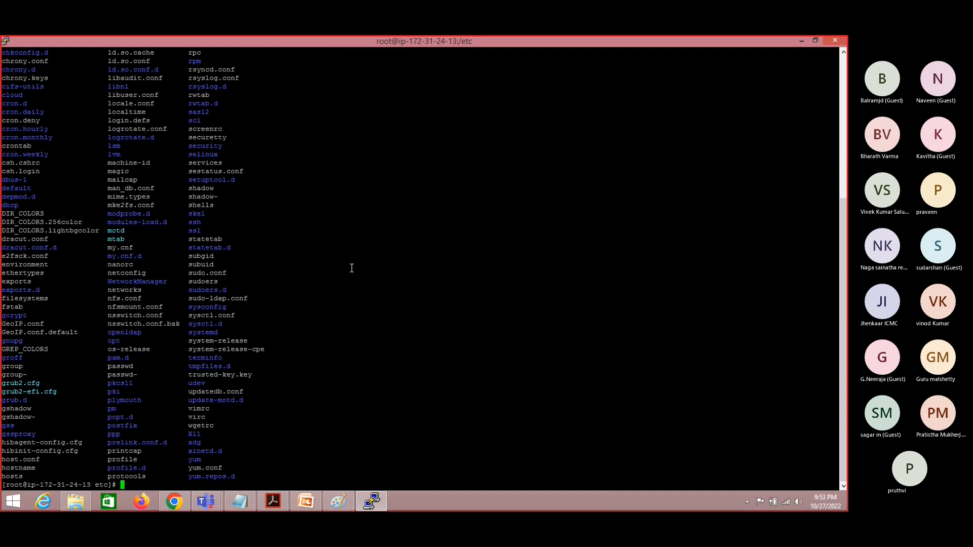
type("cd httpd/")
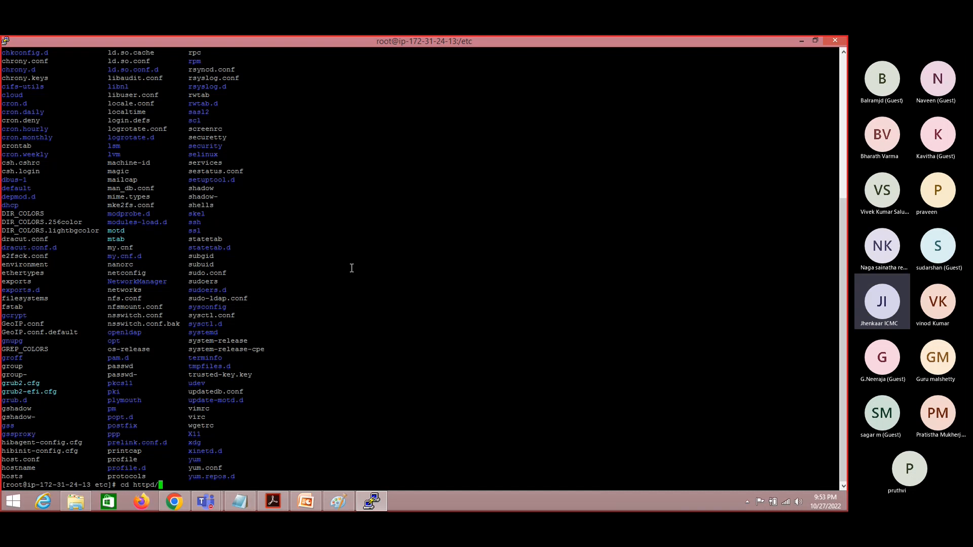
key("Return")
type("ls")
key("Return")
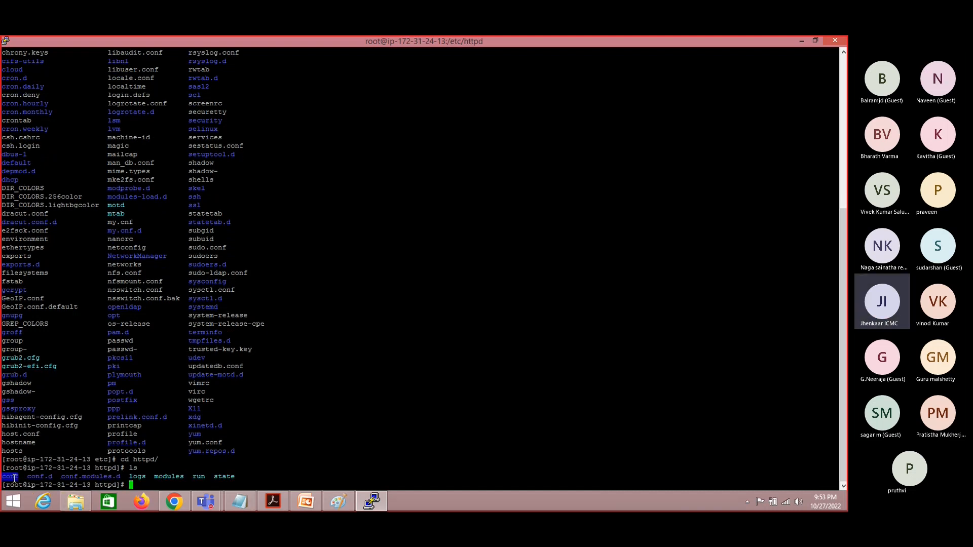
Step: Change into the conf directory, list its files and print the working directory path
type("cd conf")
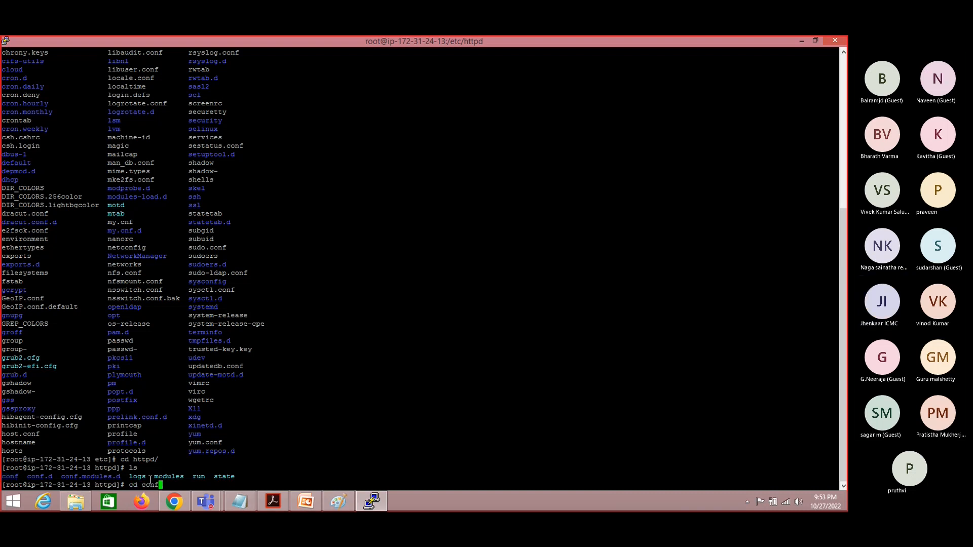
key("Return")
type("ls")
key("Return")
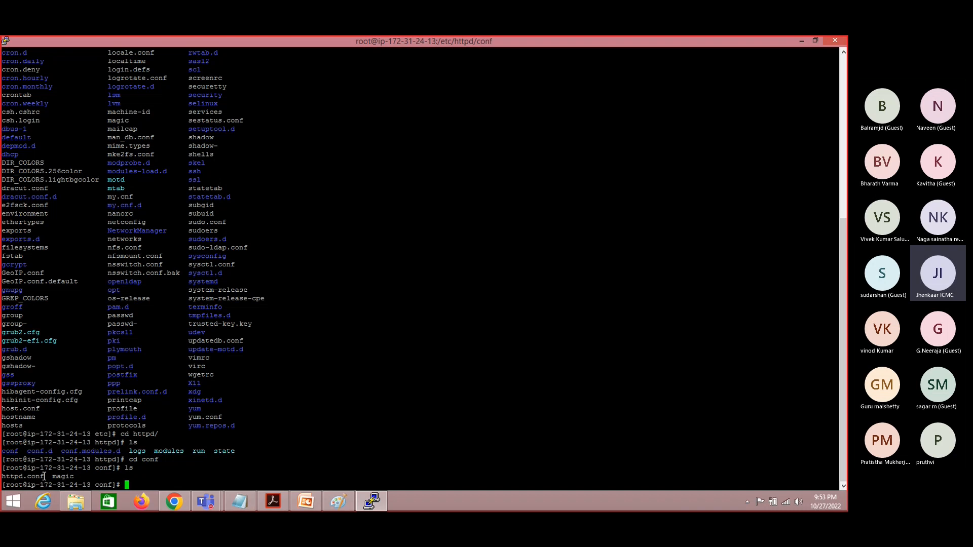
left_click_drag(45, 476, 3, 476)
left_click(4, 477)
type("pwd")
key("Return")
Step: Clear the terminal, print the working directory again and examine the Apache configuration path
type("c")
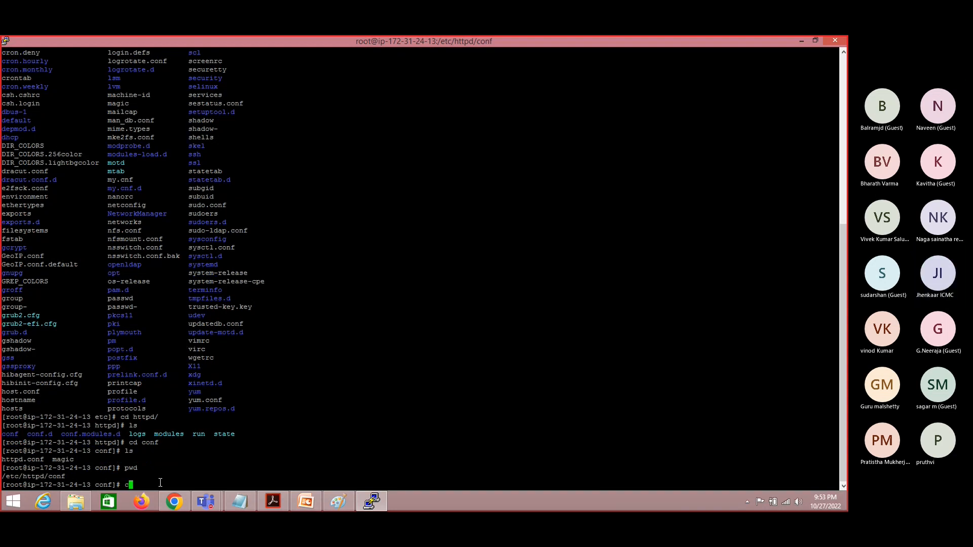
type("lear")
key("Return")
type("pwd")
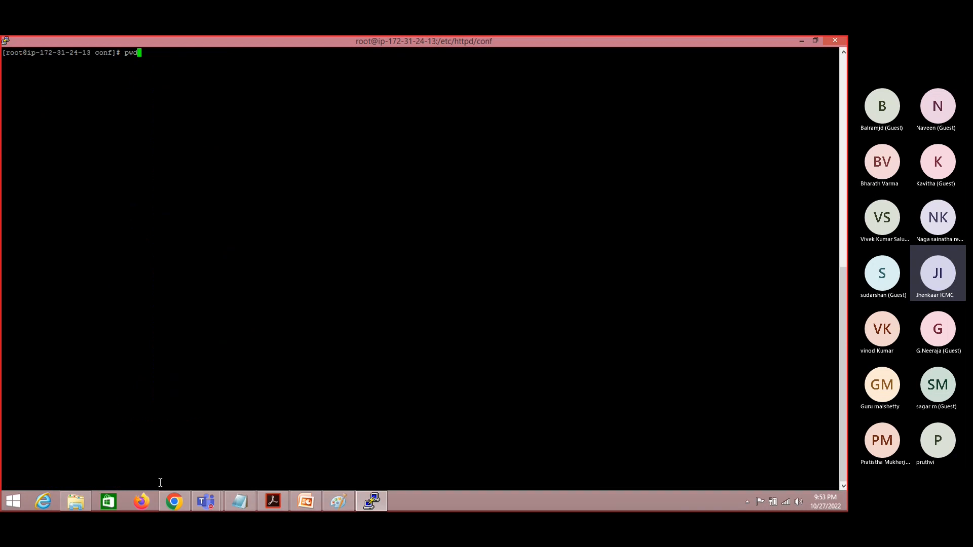
key("Return")
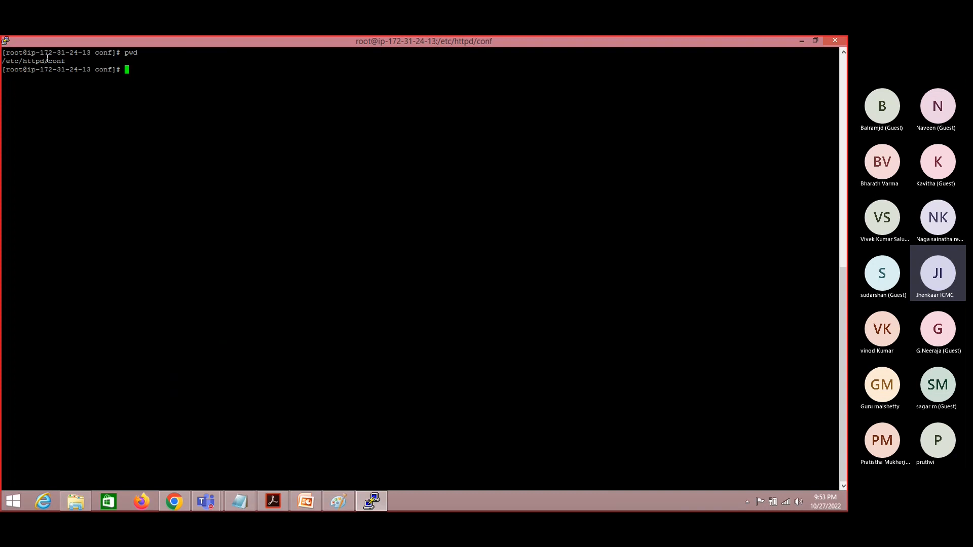
left_click_drag(66, 61, 4, 60)
left_click(4, 60)
left_click_drag(4, 62, 67, 63)
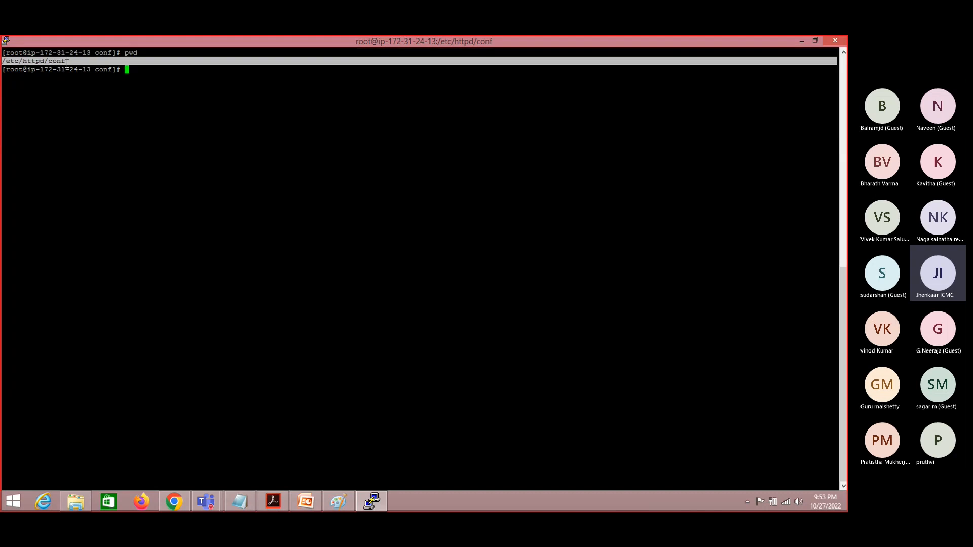
left_click(67, 62)
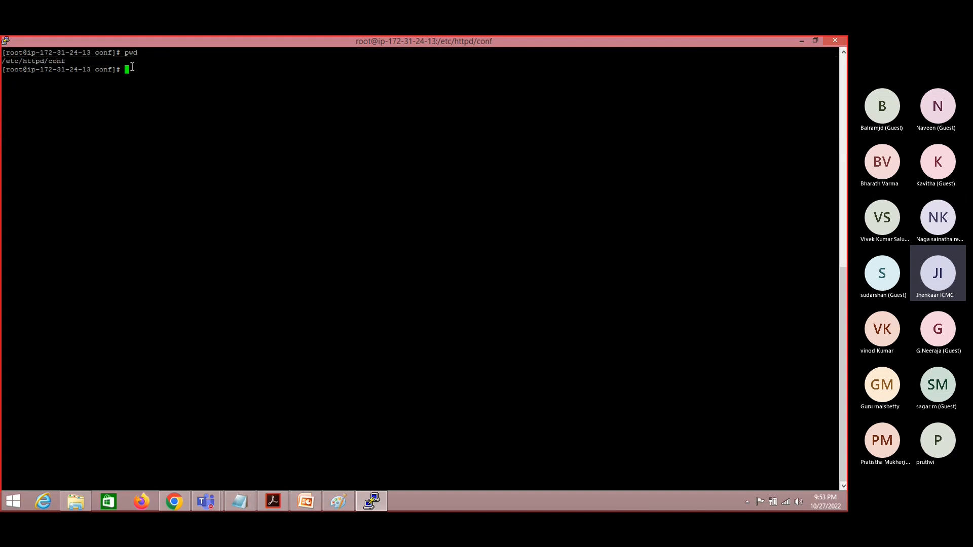
Step: List the files in the conf directory and open httpd.conf in the vi editor
type("ls")
key("Return")
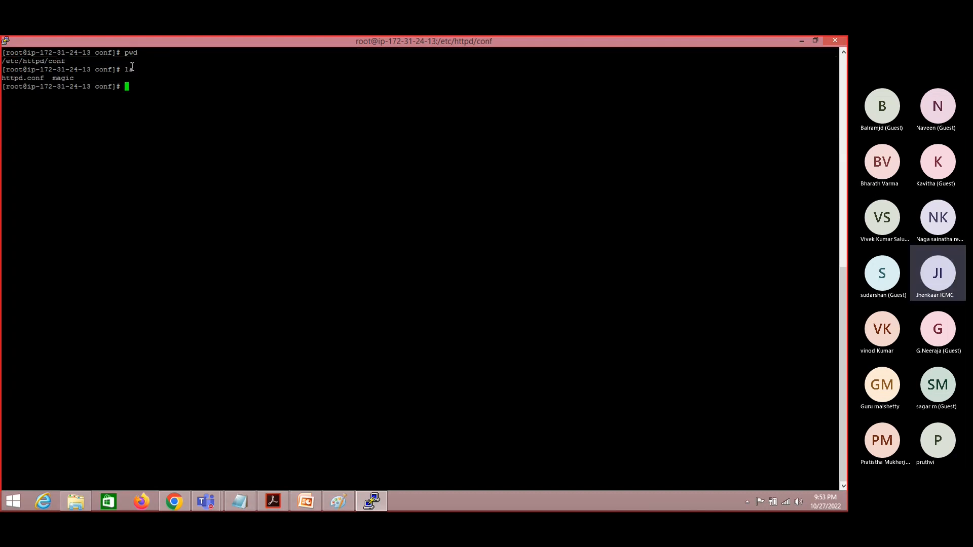
double_click(16, 78)
type("vi httpd.conf")
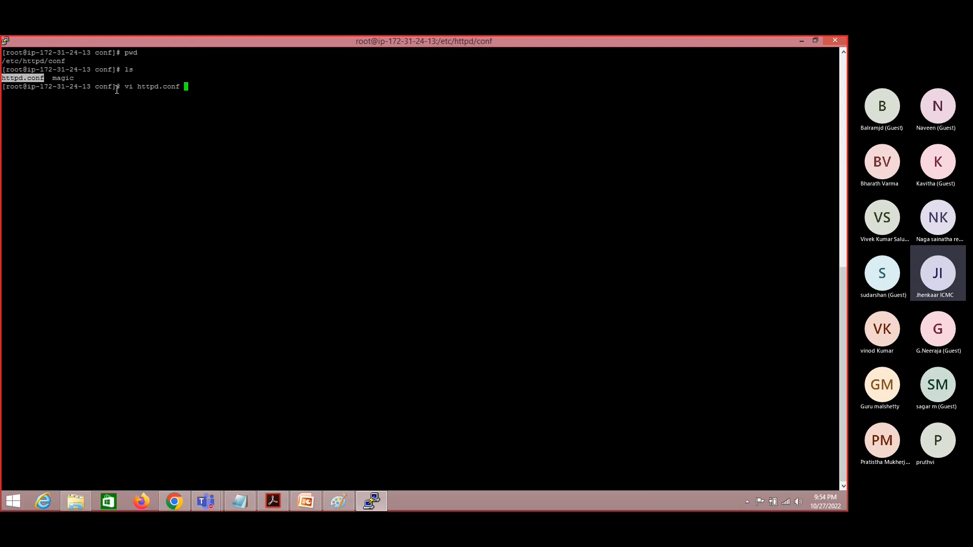
key("Return")
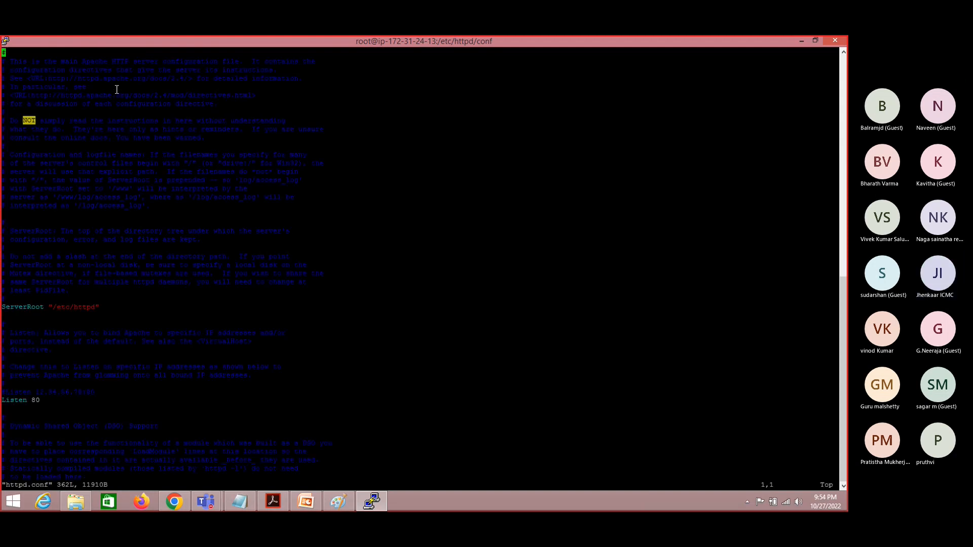
Step: Try to set the Listen port in httpd.conf to 8080, and exit the editor
key("i")
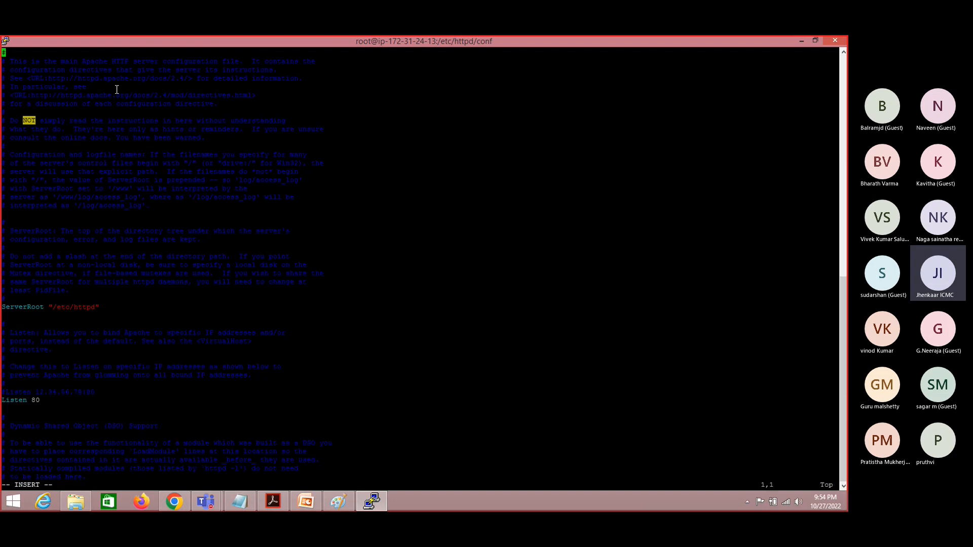
key("Down")
key("Down")
key("Down")
key("Down")
key("Down")
key("Down")
key("Down")
key("Down")
key("Down")
key("Down")
key("Down")
key("Down")
key("Down")
key("Down")
key("Down")
key("Down")
key("Down")
key("Down")
key("Down")
key("Down")
key("Down")
key("Down")
key("Down")
key("Down")
key("Down")
key("Down")
key("Up")
key("Right")
key("Right")
key("Right")
key("Right")
key("Right")
key("Right")
key("Right")
key("Right")
key("Right")
key("Right")
key("Right")
key("Right")
key("Right")
key("Right")
key("Right")
key("Right")
key("Right")
key("Right")
key("Right")
key("Left")
key("Left")
key("Left")
key("Left")
key("Left")
key("Left")
key("Down")
key("Down")
key("Down")
key("Down")
key("Down")
key("Down")
key("Down")
key("Down")
key("Down")
key("Down")
key("Down")
key("BackSpace")
key("BackSpace")
type("8080")
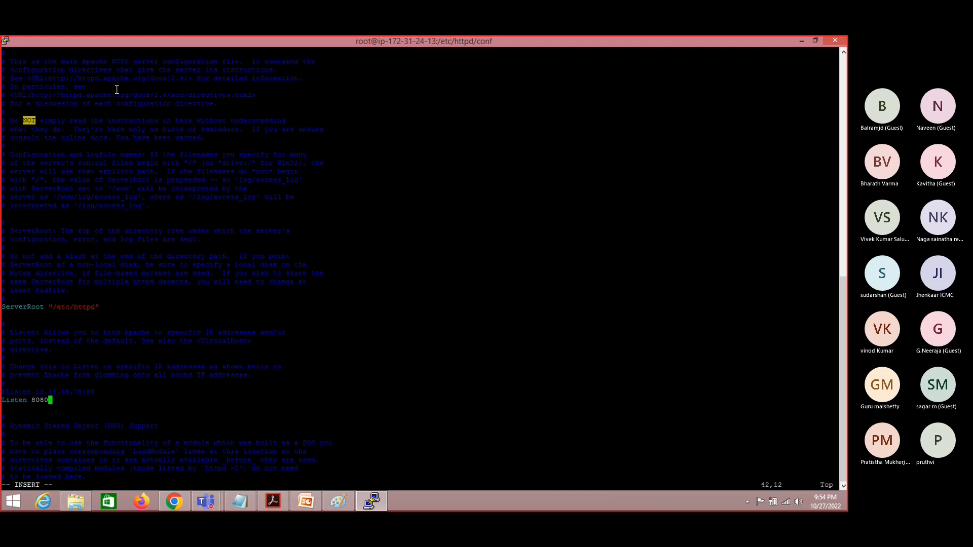
key("Escape")
type(":wq")
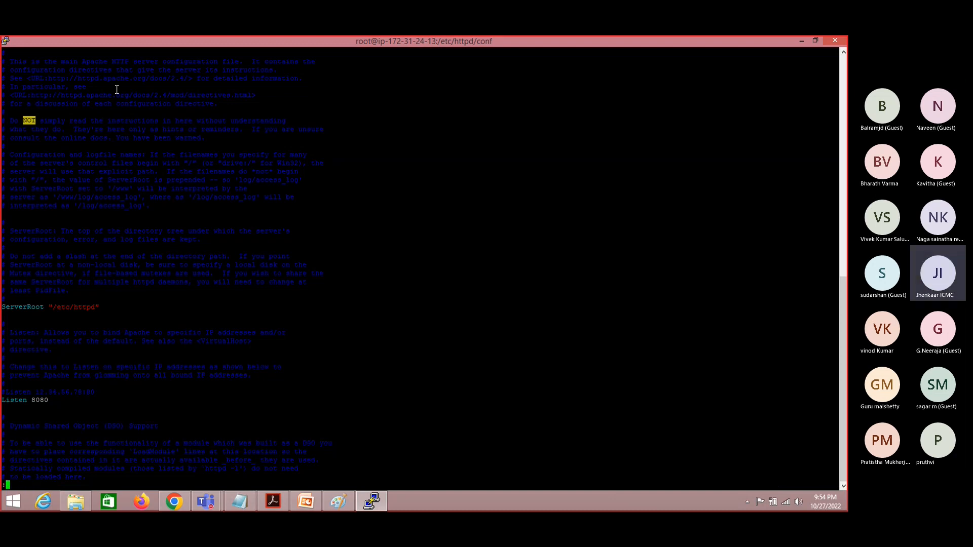
key("Return")
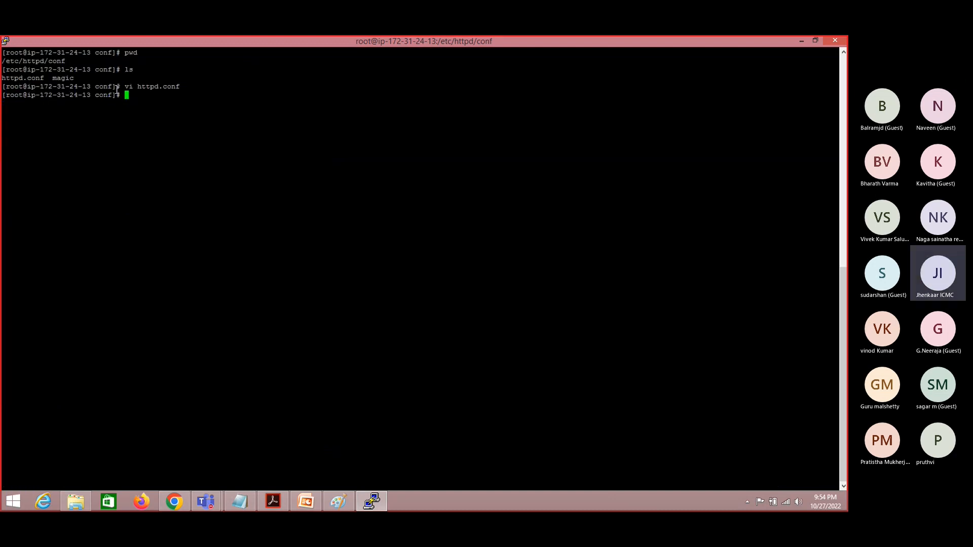
Step: Print the working directory and reopen httpd.conf in the vi editor
type("pwd")
key("Return")
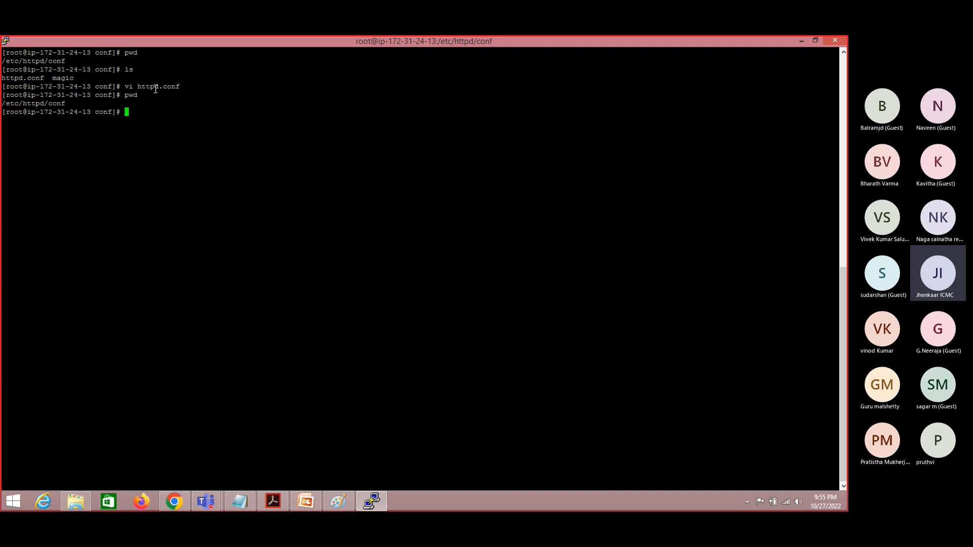
type("vi htt")
key("Tab")
key("Return")
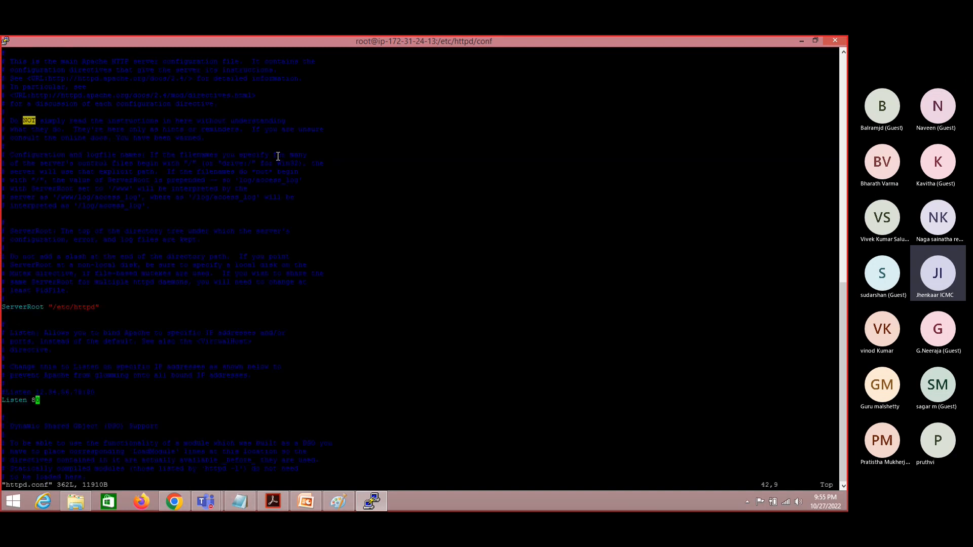
Step: Enter insert mode in httpd.conf and place the cursor at the end of the "Listen 80" line
key("i")
key("Down")
key("Down")
key("Down")
key("Down")
key("Down")
key("Up")
key("Up")
key("Up")
key("Up")
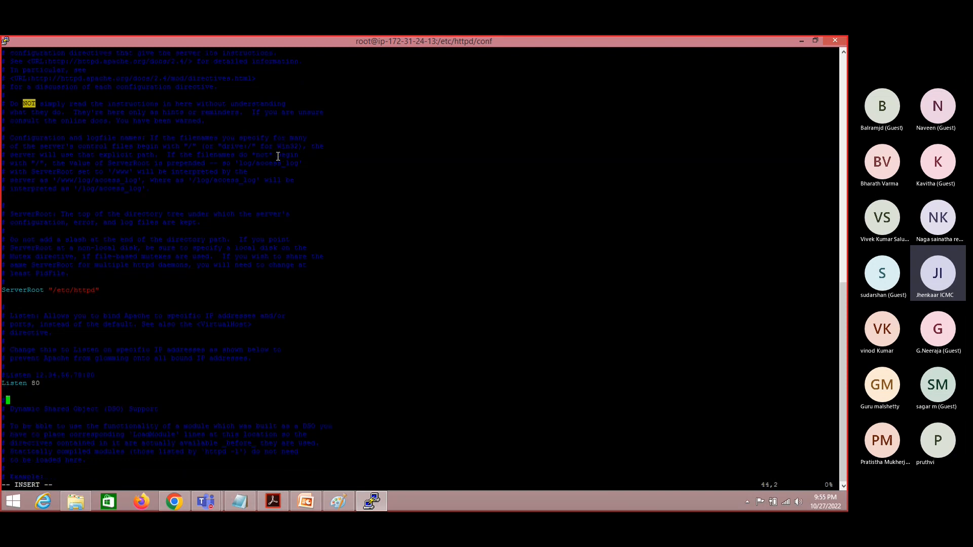
key("Up")
key("Right")
Step: Switch to Paint to check web server 2's port assignment in the diagram, and return to the PuTTY session
left_click(342, 501)
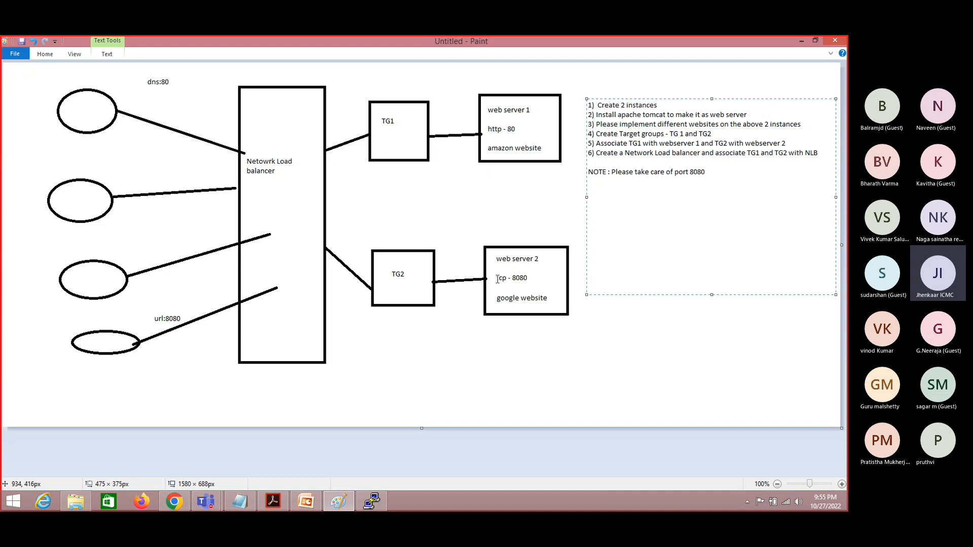
left_click(801, 44)
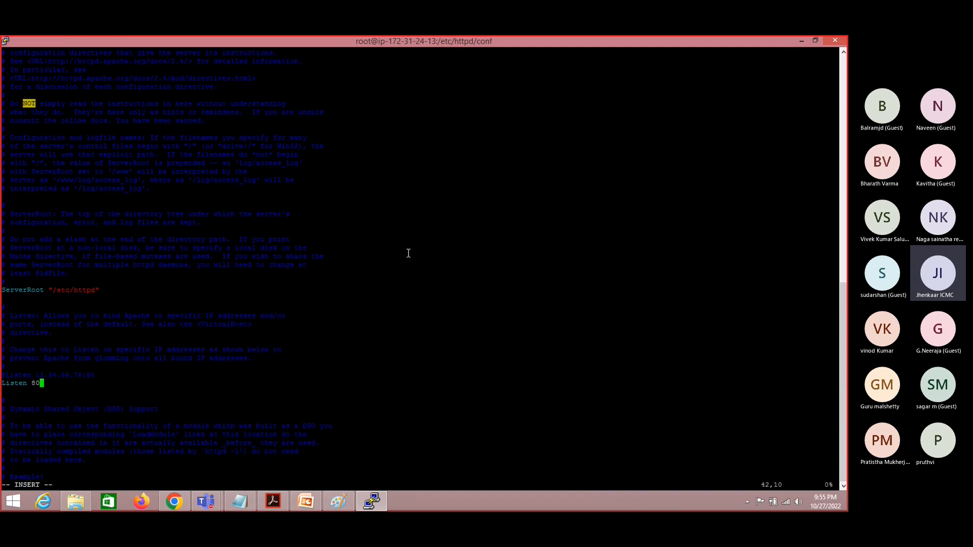
Step: Set the Listen port in httpd.conf to 8080, then save the file and quit vi
type("80")
key("Escape")
type(":wq")
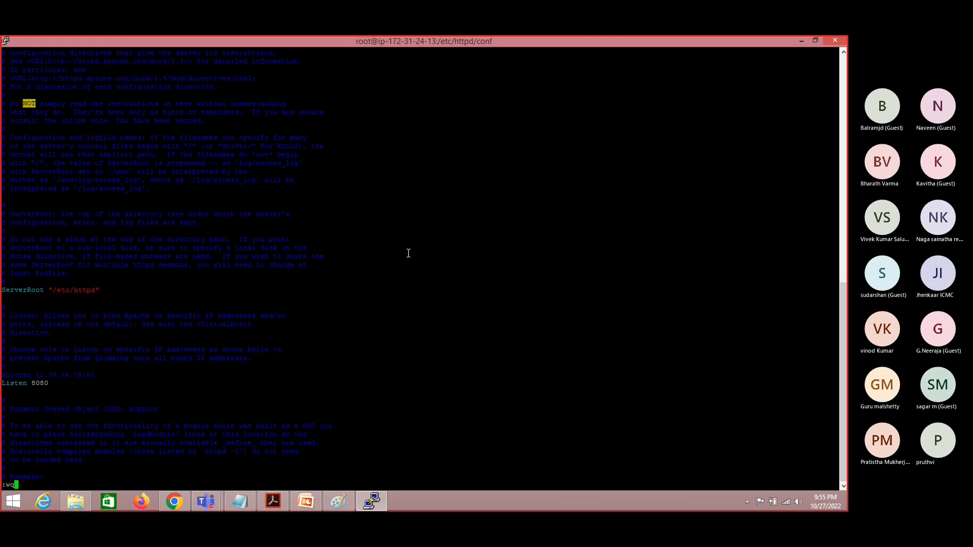
type("!")
key("Return")
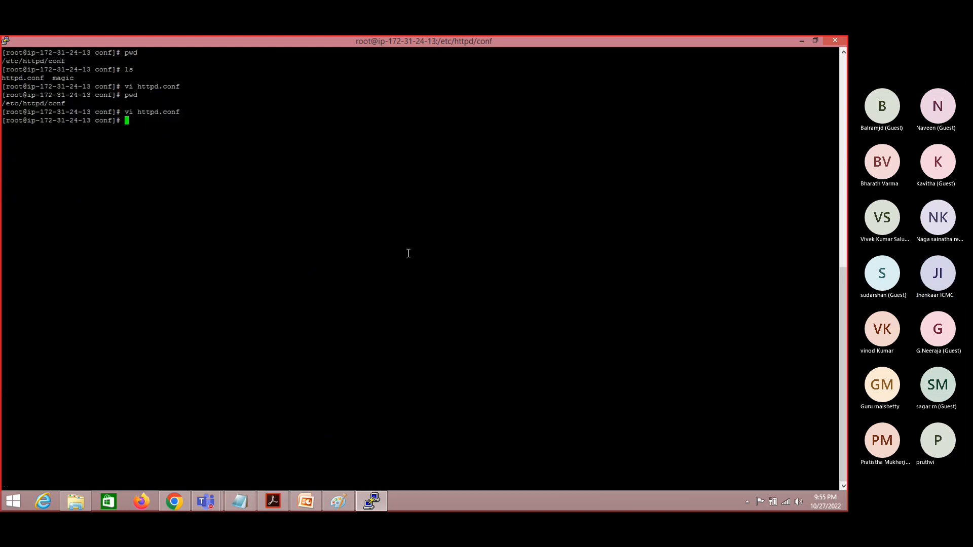
Step: Print httpd.conf with cat and check the port on its Listen line
type("cat ")
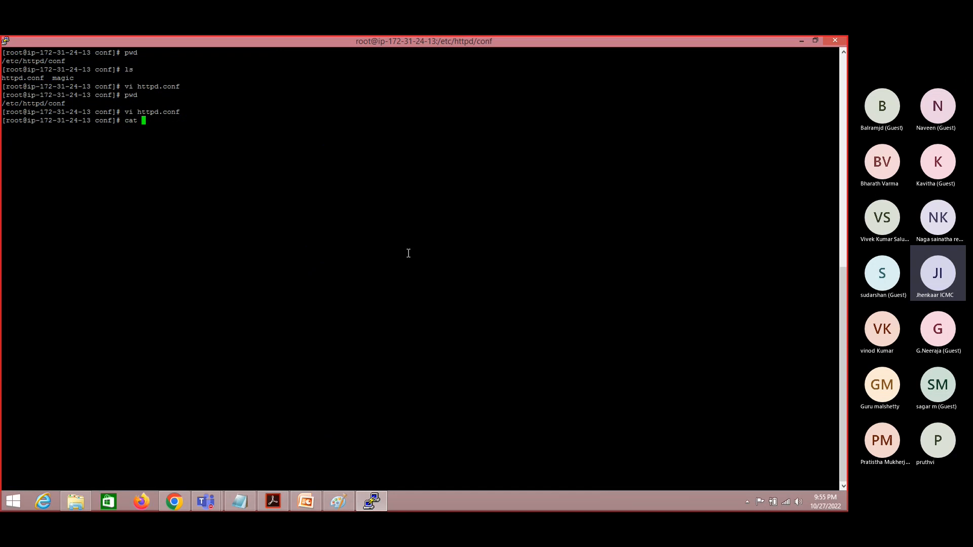
type("ht")
key("Tab")
key("Return")
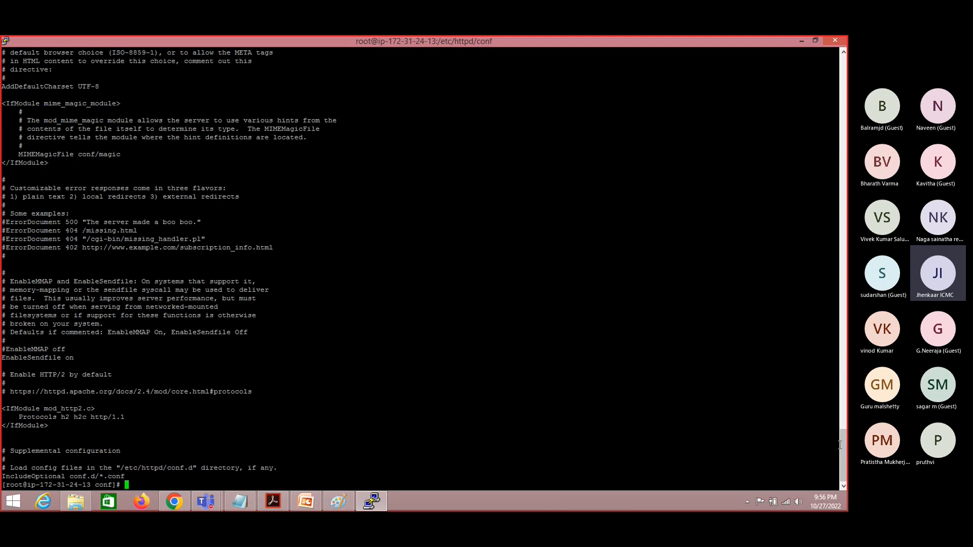
left_click_drag(843, 448, 846, 151)
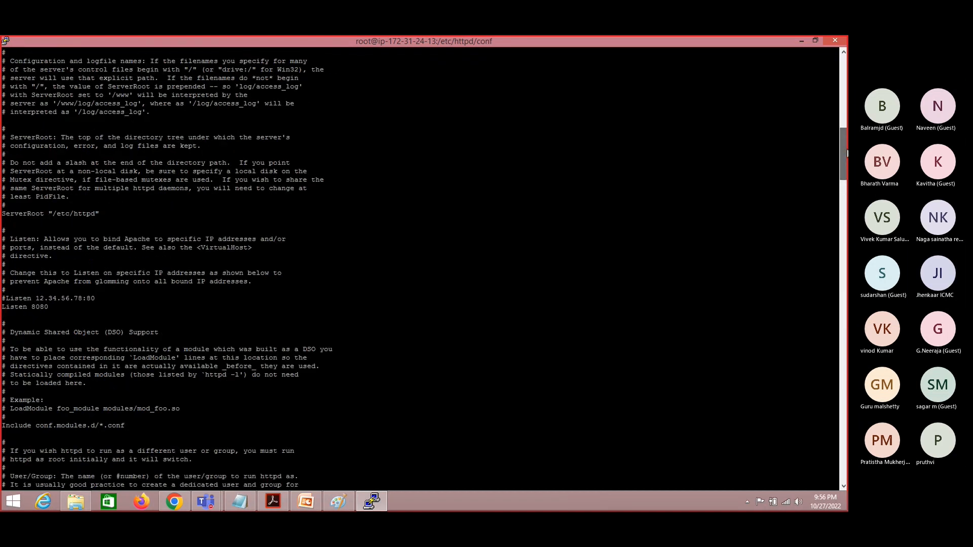
double_click(42, 305)
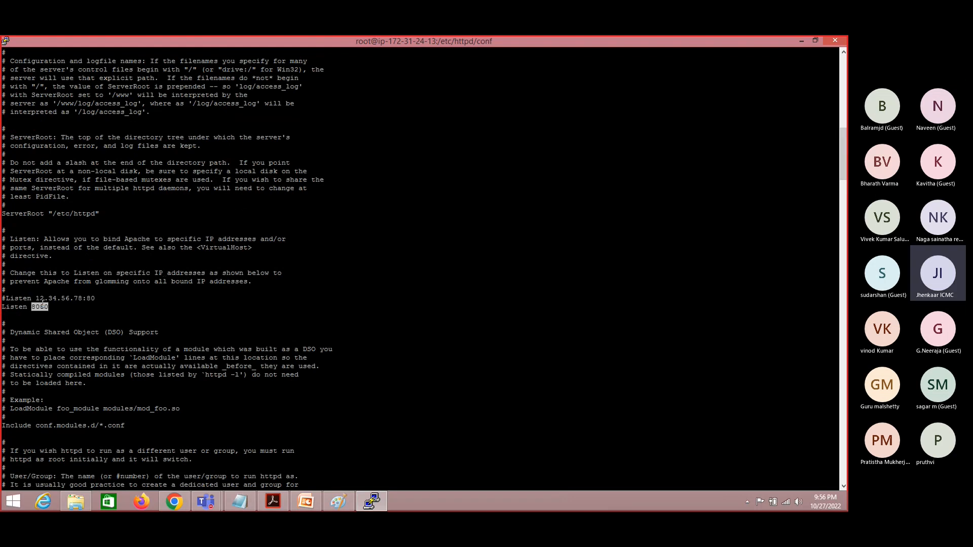
Step: Switch to Chrome and reload webserver 2's page at 54.227.11.91 several times to test it before restarting Apache
key("alt+Tab")
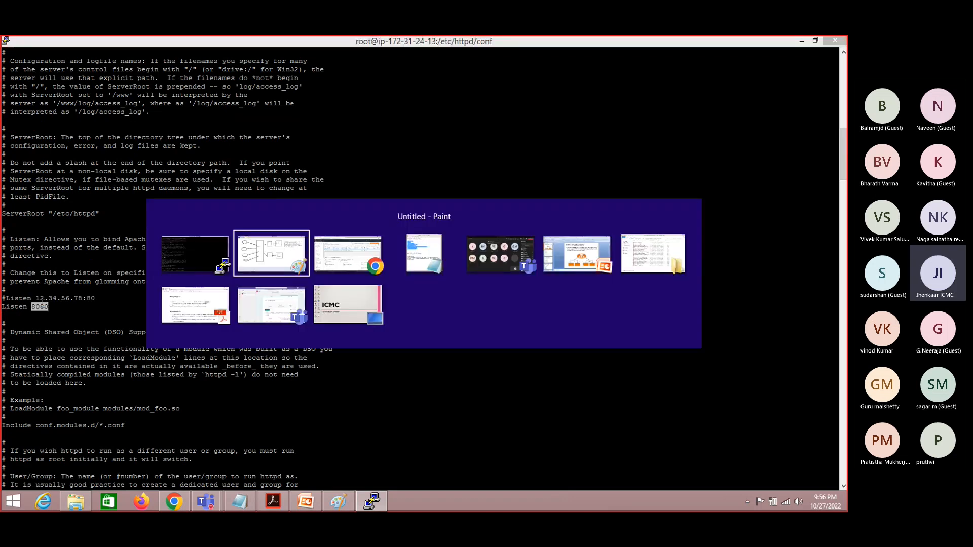
key("alt+Tab")
left_click(286, 44)
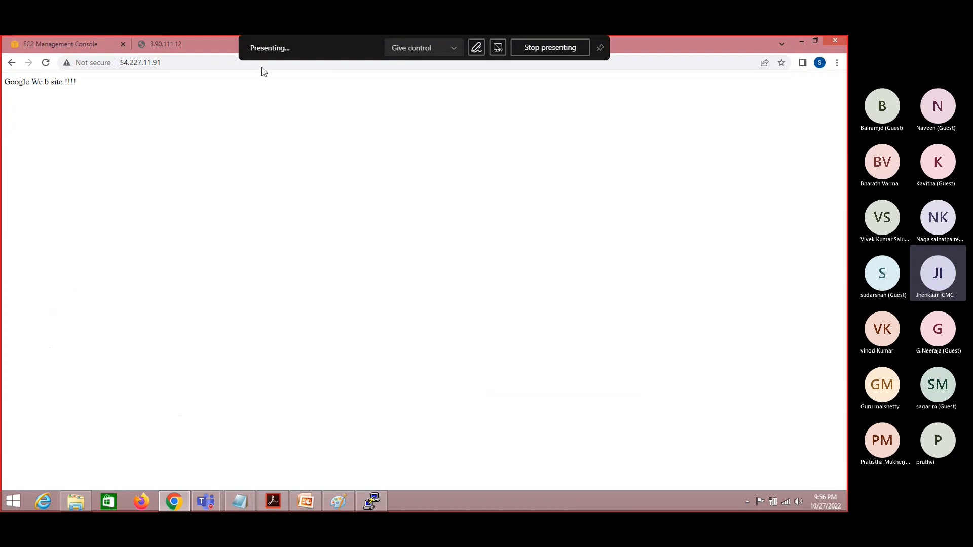
left_click(189, 62)
key("Return")
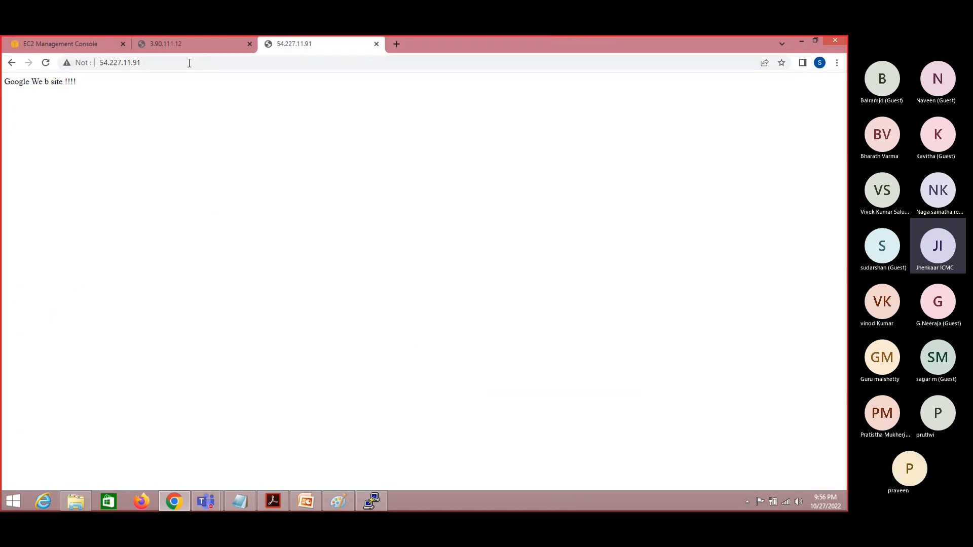
left_click(190, 62)
key("Return")
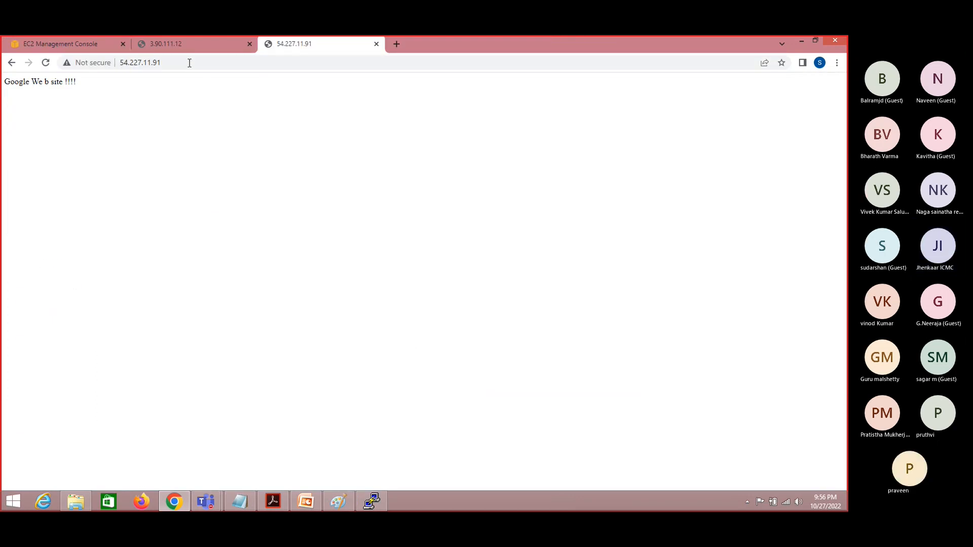
left_click(189, 62)
key("Return")
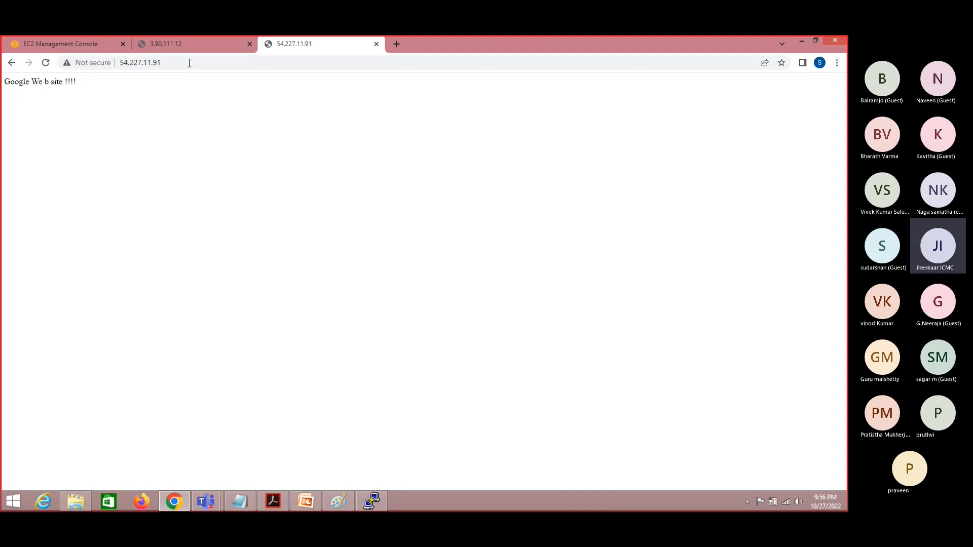
left_click(189, 63)
key("Return")
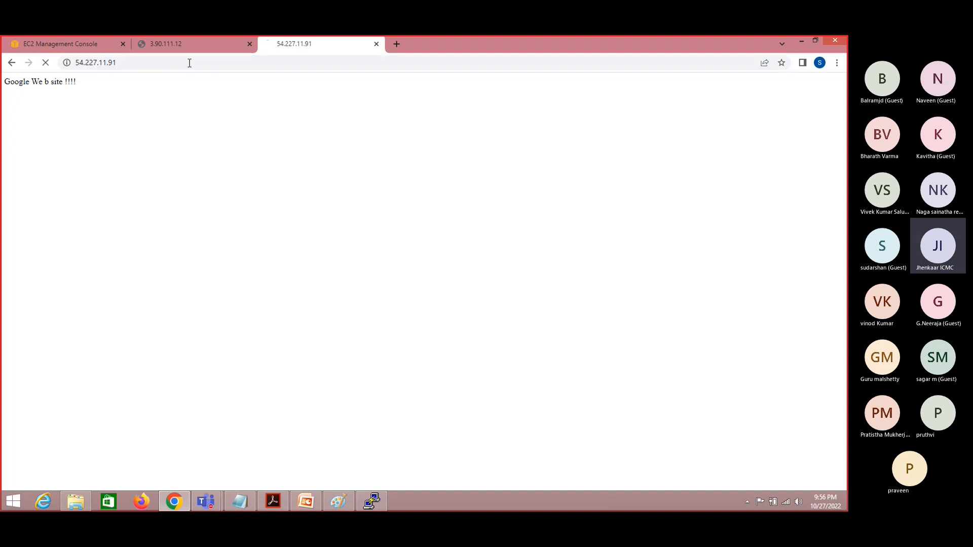
Step: Return to the PuTTY session, clear the terminal and restart the httpd service
key("alt+Tab")
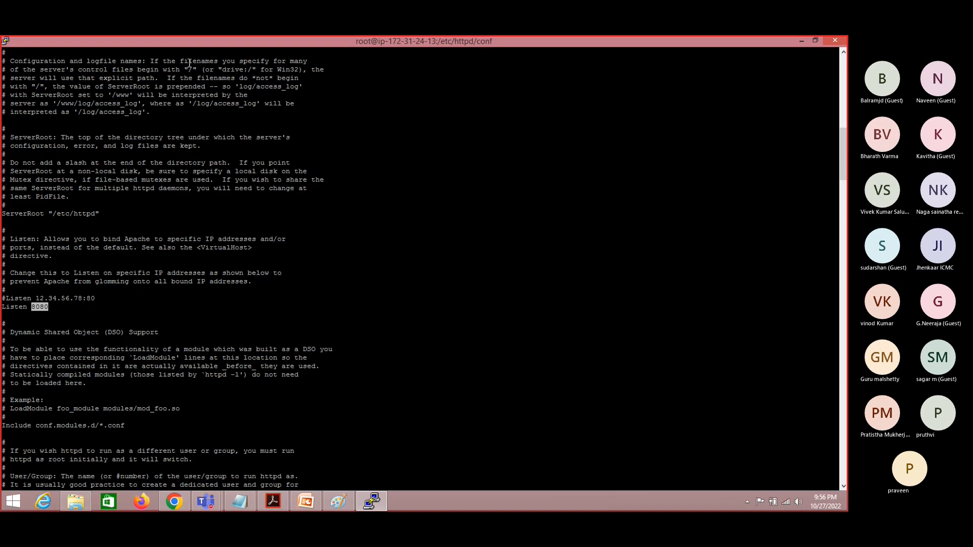
type("clear")
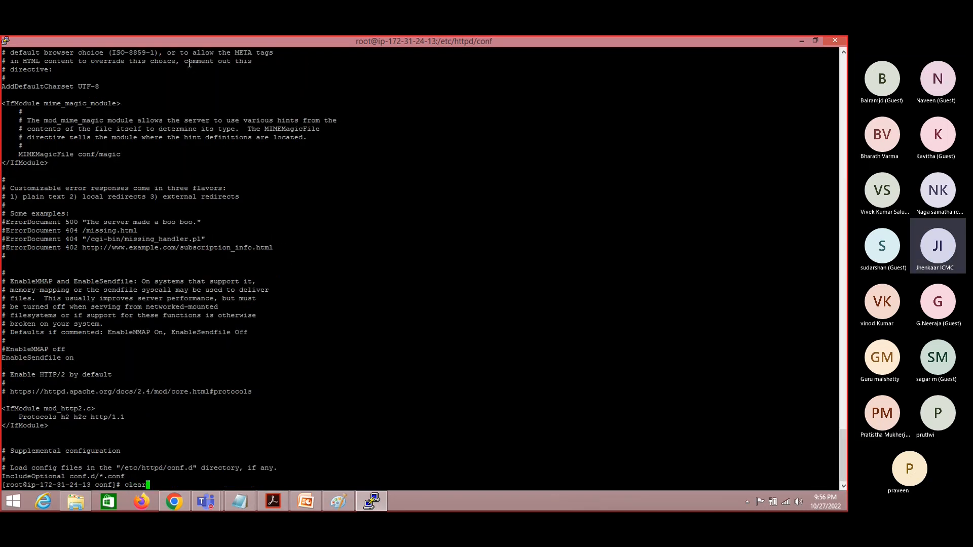
key("Return")
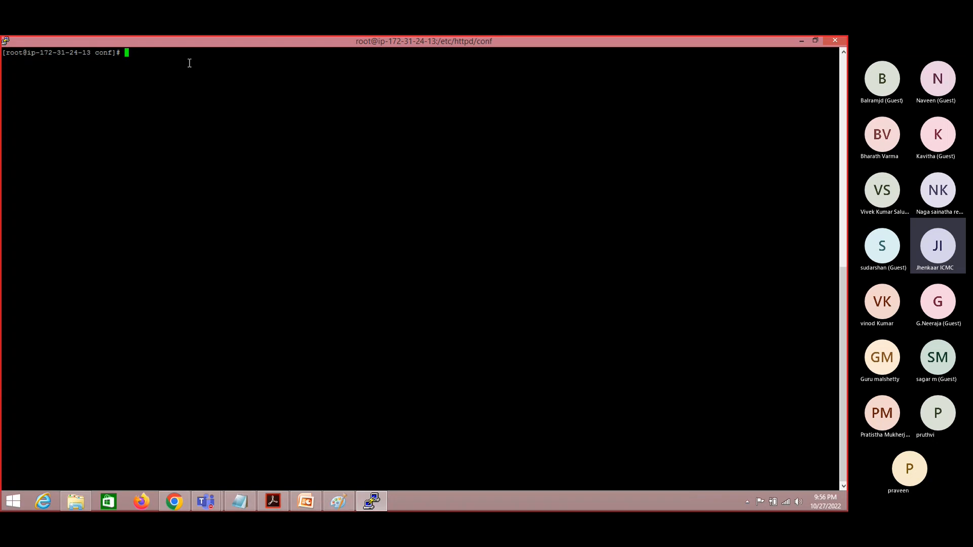
type("service httpd restart")
key("Return")
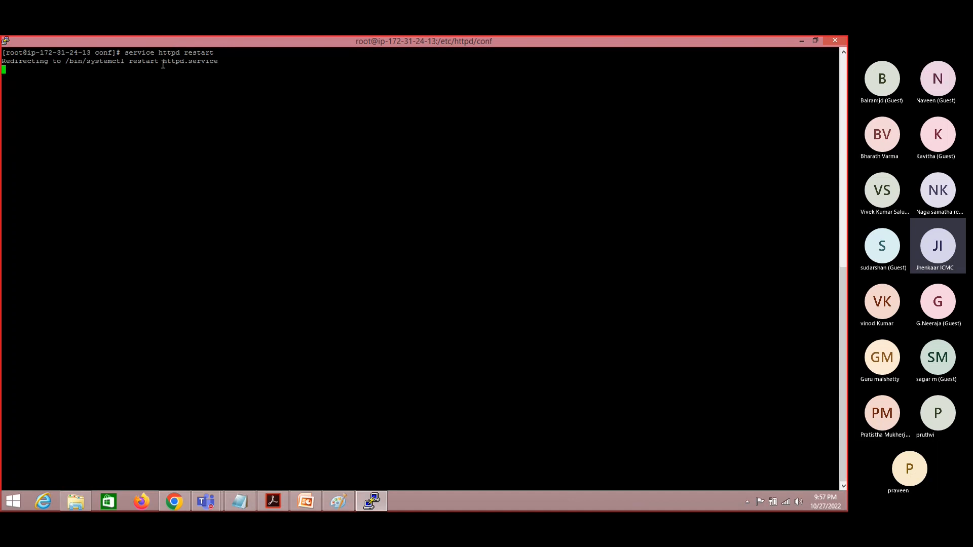
left_click_drag(163, 64, 222, 62)
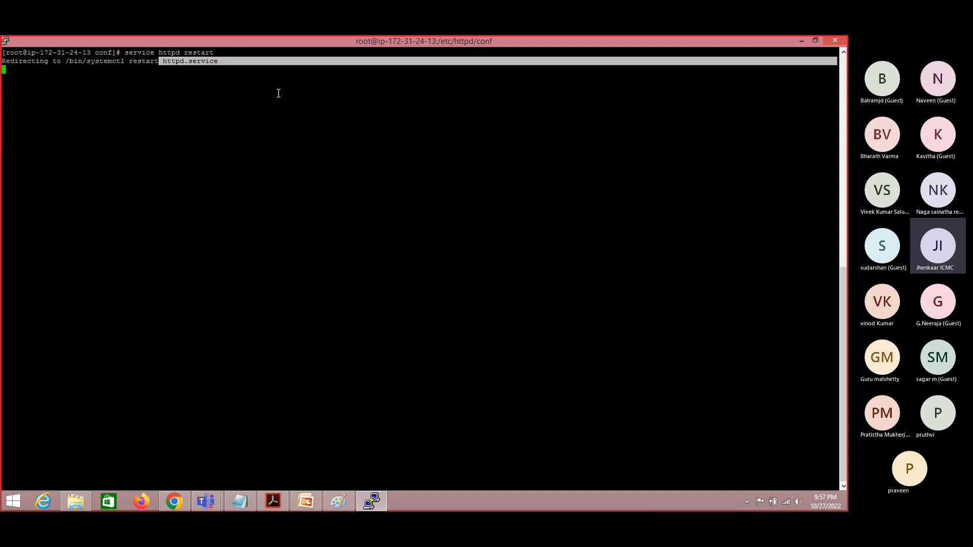
left_click(224, 61)
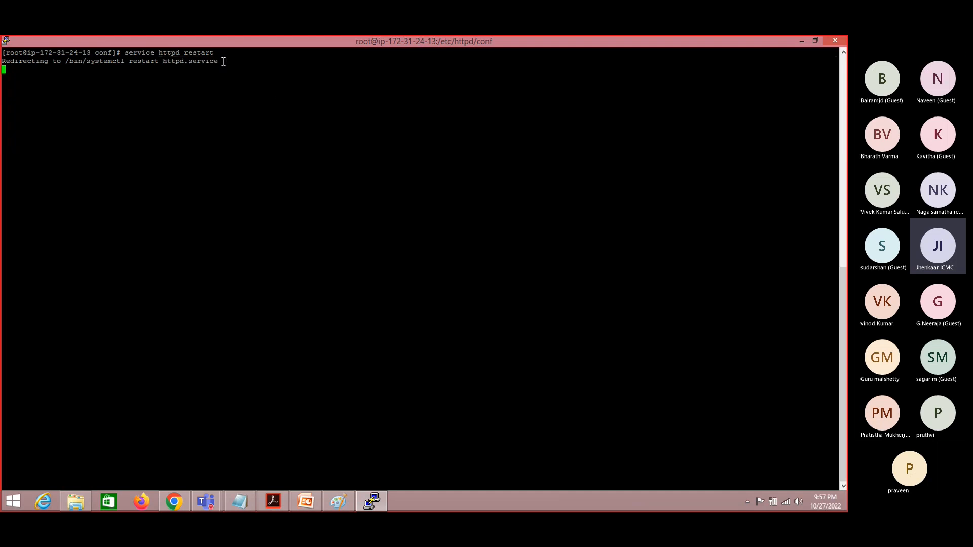
Step: Reload 54.227.11.91 in Chrome, check the restart command in PuTTY, and return to the browser
key("alt+Tab")
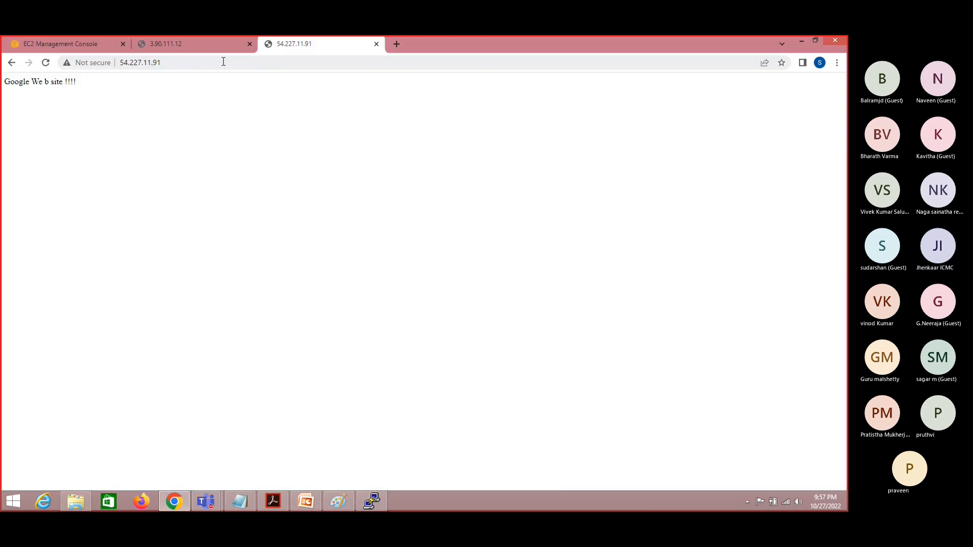
left_click(223, 62)
key("Return")
left_click(219, 65)
left_click(46, 62)
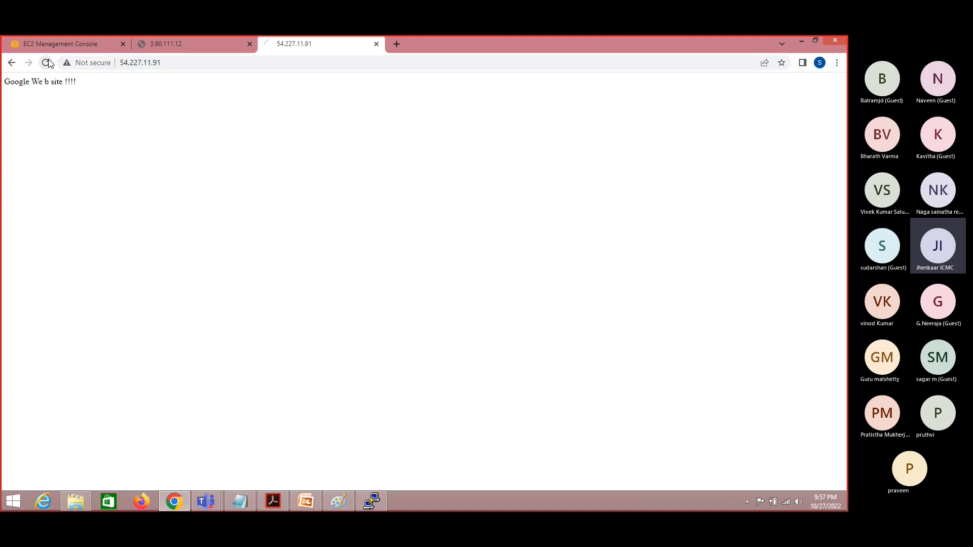
key("alt+Tab")
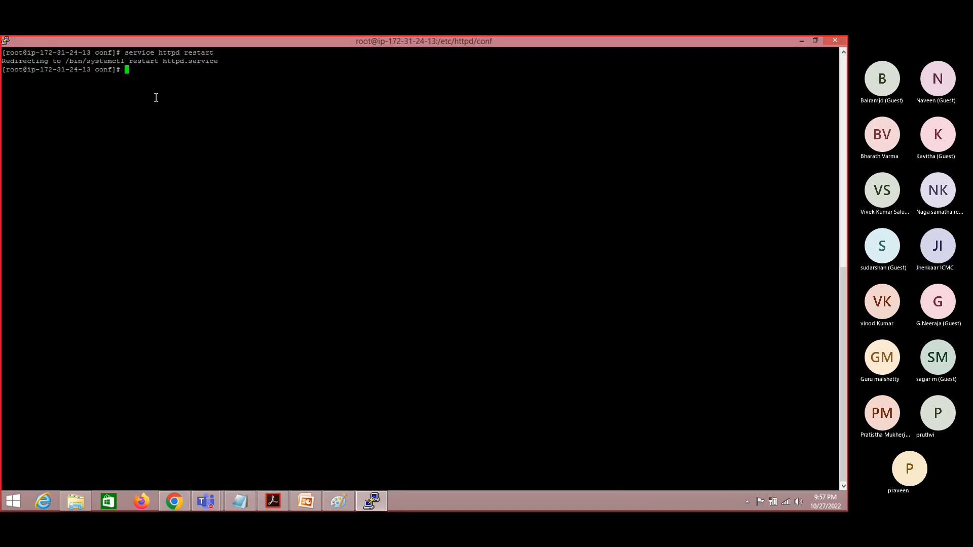
key("alt+Tab")
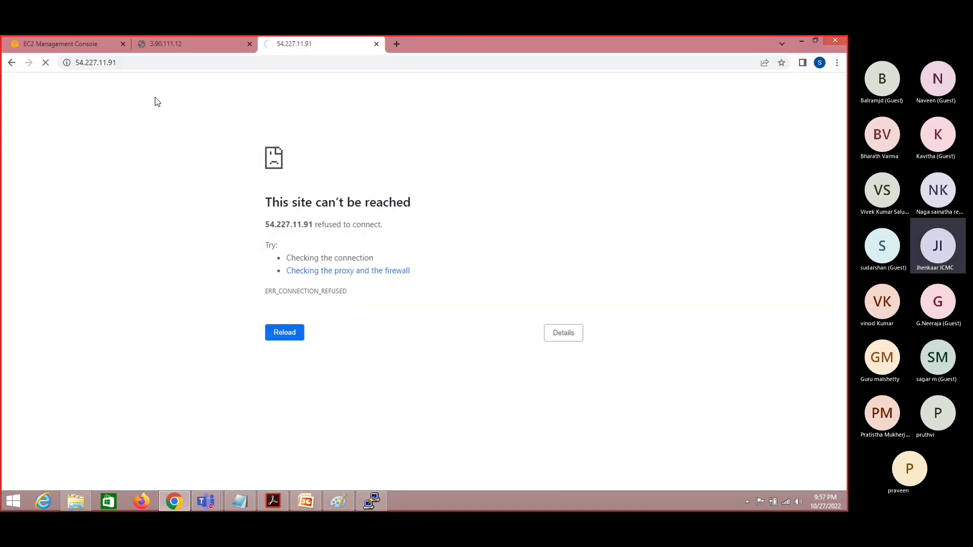
Step: Request webserver 2's page explicitly on port 80 at 54.227.11.91:80
left_click(163, 62)
left_click(163, 63)
left_click(163, 63)
type(":")
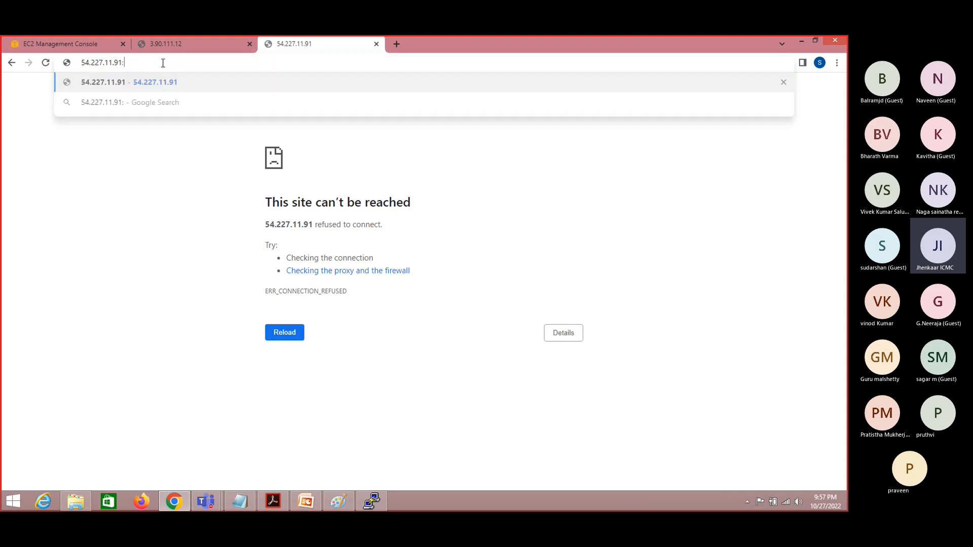
type("80")
key("Return")
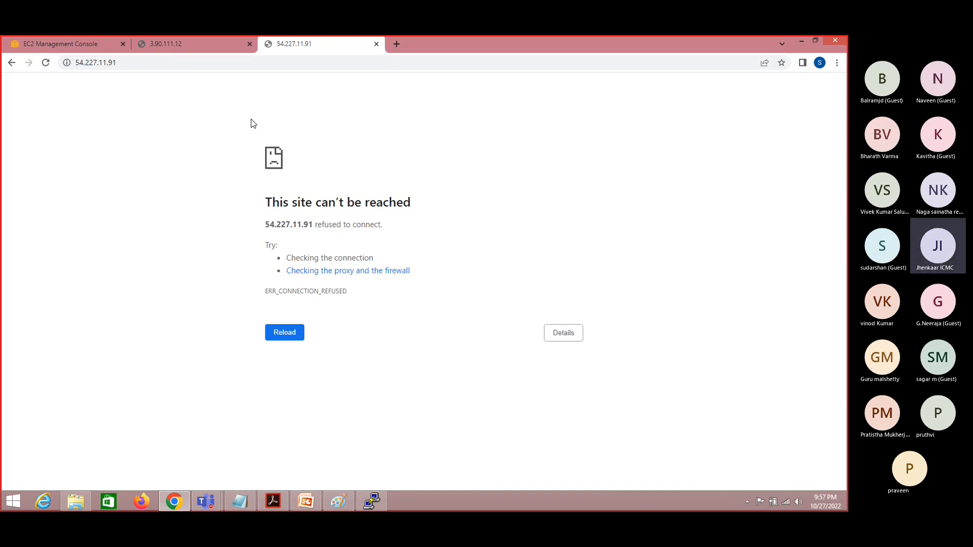
Step: Request webserver 2's page on port 8080 at 54.227.11.91:8080
key("alt+Tab")
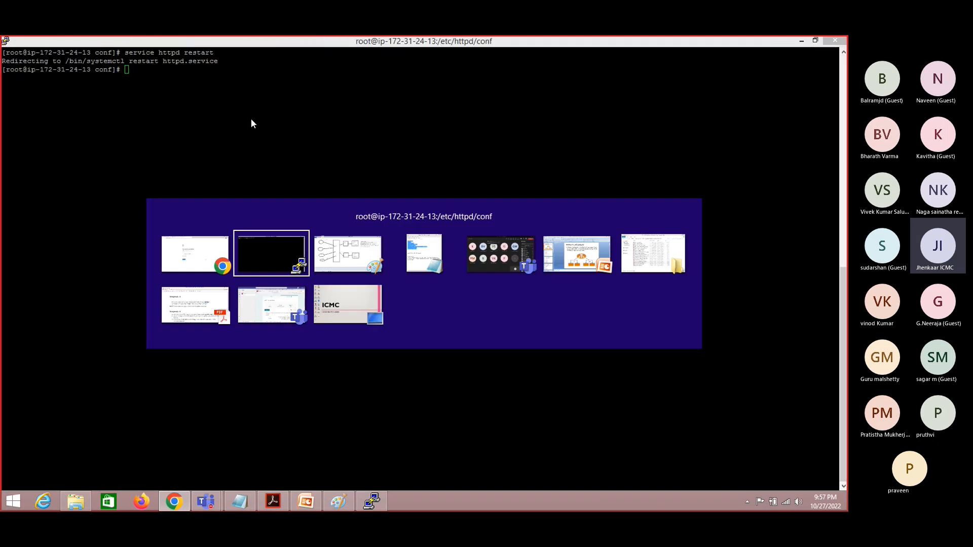
key("alt+shift+Tab")
left_click(217, 63)
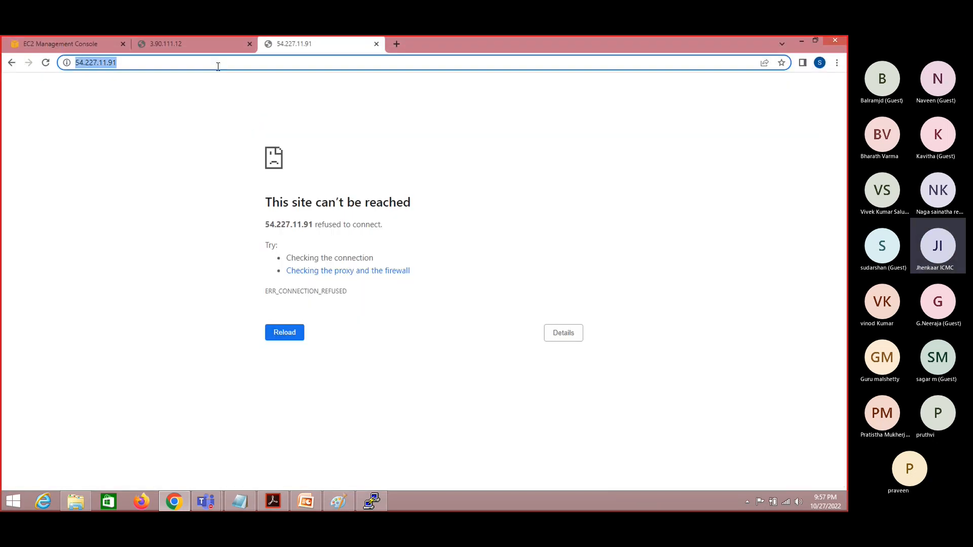
left_click(218, 66)
type(":")
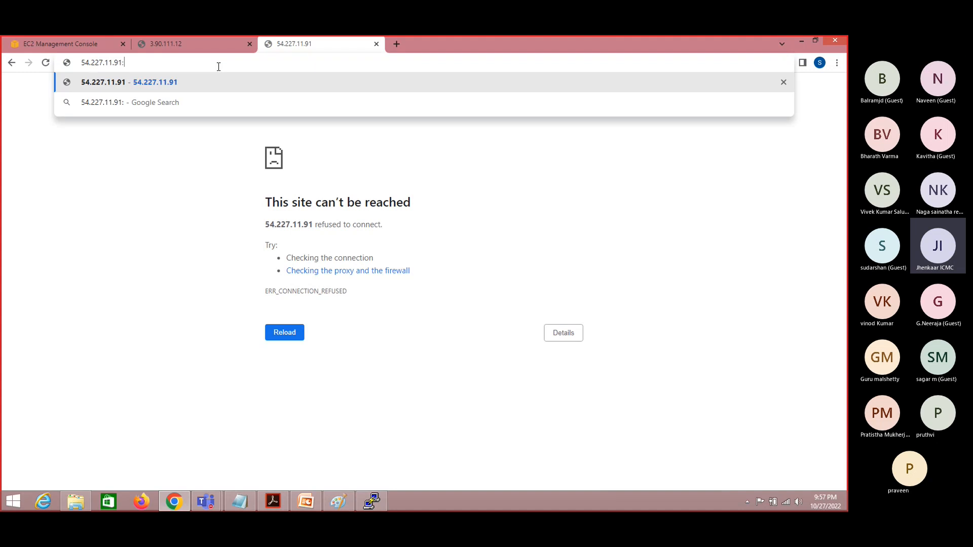
type("8080")
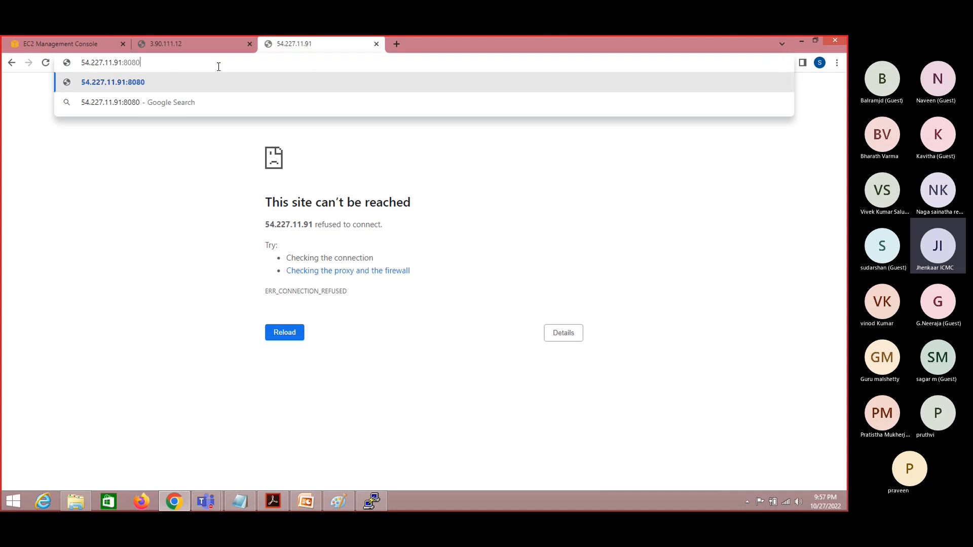
key("Return")
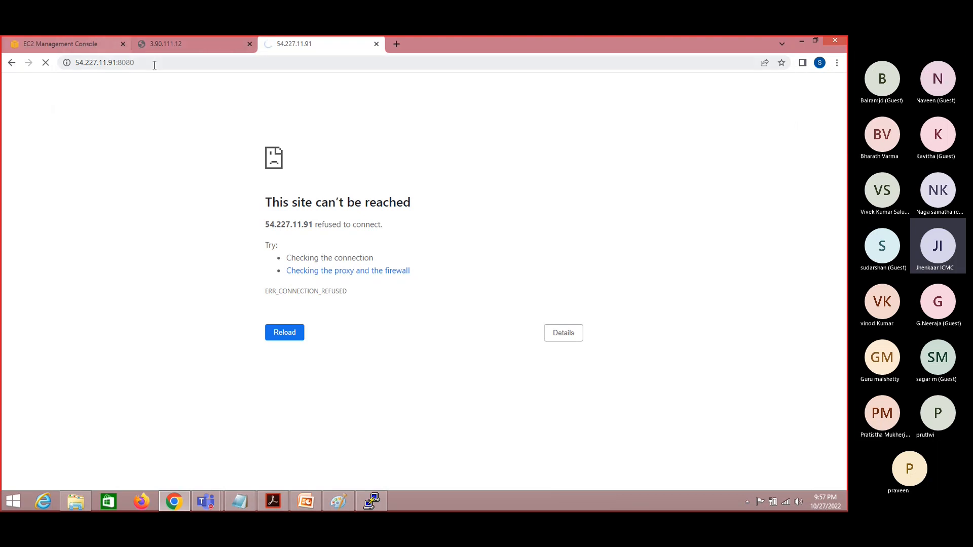
left_click(132, 65)
double_click(132, 65)
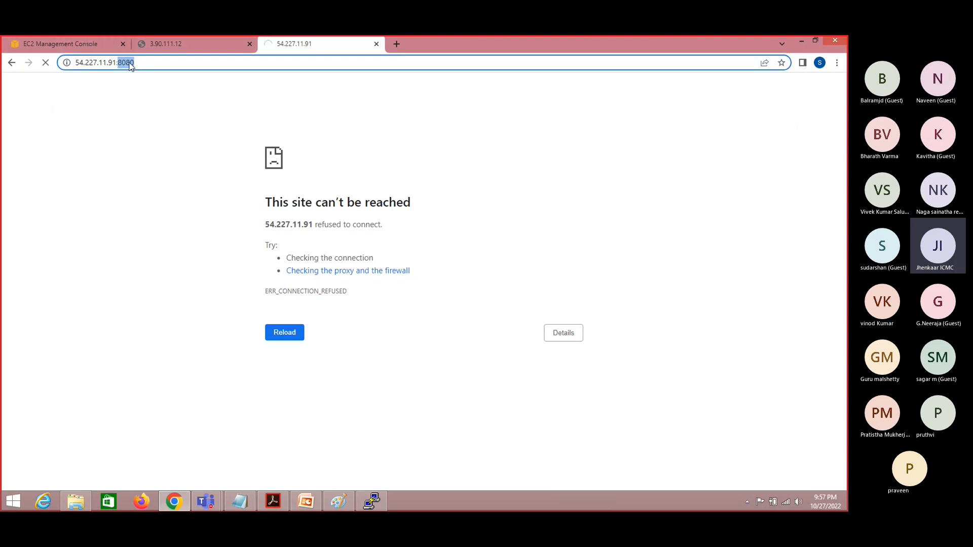
Step: In the EC2 console, open the inbound rules of webserver 2's security group launch-wizard-24 for editing
left_click(68, 45)
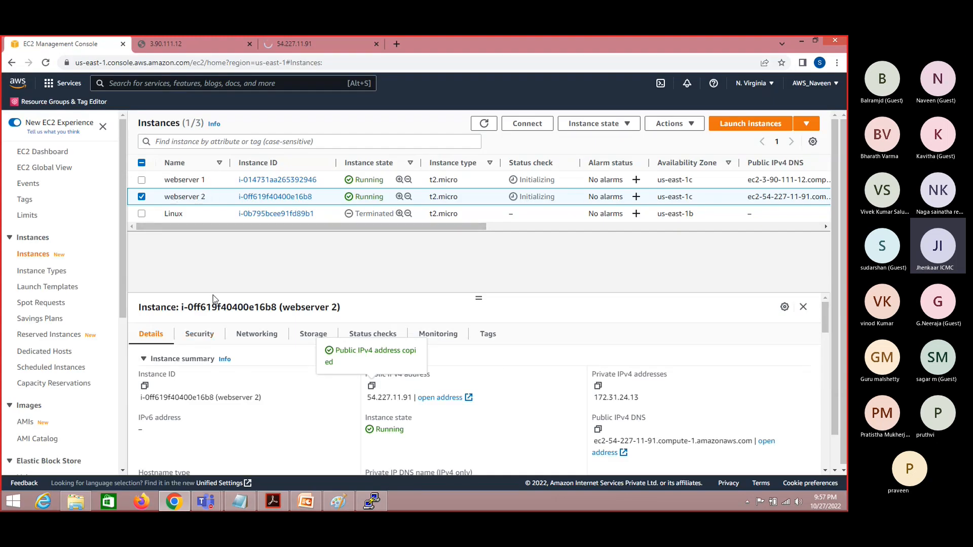
left_click(200, 336)
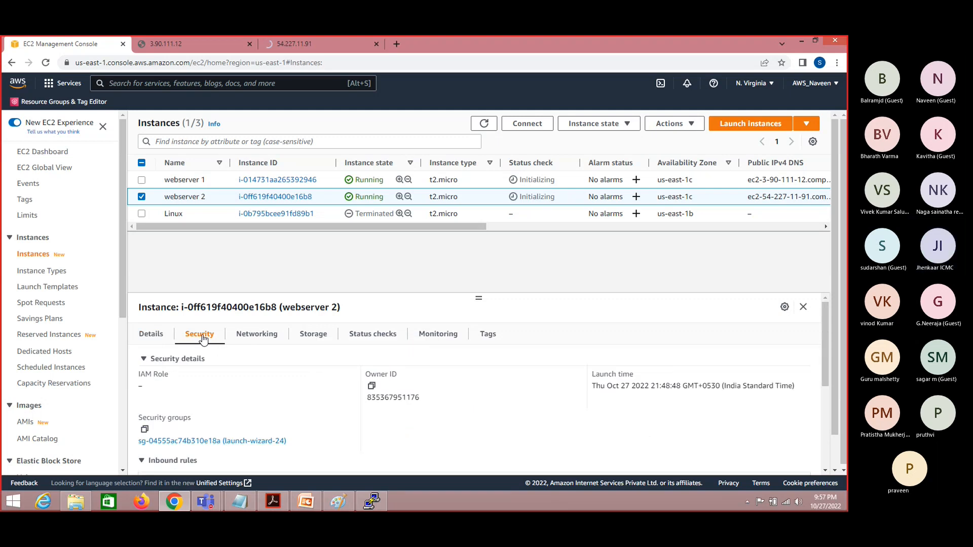
left_click(216, 442)
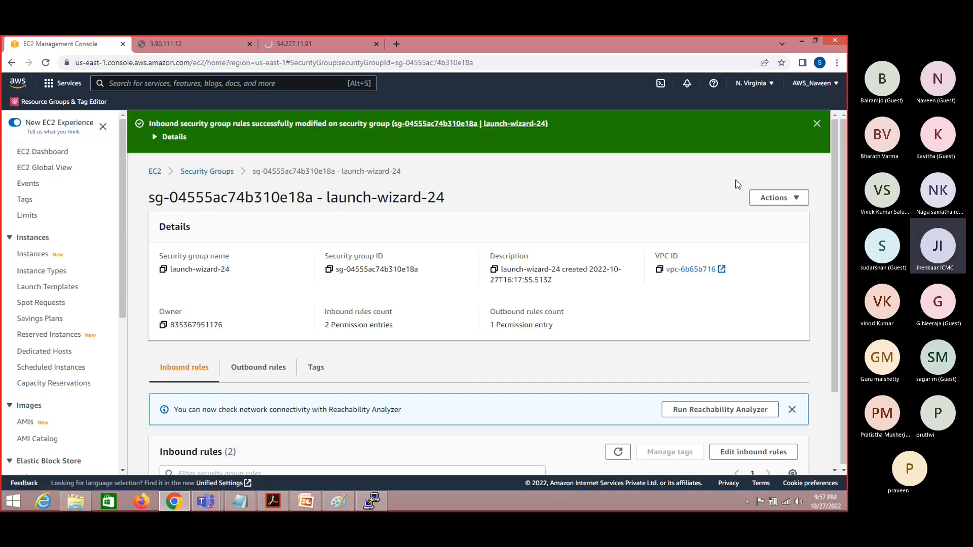
scroll(837, 288, "down", 3)
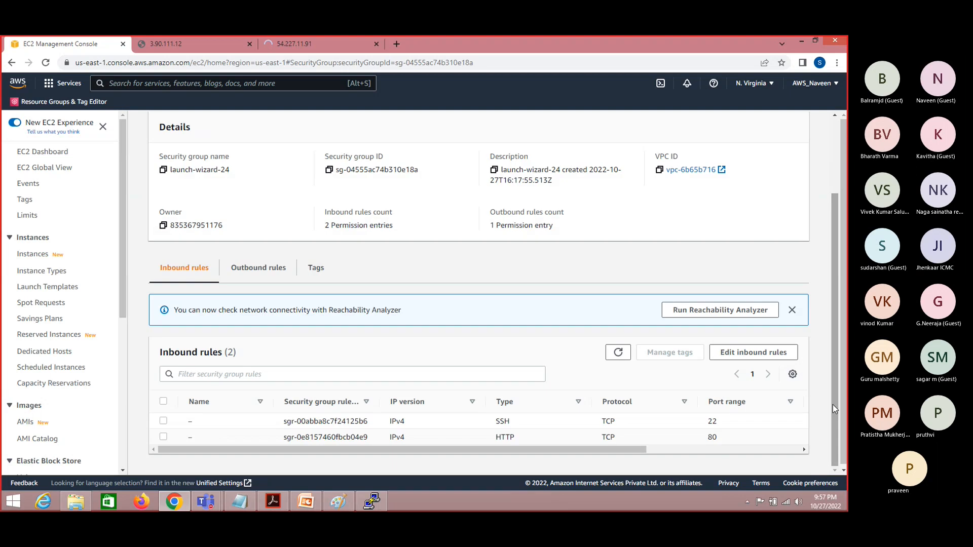
left_click(753, 353)
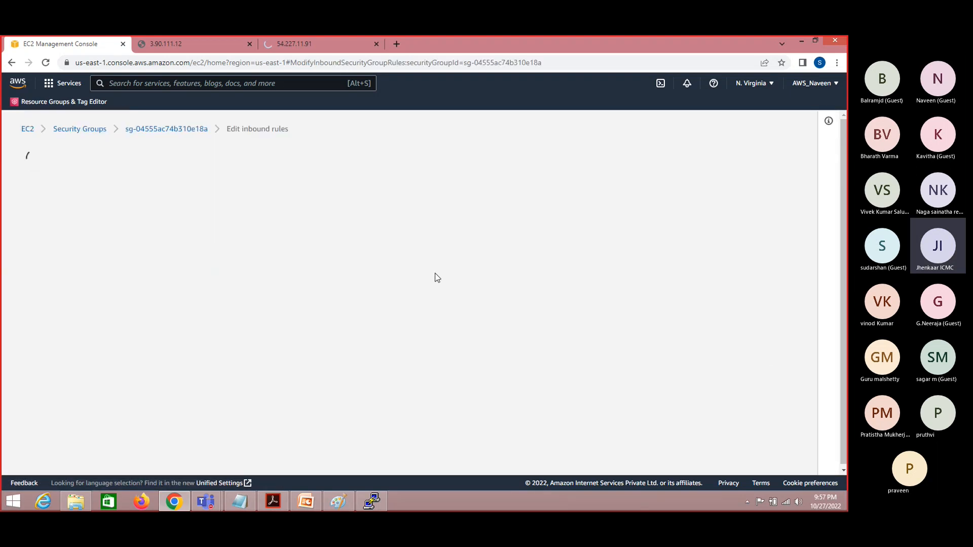
Step: Add an inbound Custom TCP rule for port 8080 from source 0.0.0.0/0 to the security group and save the rules
left_click(57, 360)
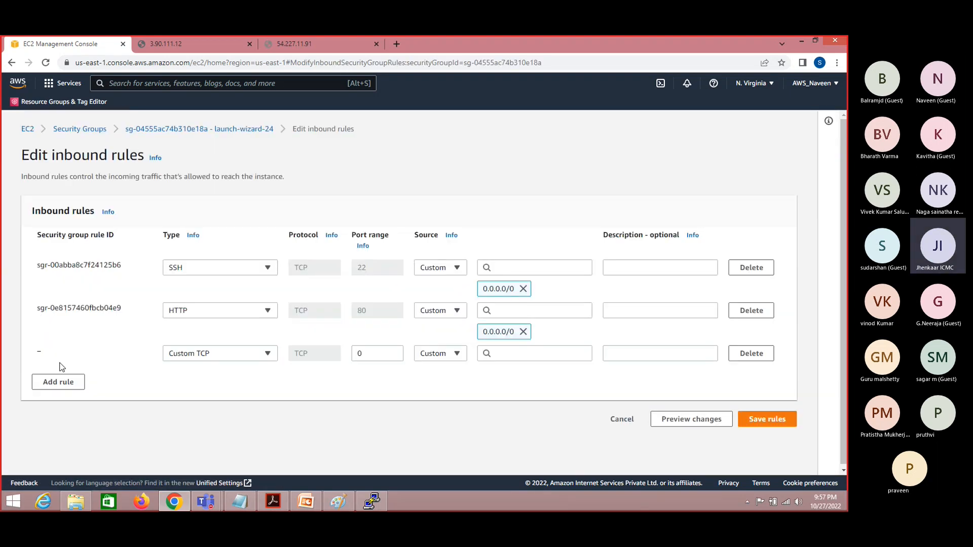
left_click(210, 354)
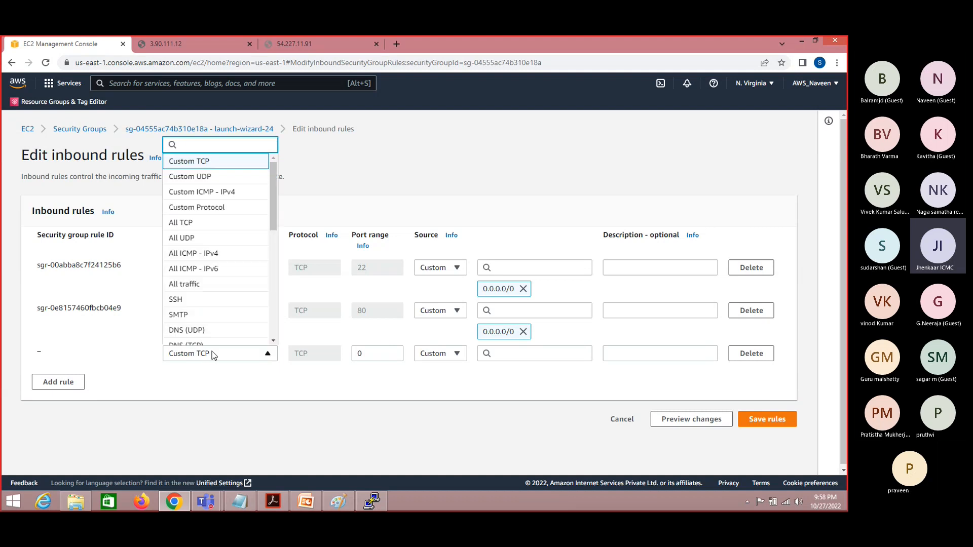
left_click(211, 353)
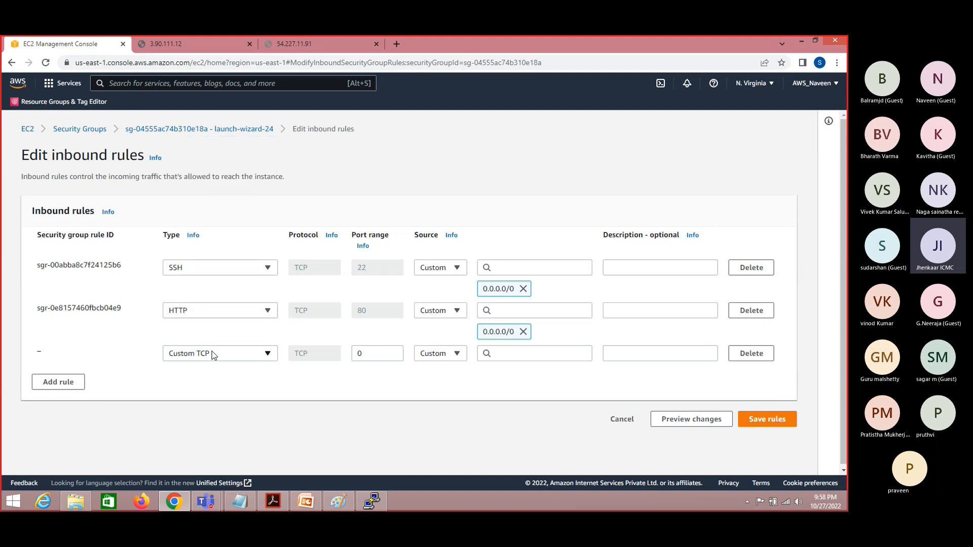
left_click(212, 353)
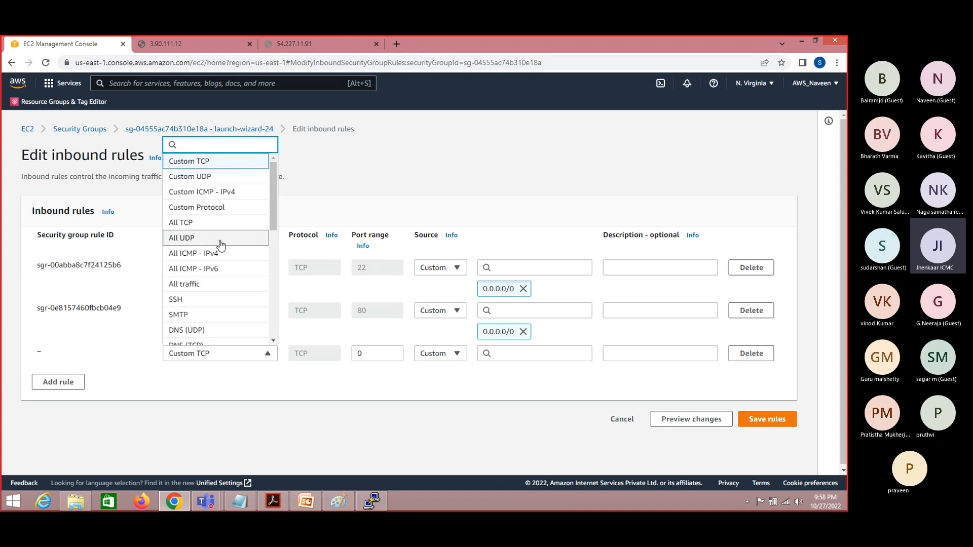
mouse_move(273, 223)
left_mouse_down()
mouse_move(278, 290)
mouse_move(290, 218)
left_mouse_up()
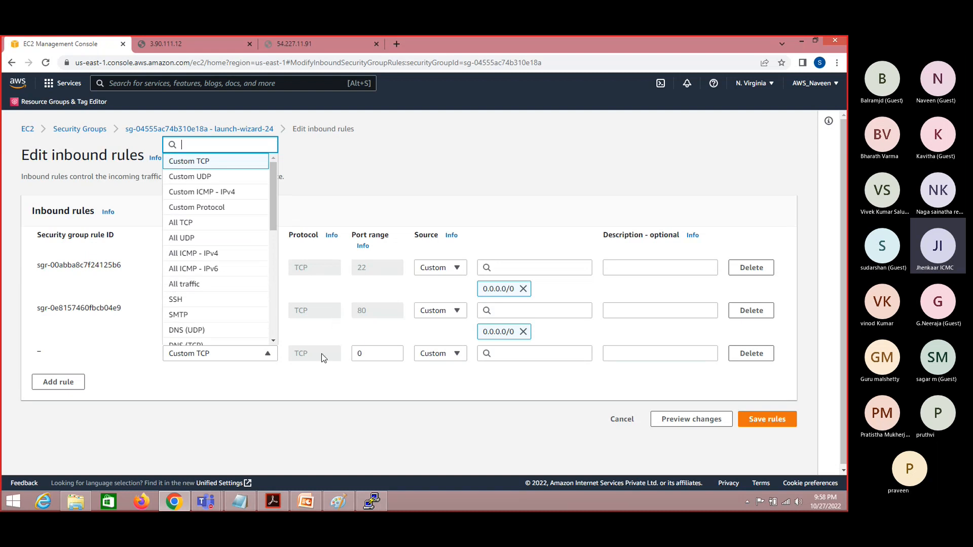
left_click(391, 357)
key("BackSpace")
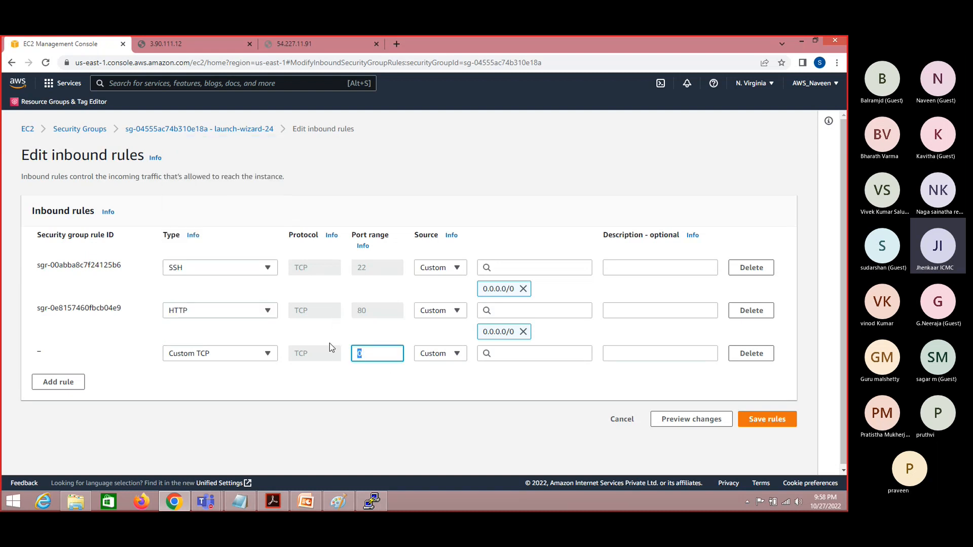
type("8080")
left_click(499, 354)
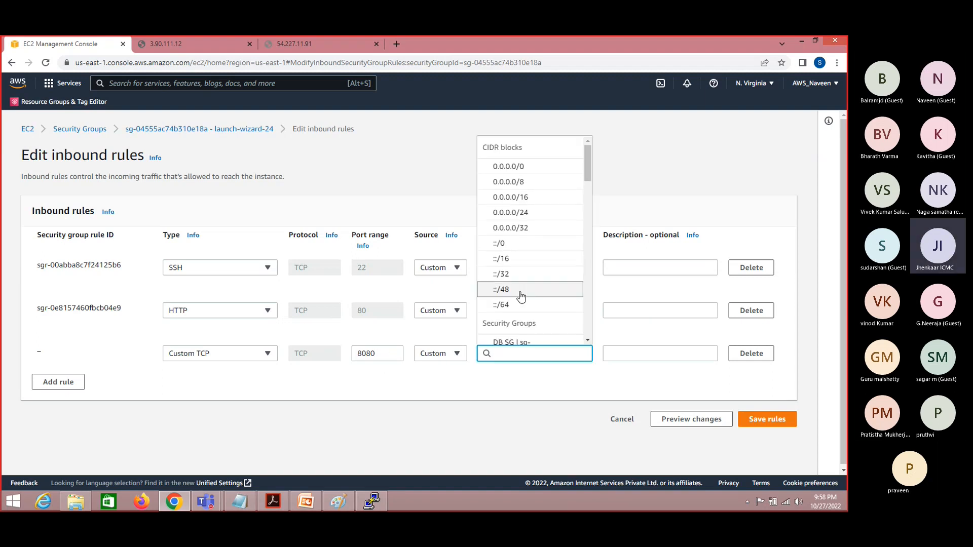
left_click(538, 165)
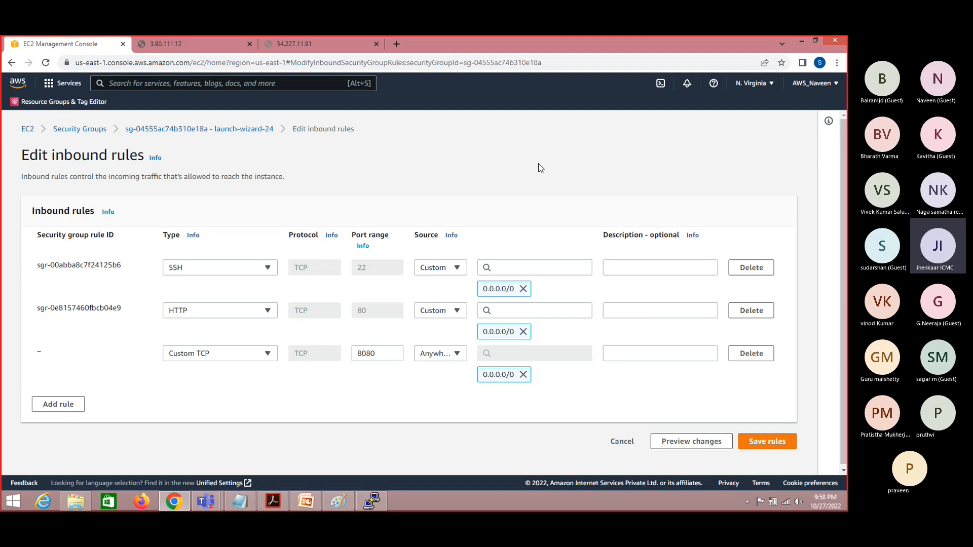
left_click(757, 444)
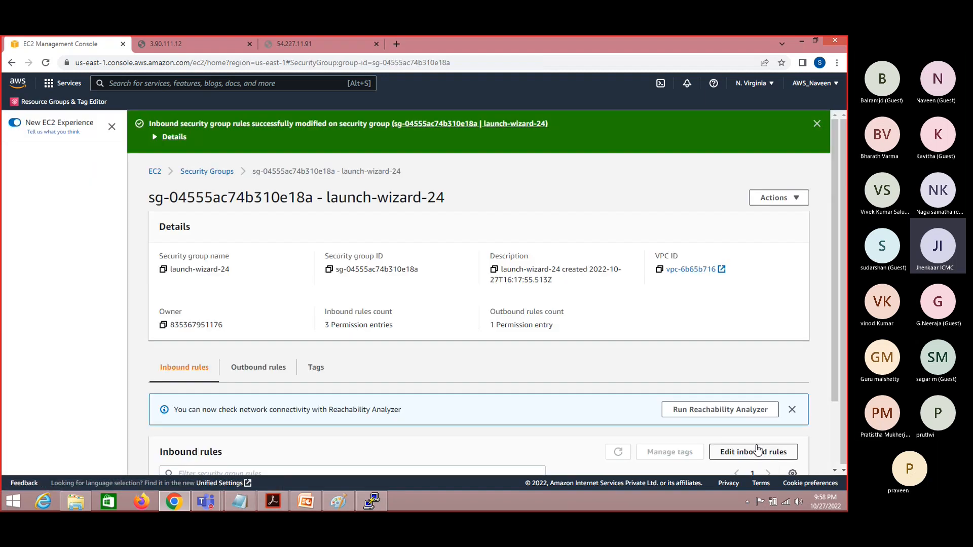
Step: Request webserver 2's page again at 54.227.11.91:8080
left_click(308, 38)
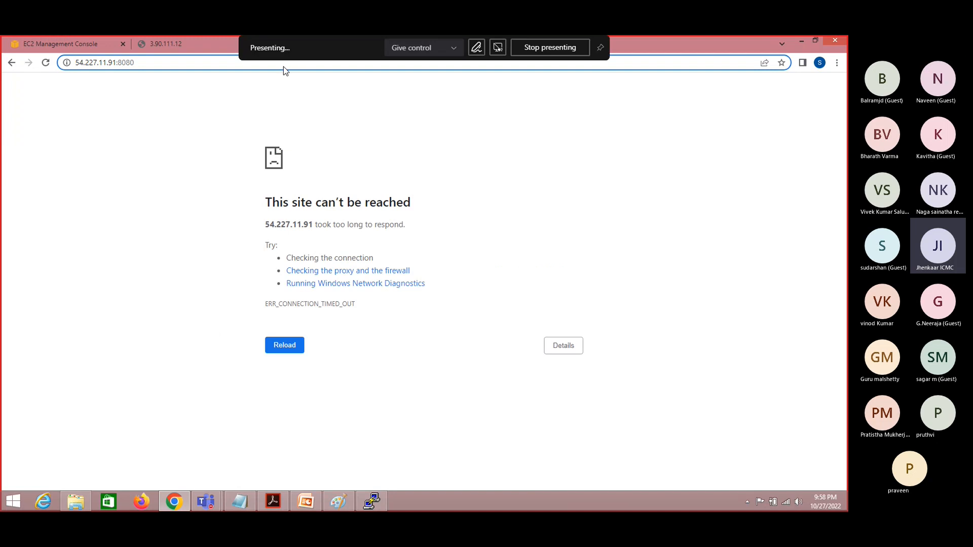
left_click(264, 66)
key("Return")
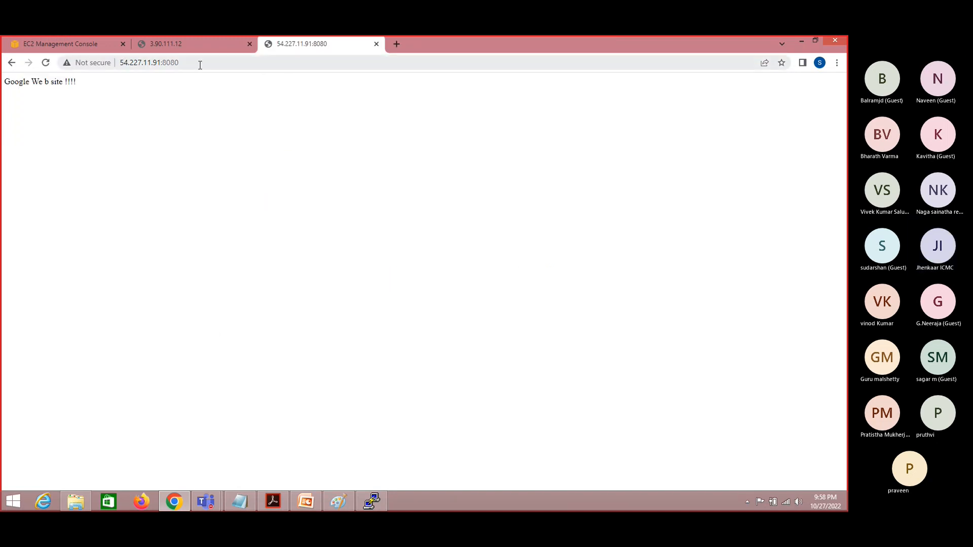
Step: Compare the two web server pages and request webserver 1's page explicitly on port 80 at 3.90.111.12:80
left_click(190, 41)
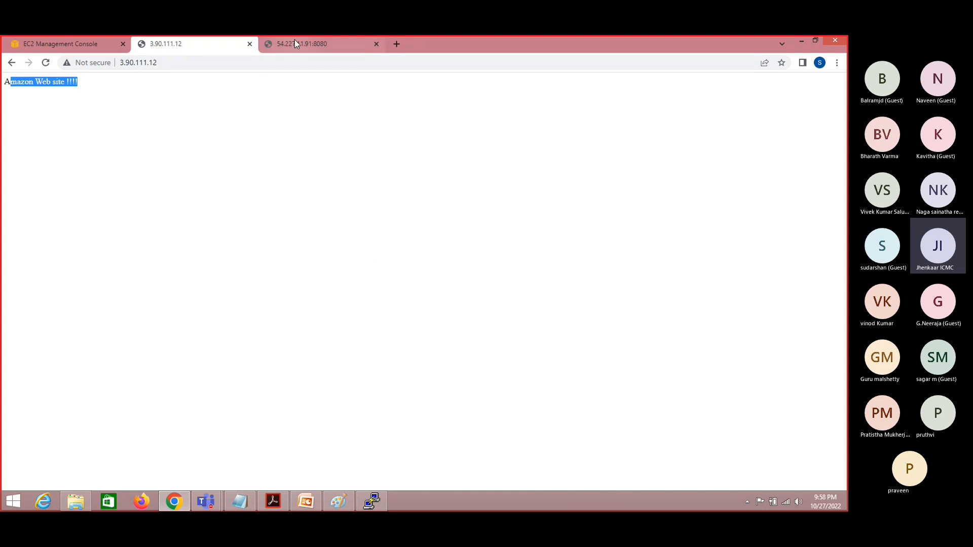
left_click(296, 44)
left_click(203, 39)
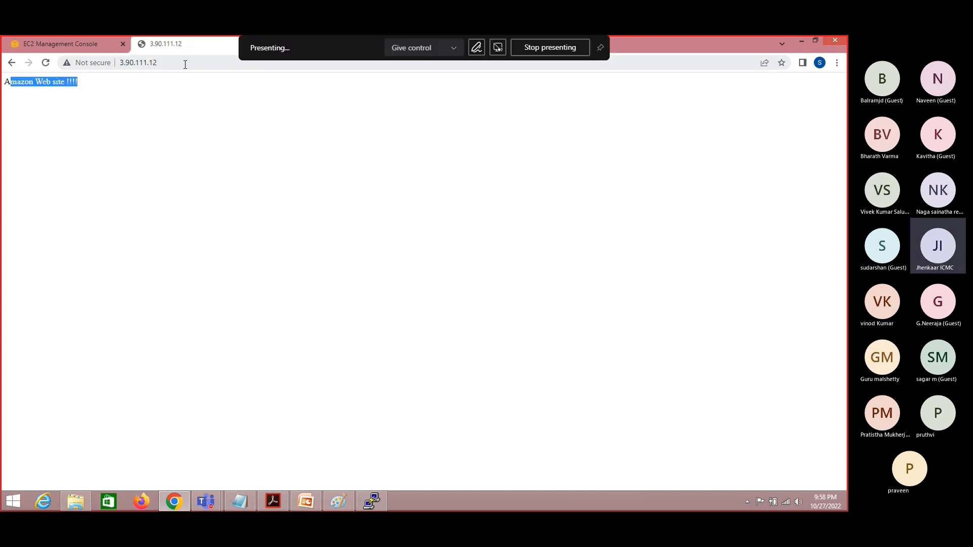
left_click(185, 63)
left_click(185, 64)
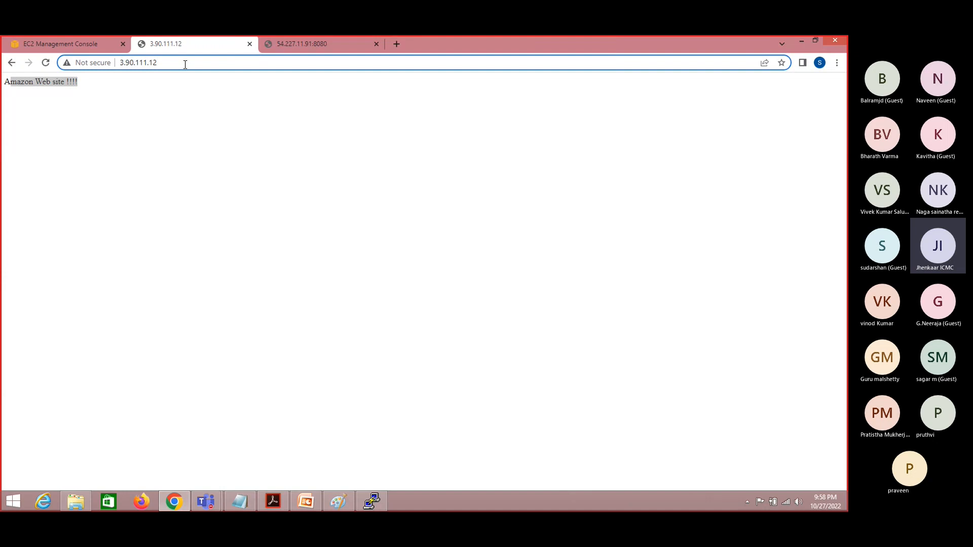
type(":80")
key("Return")
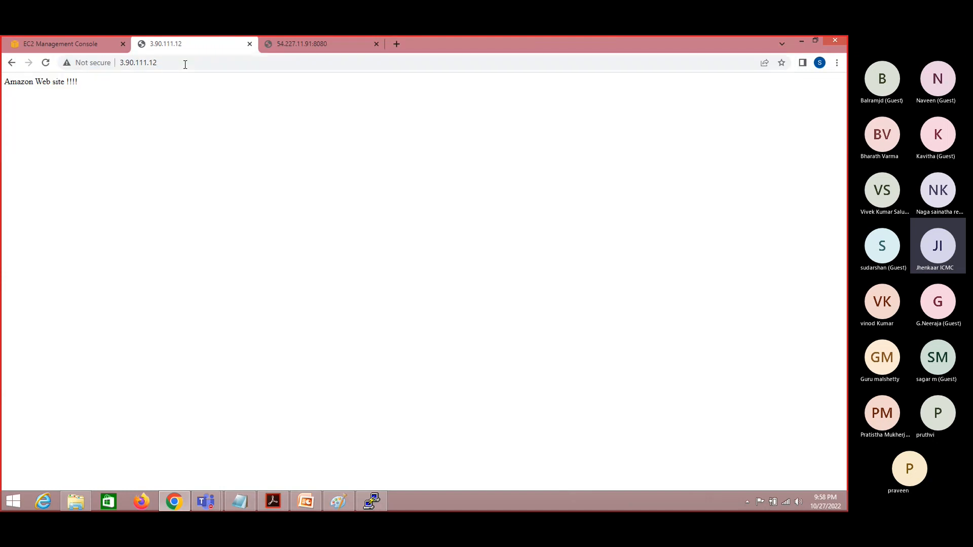
Step: Return to webserver 2's page and highlight port 8080 in its address
left_click(308, 42)
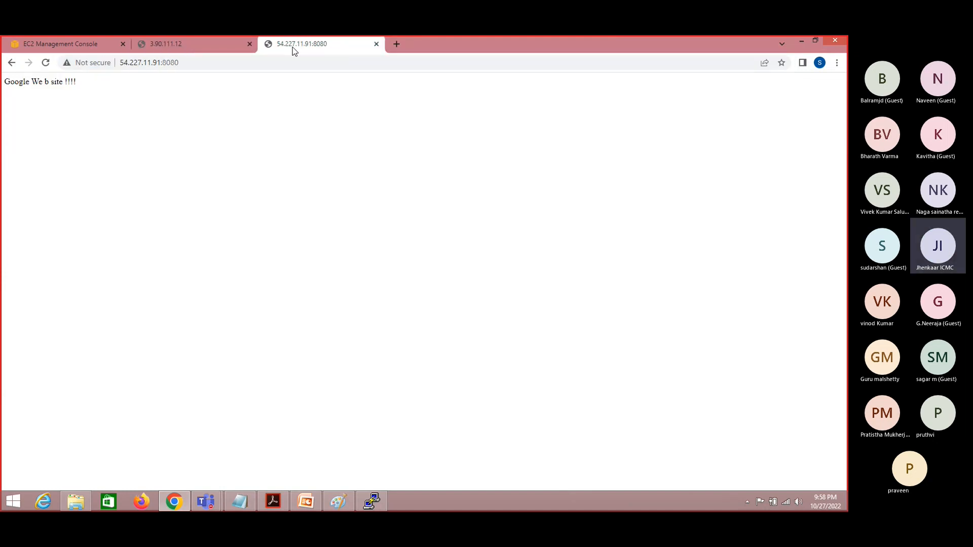
left_click(250, 59)
left_click(249, 59)
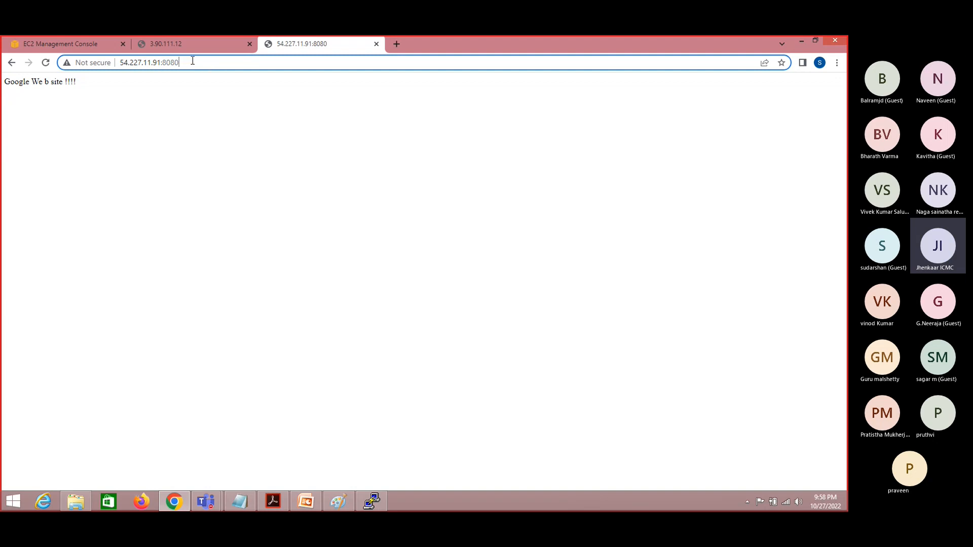
left_click_drag(192, 61, 164, 63)
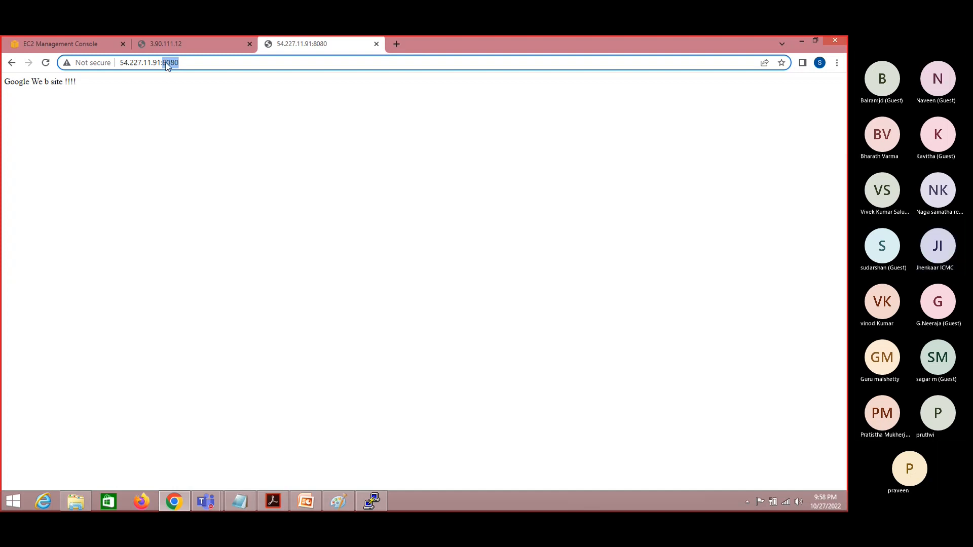
left_click(198, 100)
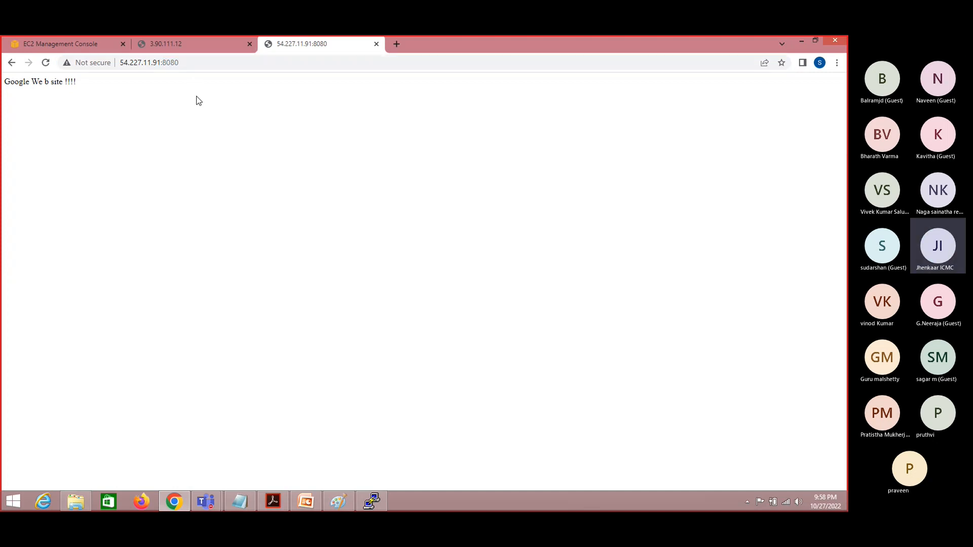
Step: Switch to Paint, review the two web servers and the numbered task list in the diagram, and return to Chrome
left_click(338, 501)
mouse_move(464, 84)
left_mouse_down()
mouse_move(522, 134)
mouse_move(575, 223)
mouse_move(608, 324)
left_mouse_up()
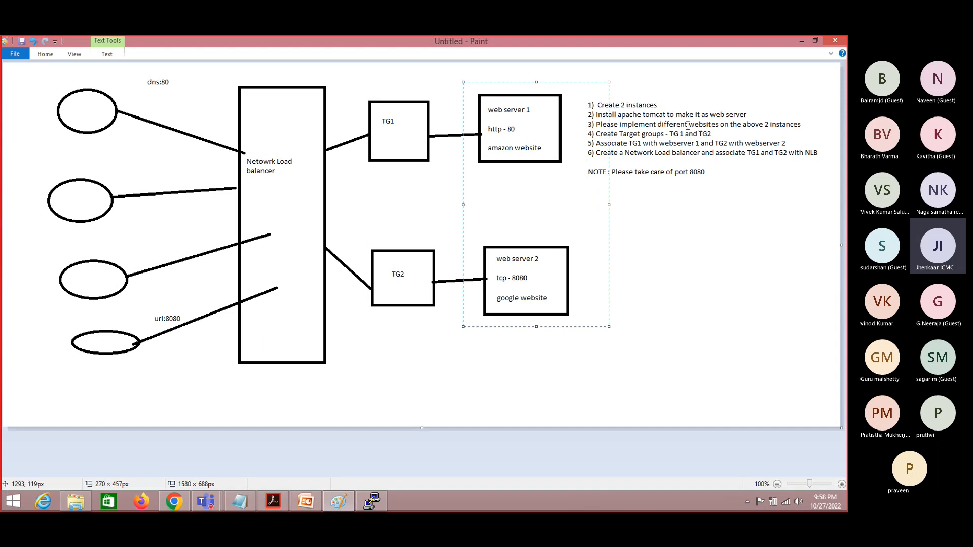
left_click_drag(666, 122, 704, 123)
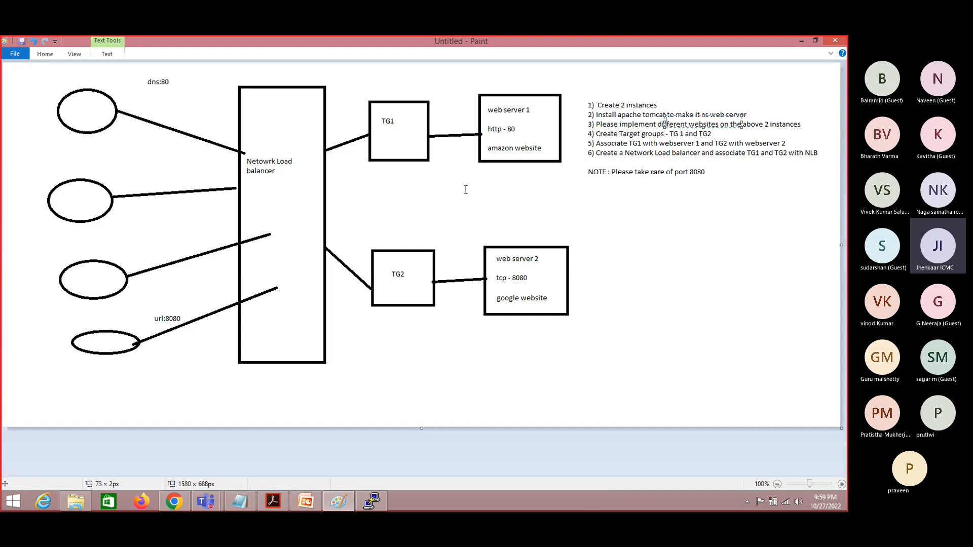
key("alt+Tab")
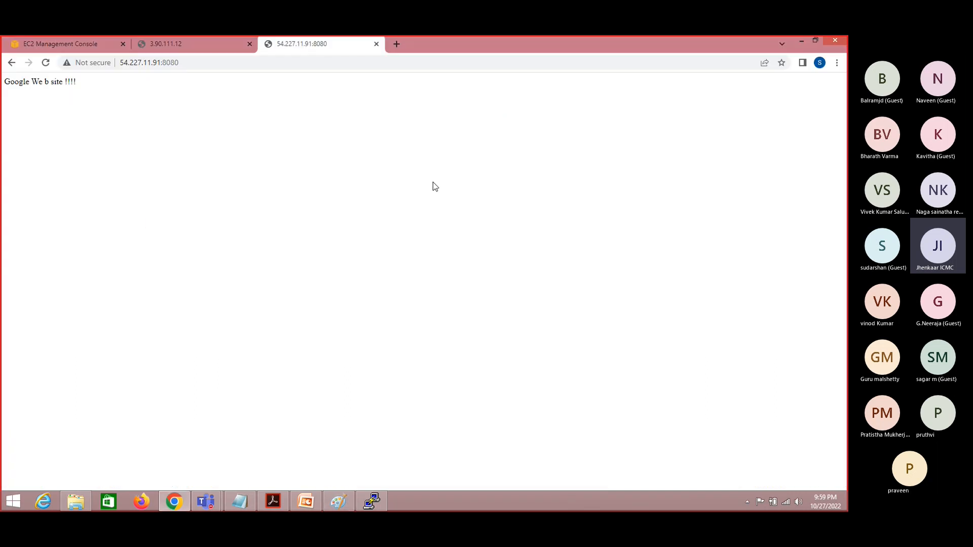
Step: Open the Target Groups page of the EC2 console and start creating a new target group
left_click(62, 37)
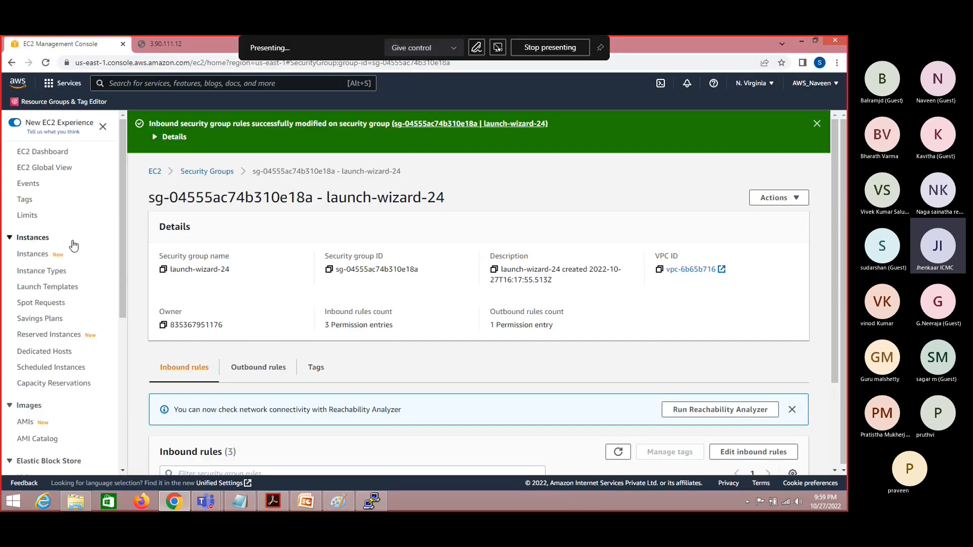
left_click_drag(122, 260, 120, 154)
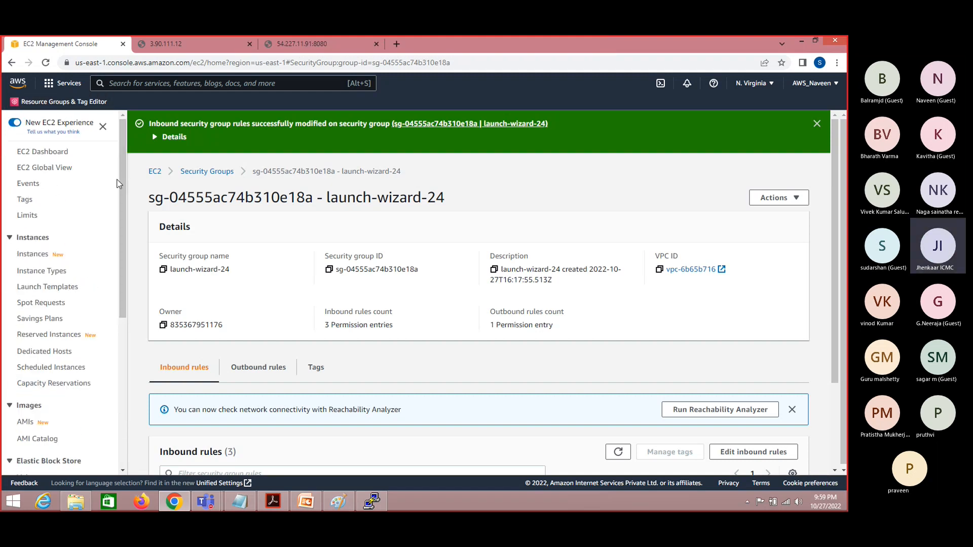
scroll(122, 261, "down", 2)
scroll(122, 261, "down", 3)
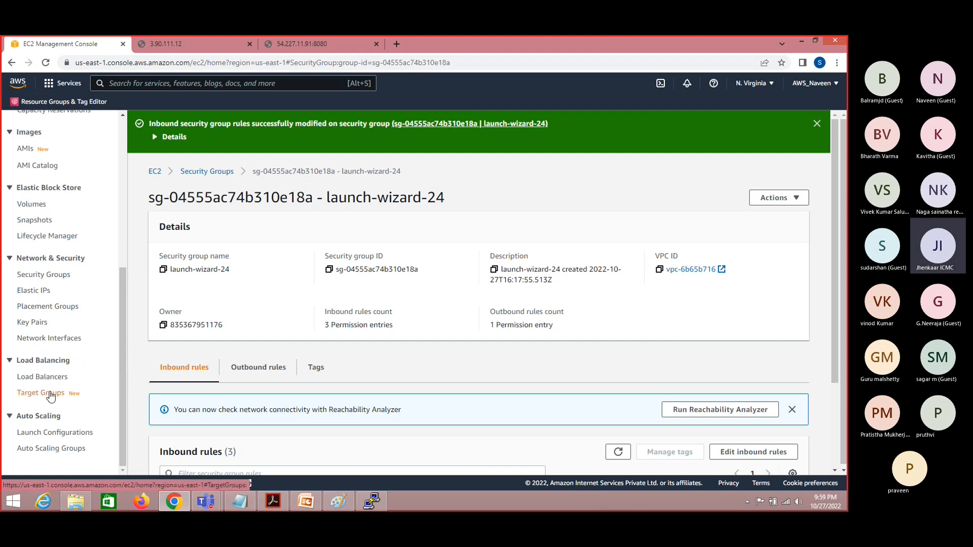
left_click(50, 395)
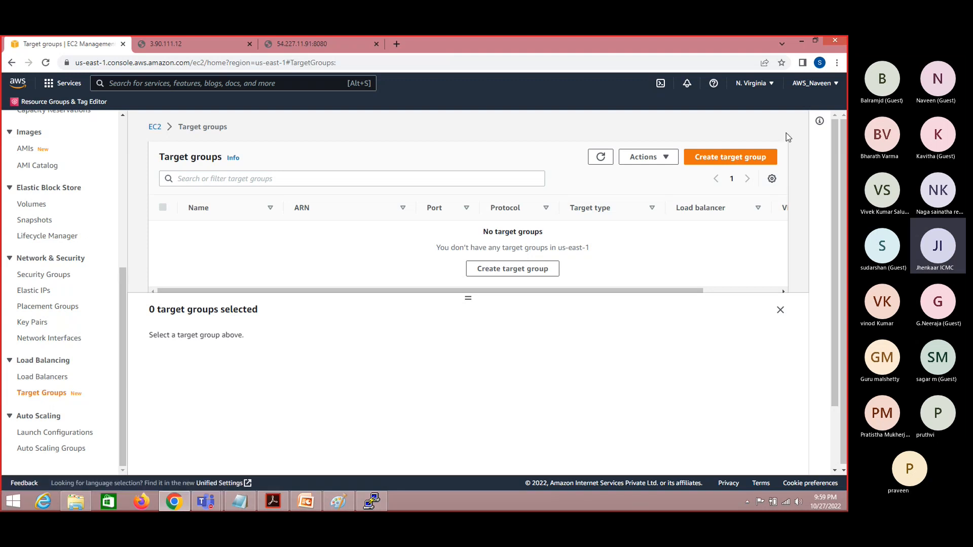
left_click(739, 159)
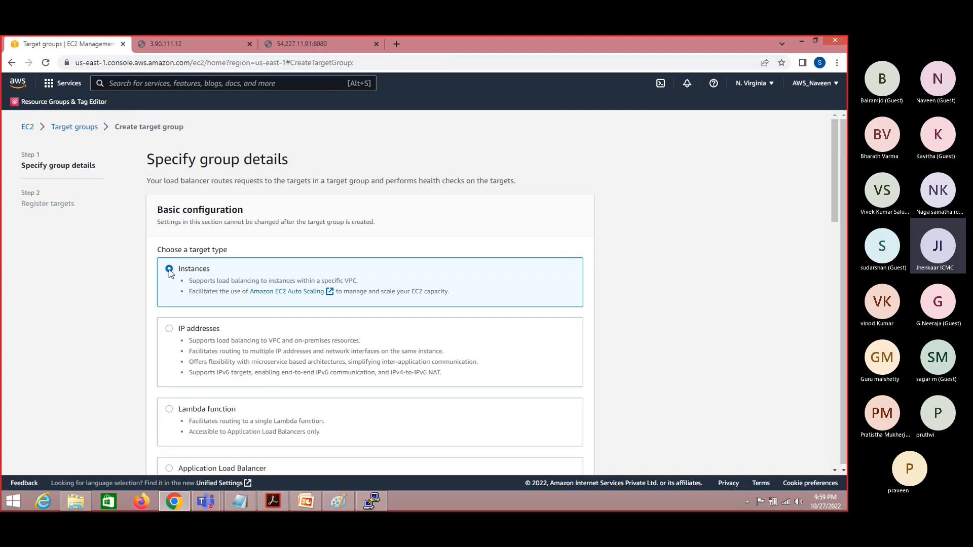
Step: Name the new target group Amazon-TG and set its protocol to TCP
left_click_drag(835, 169, 833, 287)
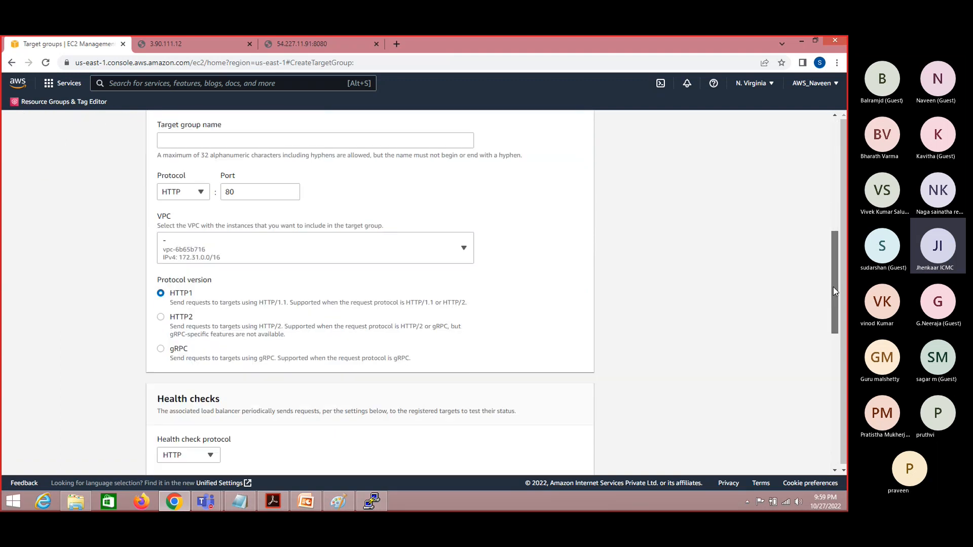
left_click(334, 146)
type("TG")
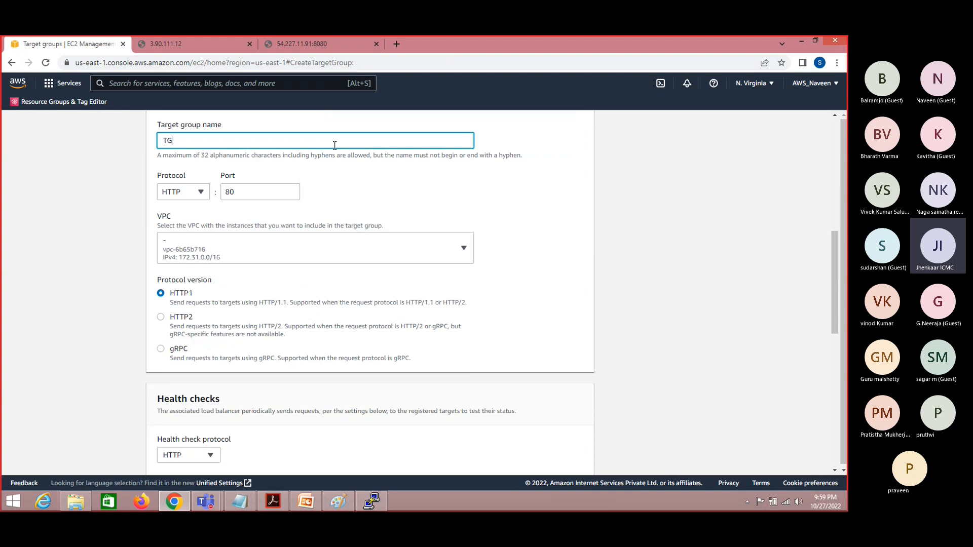
type("1")
left_click_drag(187, 141, 118, 134)
type("Amazon")
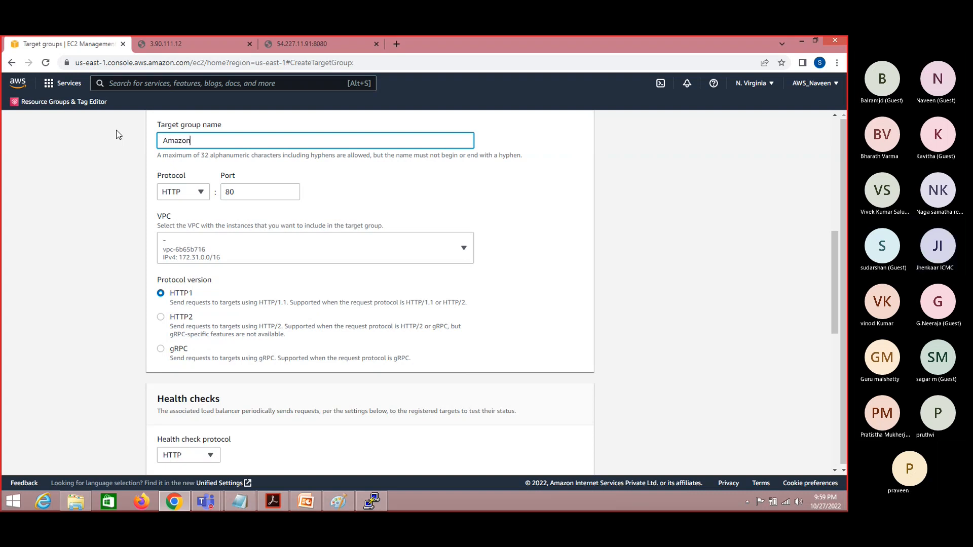
type("TG")
key("Left")
key("Left")
type("-")
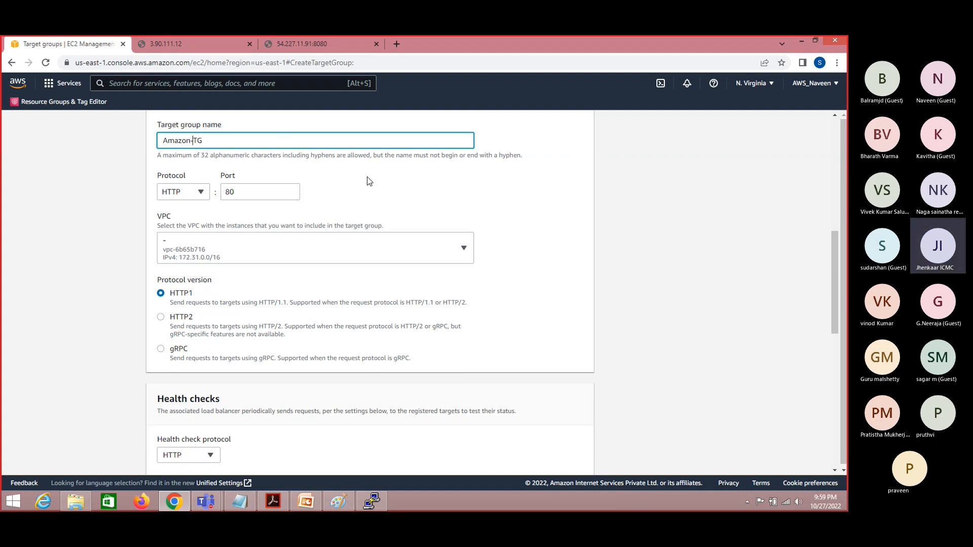
left_click(200, 192)
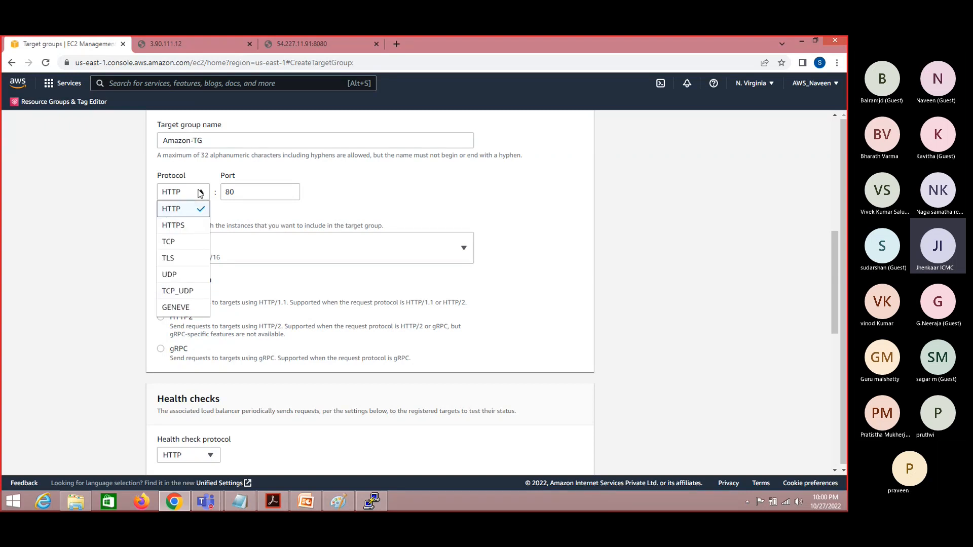
left_click(184, 246)
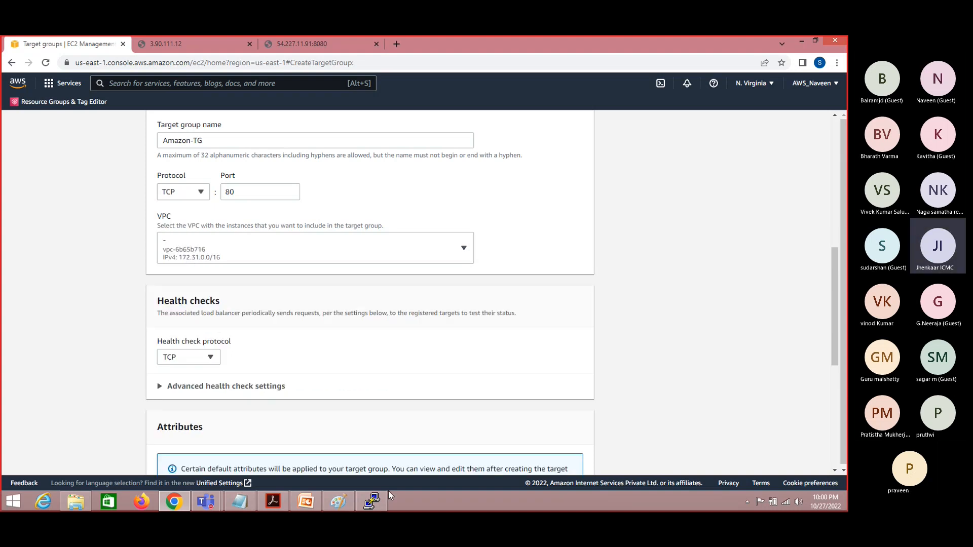
Step: Switch to Paint, label the line between TG1 and web server 1 "TCP - 80", and return to Chrome
left_click(337, 501)
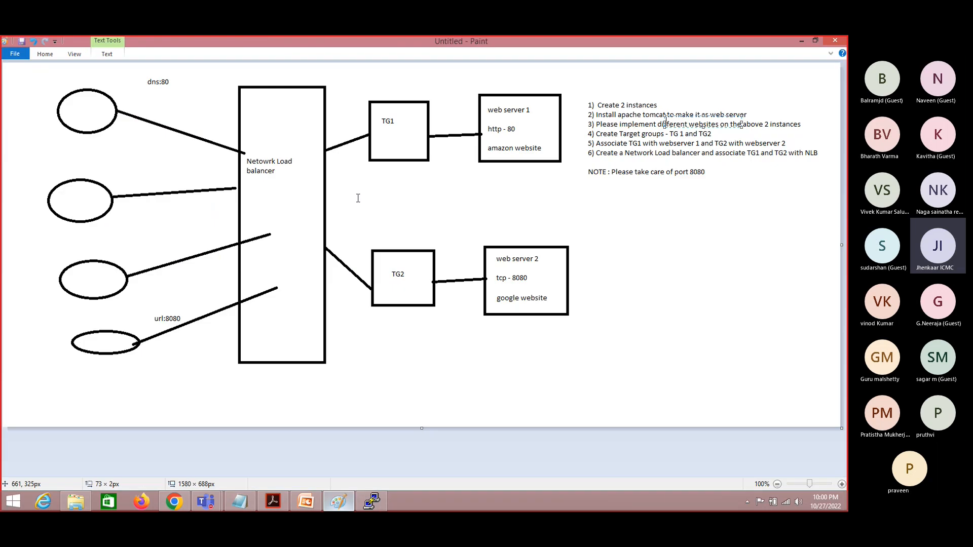
left_click(440, 123)
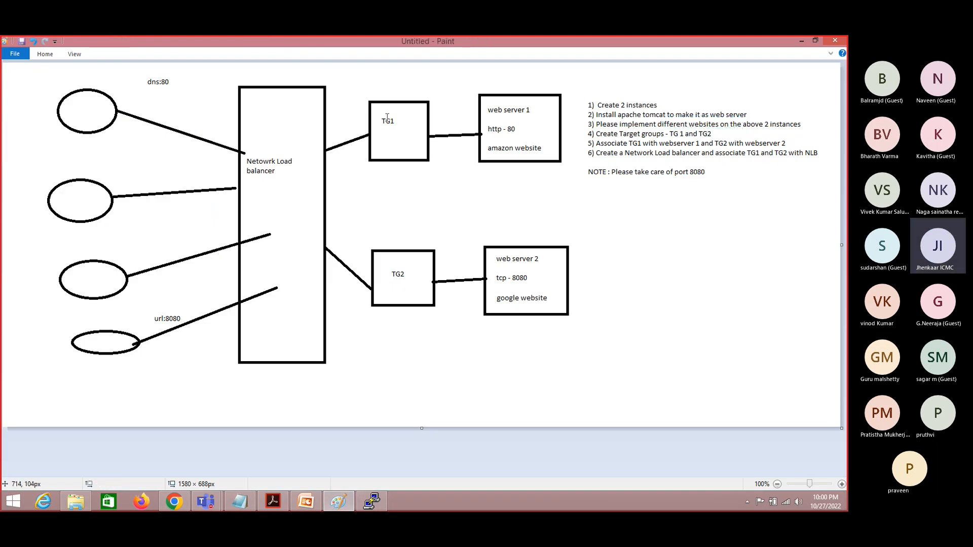
left_click(439, 118)
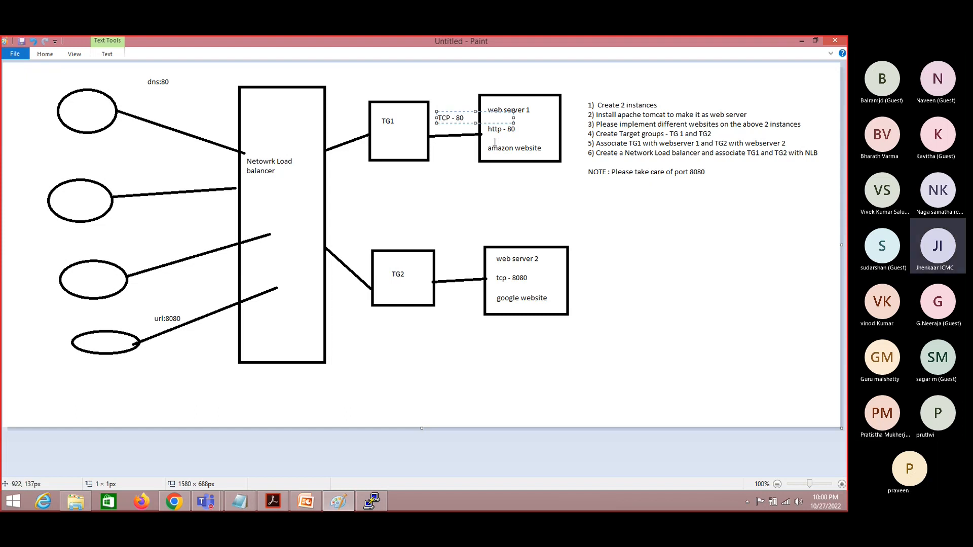
left_click(447, 190)
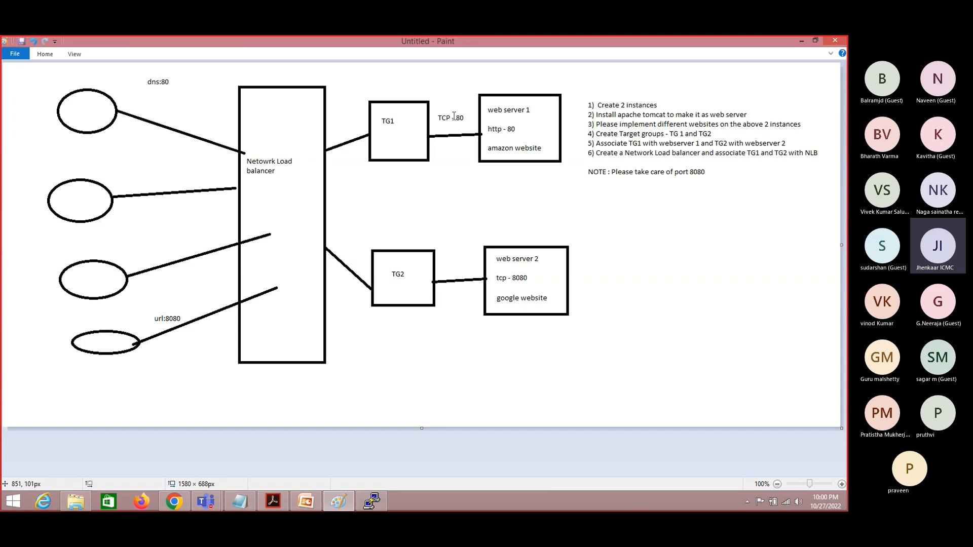
key("alt+Tab")
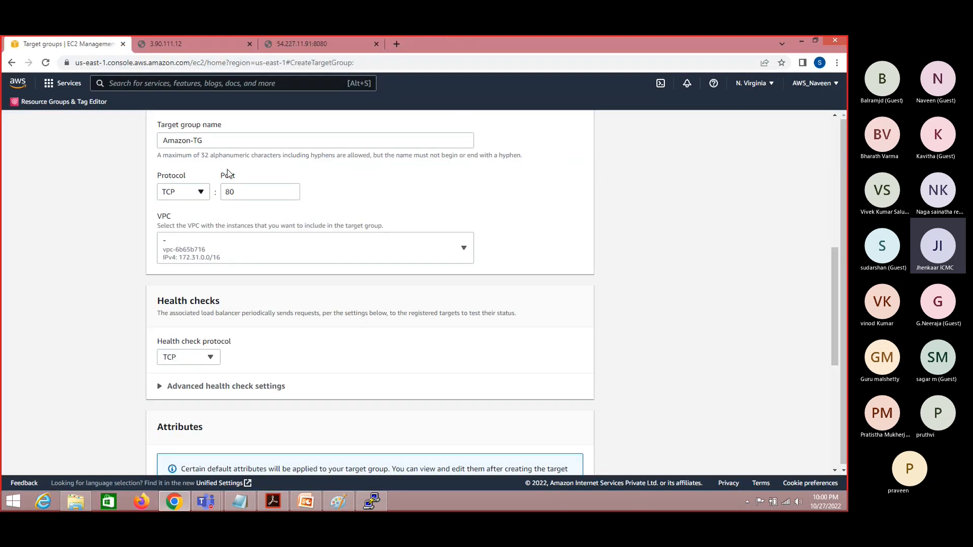
Step: Keep TCP as the protocol of Amazon-TG and proceed to registering its targets
left_click(200, 192)
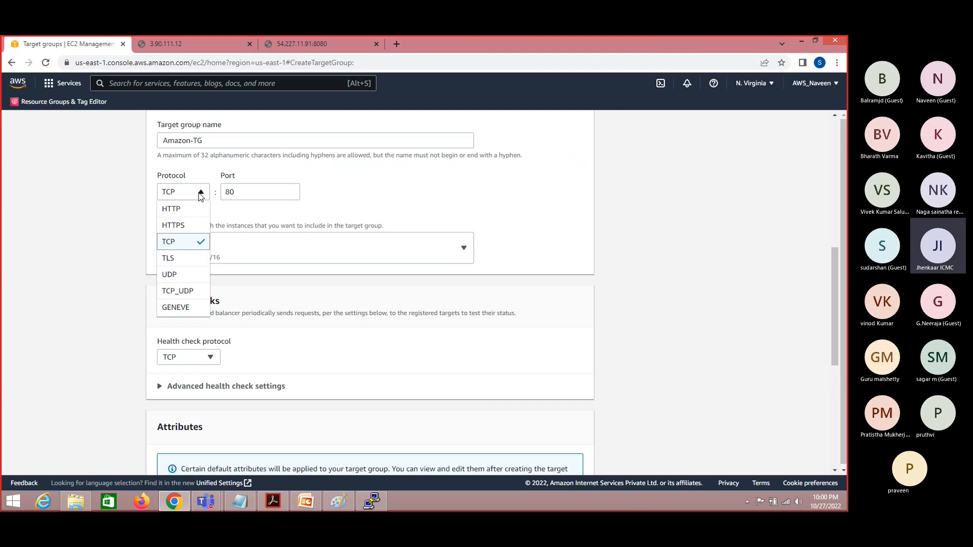
left_click(185, 242)
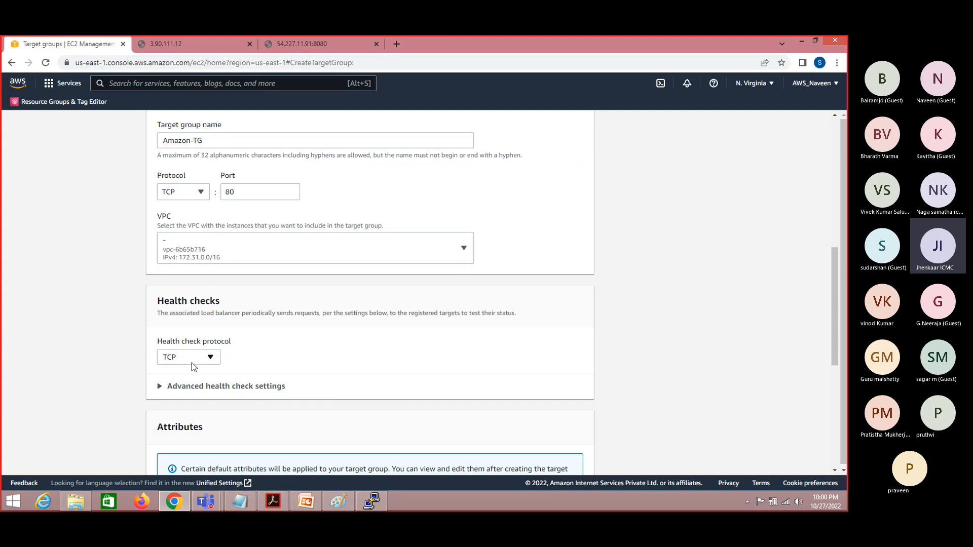
left_click(834, 324)
left_click_drag(834, 323, 843, 383)
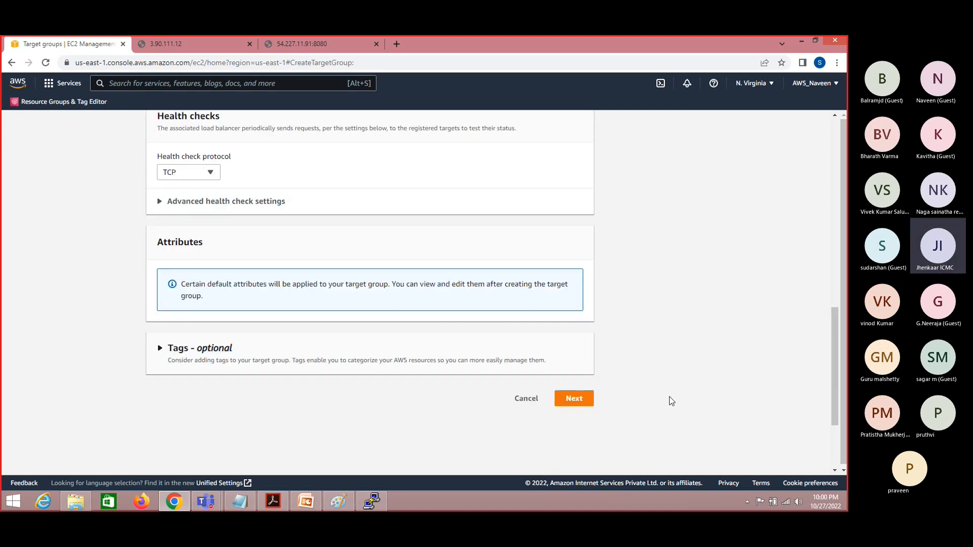
left_click(578, 401)
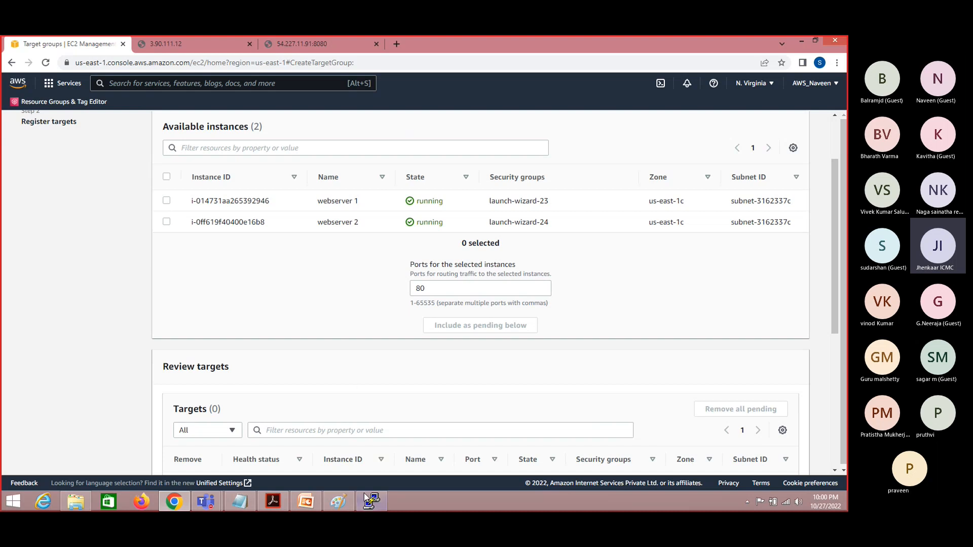
Step: Check the diagram in Paint, add webserver 1 as a pending target on port 80, and create the Amazon-TG target group
left_click(347, 503)
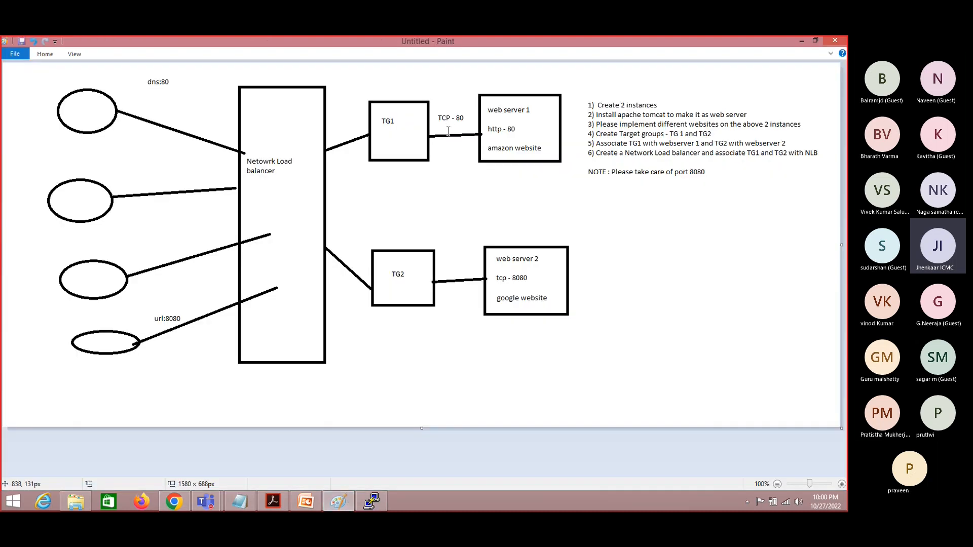
left_click(801, 40)
left_click(166, 201)
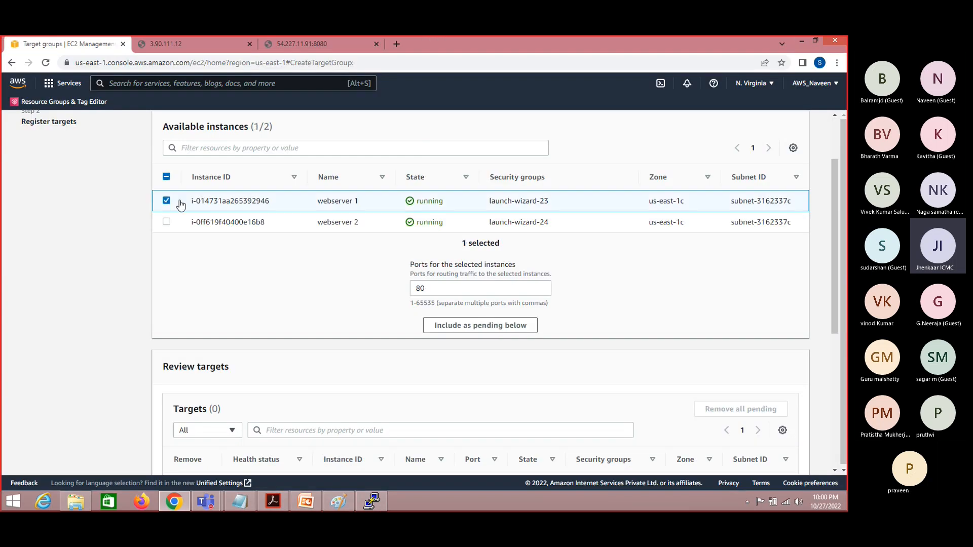
left_click(466, 287)
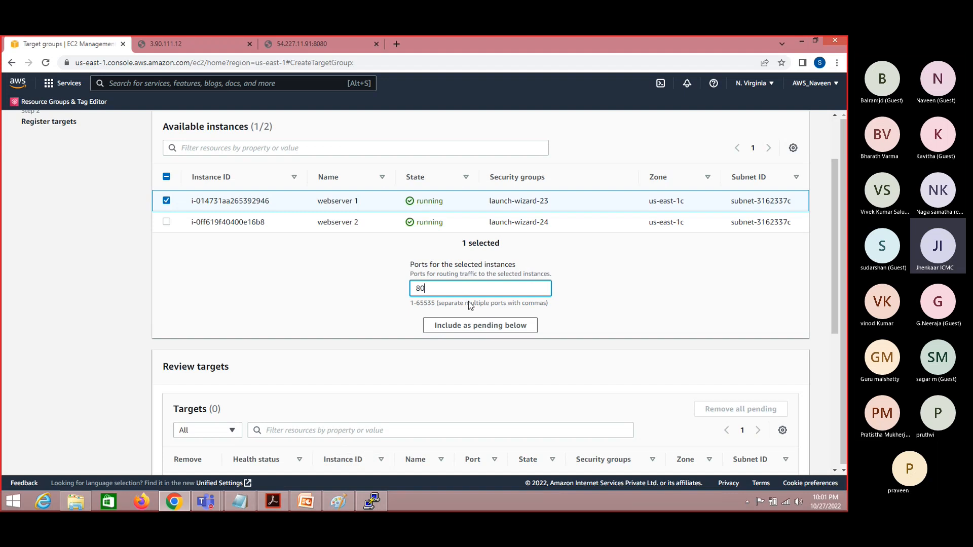
left_click(476, 328)
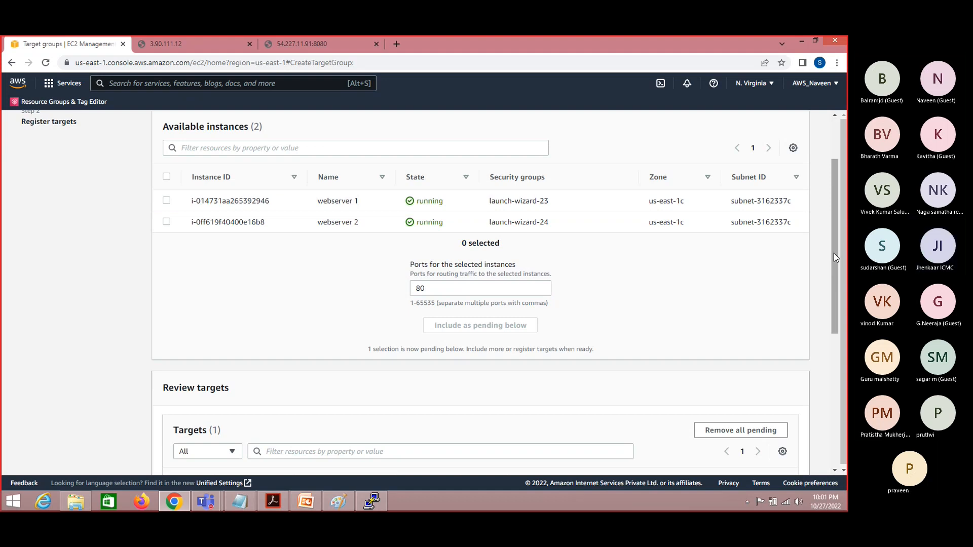
left_click_drag(835, 257, 835, 338)
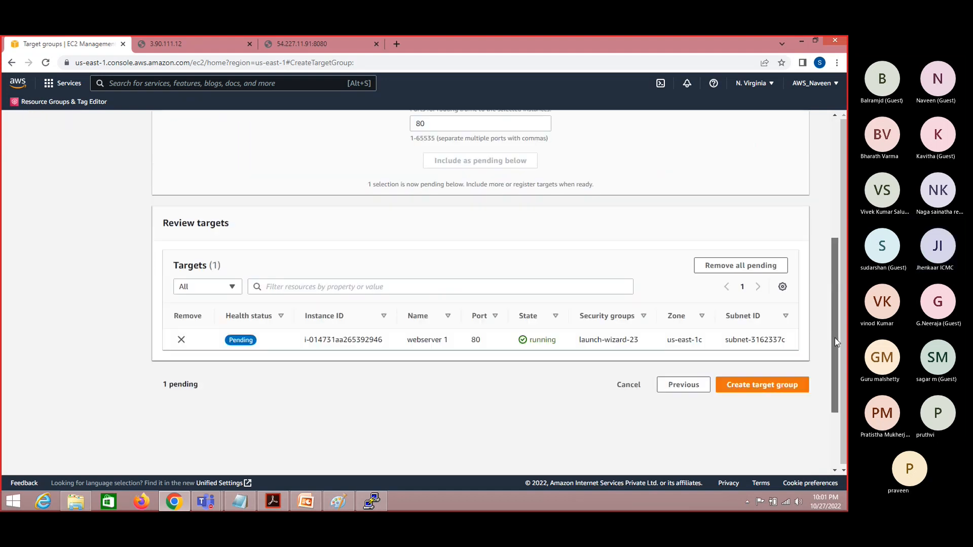
left_click(766, 379)
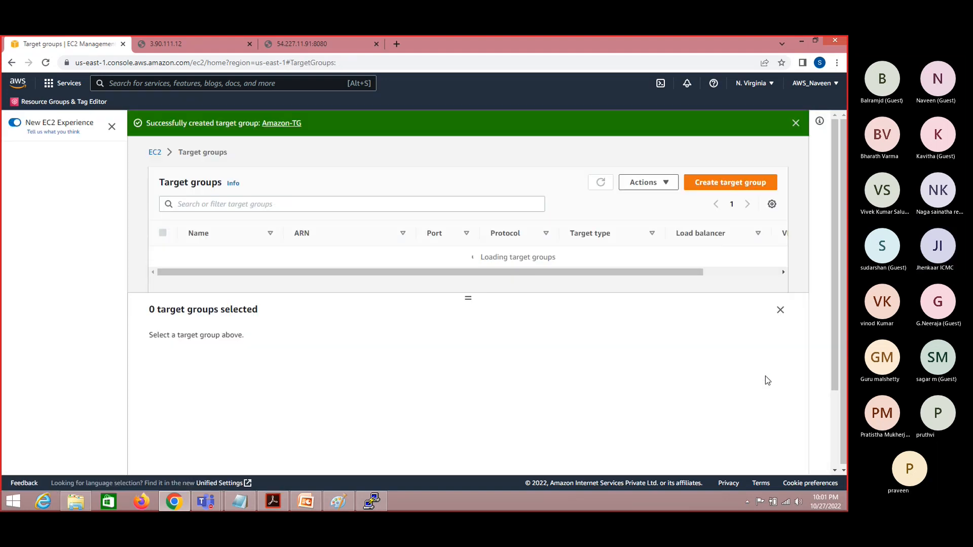
Step: Start another target group, name it Google-TG, and set its protocol to TCP
left_click(759, 188)
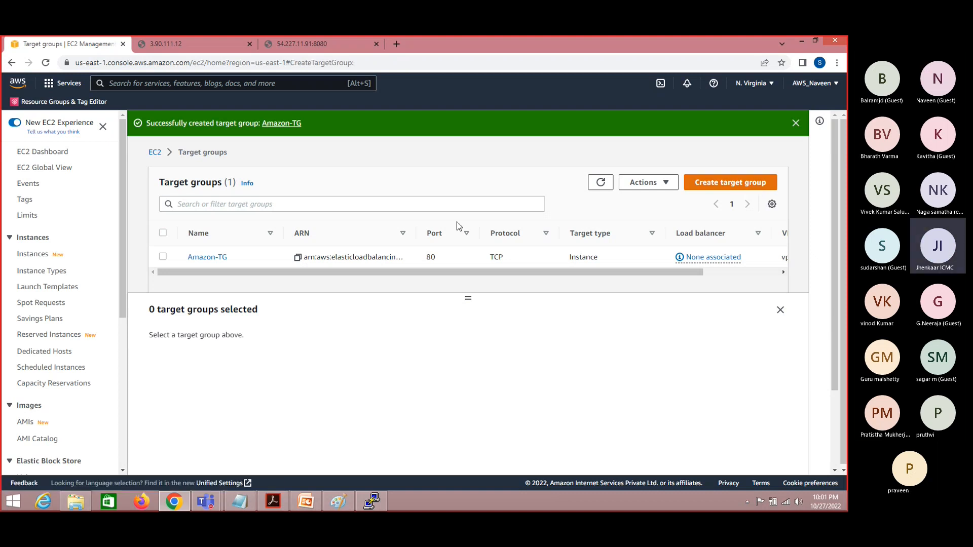
left_click_drag(832, 165, 831, 262)
left_click(277, 202)
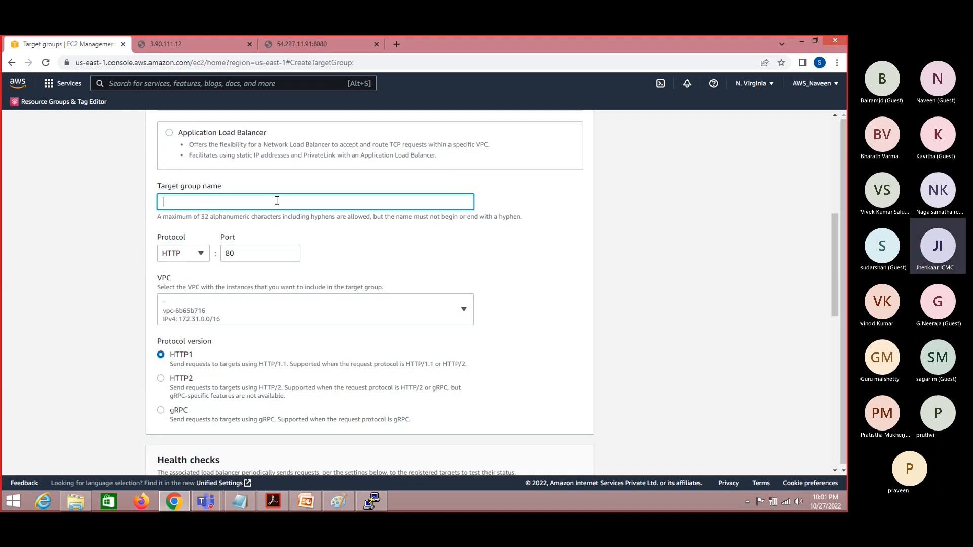
type("Google-TG")
left_click(201, 253)
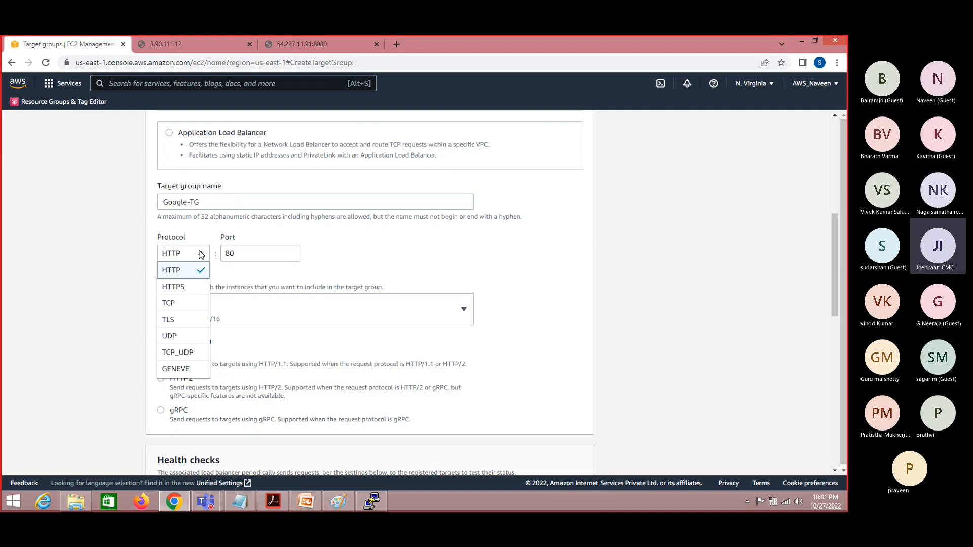
left_click(185, 303)
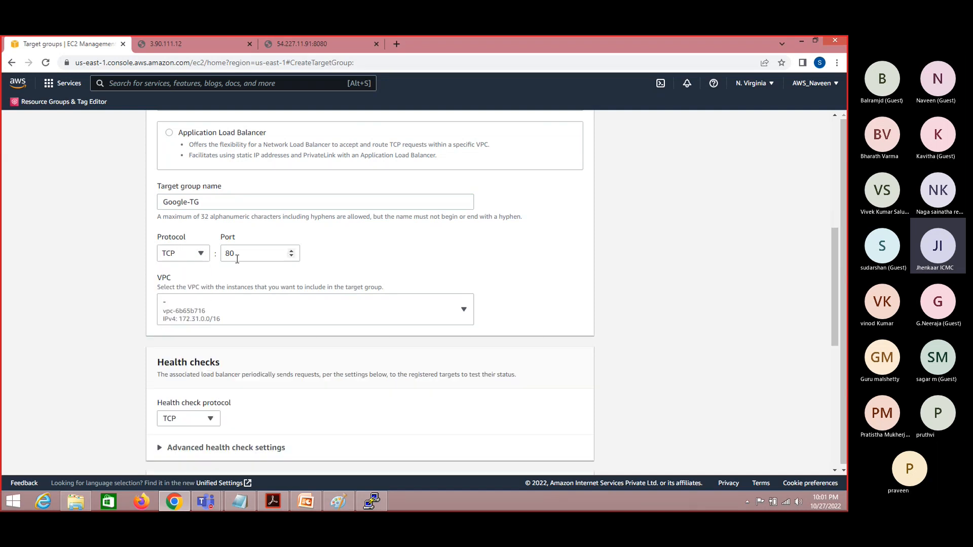
left_click(243, 256)
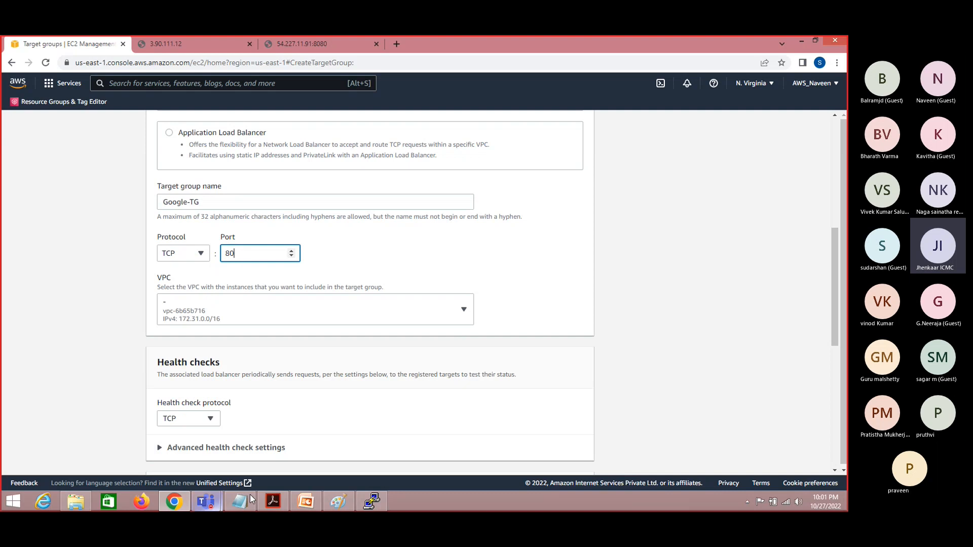
Step: Switch to Paint, label the line between TG2 and web server 2 "TCP - 8080", and return to Chrome
left_click(339, 502)
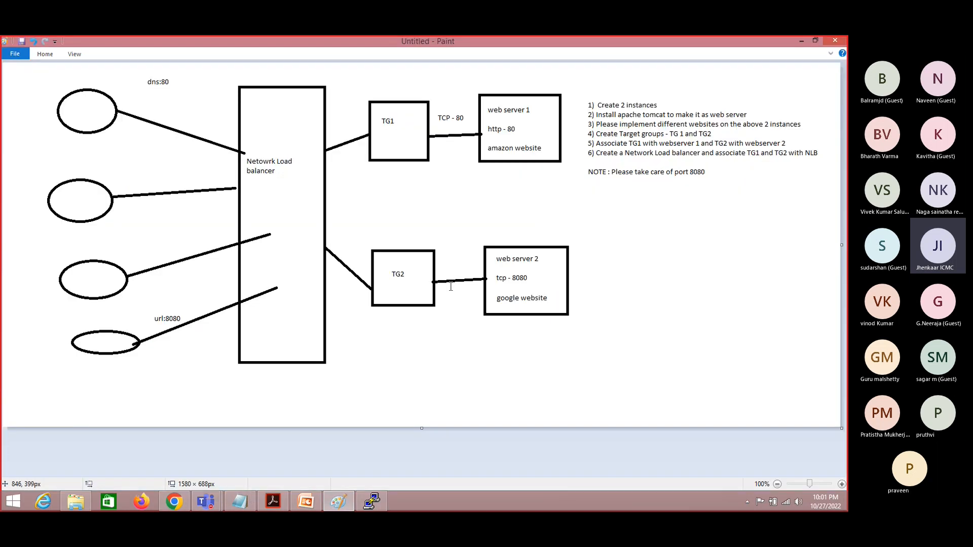
left_click_drag(368, 238, 632, 329)
left_click(802, 42)
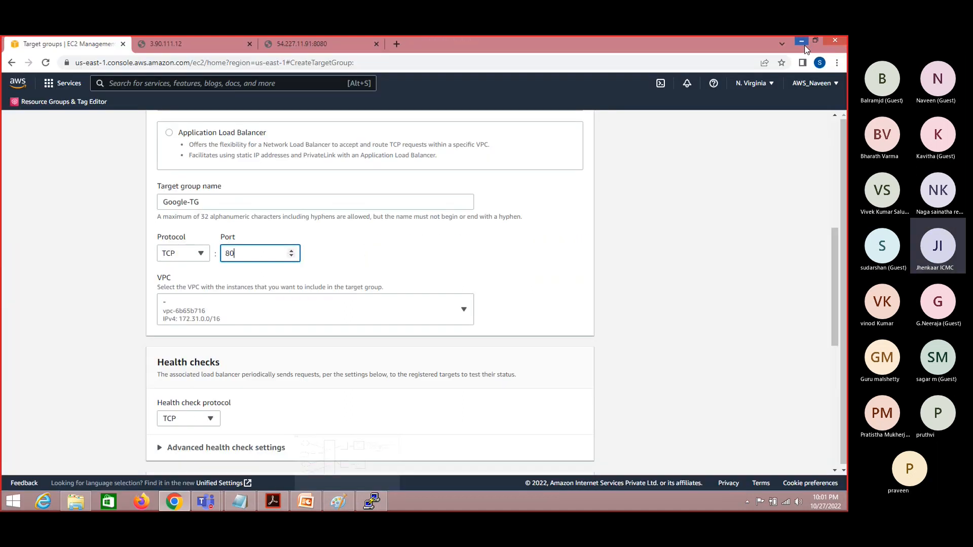
left_click(338, 501)
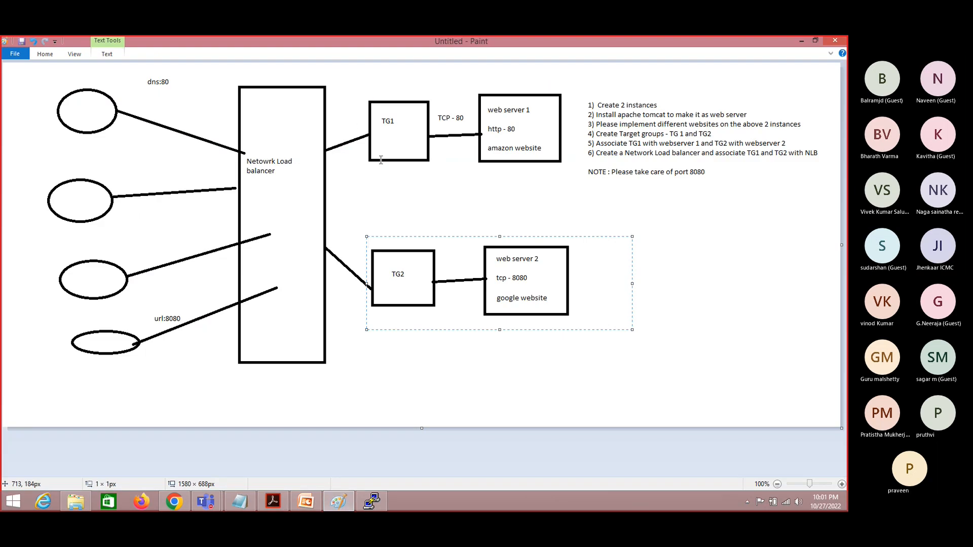
left_click(185, 86)
left_click(48, 55)
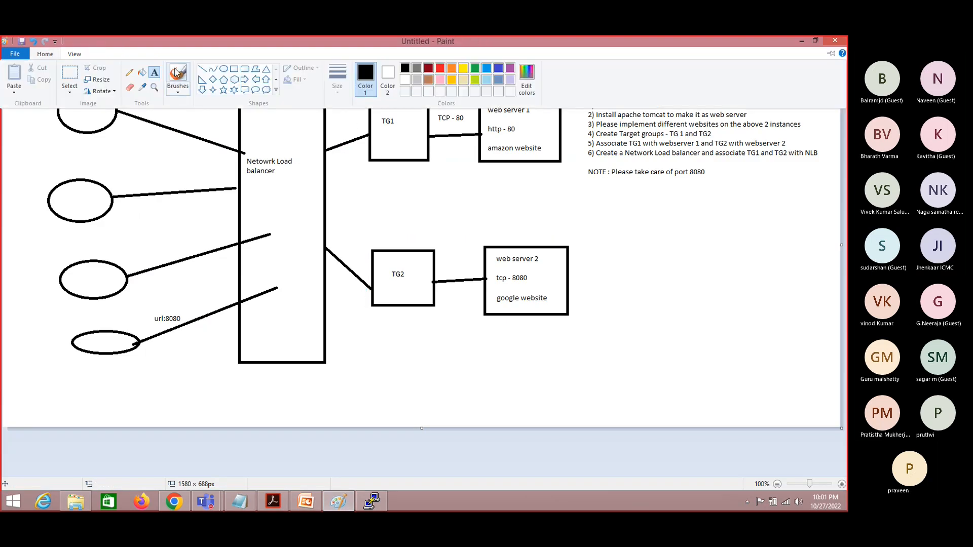
left_click(443, 260)
left_click(442, 260)
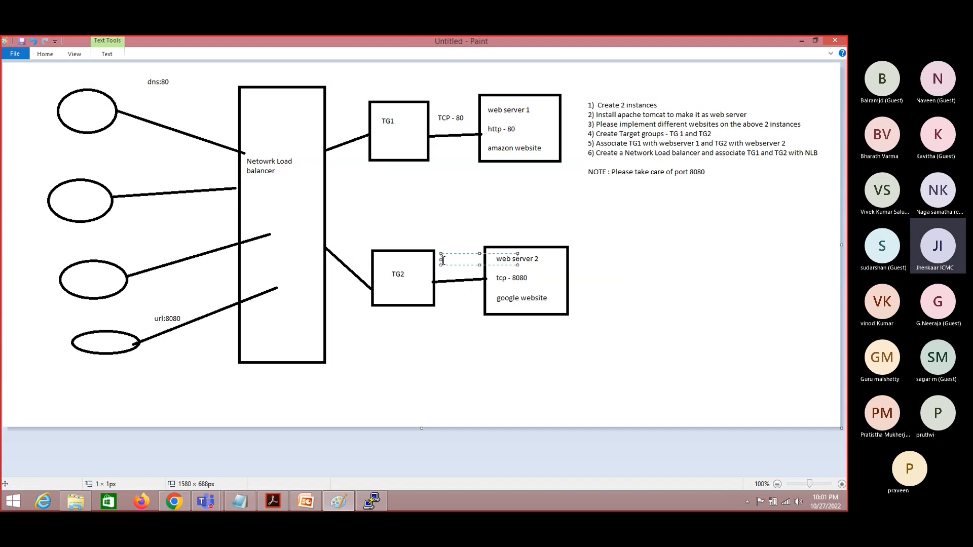
type("TCP - 8080")
key("alt+Tab")
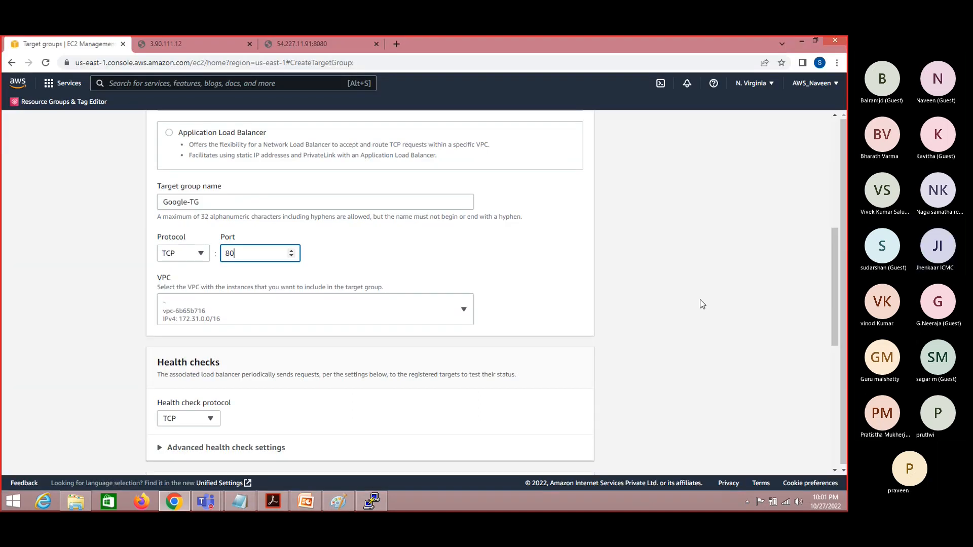
Step: Set the port of Google-TG to 8080 and proceed to registering its targets
left_click(387, 284)
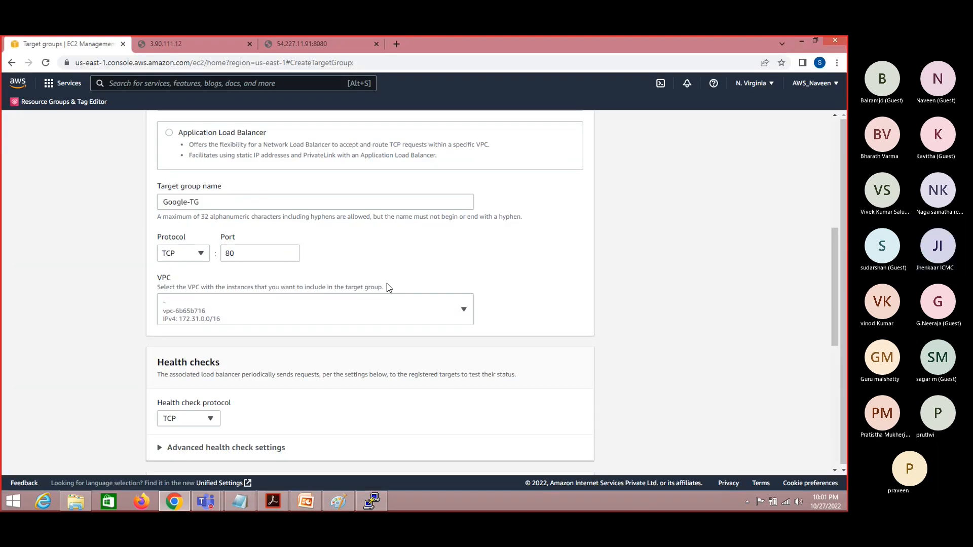
left_click(252, 251)
type("80")
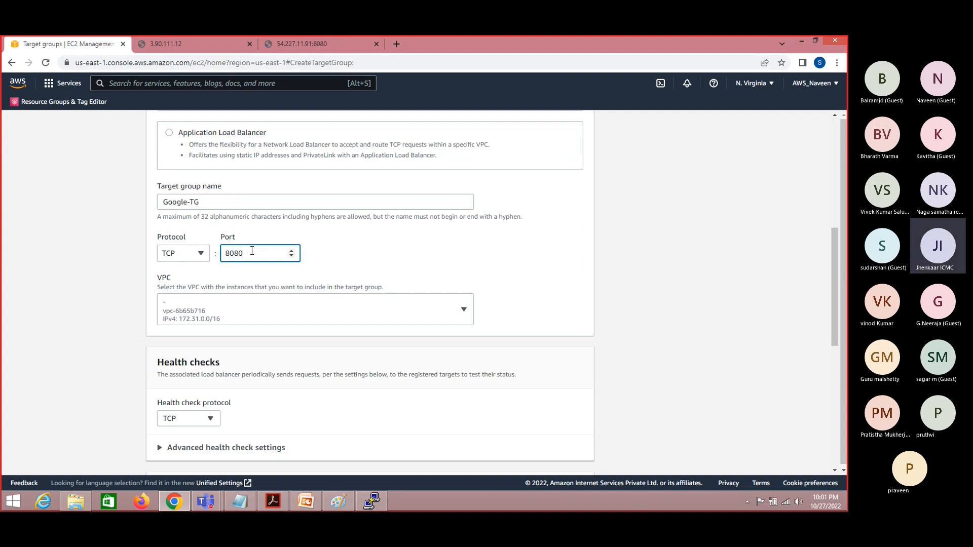
left_click_drag(833, 276, 835, 376)
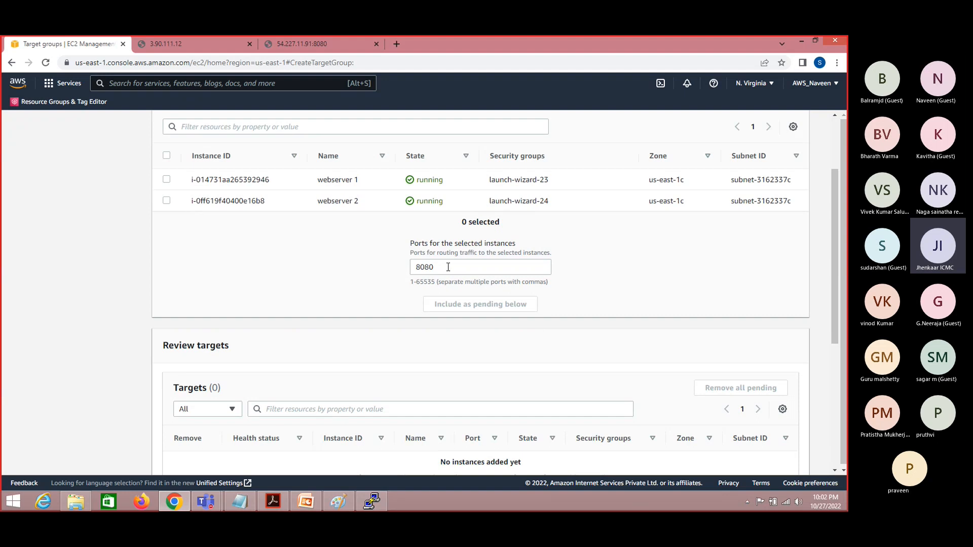
Step: Add webserver 2 as a pending target on port 8080, create the Google-TG target group, and refresh the target group list
left_click(166, 201)
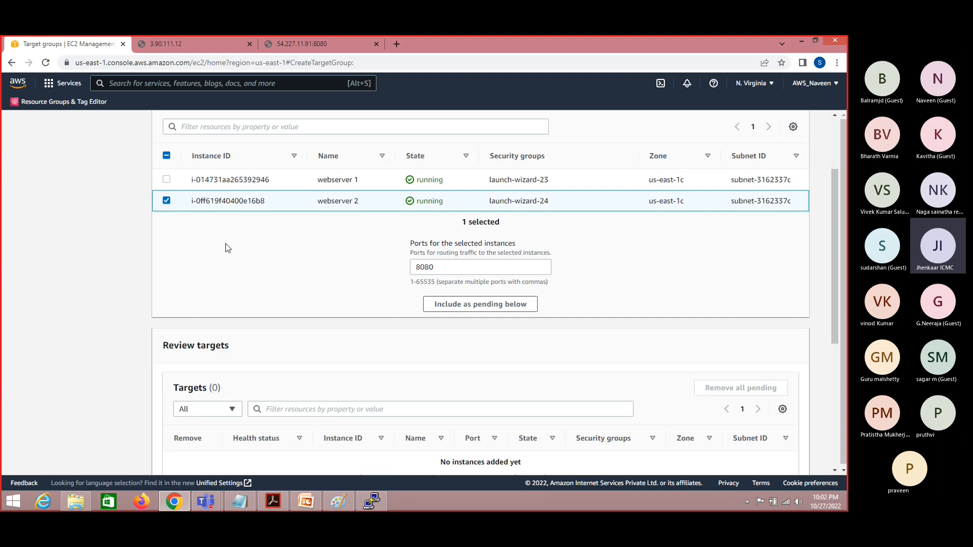
left_click(476, 304)
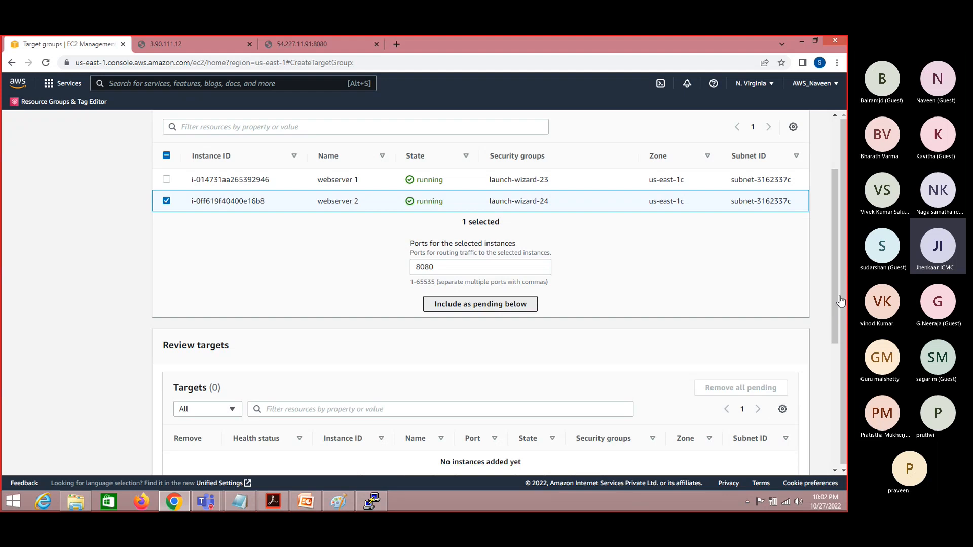
left_click_drag(836, 302, 835, 409)
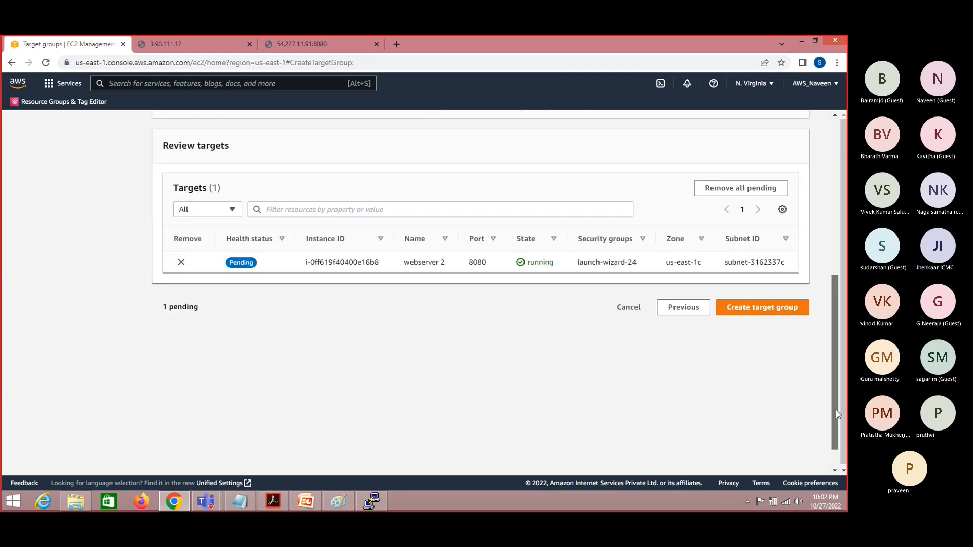
left_click(771, 310)
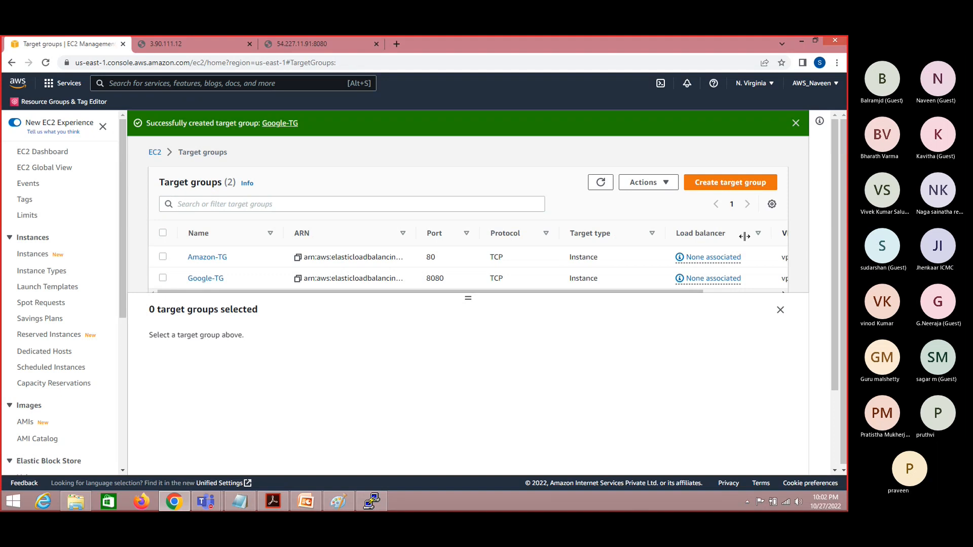
left_click(601, 184)
Step: Switch to Paint and frame both target groups with their web servers in the diagram
left_click(337, 502)
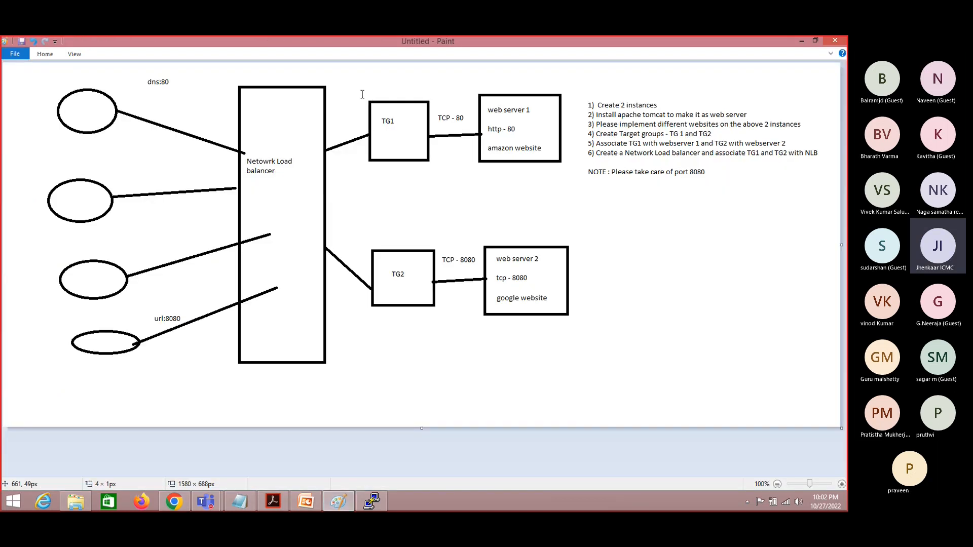
left_click_drag(354, 89, 586, 323)
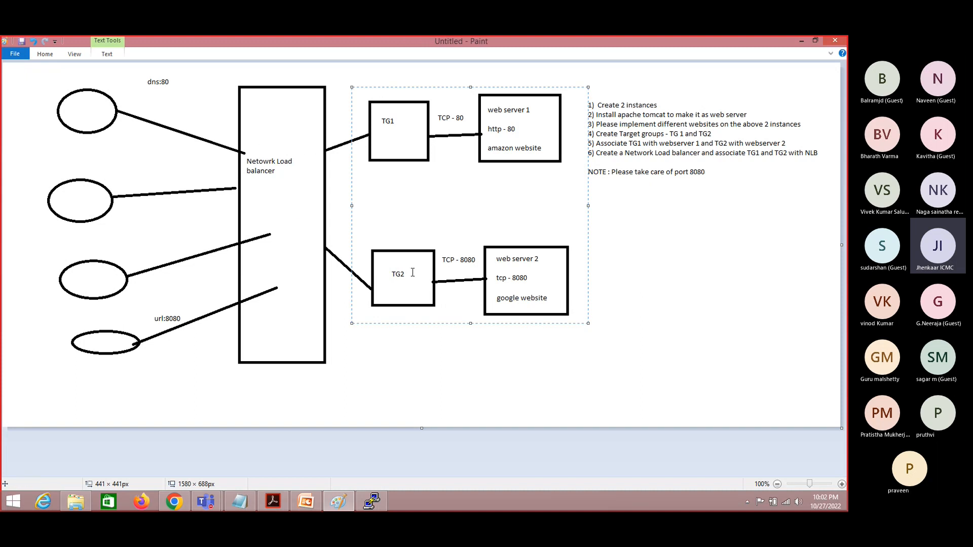
Step: Switch to Chrome, open the load balancer list, and clear the NLB-01 search filter
key("alt+Tab")
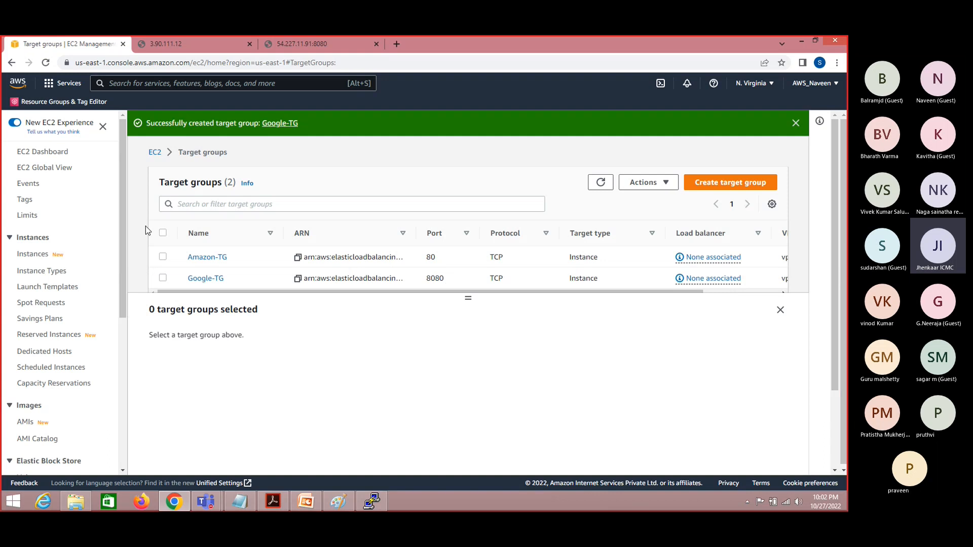
left_click_drag(123, 261, 133, 385)
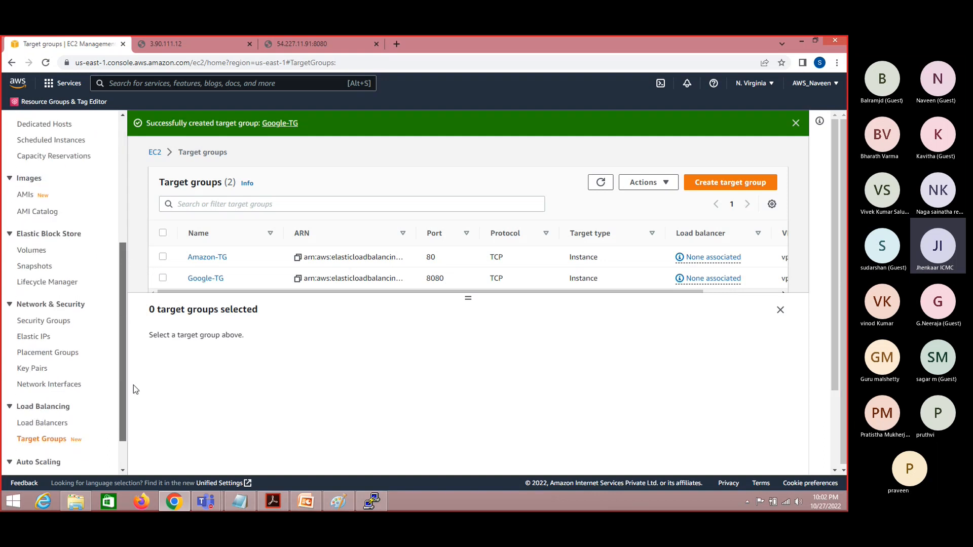
left_click(45, 425)
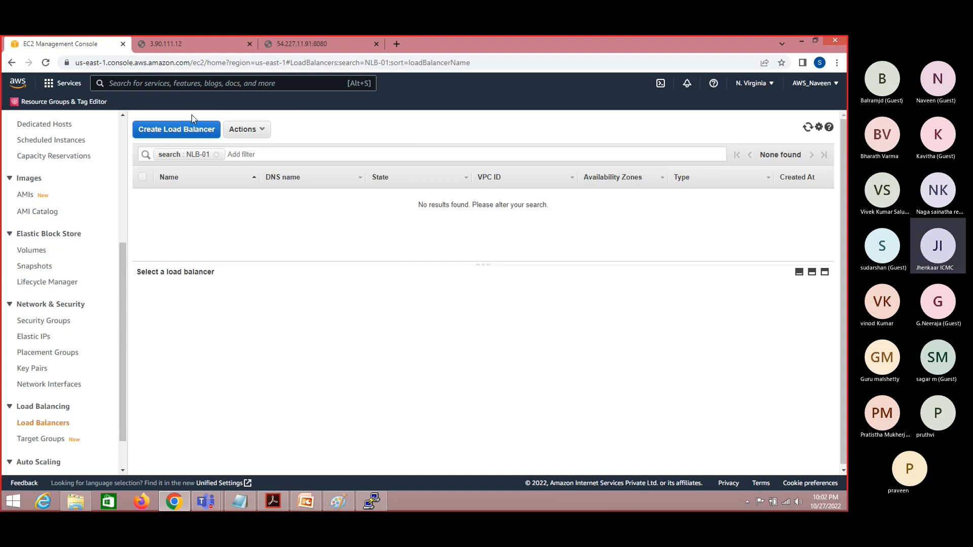
left_click(191, 129)
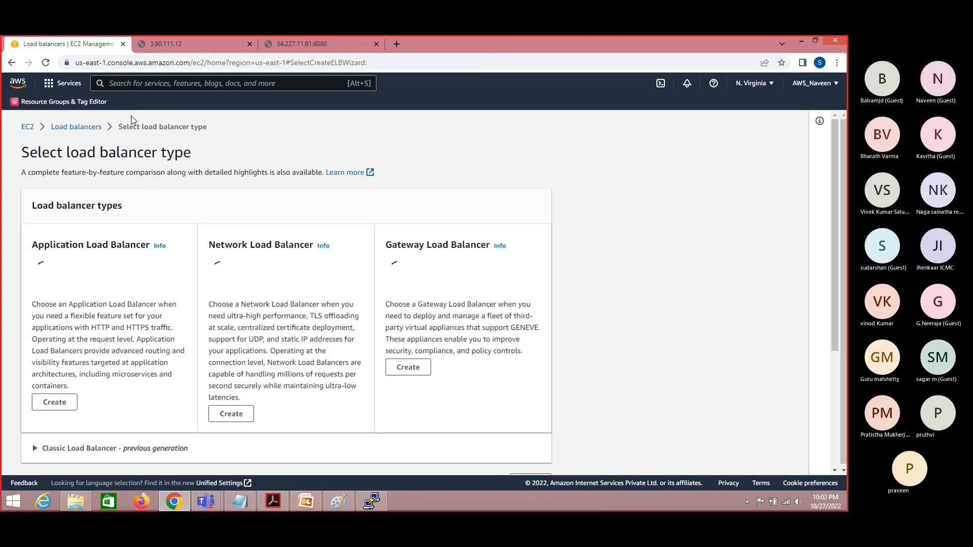
left_click(76, 127)
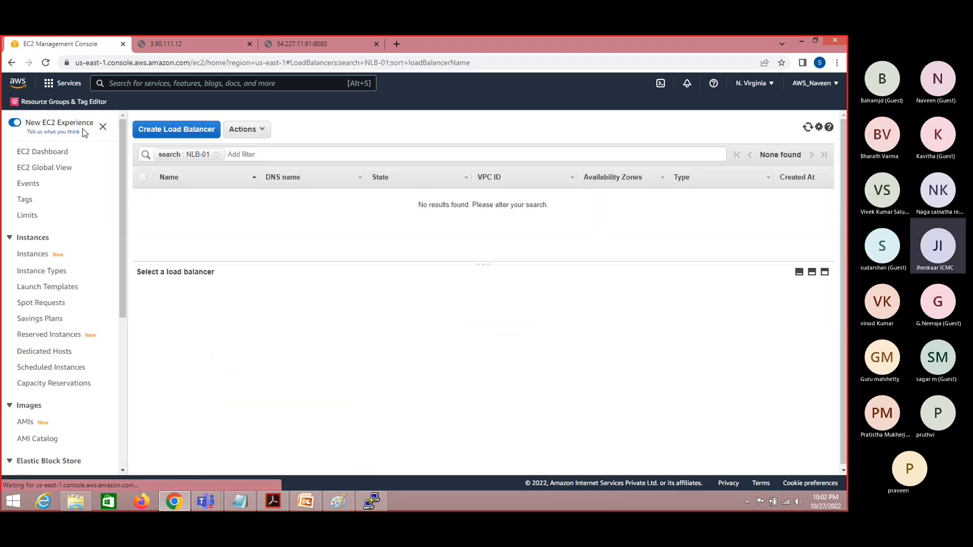
left_click(217, 155)
left_click(350, 248)
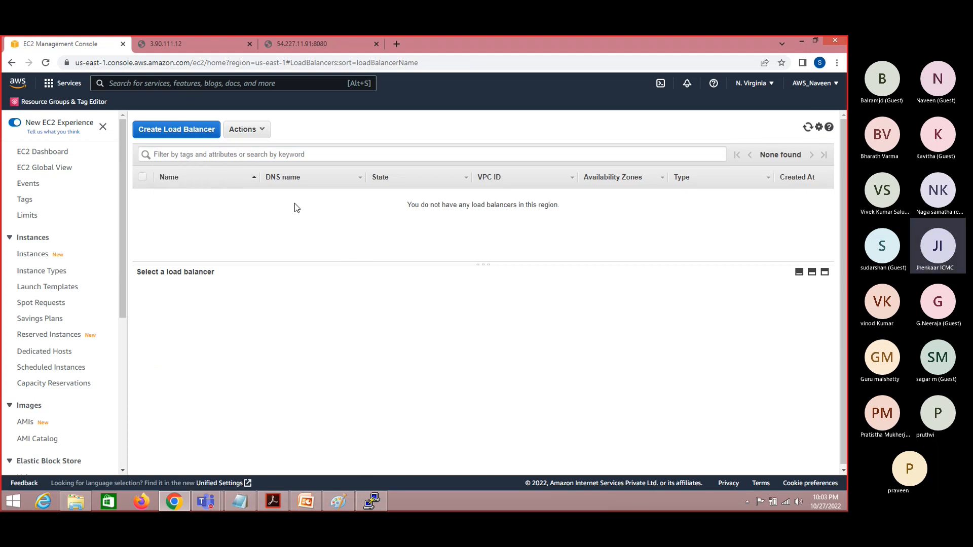
Step: Start creating a Network Load Balancer and name it NLB-01
left_click(191, 129)
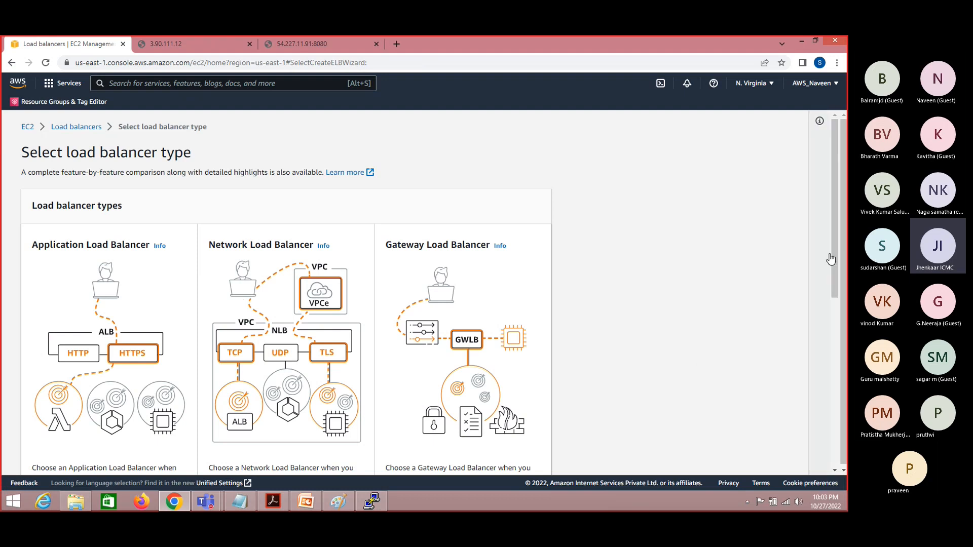
left_click_drag(834, 260, 845, 310)
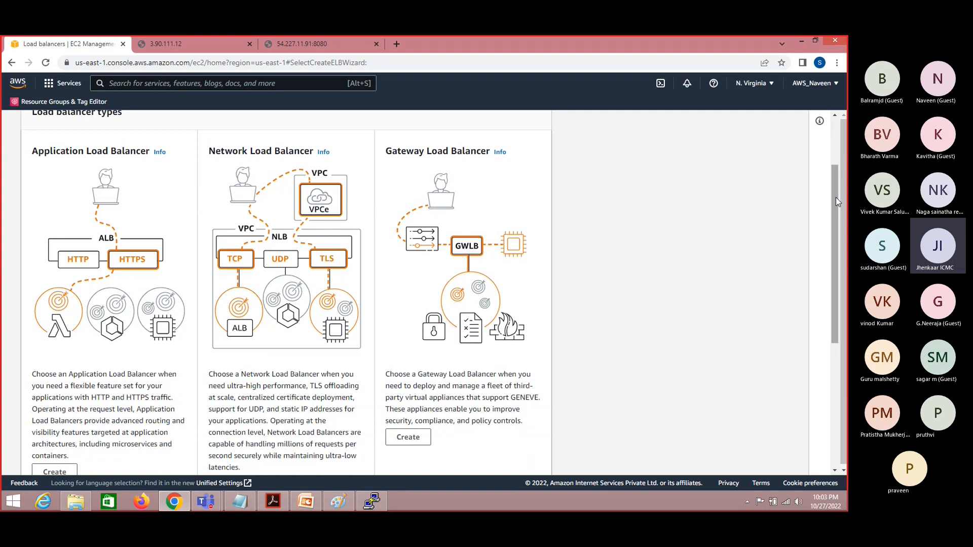
mouse_move(837, 202)
left_mouse_down()
mouse_move(837, 240)
mouse_move(836, 219)
left_mouse_up()
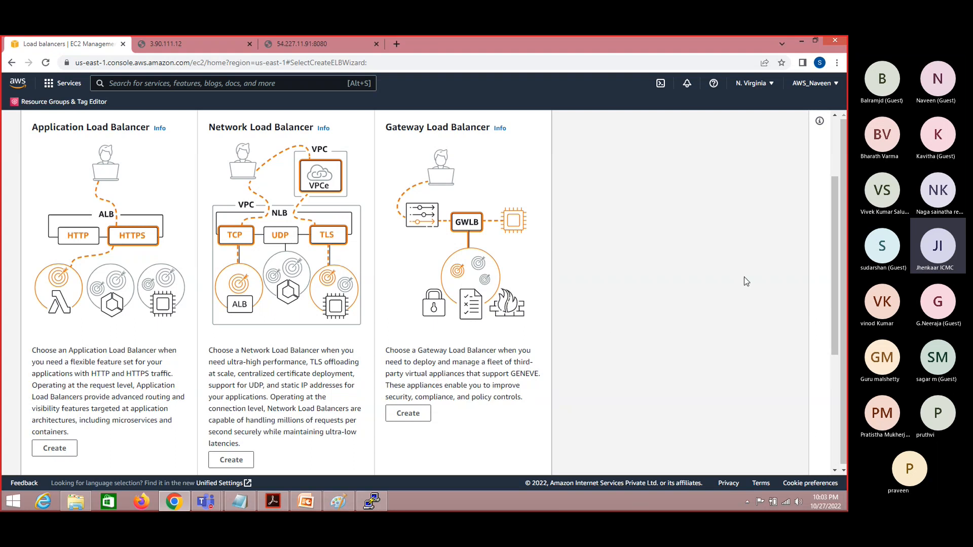
left_click_drag(834, 217, 834, 247)
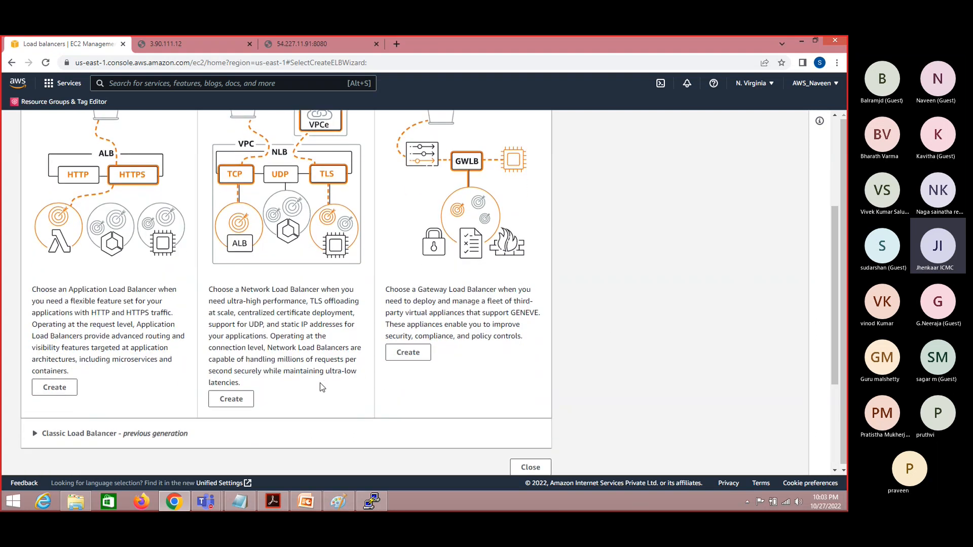
left_click(246, 402)
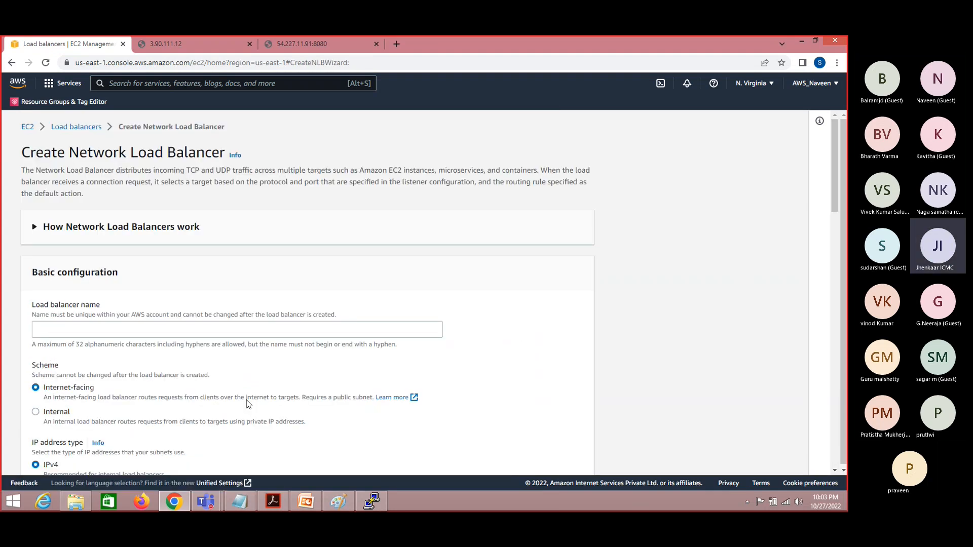
left_click(172, 333)
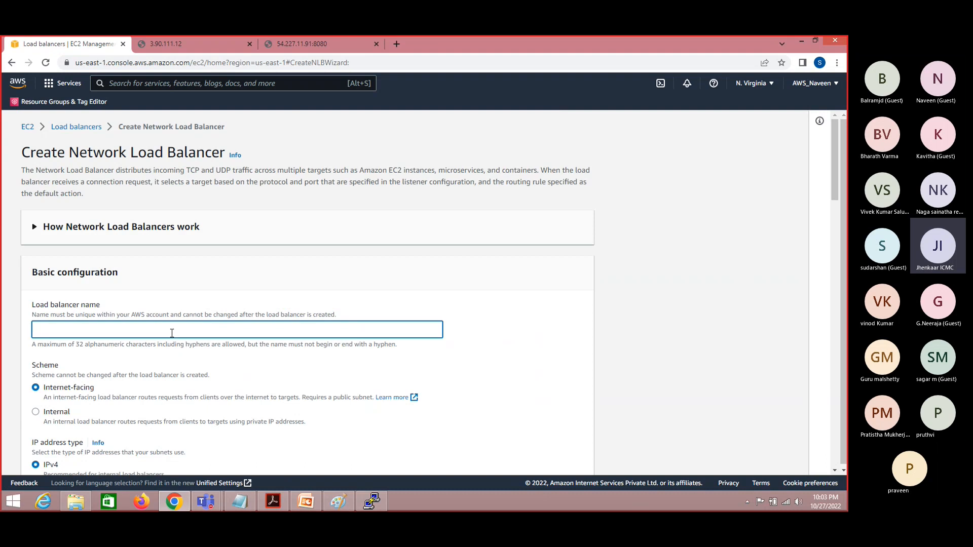
type("NLB-01")
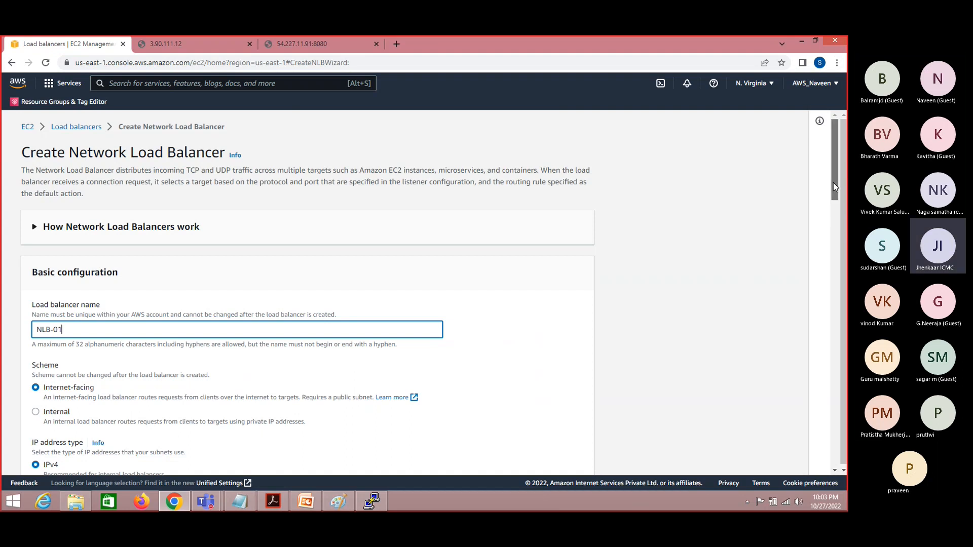
Step: Map the load balancer to all six Availability Zones, us-east-1a through us-east-1f
scroll(832, 182, "down", 3)
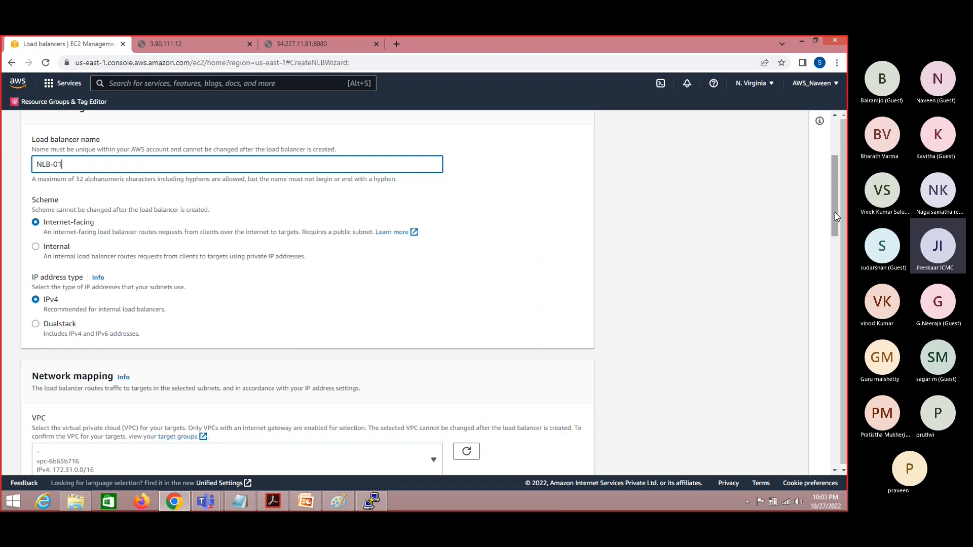
left_click_drag(834, 211, 842, 289)
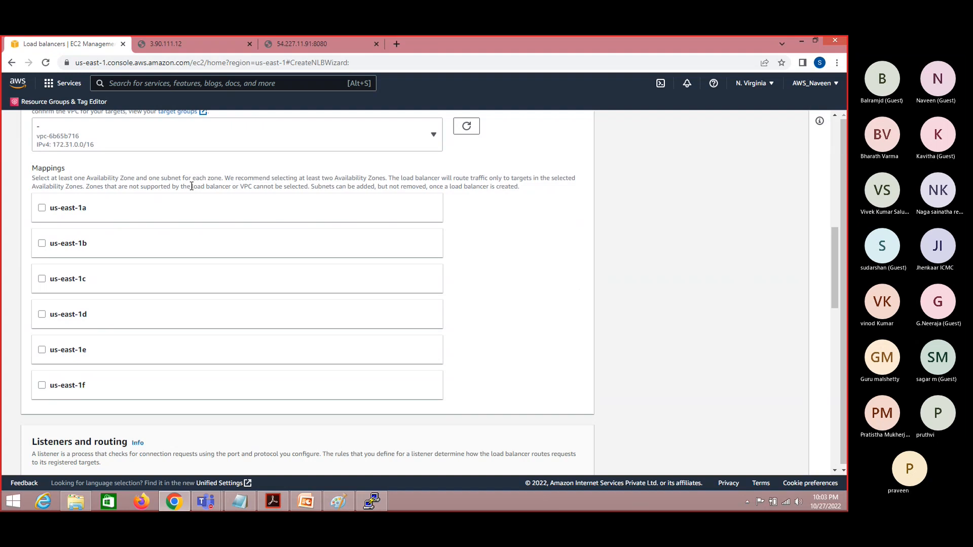
left_click(41, 208)
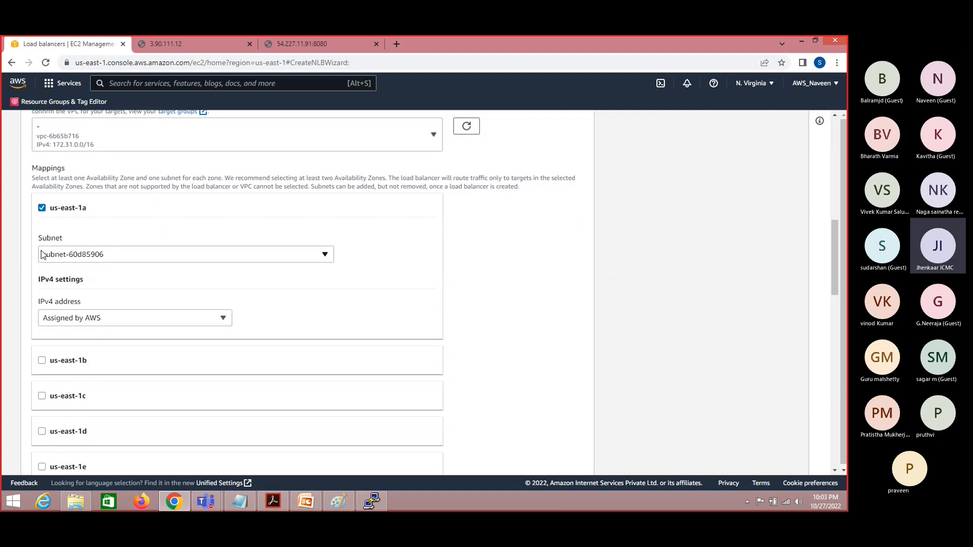
left_click(41, 360)
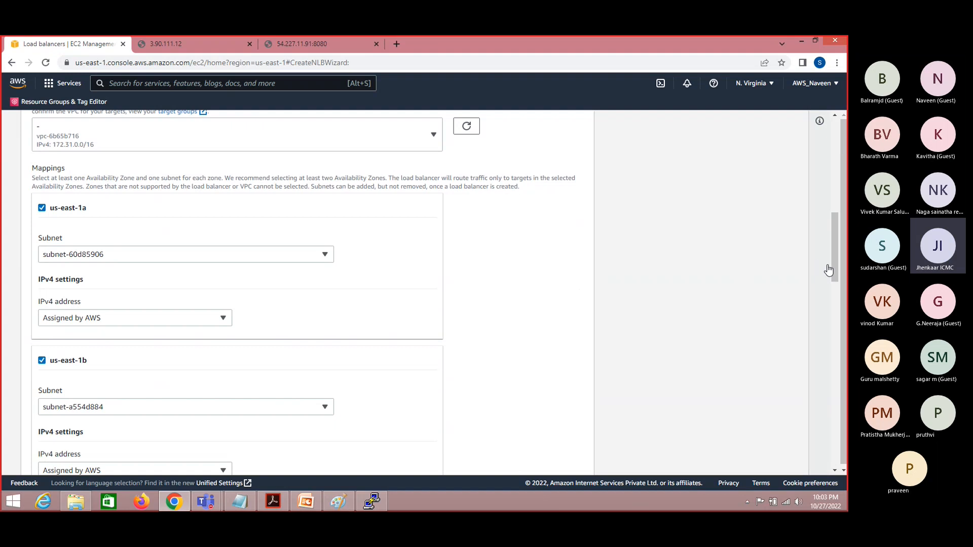
scroll(834, 263, "down", 4)
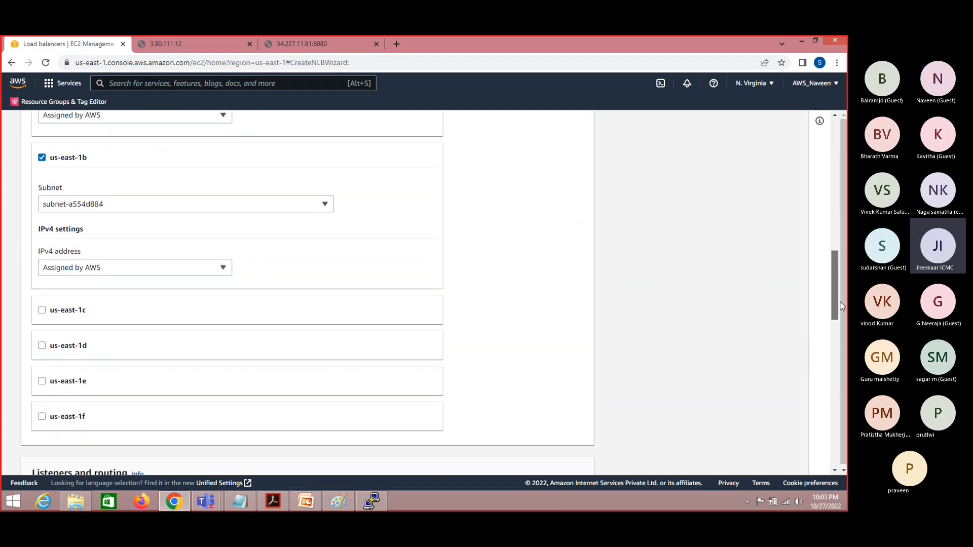
left_click(42, 310)
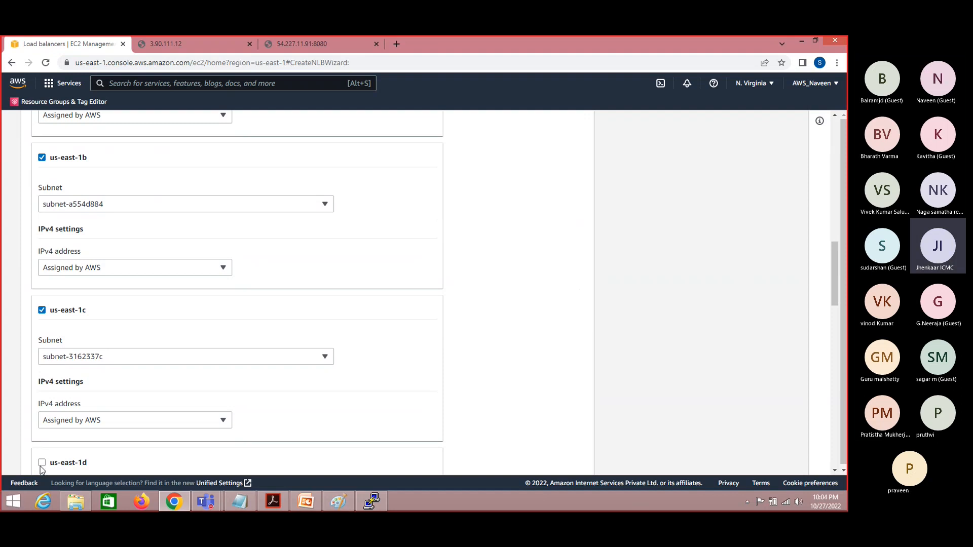
left_click(42, 463)
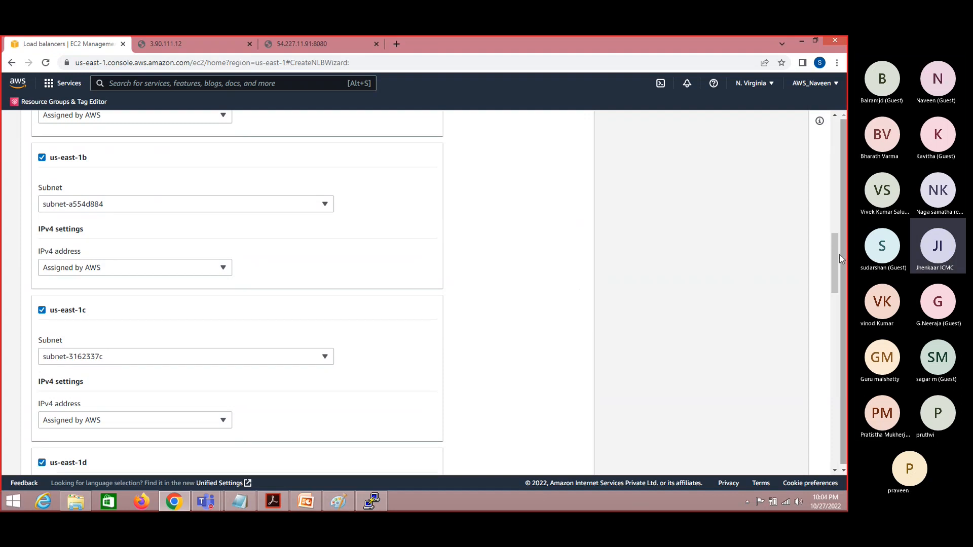
left_click_drag(834, 264, 835, 320)
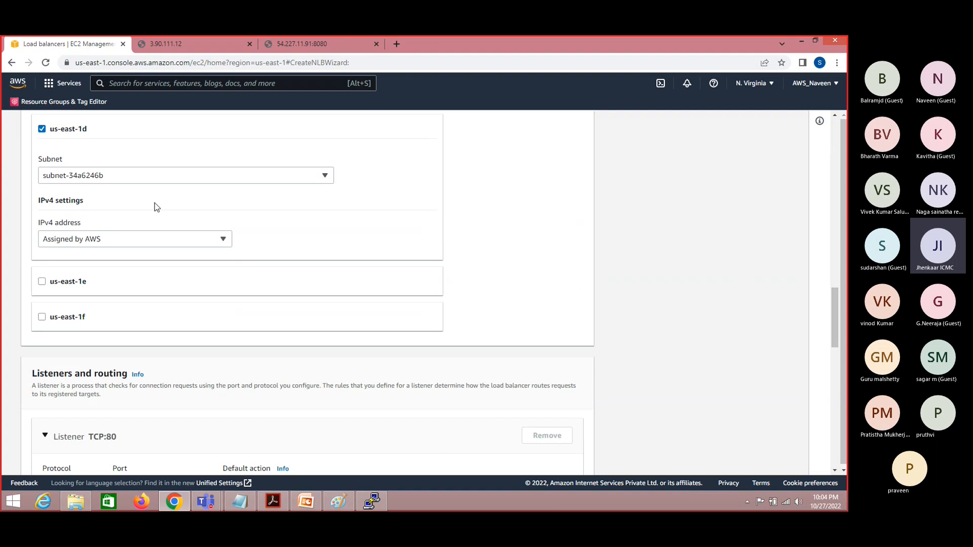
left_click(42, 281)
left_click_drag(834, 326, 835, 363)
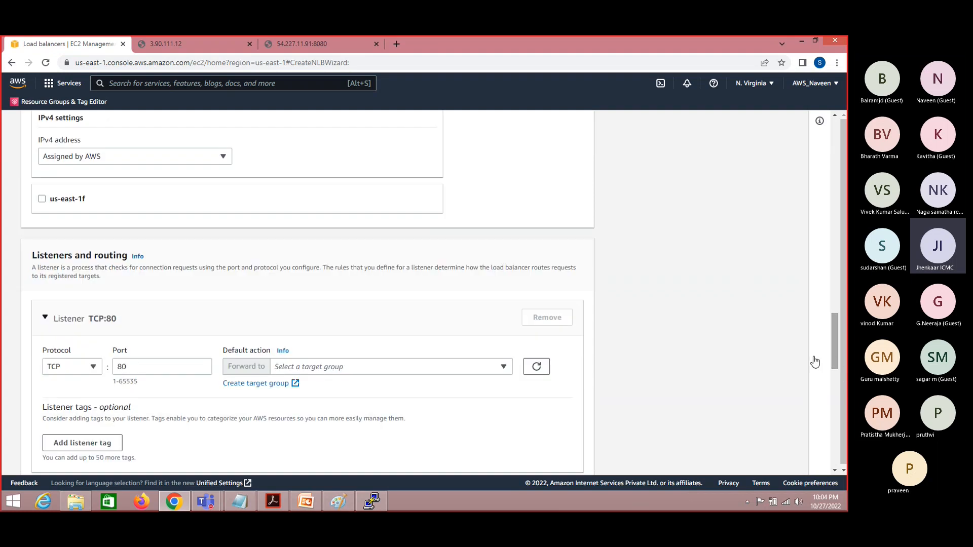
left_click(41, 200)
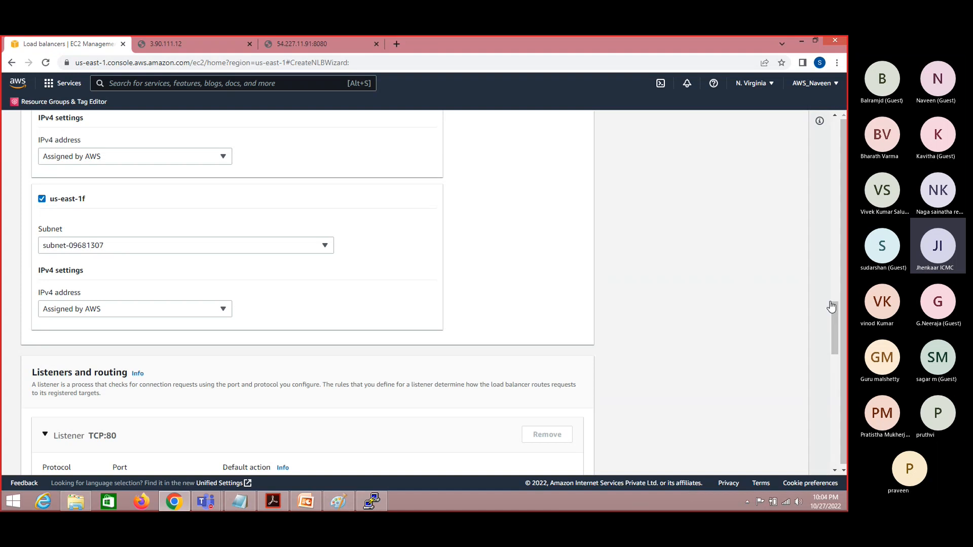
Step: Forward the TCP listener on port 80 to Amazon-TG, switching to Paint to check the routing diagram and back to Chrome
left_click_drag(833, 321, 847, 364)
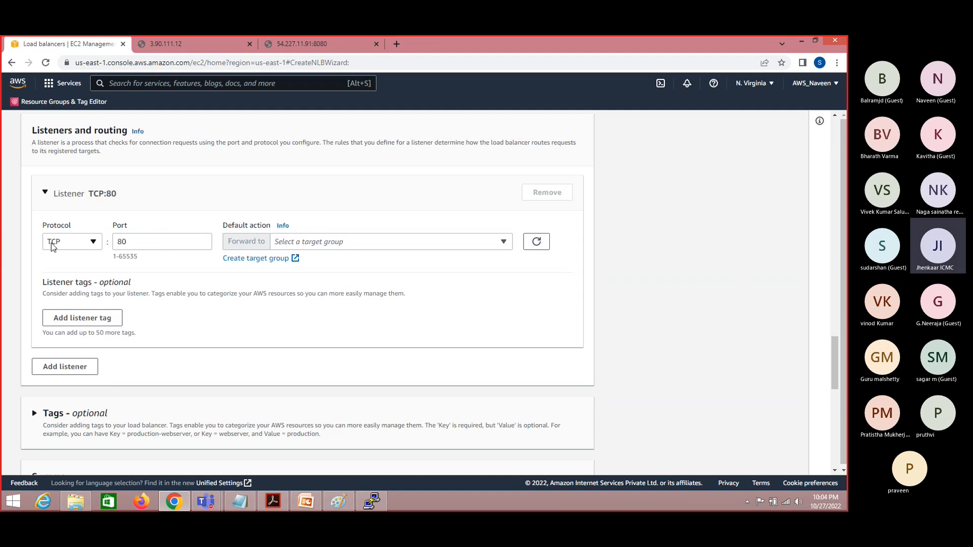
left_click(148, 244)
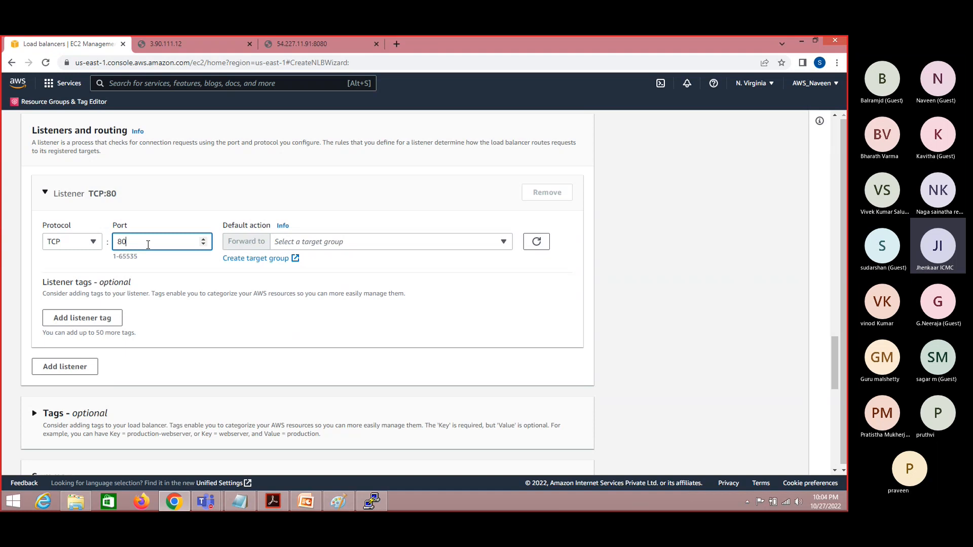
left_click(505, 244)
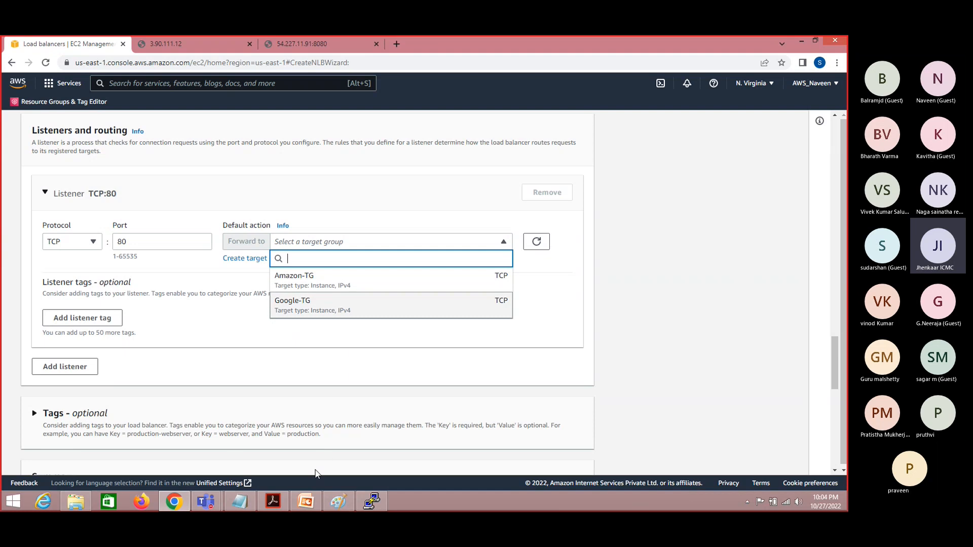
left_click(338, 501)
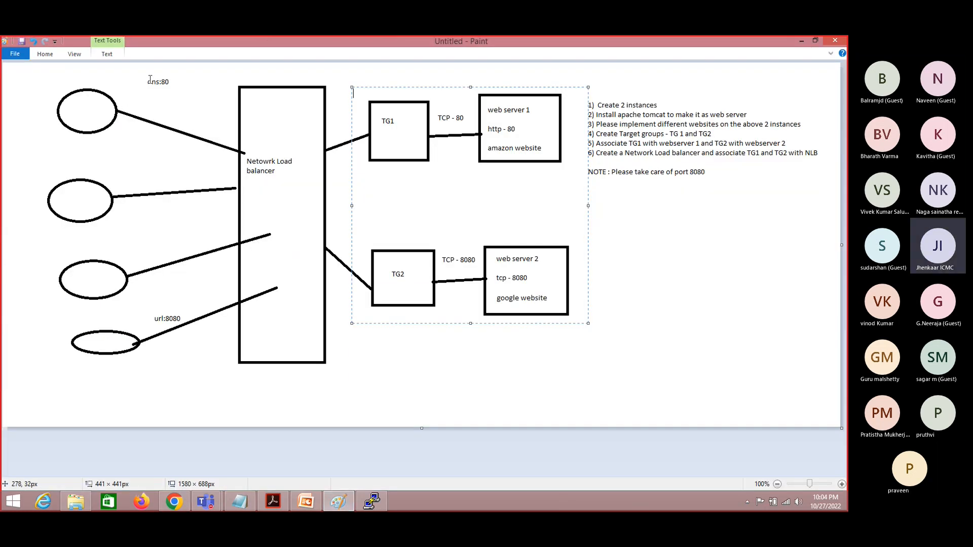
left_click_drag(158, 81, 177, 95)
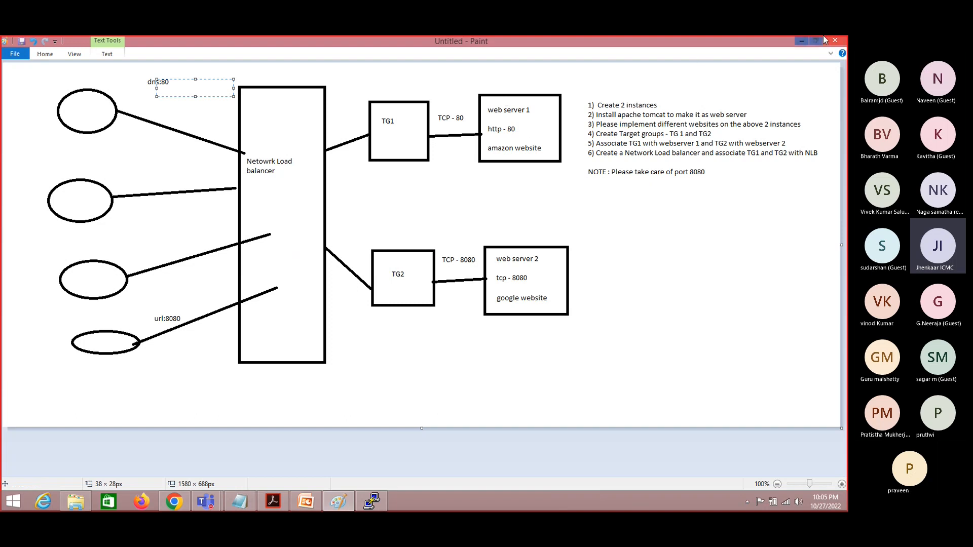
left_click(801, 40)
left_click(313, 243)
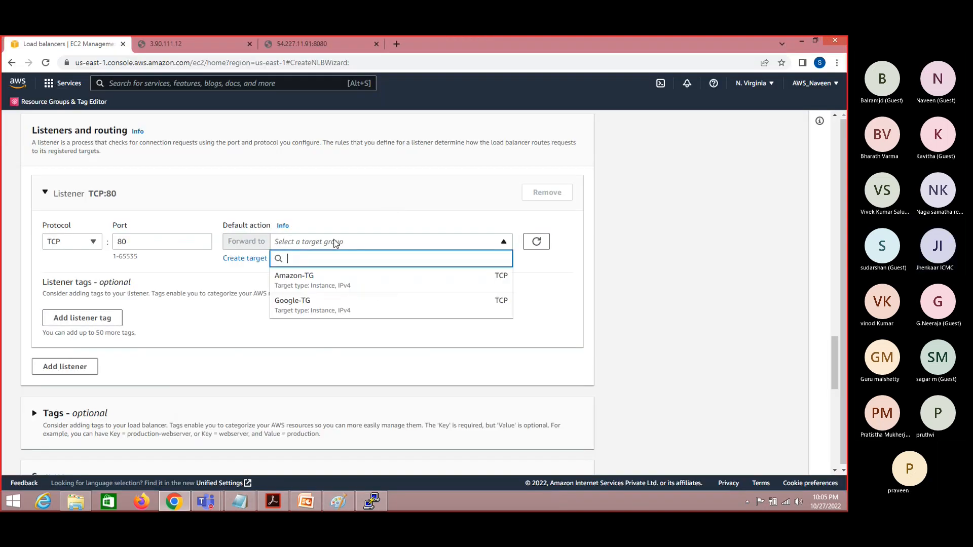
left_click(323, 287)
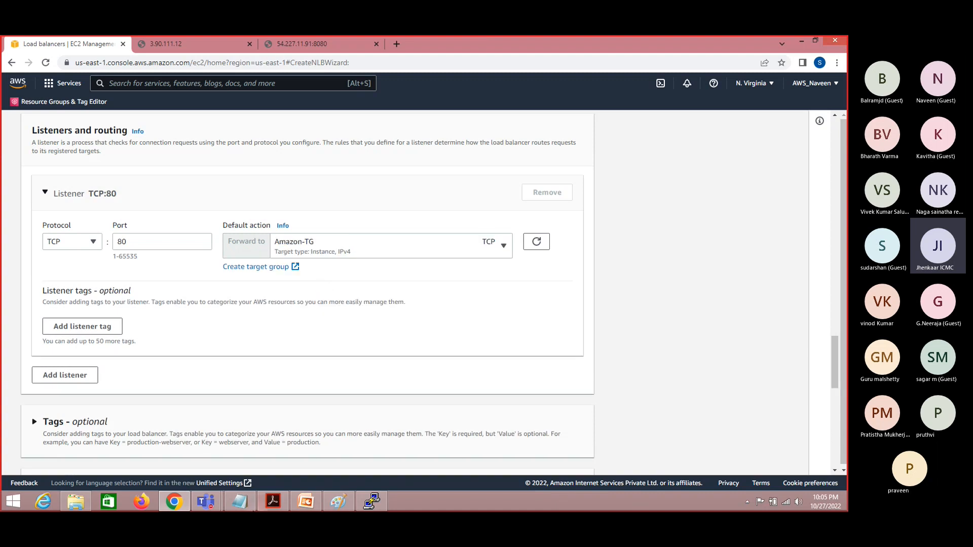
left_click(338, 501)
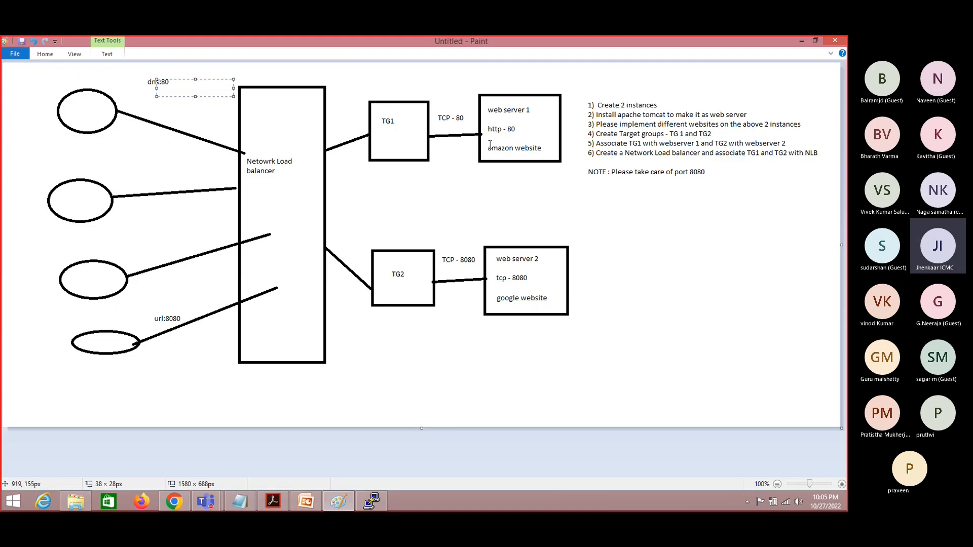
left_click(804, 40)
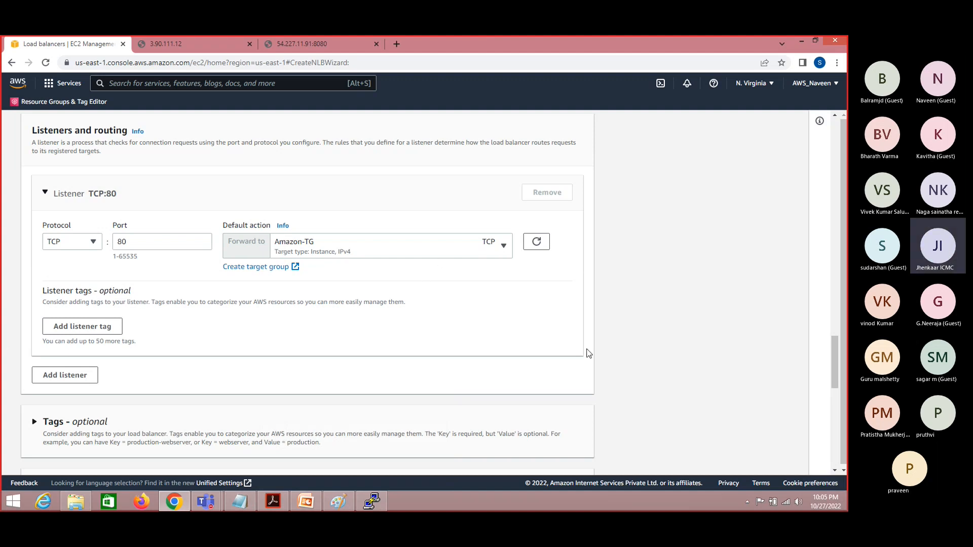
Step: Create the load balancer NLB-01 and view it in the load balancer list
left_click_drag(837, 356, 836, 430)
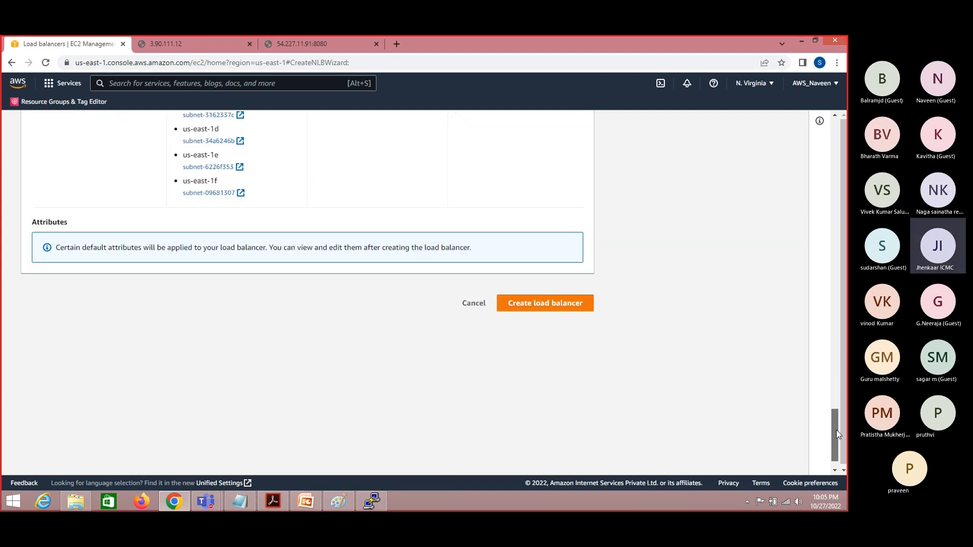
left_click(556, 307)
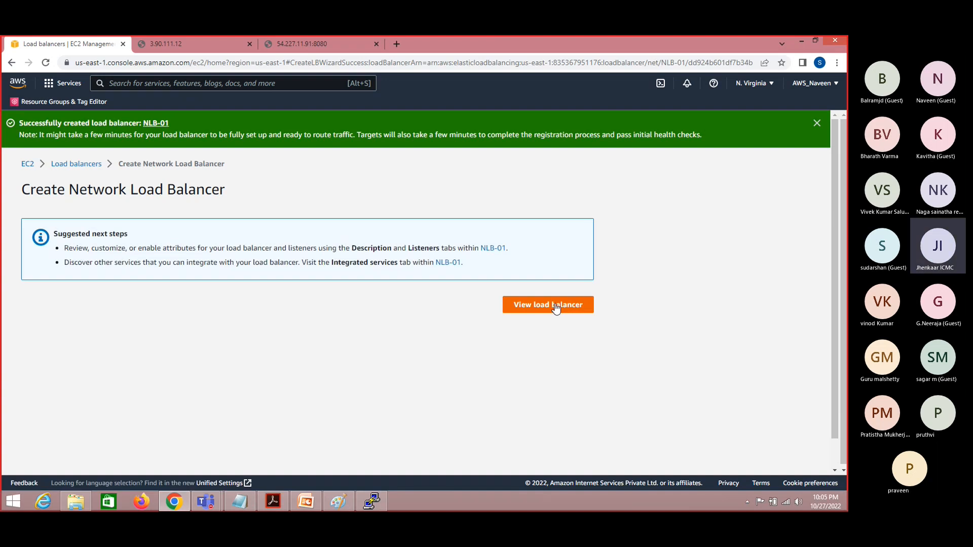
left_click(556, 307)
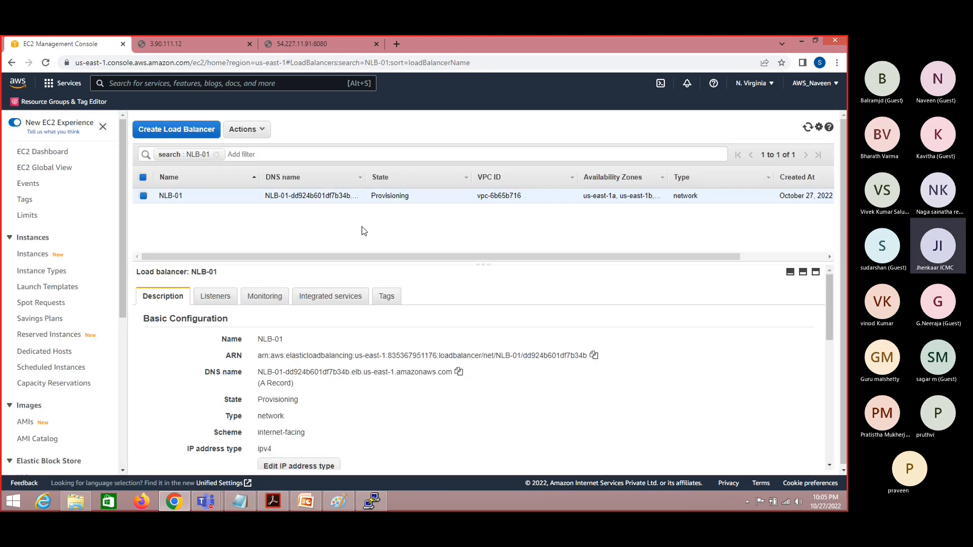
Step: Refresh the load balancer list repeatedly to check NLB-01's provisioning state
left_click(807, 128)
left_click(807, 129)
left_click(808, 130)
left_click(806, 130)
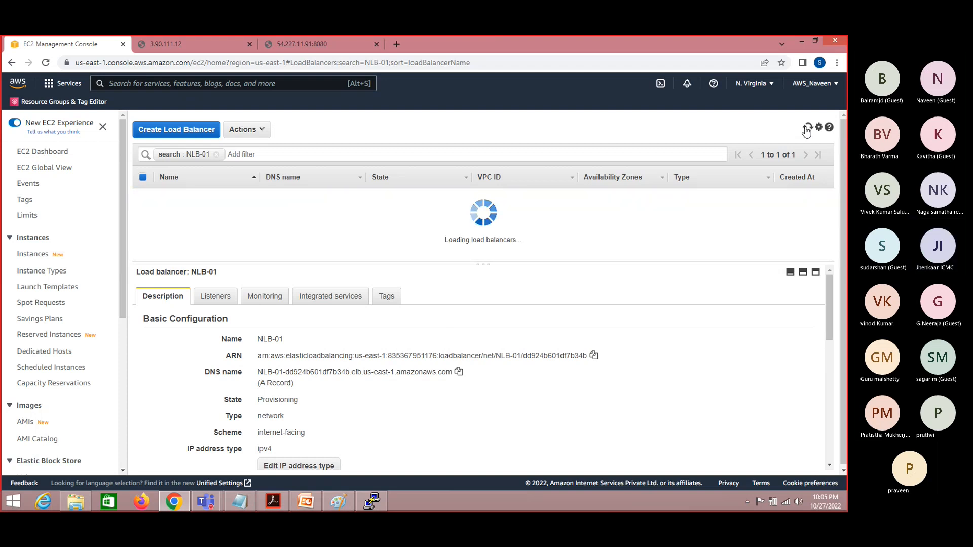
Step: Review NLB-01's listeners and their target group Amazon-TG, and return to the load balancers through the target group list
left_click(226, 304)
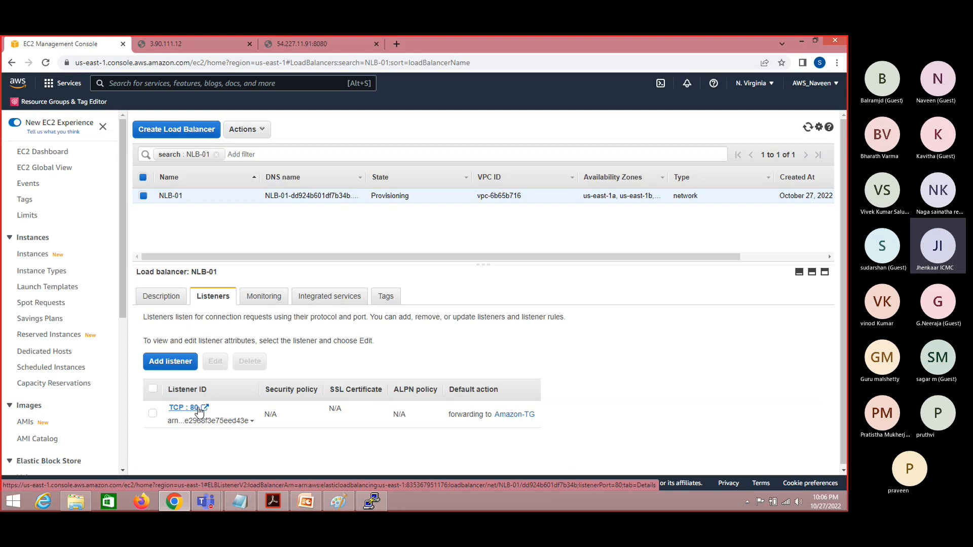
left_click(520, 422)
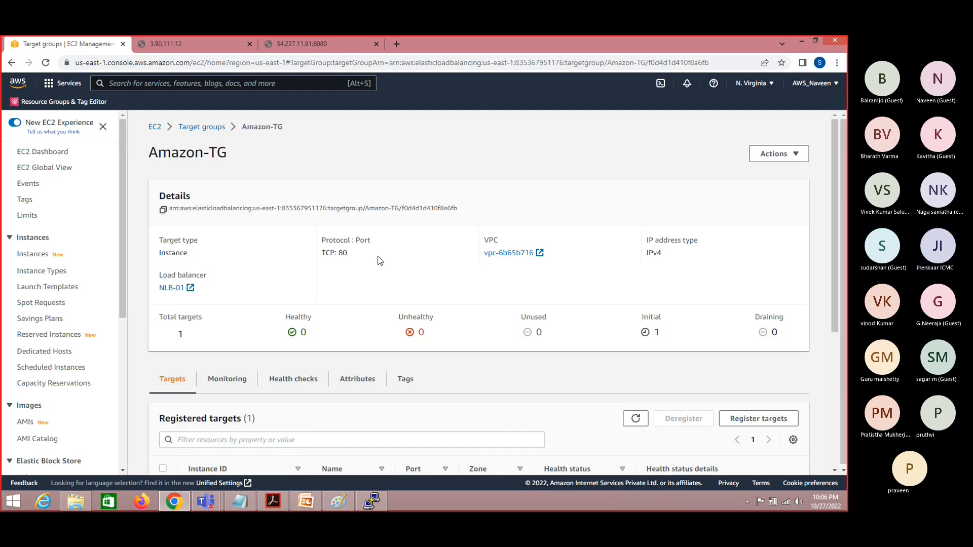
left_click(188, 131)
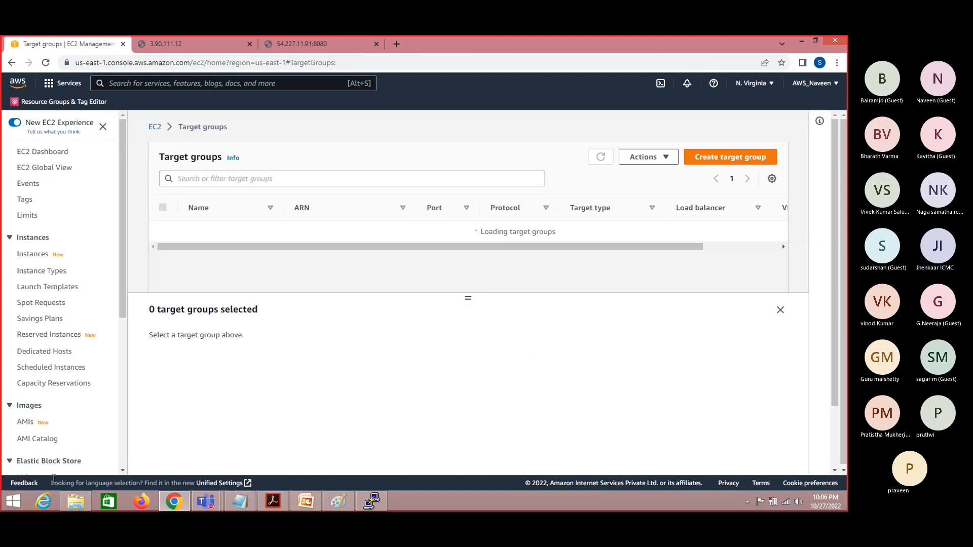
scroll(119, 329, "down", 5)
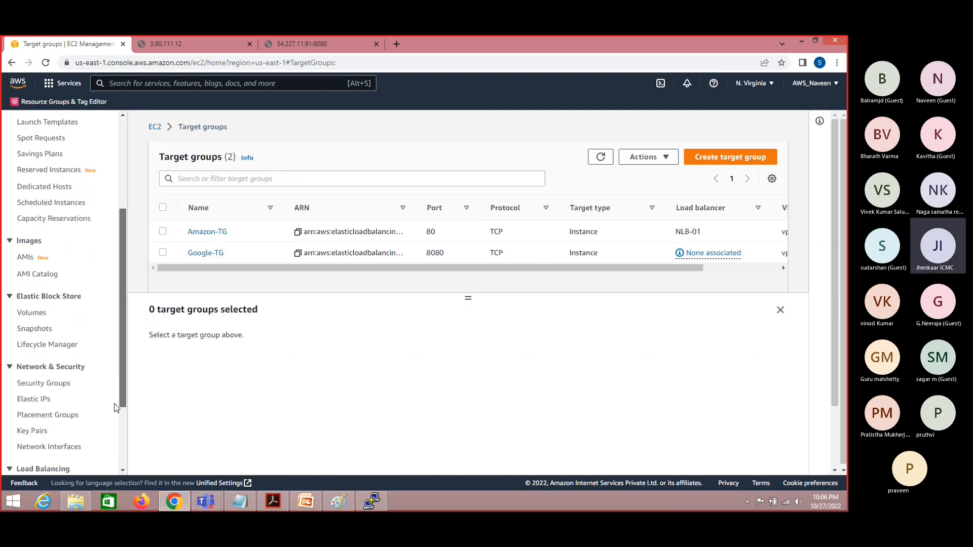
left_click(52, 420)
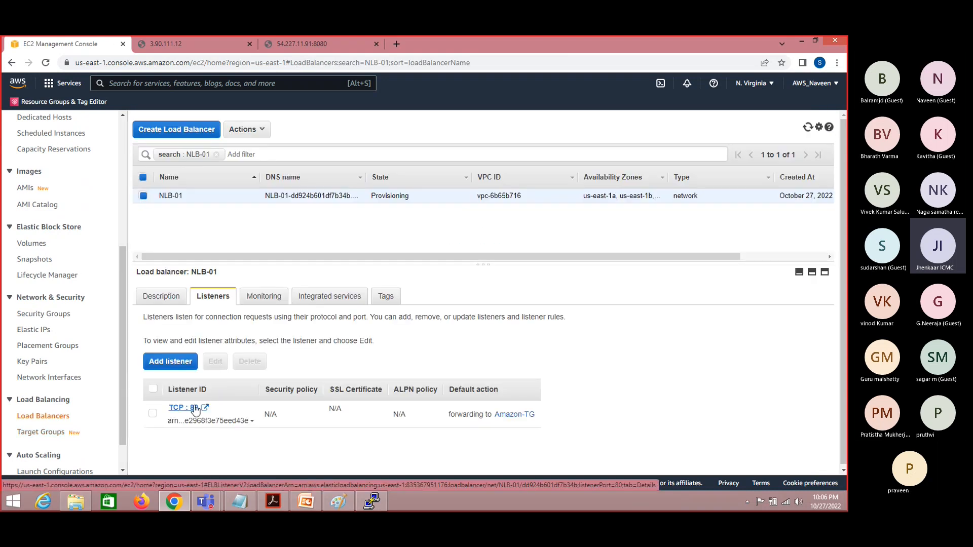
Step: Start adding a TCP listener on port 8080 to NLB-01, switching to Paint to check the routing diagram and back to Chrome
left_click(181, 366)
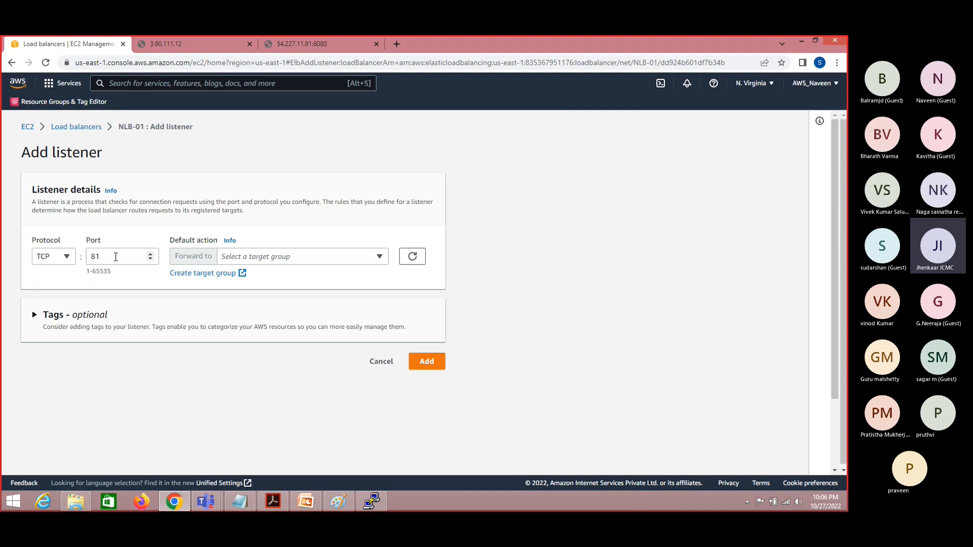
left_click(113, 255)
key("BackSpace")
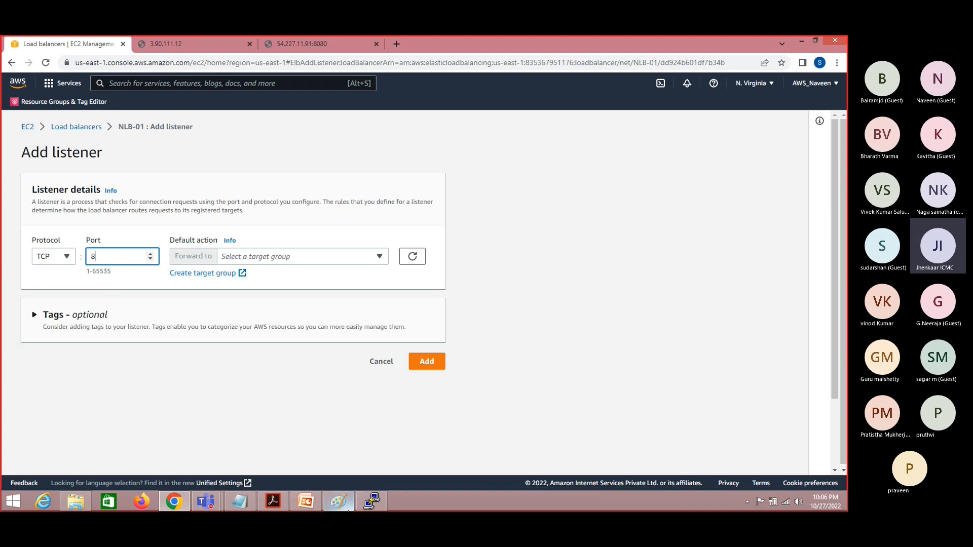
left_click(347, 509)
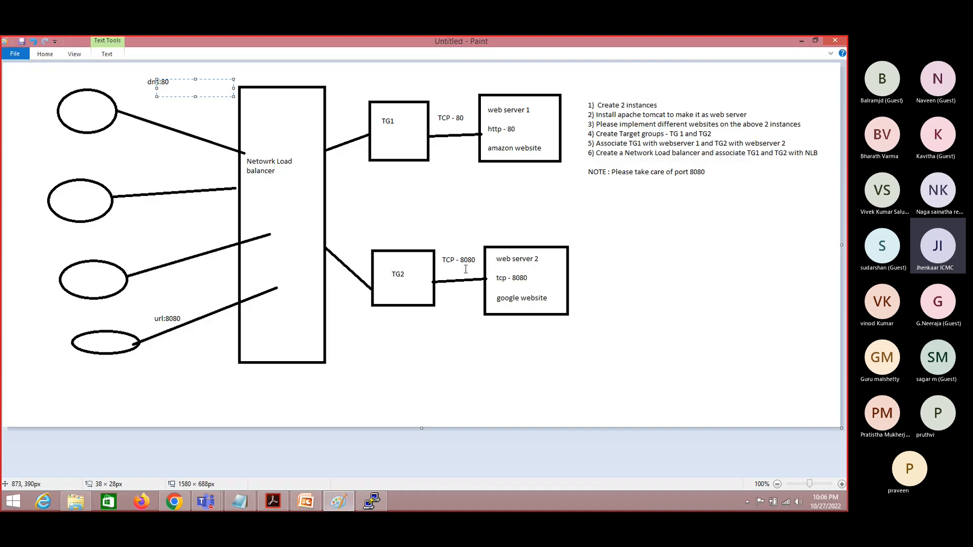
left_click(803, 41)
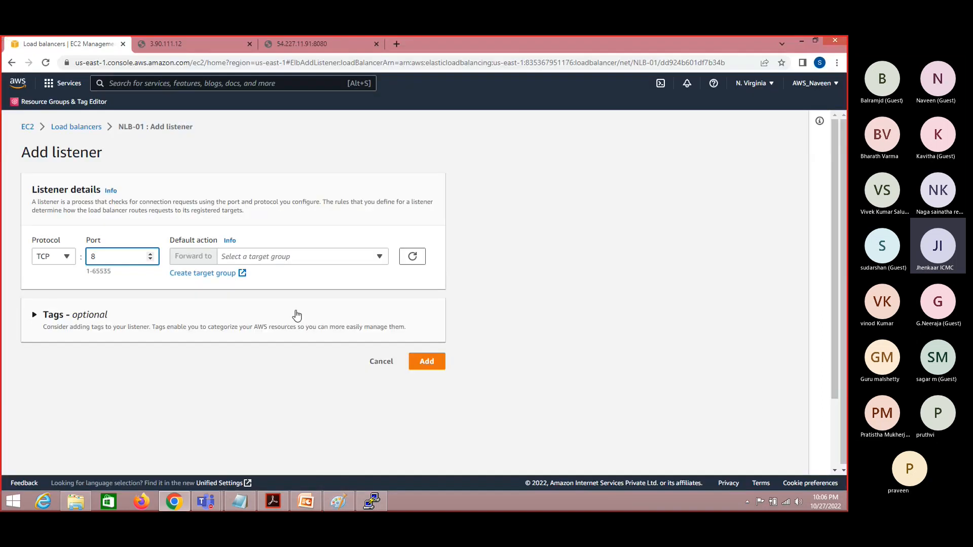
type("8080")
Step: Forward the new listener to Google-TG, add it, and return to NLB-01's listeners
left_click(339, 258)
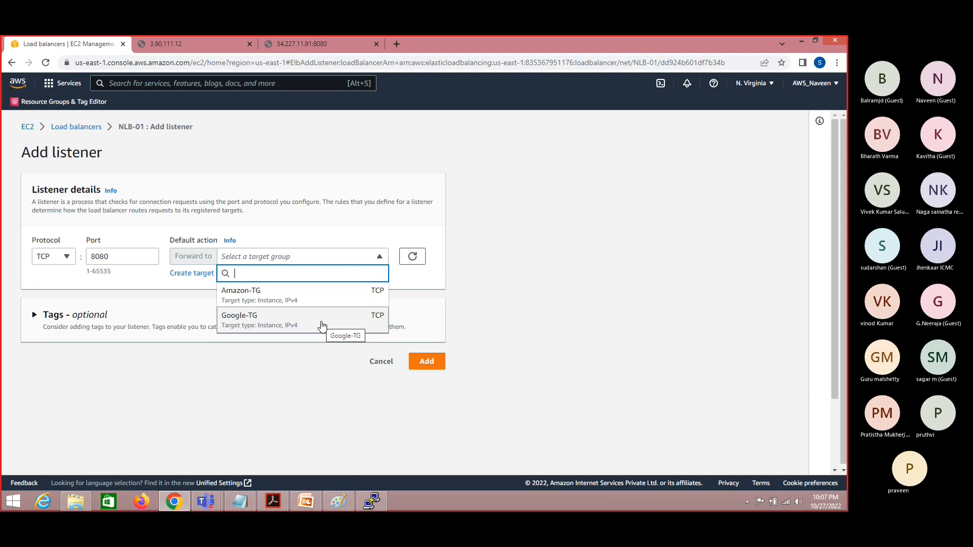
left_click(322, 326)
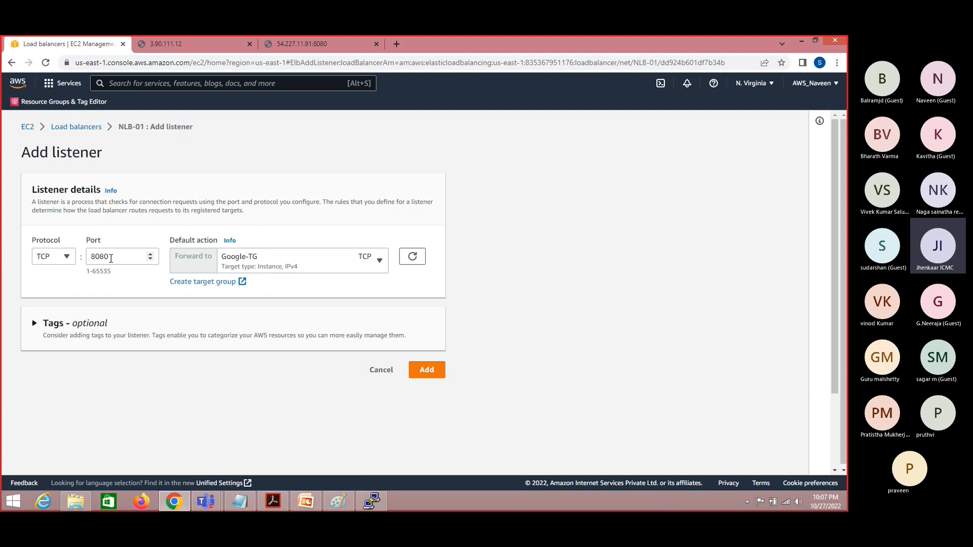
left_click(430, 371)
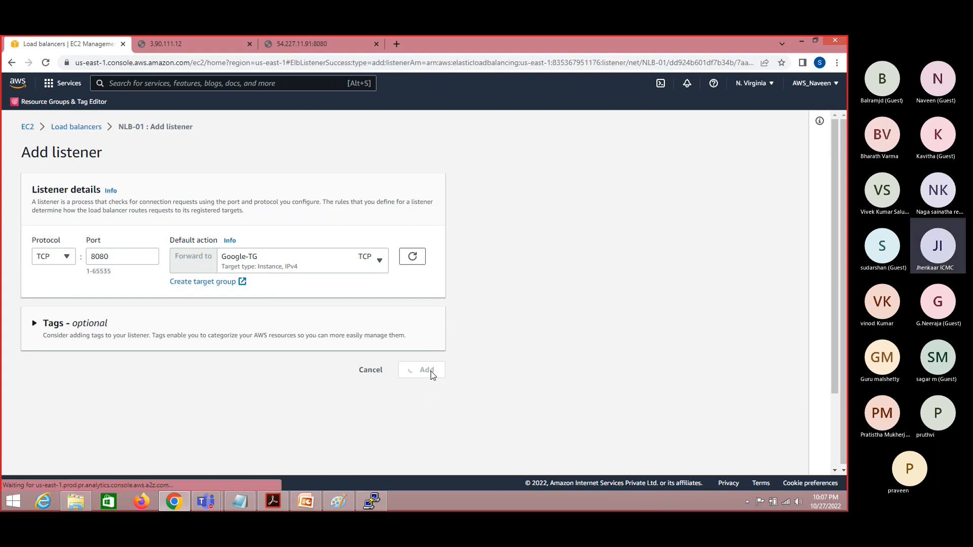
left_click(418, 280)
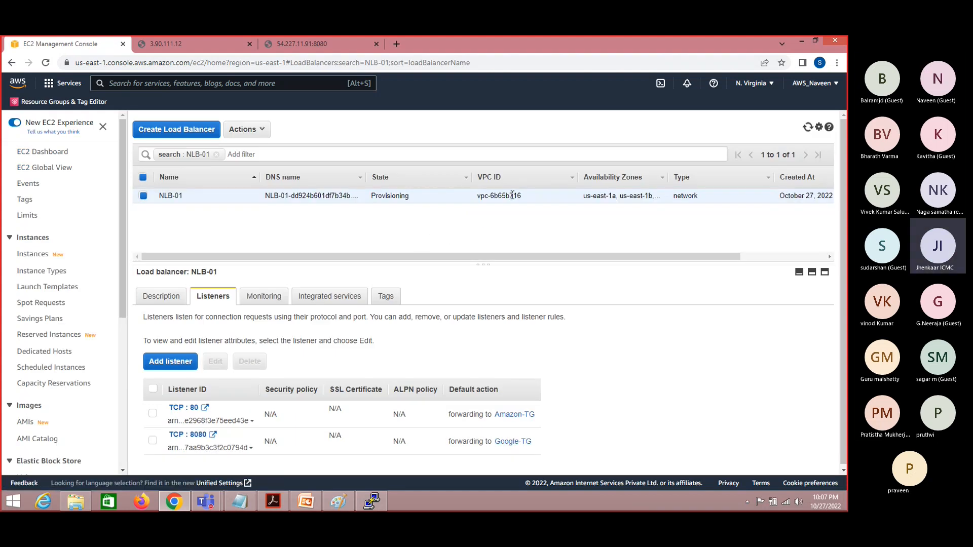
Step: Keep refreshing the load balancer list to check whether NLB-01 has left the provisioning state
left_click(805, 129)
double_click(403, 197)
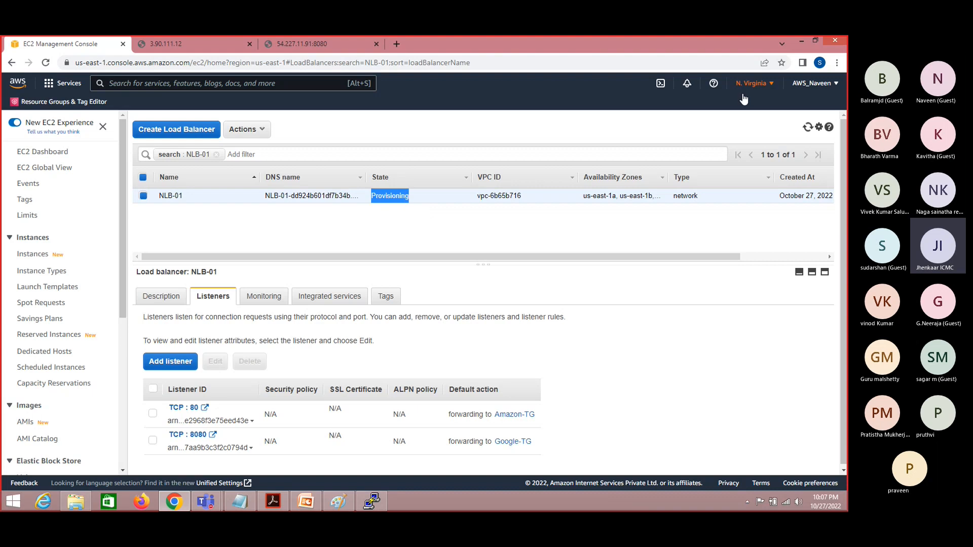
left_click(807, 127)
left_click(807, 129)
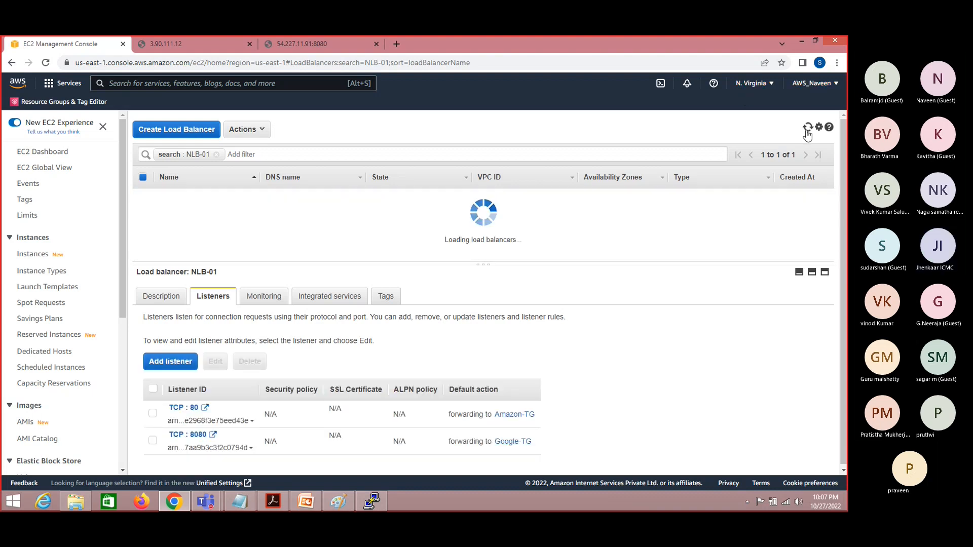
left_click(807, 129)
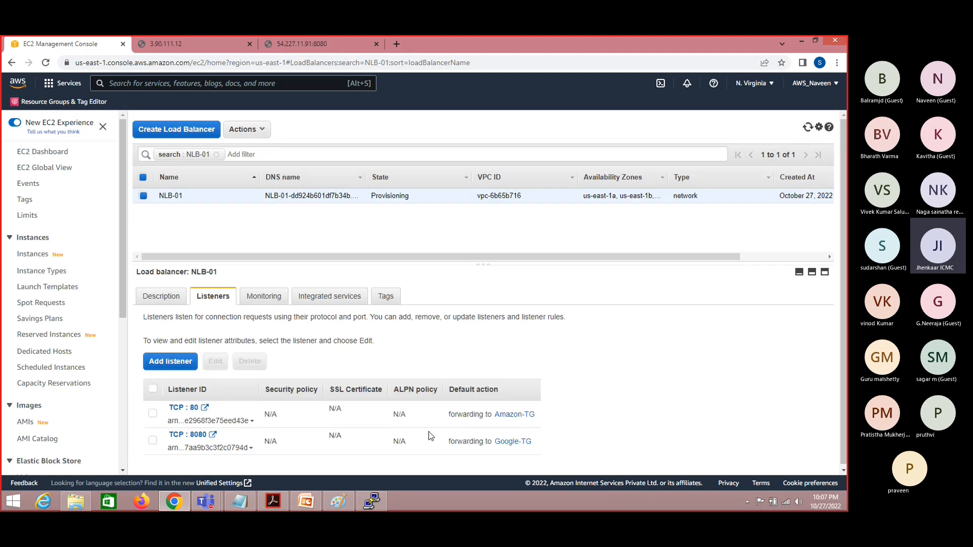
left_click(807, 131)
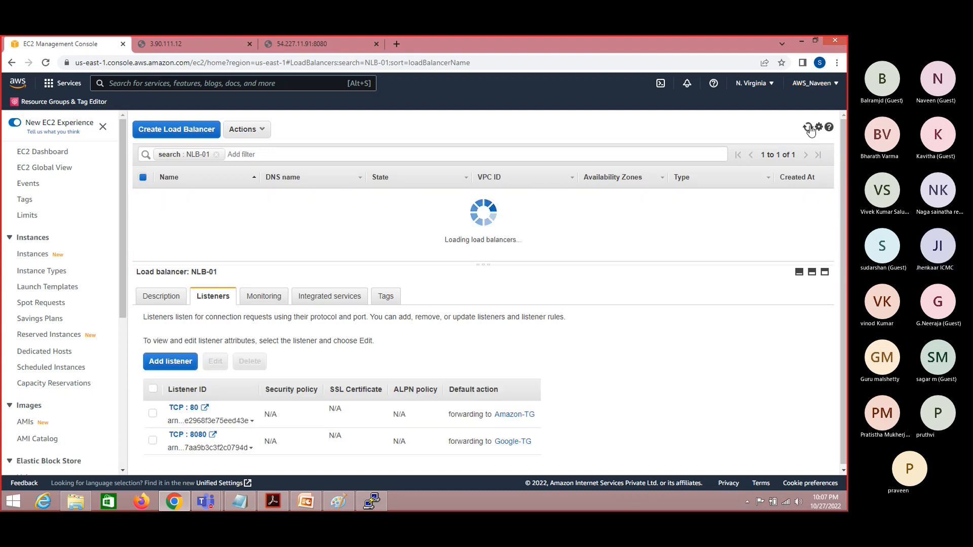
left_click(809, 130)
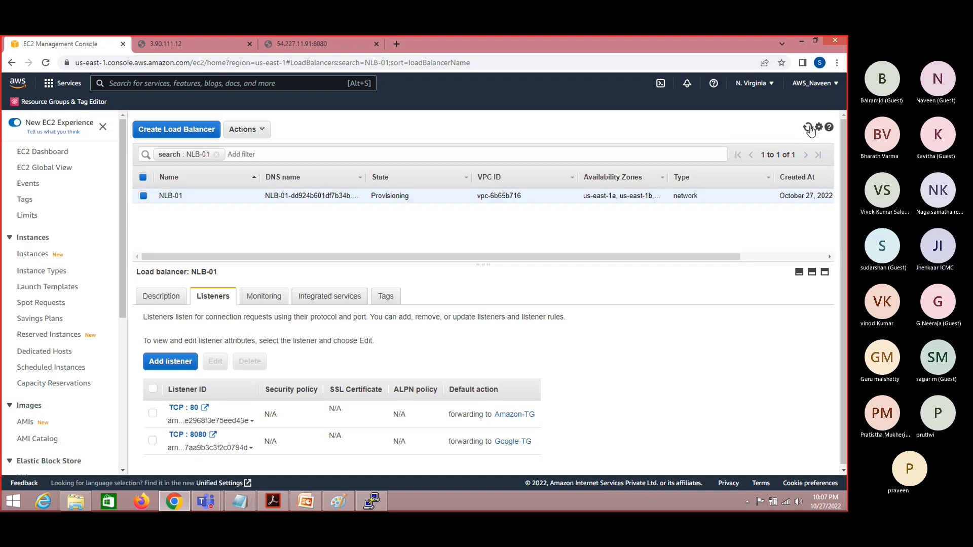
left_click(810, 130)
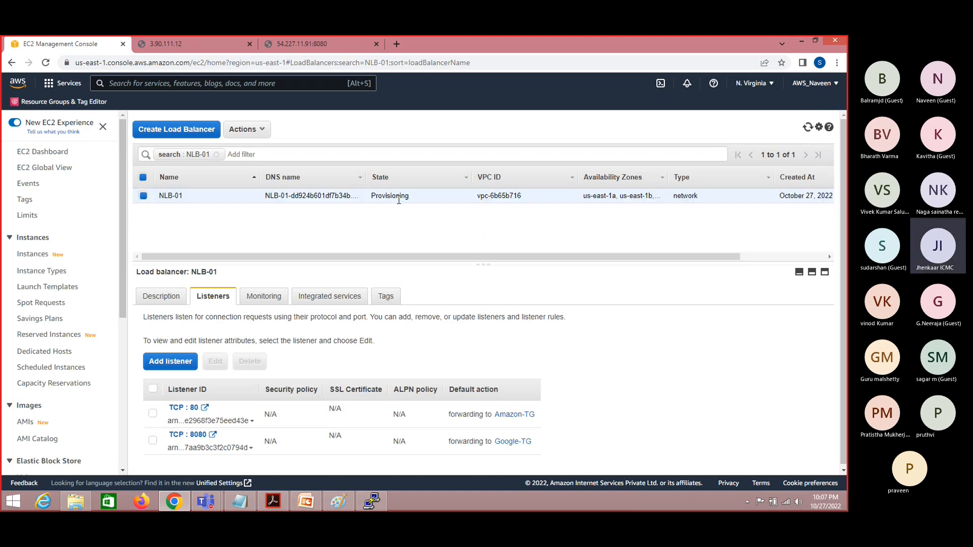
left_click(806, 130)
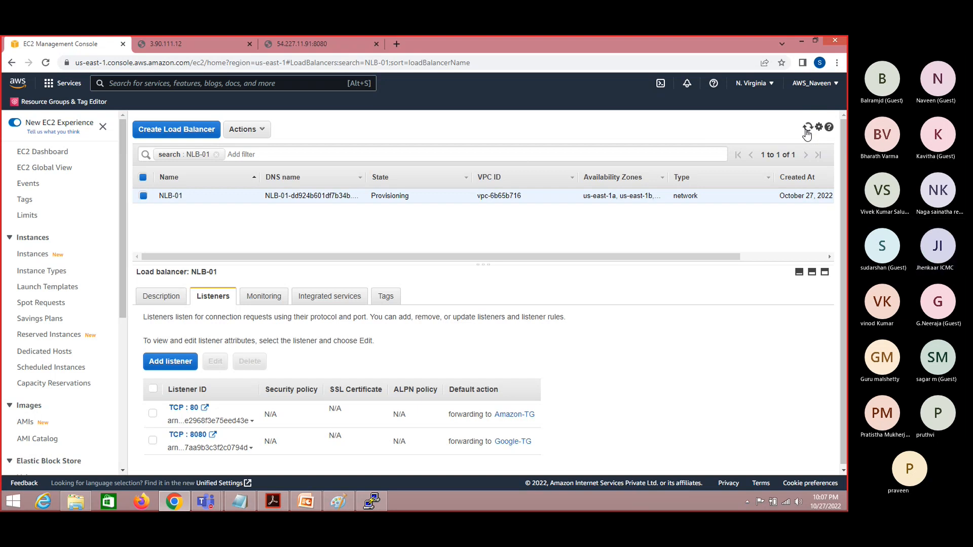
left_click(807, 131)
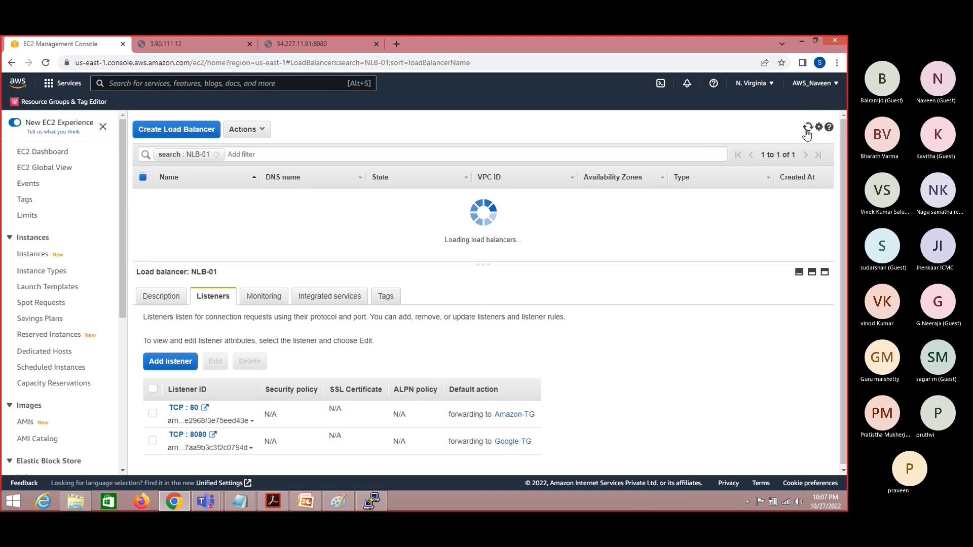
left_click(807, 131)
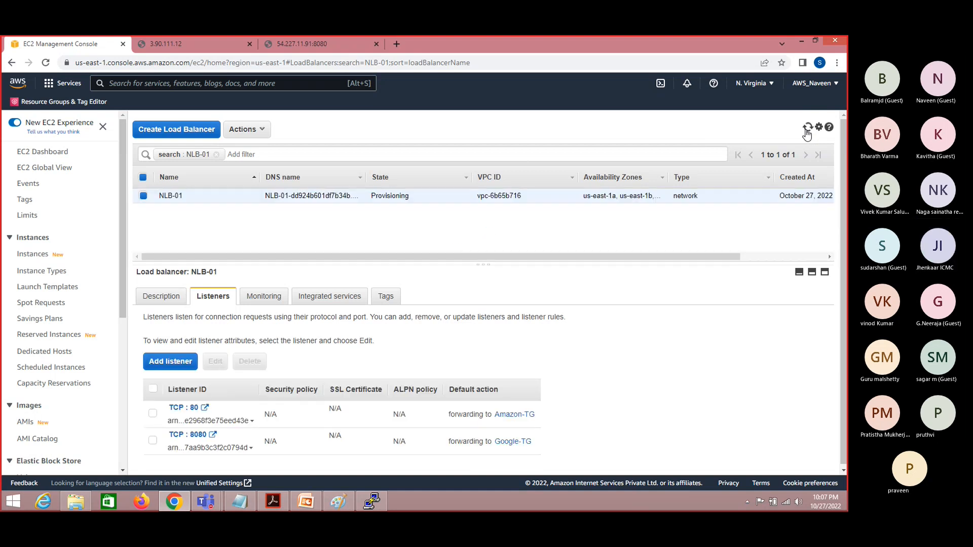
Step: Copy NLB-01's DNS name from its description and refresh the load balancer list to check its state
left_click(172, 300)
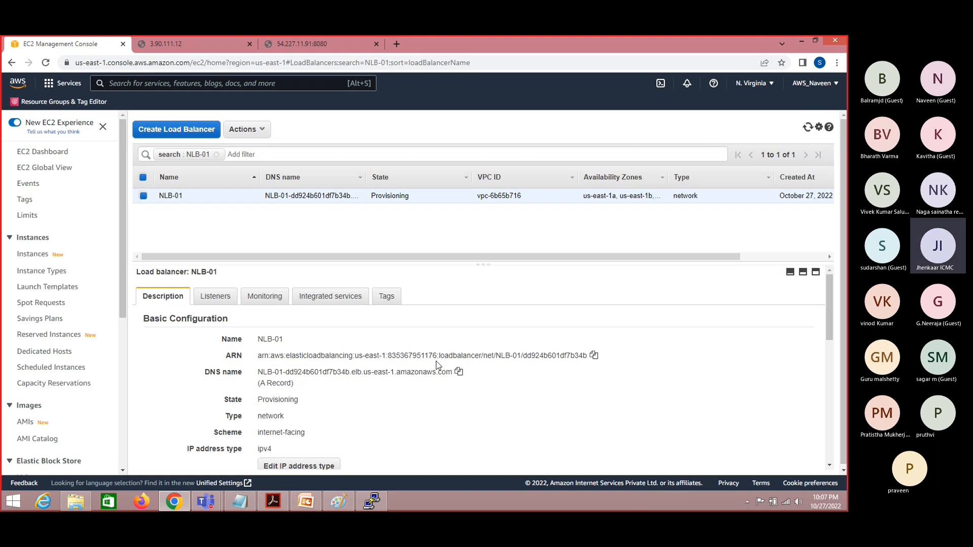
left_click(459, 372)
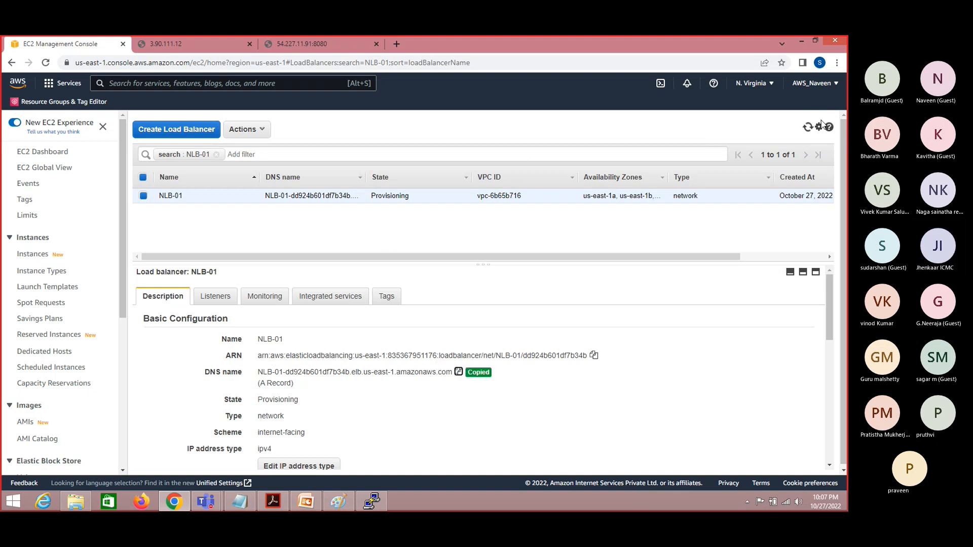
left_click(807, 128)
left_click(807, 128)
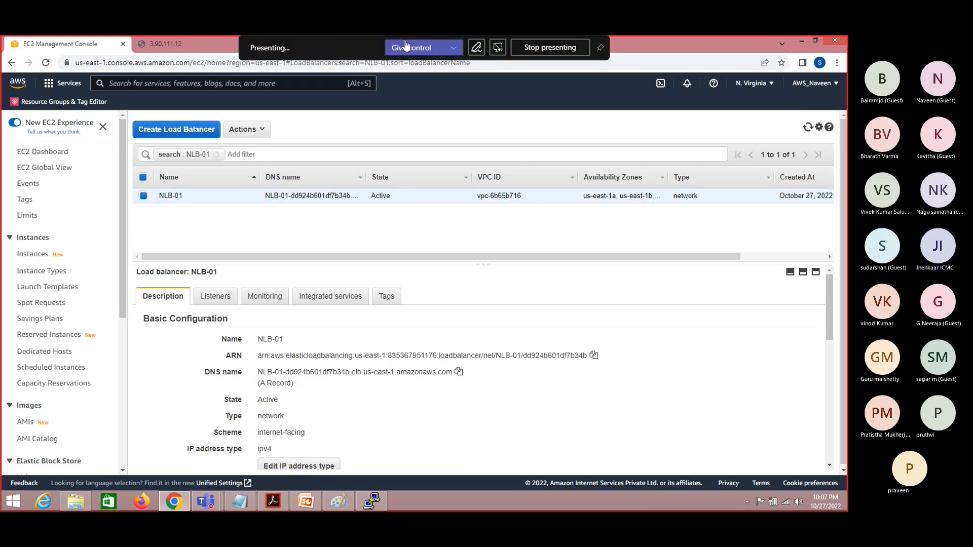
Step: Load NLB-01's copied DNS name in a new Chrome Incognito window
right_click(178, 498)
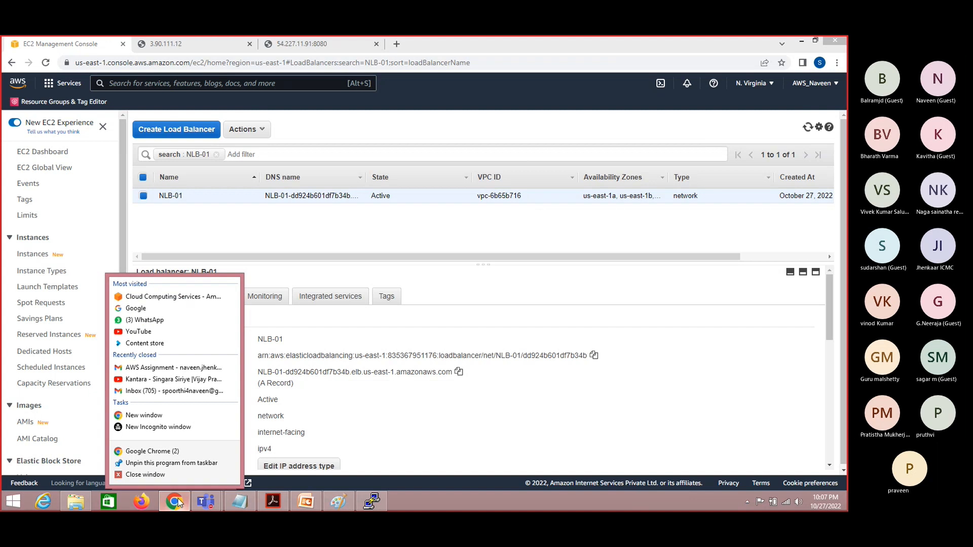
left_click(176, 428)
key("ctrl+v")
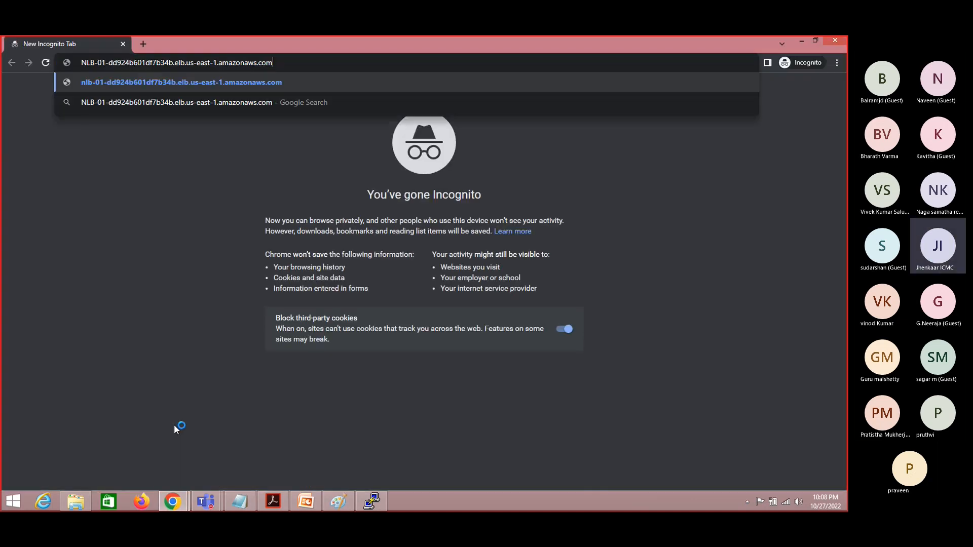
key("Return")
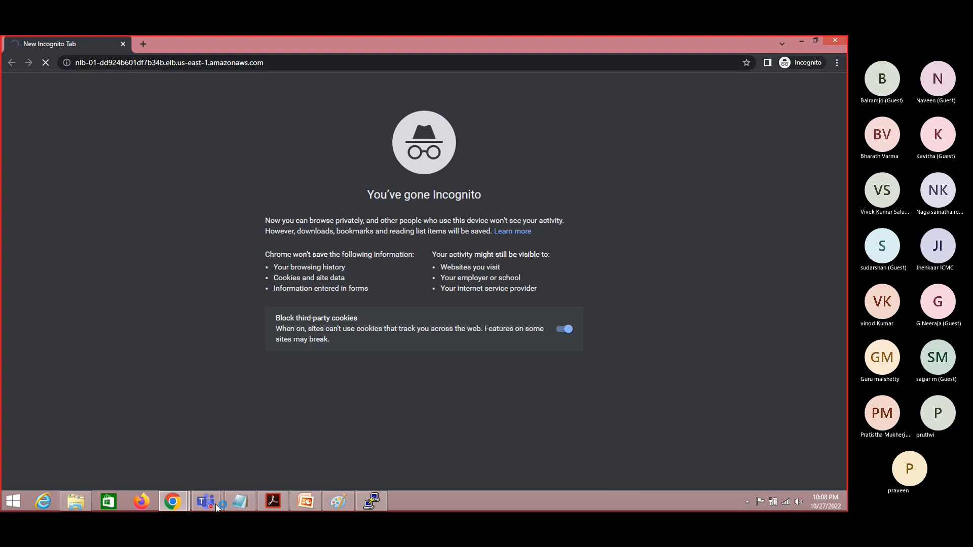
left_click(277, 64)
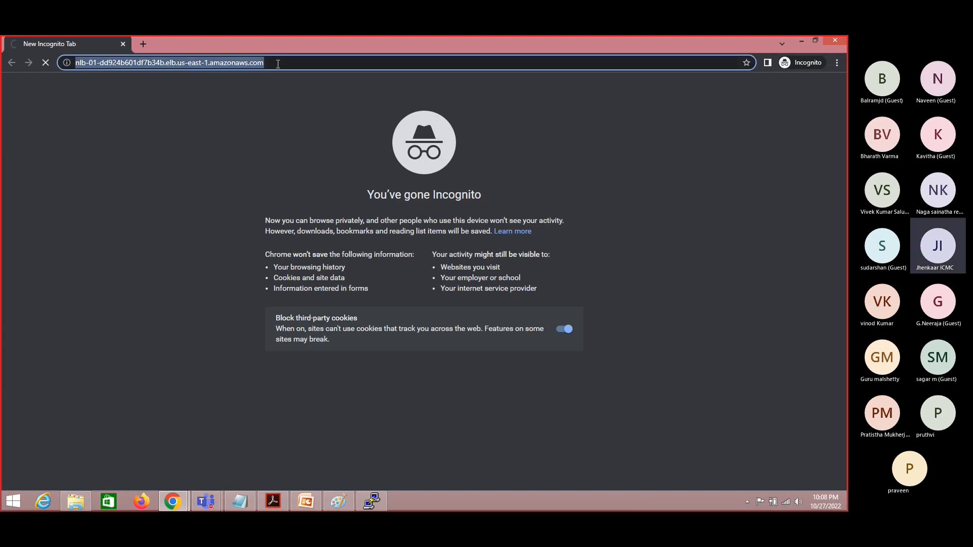
left_click(278, 63)
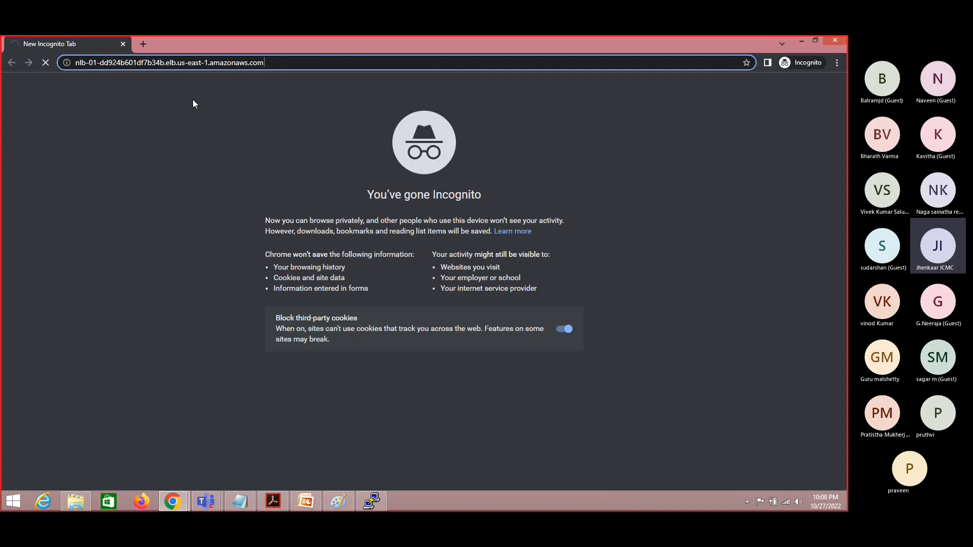
left_click(283, 61)
type(":")
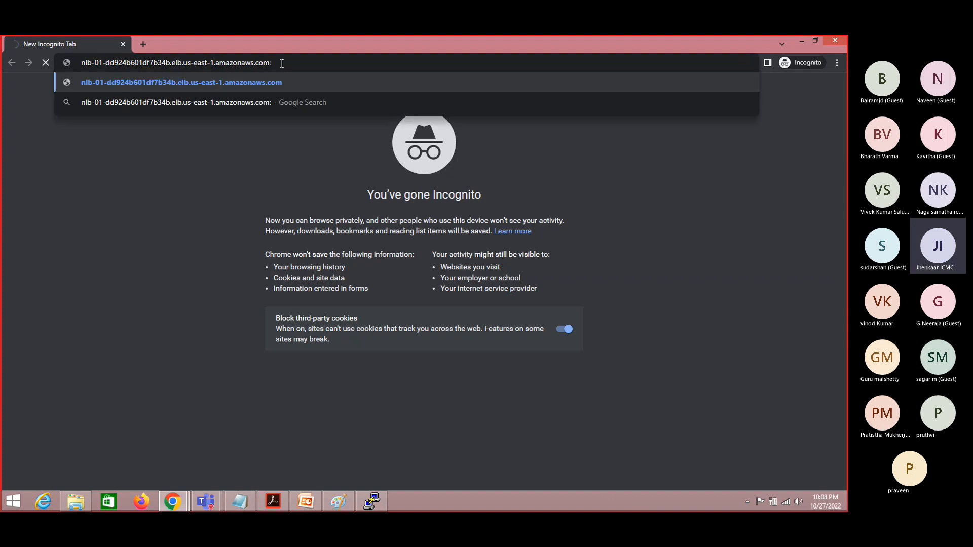
type("8080")
key("BackSpace")
key("BackSpace")
key("BackSpace")
key("BackSpace")
key("BackSpace")
left_click(168, 234)
Step: Switch to the Teams meeting and post NLB-01's copied DNS name in the meeting chat
mouse_move(206, 502)
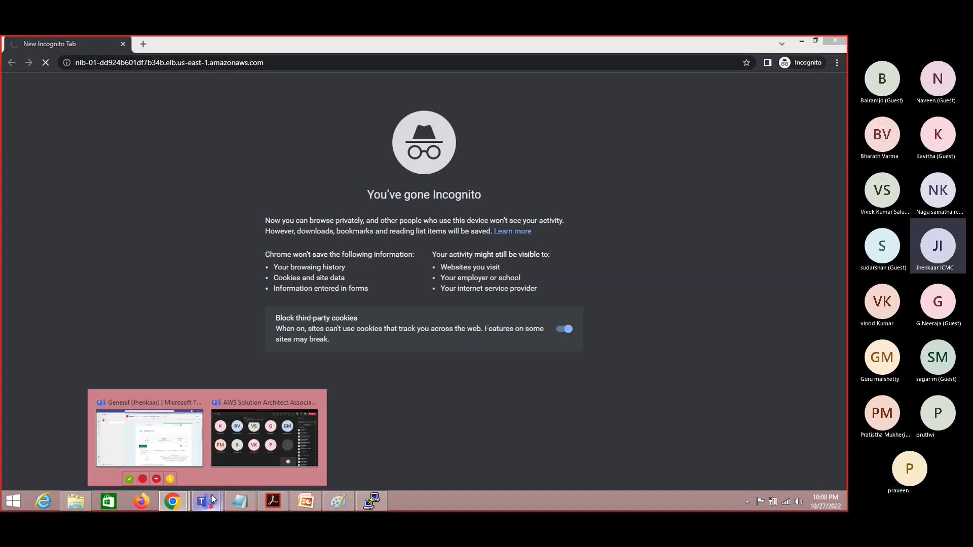
left_click(249, 451)
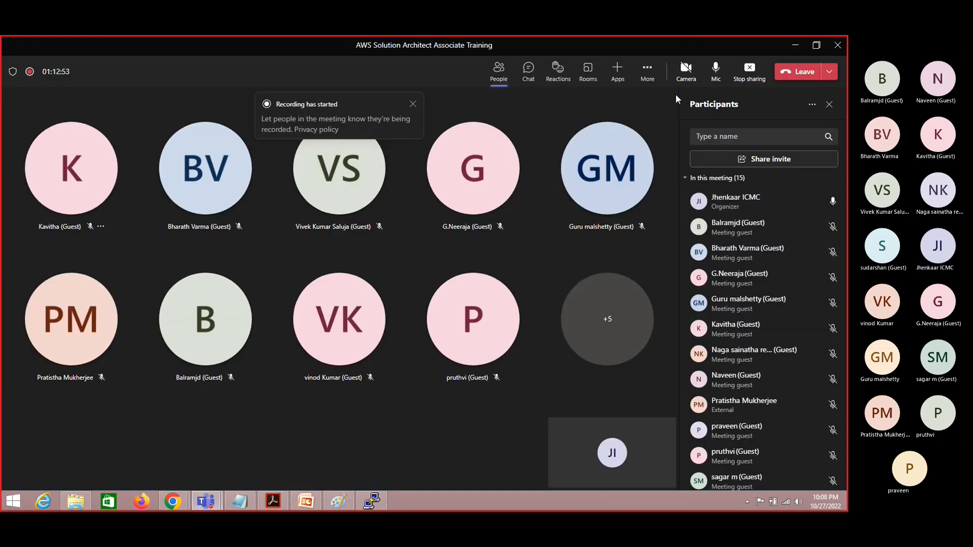
left_click(530, 75)
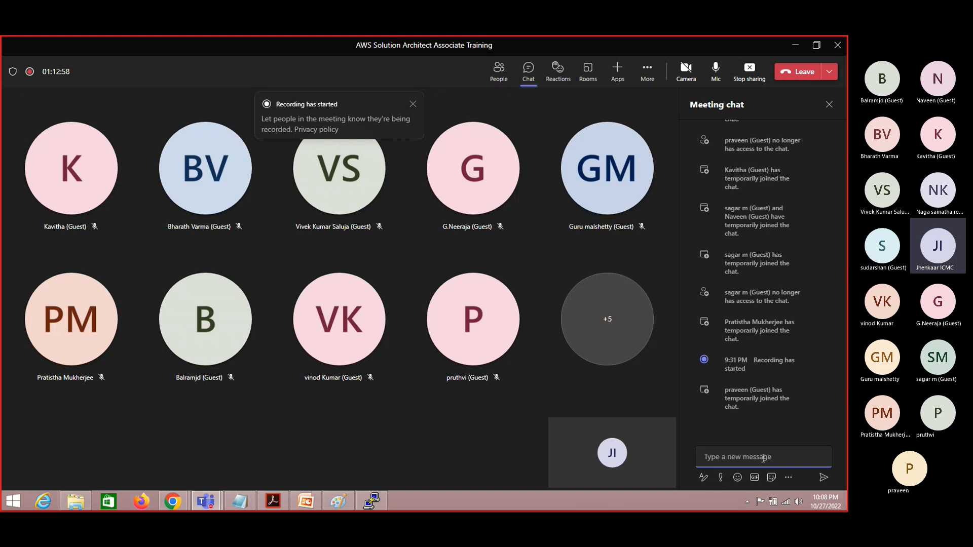
key("ctrl+v")
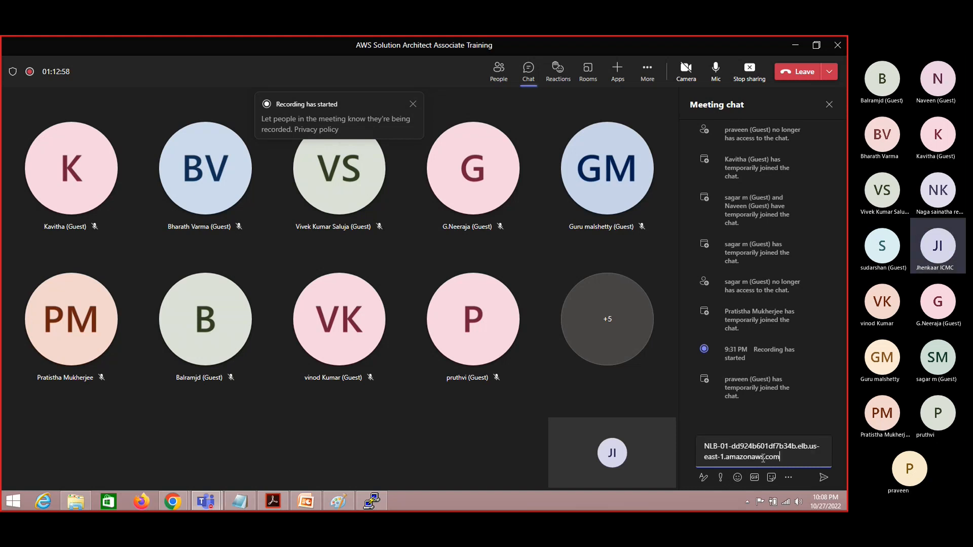
key("Return")
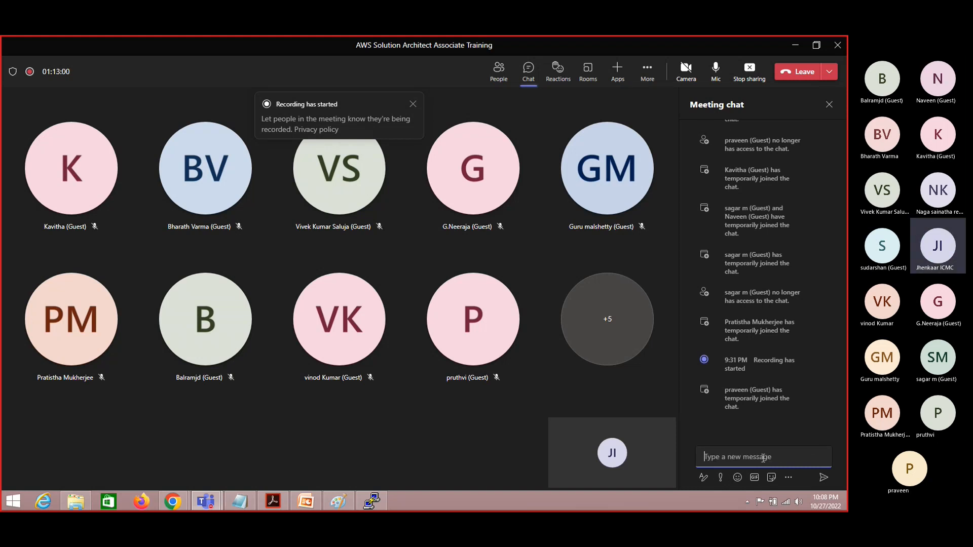
Step: Return to the Chrome window with the EC2 console and view the Amazon website page at 3.90.111.12
key("alt+Tab")
key("alt+Tab")
key("alt+Tab")
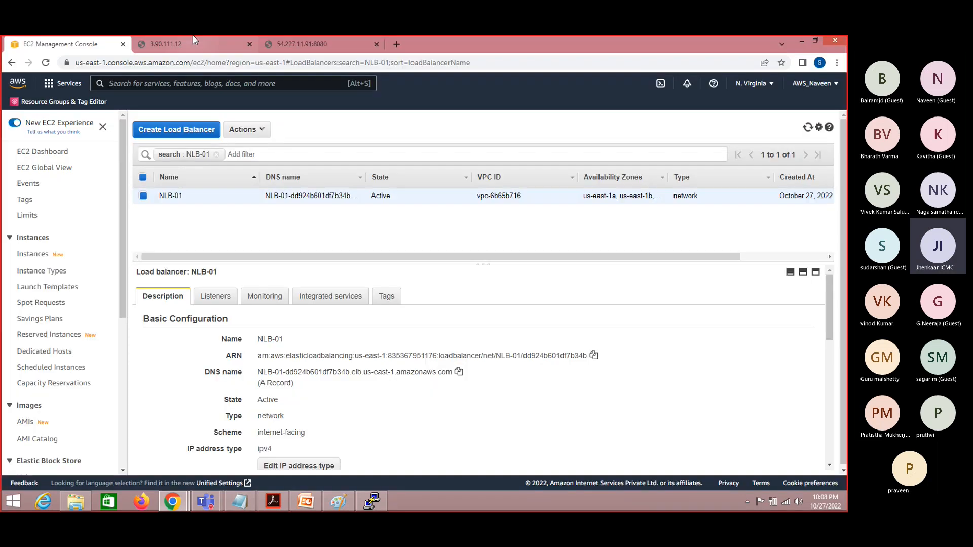
left_click(192, 44)
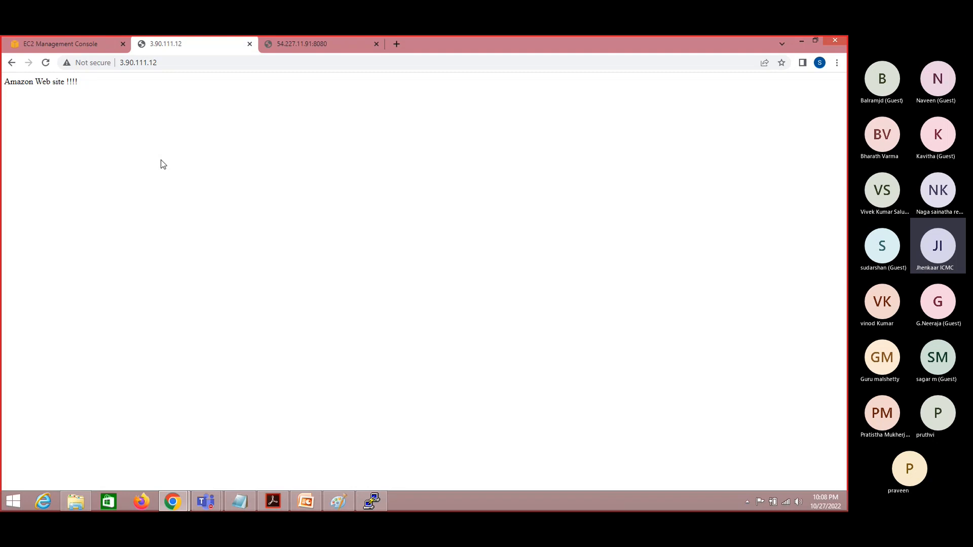
Step: Return to the Incognito window and keep reloading NLB-01's DNS name to test whether the site responds
key("alt+Tab")
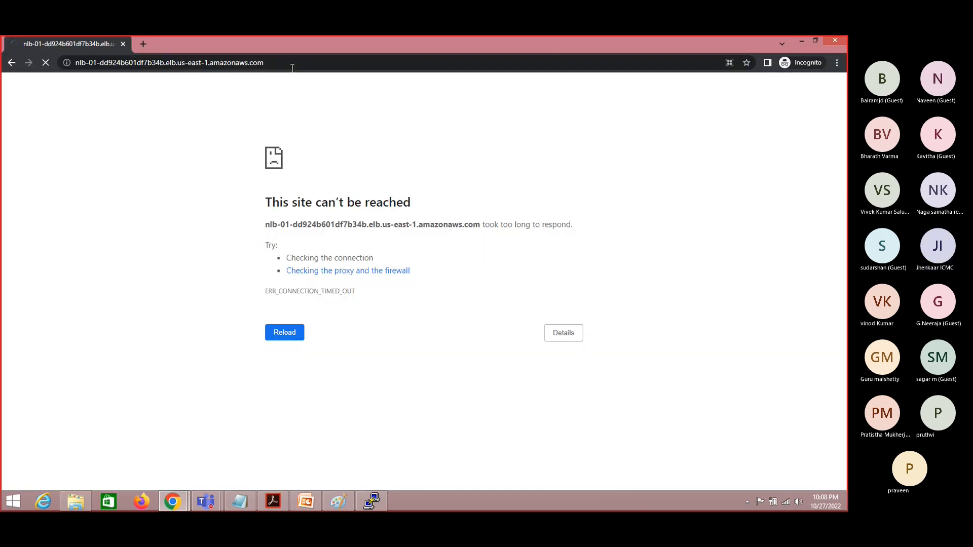
left_click(292, 67)
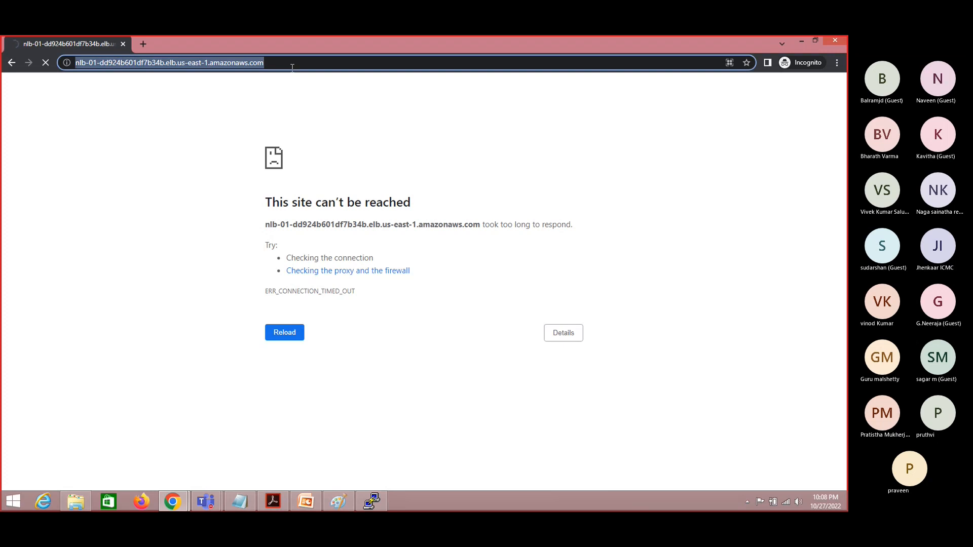
left_click(47, 66)
left_click(46, 67)
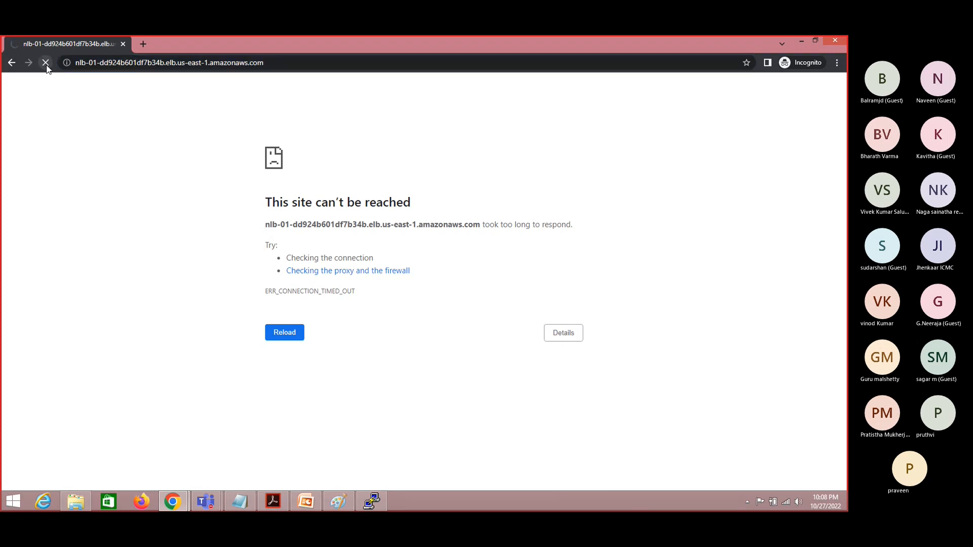
left_click(324, 64)
key("Return")
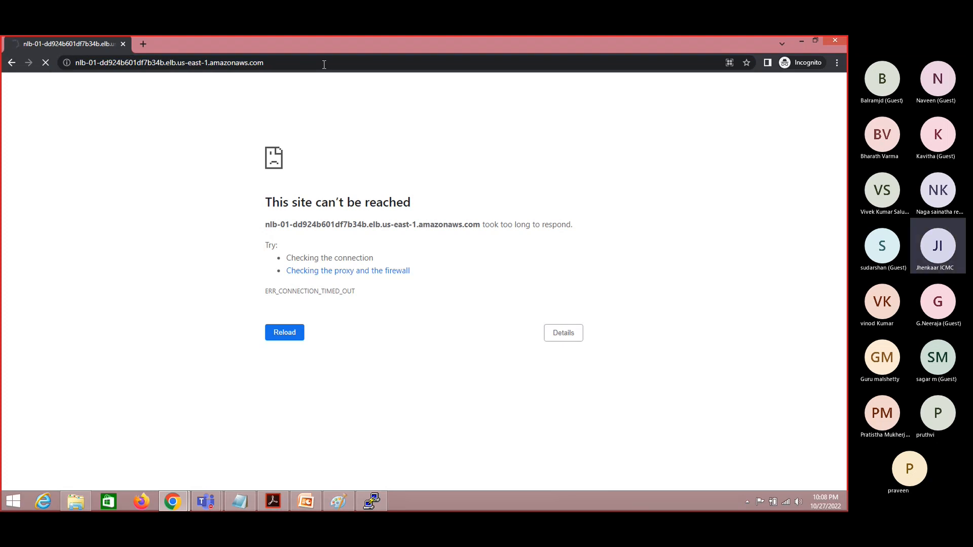
key("alt+Tab")
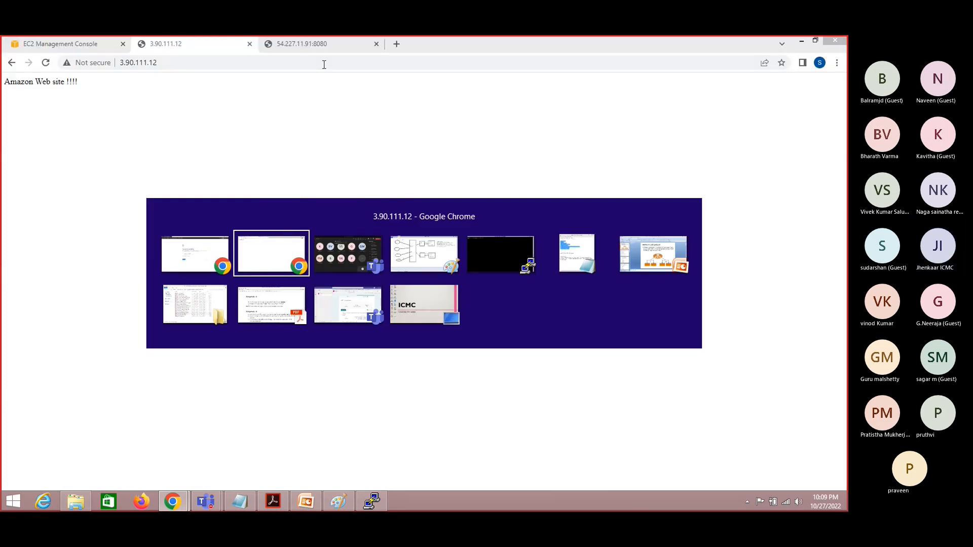
key("alt+Tab")
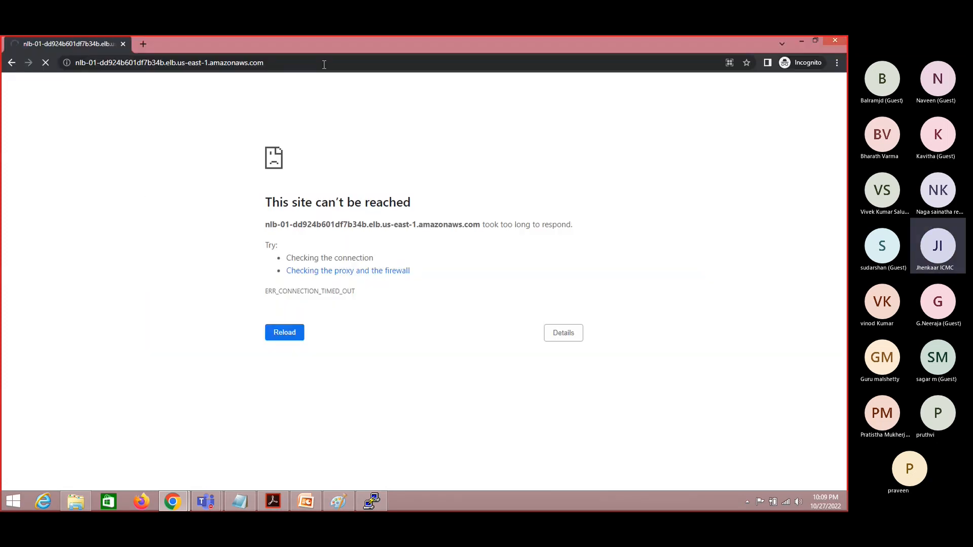
left_click(312, 66)
key("Return")
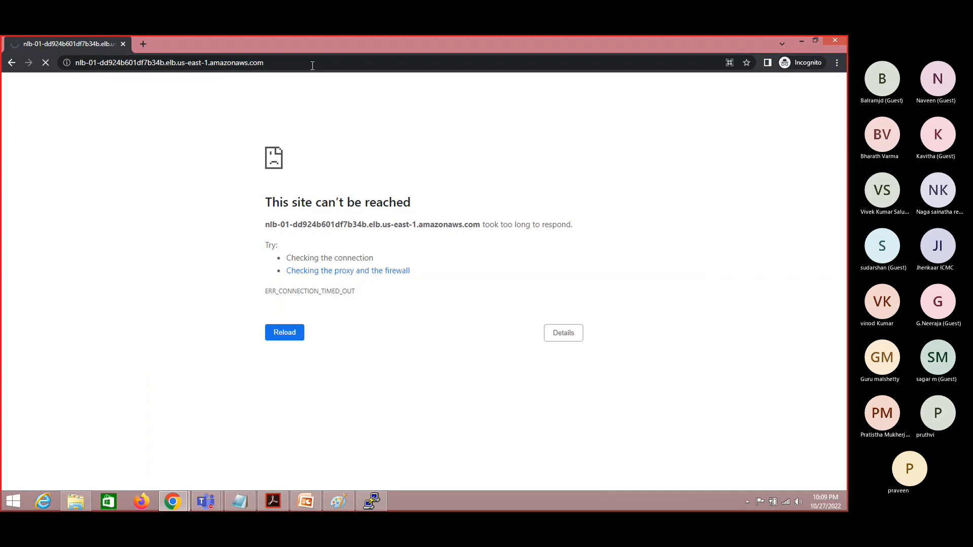
left_click(312, 65)
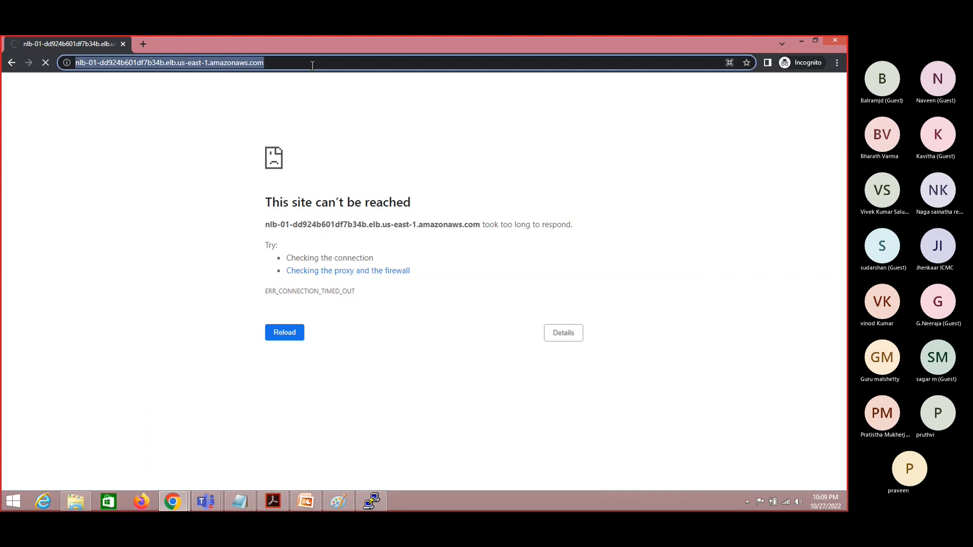
Step: Load NLB-01's DNS name in a second Incognito tab and in a new regular Chrome window
left_click(147, 47)
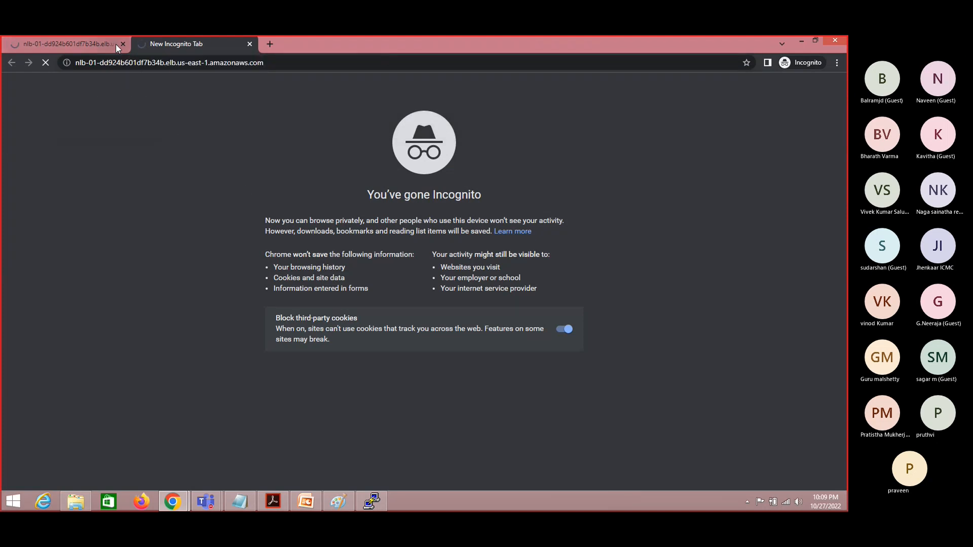
right_click(175, 504)
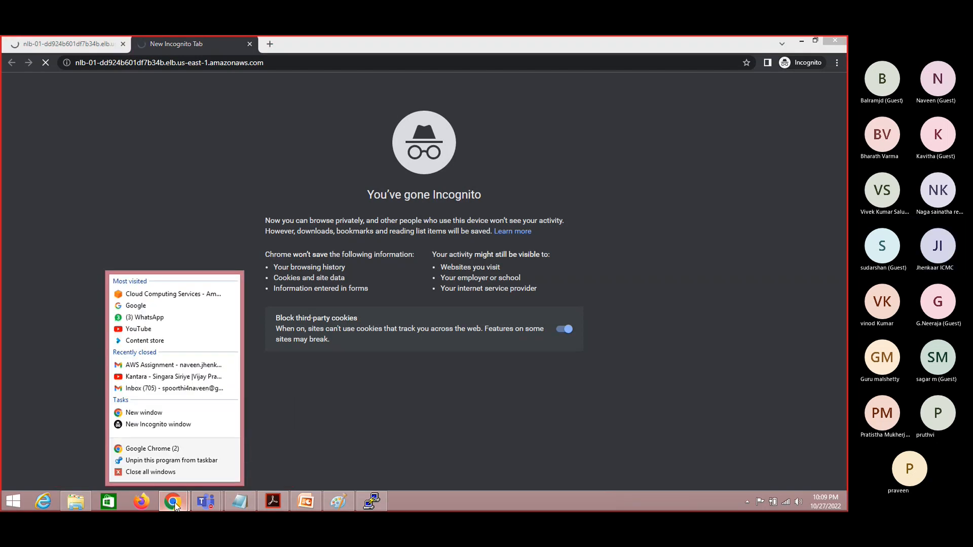
left_click(185, 414)
type("NLB-01-dd924b601df7b34b.elb.us-east-1.amazonaws.com")
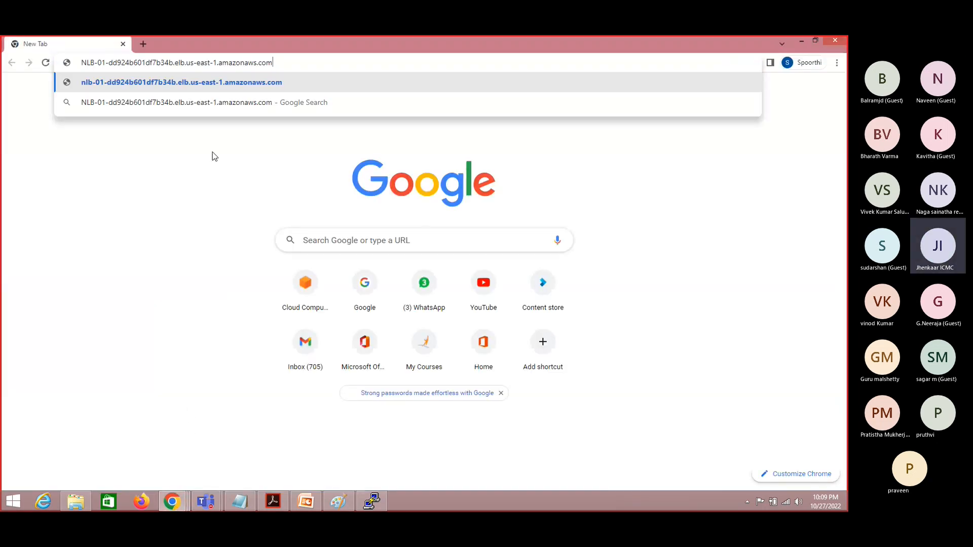
key("Return")
Step: Reload the DNS name in the second Incognito tab and check the page in the first tab
key("alt+Tab")
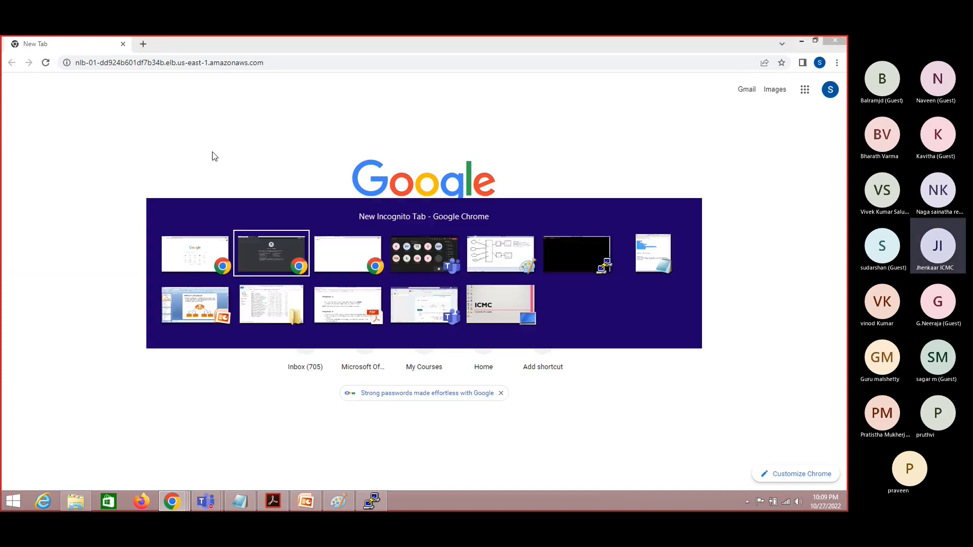
key("alt+Tab")
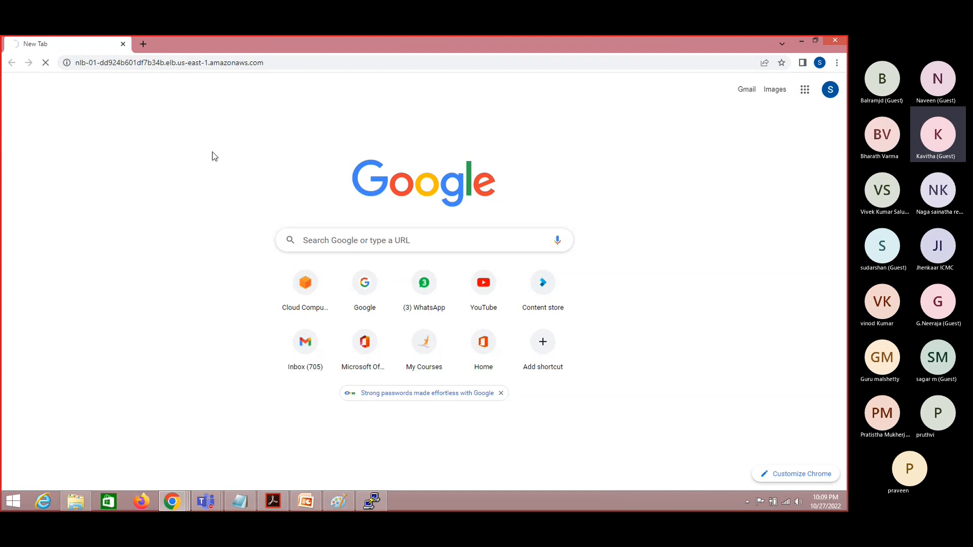
key("alt+Tab")
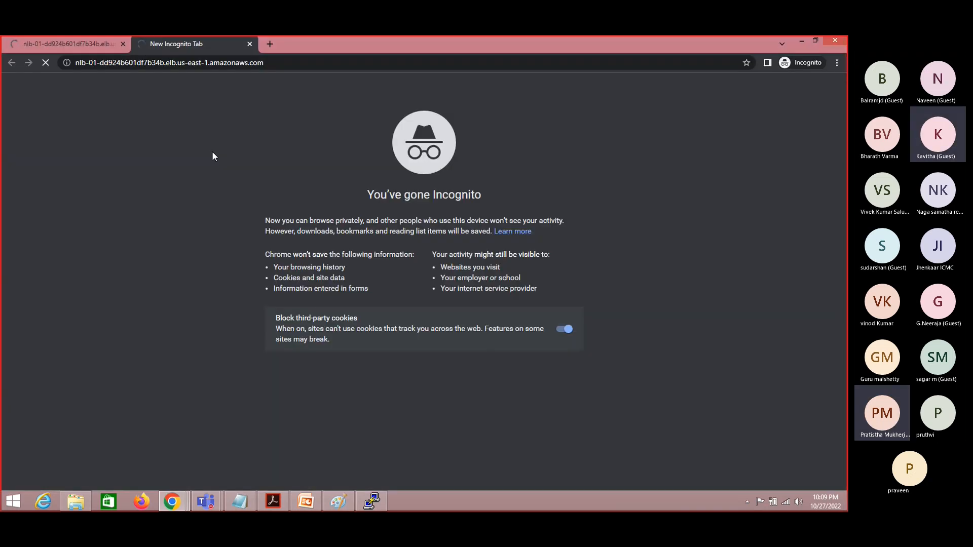
left_click(275, 65)
key("ctrl+a")
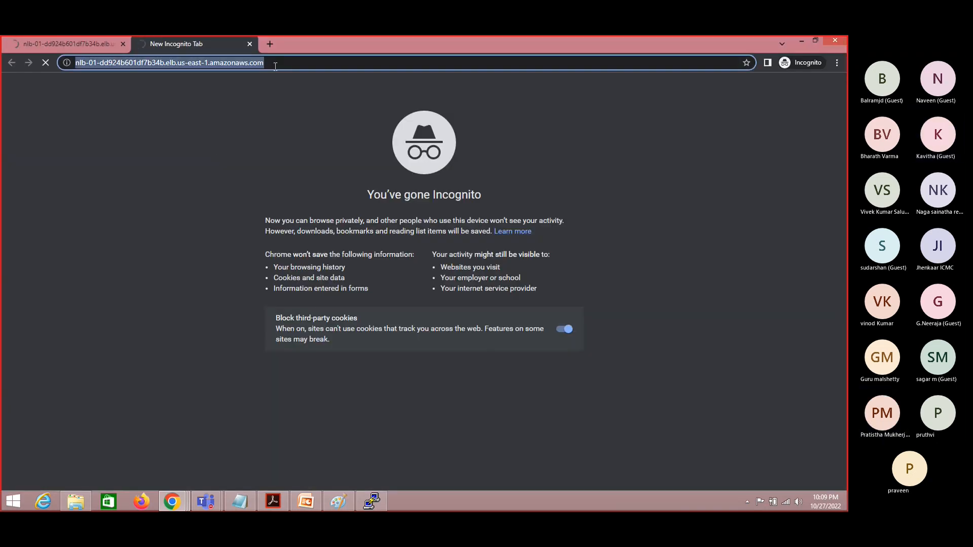
key("Return")
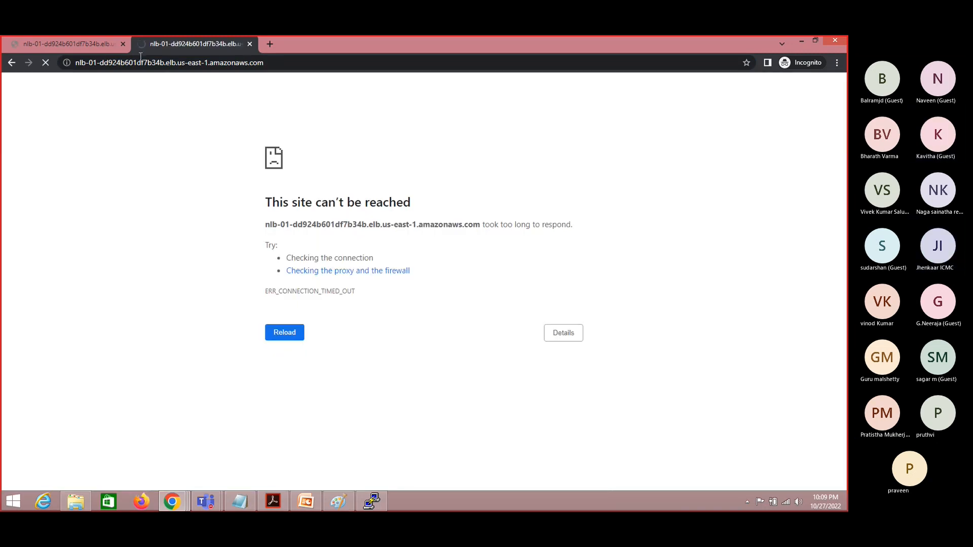
left_click(93, 49)
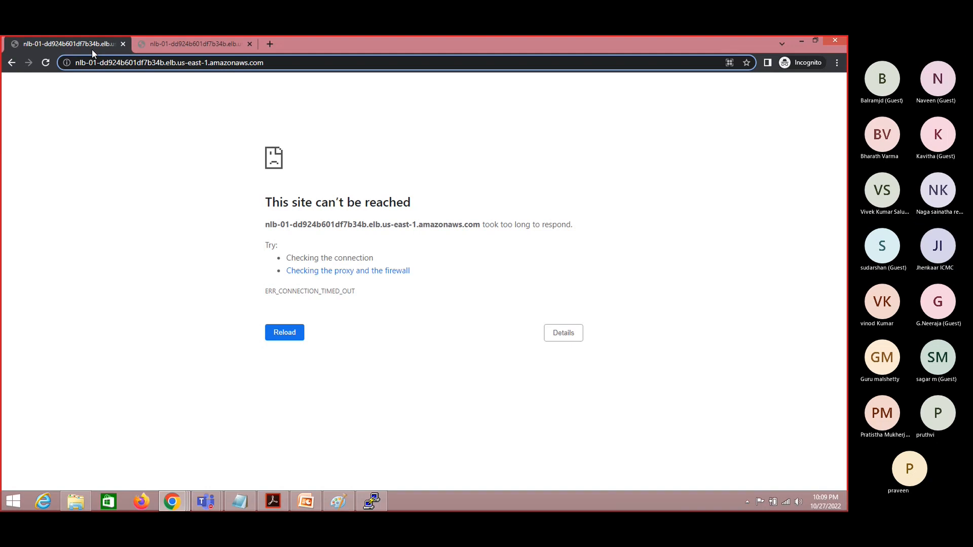
Step: Add :8080 to NLB-01's DNS name in the first Incognito tab, copy the full address, and load it
key("alt+Tab")
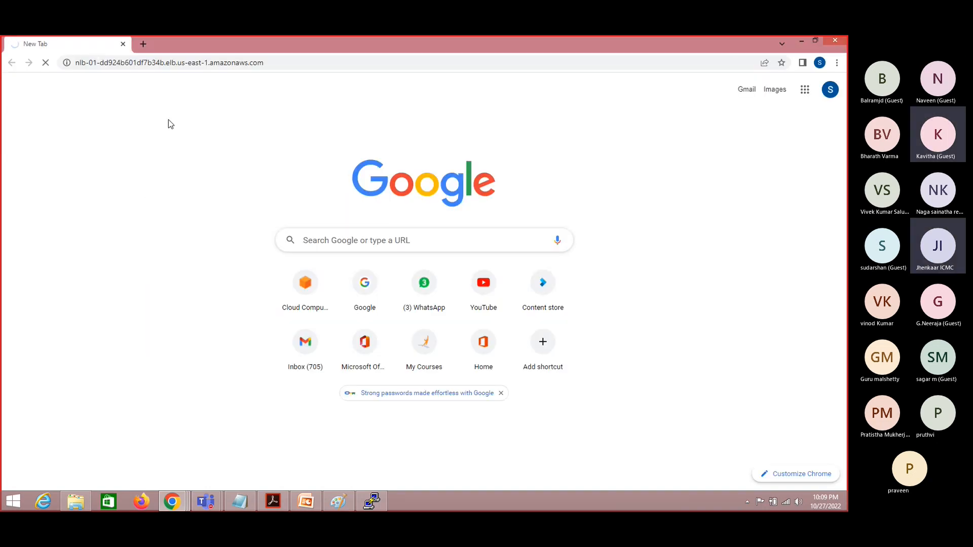
key("alt+Tab")
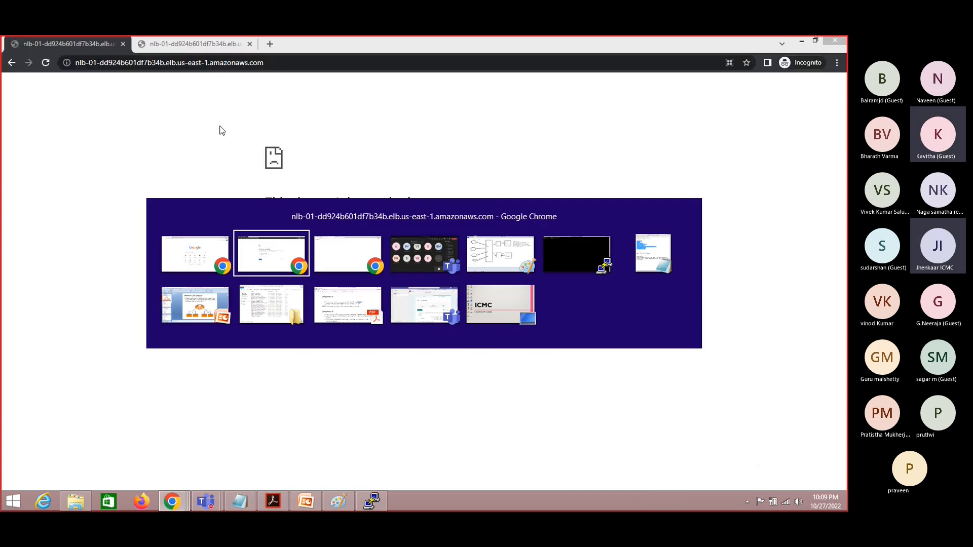
key("F5")
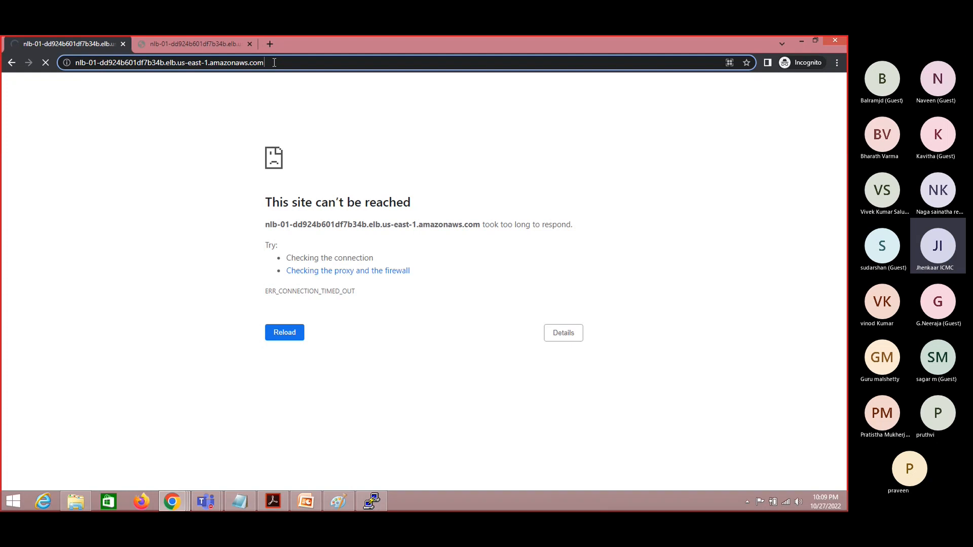
type(":80")
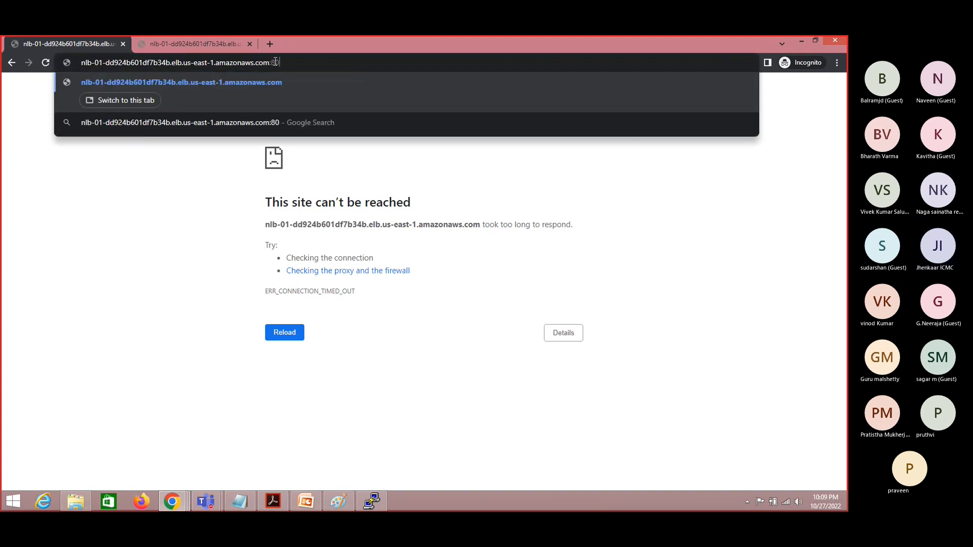
type("80")
key("ctrl+a")
key("ctrl+c")
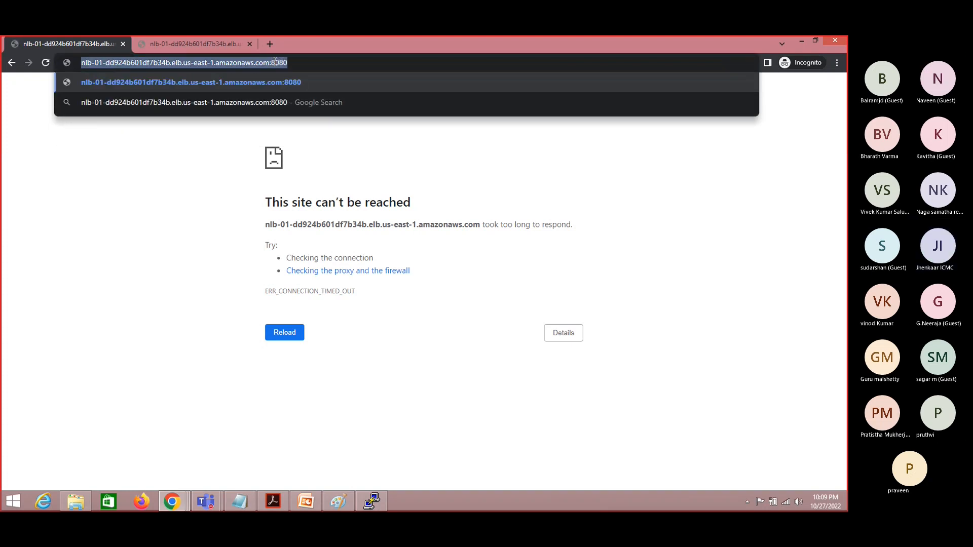
key("Return")
Step: Post the copied port 8080 address in the Teams meeting chat, and recheck the new regular Chrome window before minimizing it
key("alt+Tab")
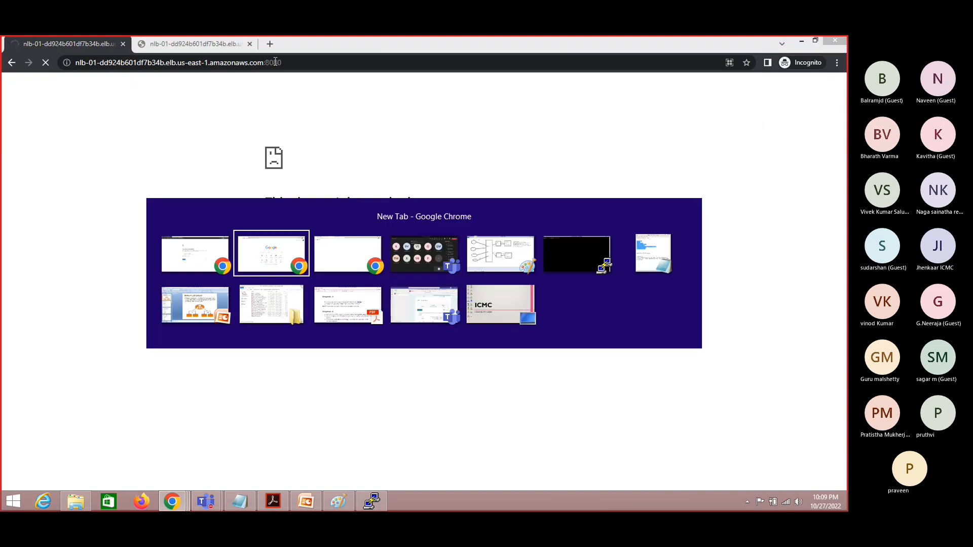
key("alt+Tab")
key("alt+shift+Tab")
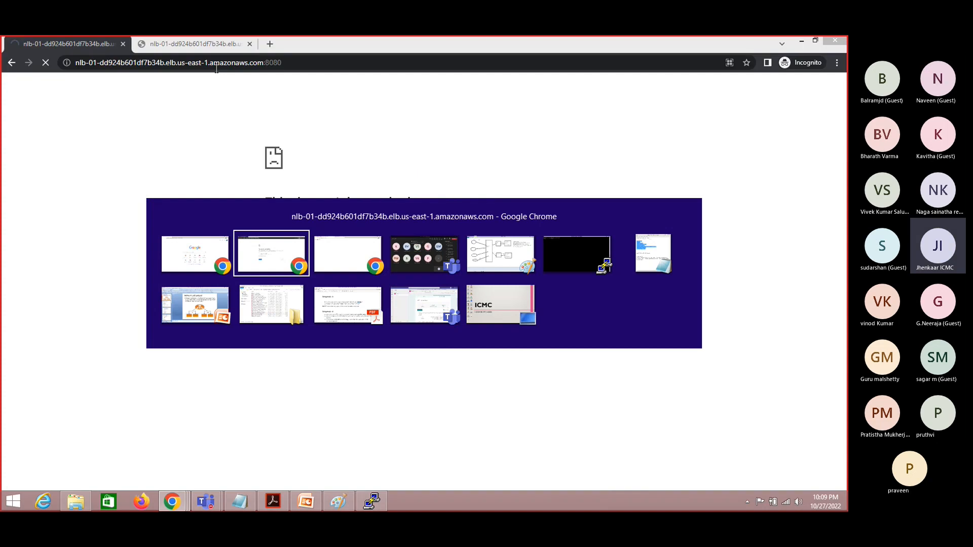
key("alt+Tab")
key("alt+Tab")
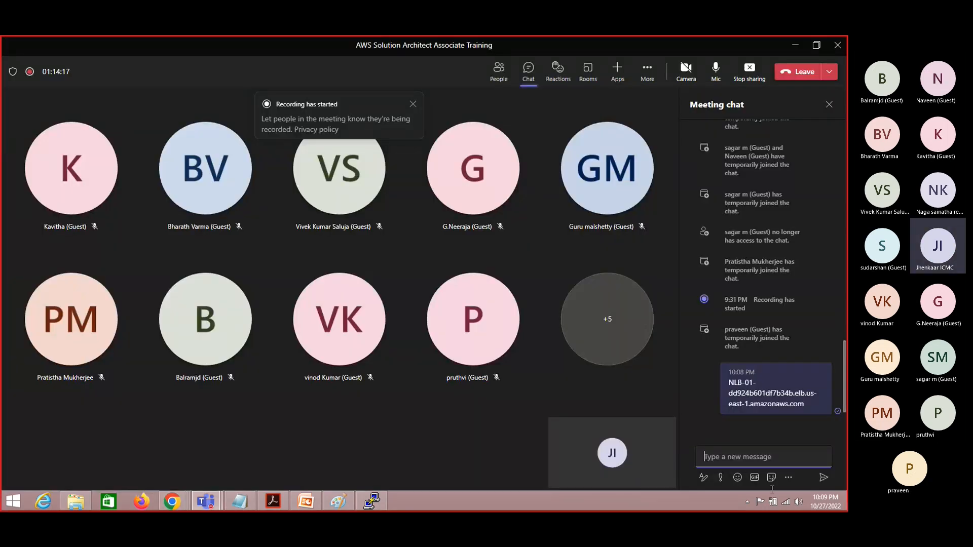
key("ctrl+v")
key("Return")
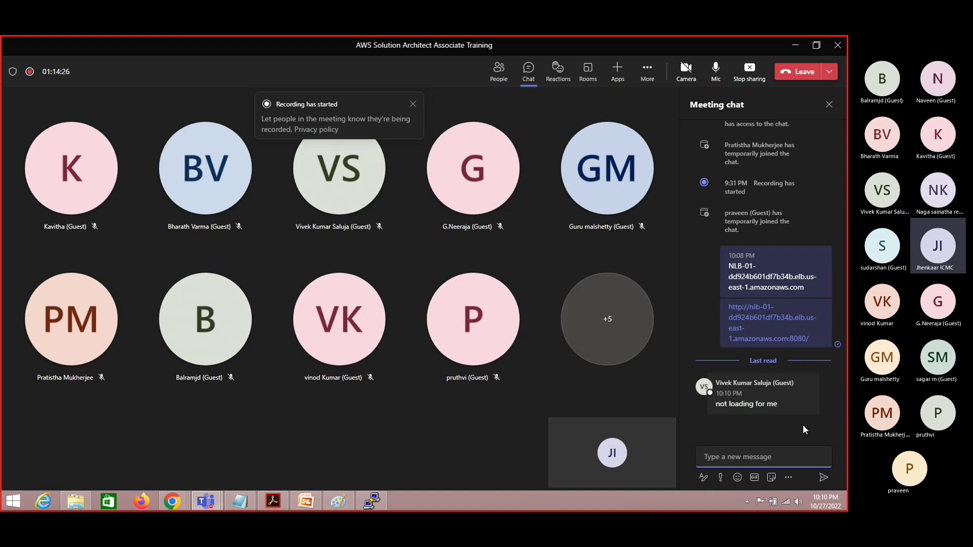
key("alt+Tab")
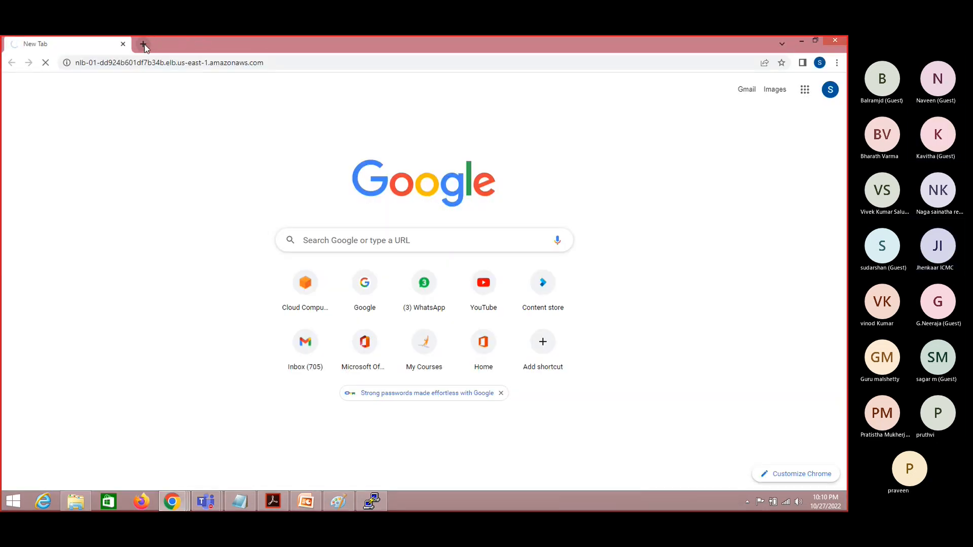
left_click(801, 40)
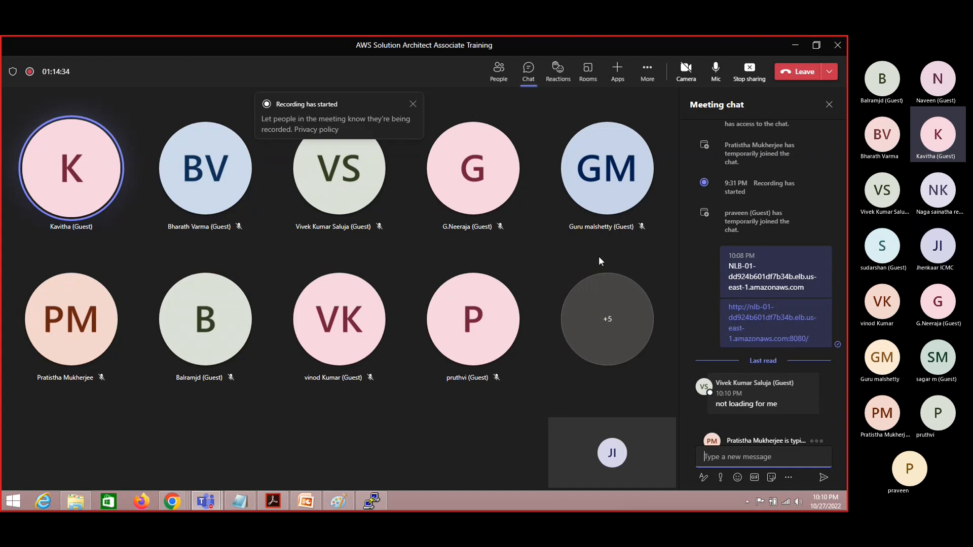
Step: Mute and unmute the microphone, and view the participant's shared screenshot in the meeting chat before closing it
left_click(715, 69)
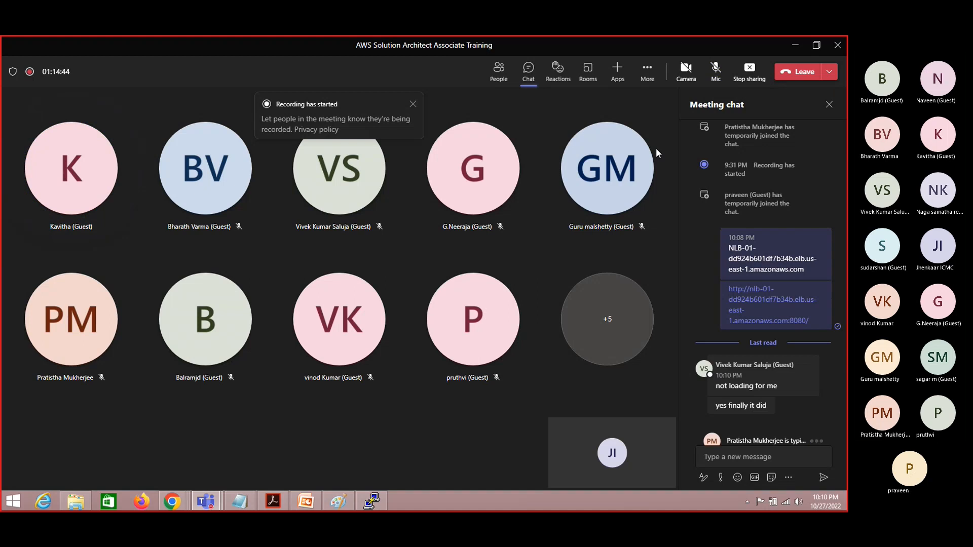
left_click(716, 71)
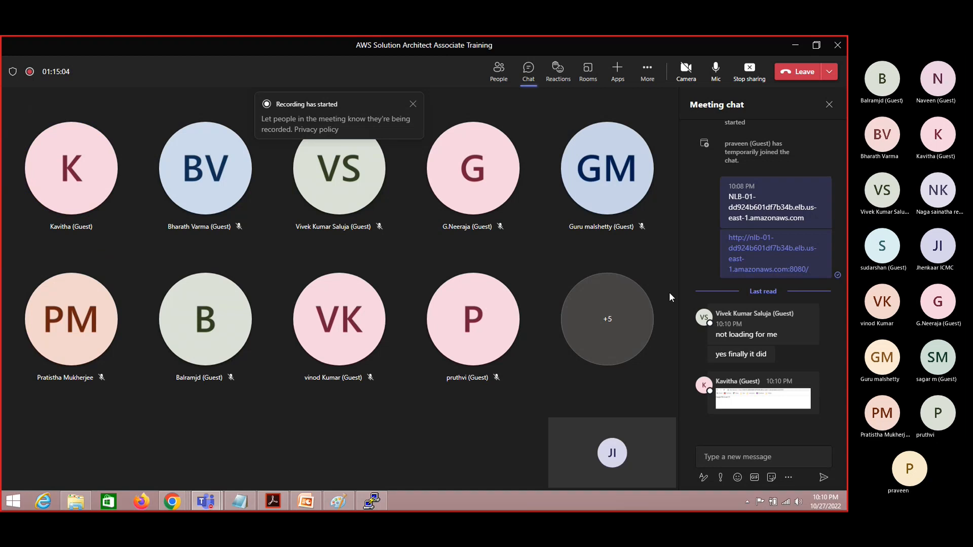
left_click(753, 400)
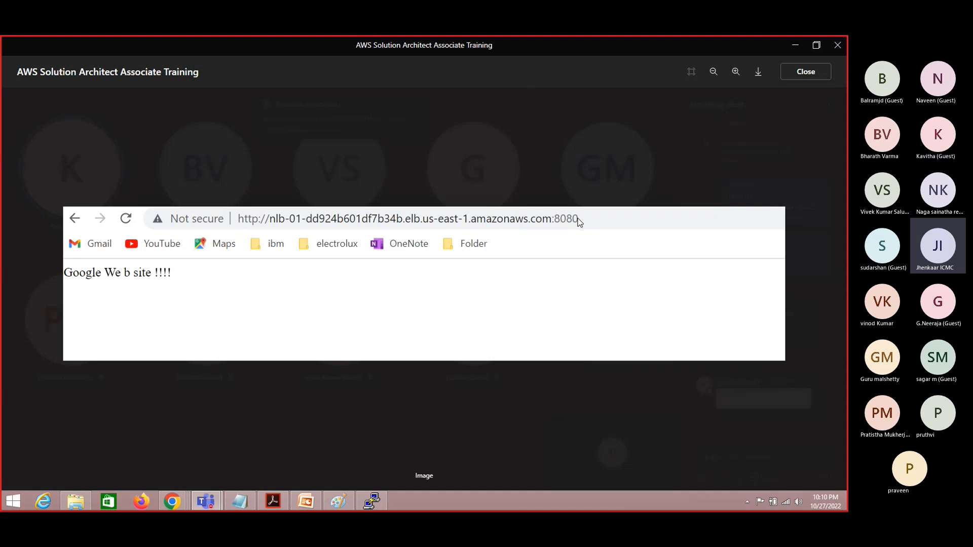
left_click(813, 76)
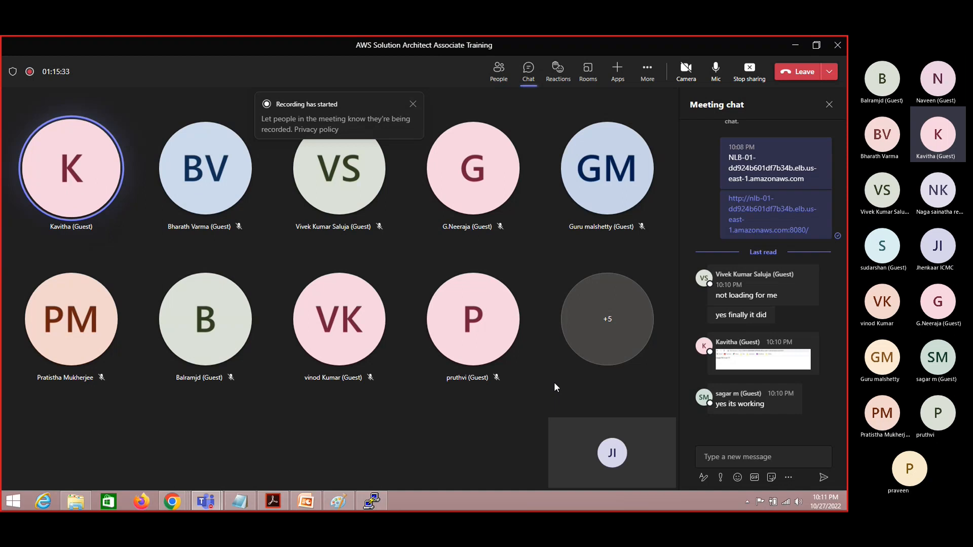
Step: View the participant's newer screenshot of the NLB-01 address without a port, and reopen the earlier port 8080 screenshot, closing each one
key("alt+Tab")
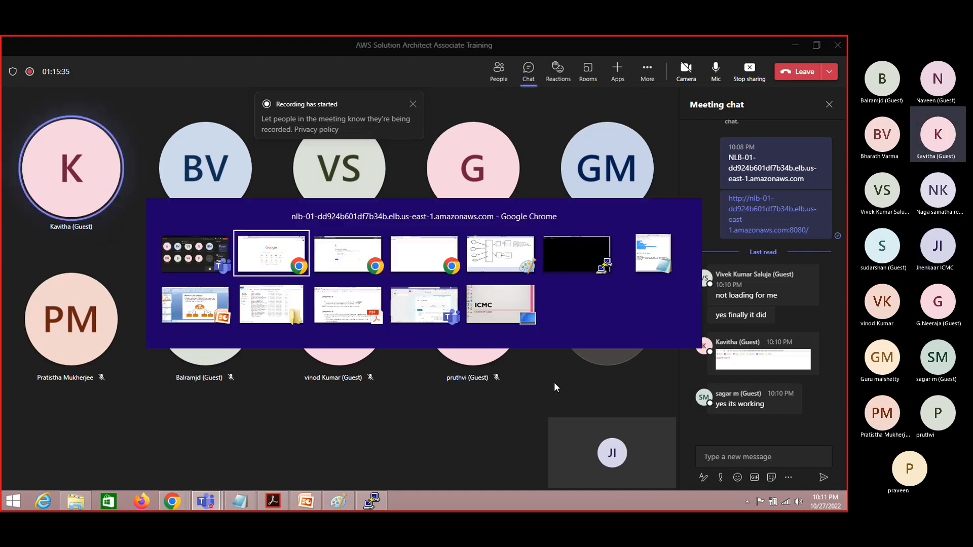
key("alt+Tab")
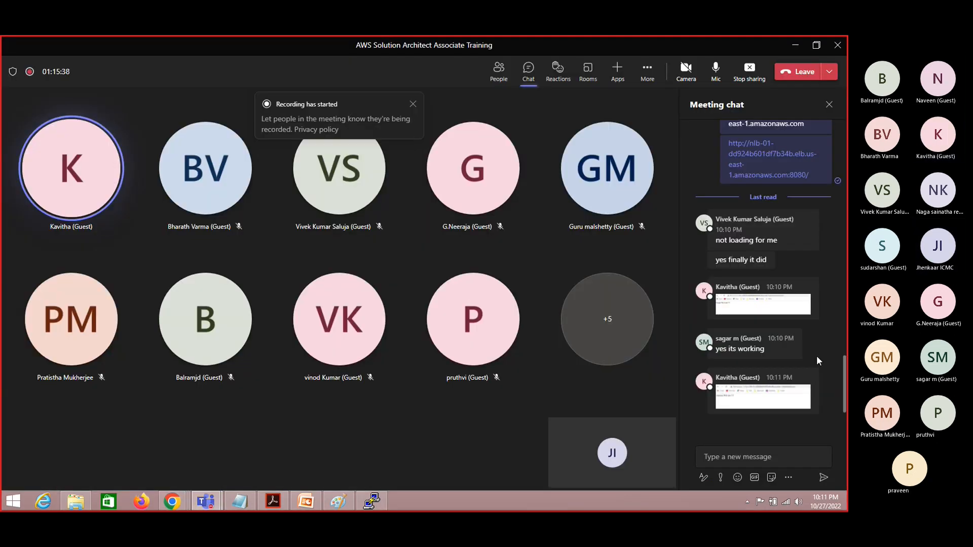
key("alt+Tab")
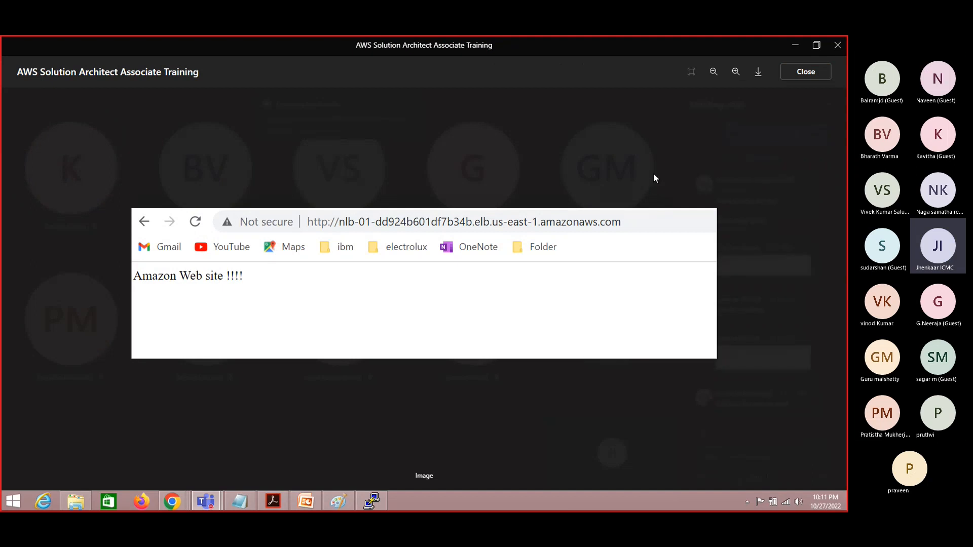
left_click(810, 74)
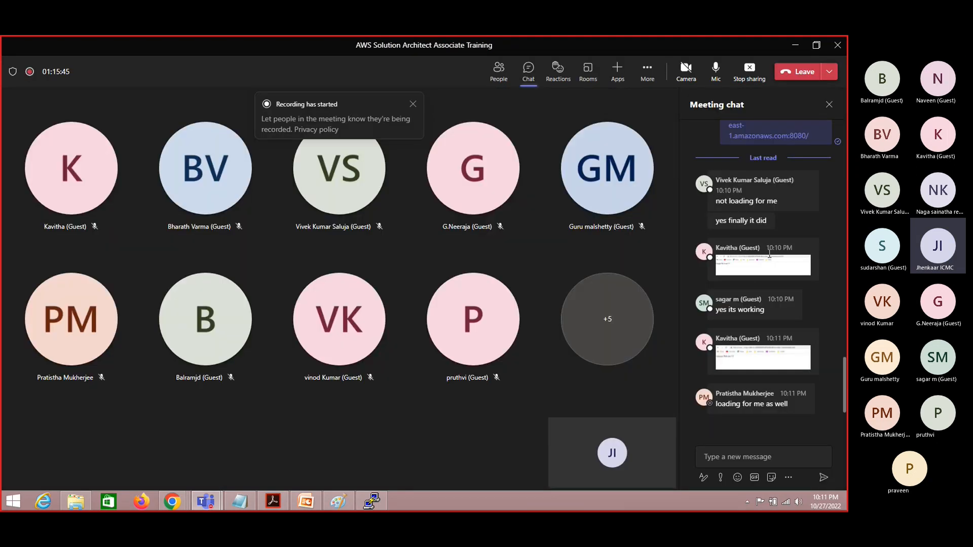
left_click(751, 274)
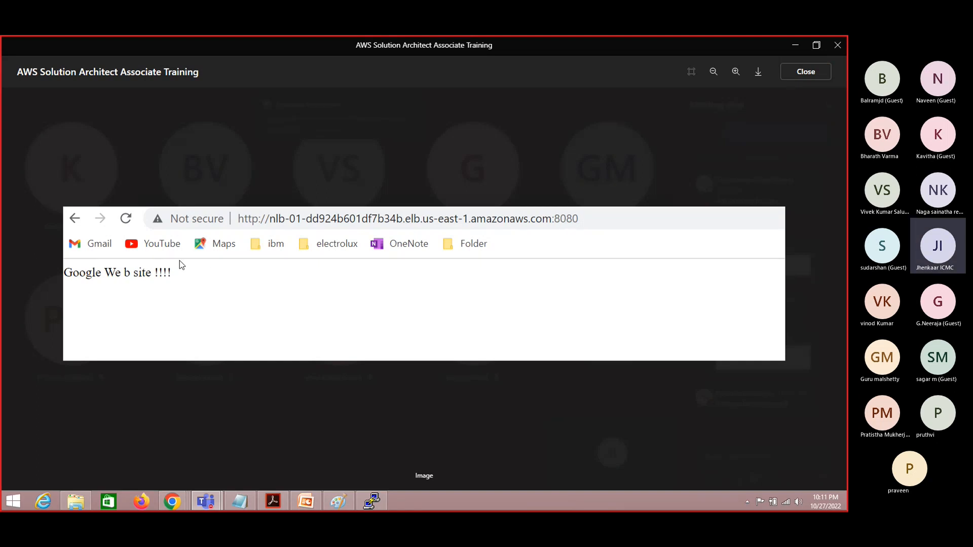
left_click(809, 74)
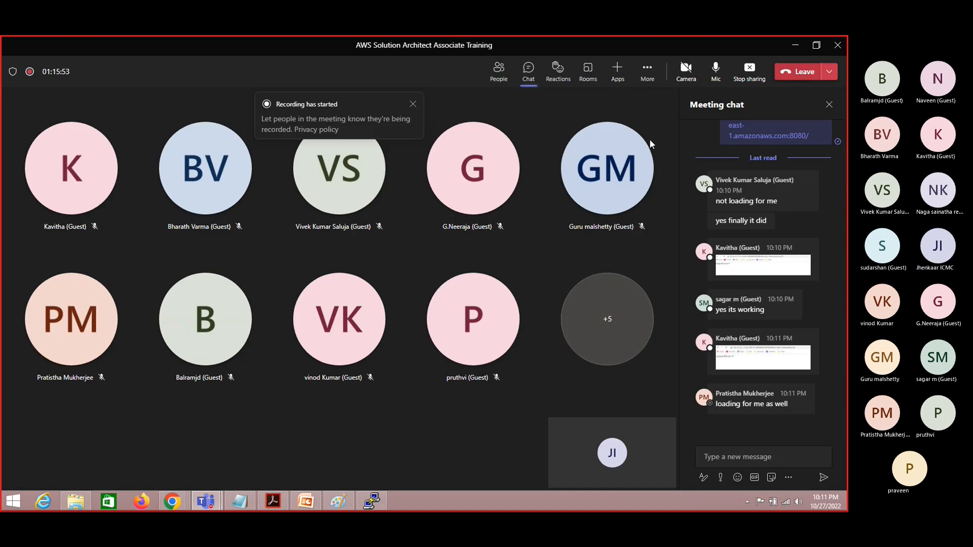
Step: Switch to Paint and frame the network load balancer diagram, from the clients to both web servers, with an empty text box before dismissing it
key("alt+Tab")
key("alt+Tab")
key("alt+Tab")
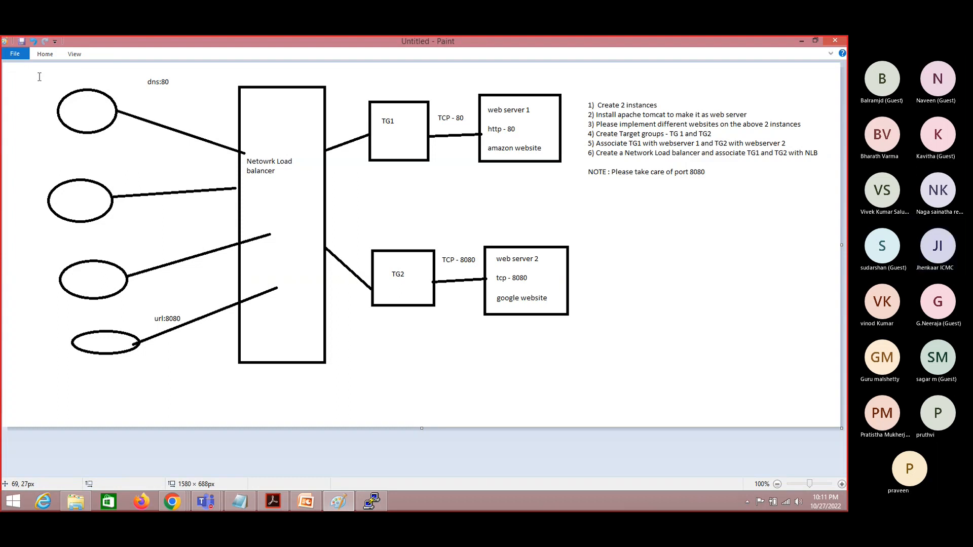
left_click_drag(33, 76, 587, 379)
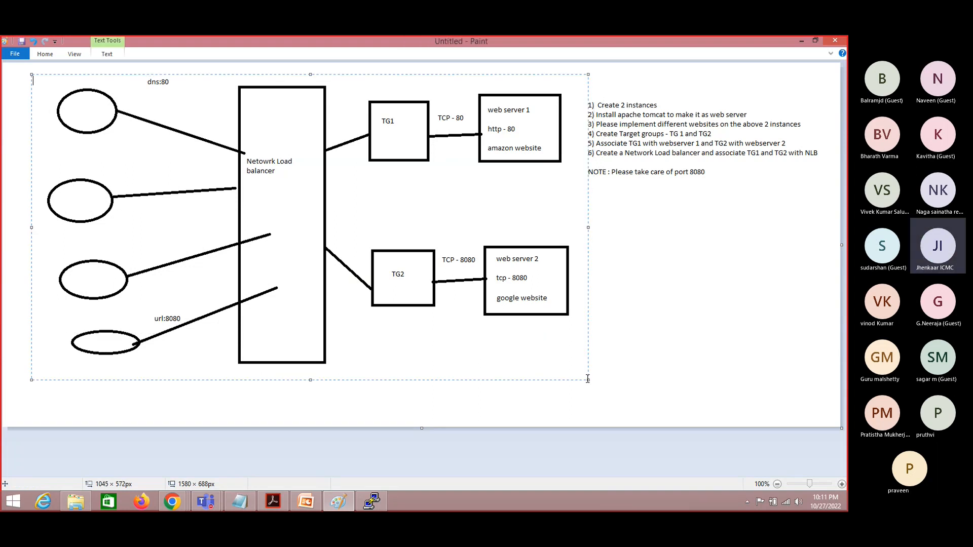
left_click(646, 224)
left_click(647, 225)
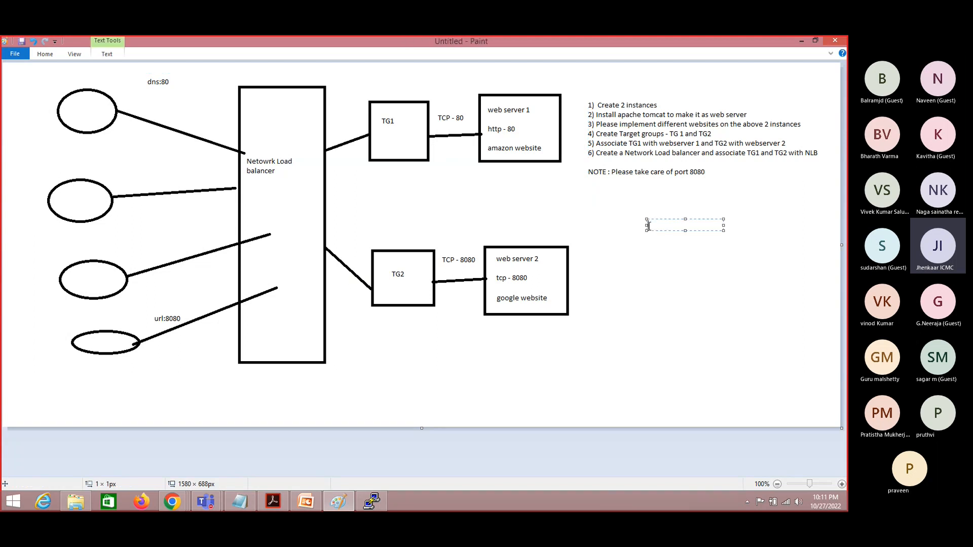